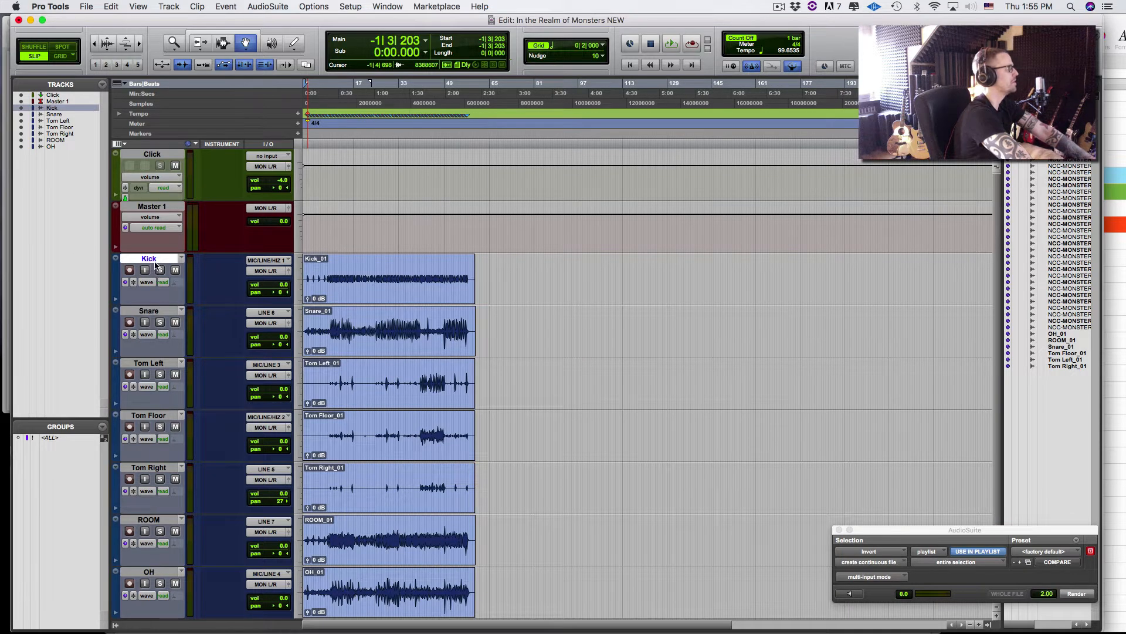
# Add one stereo Instrument Track with a Ticks timebase directly below the OH track
pyautogui.click(144, 573)
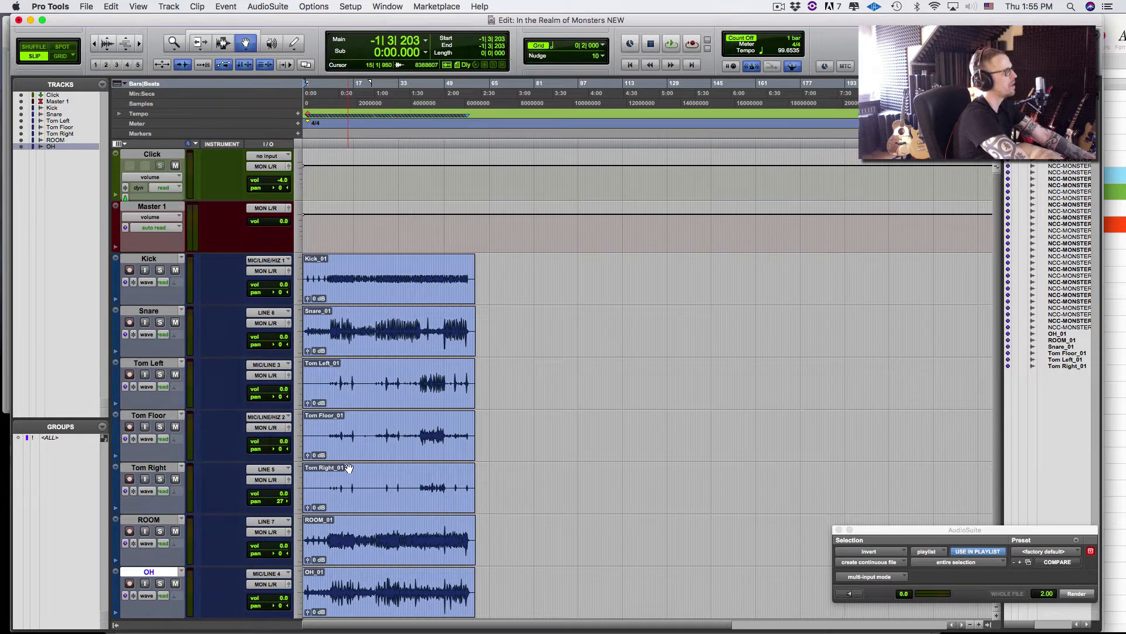
pyautogui.press('t')
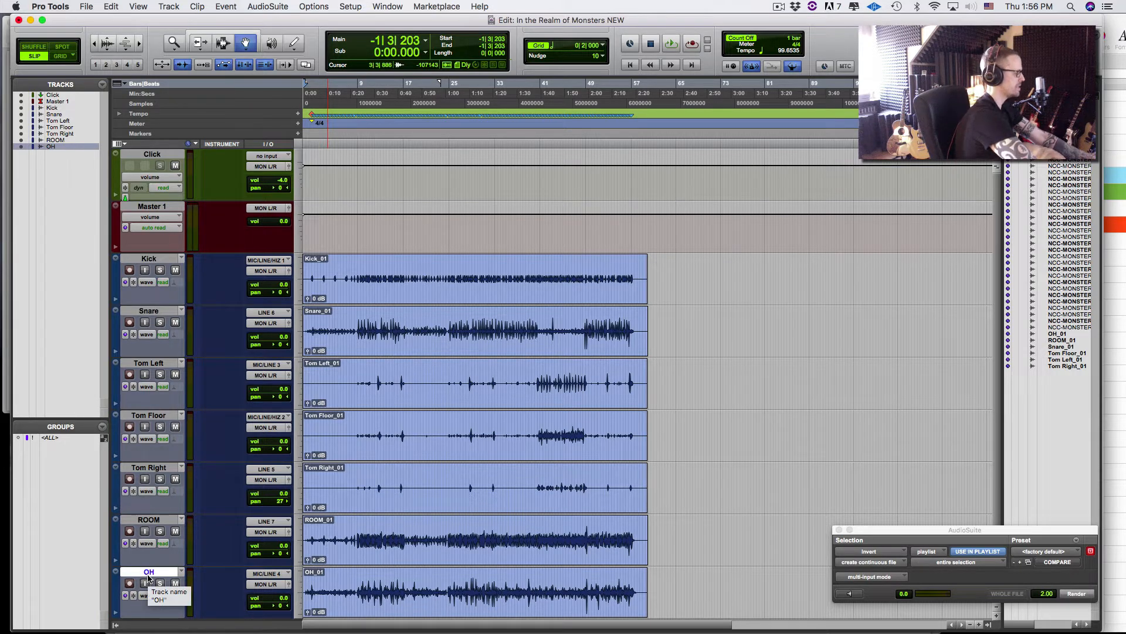
pyautogui.press('super+shift+n')
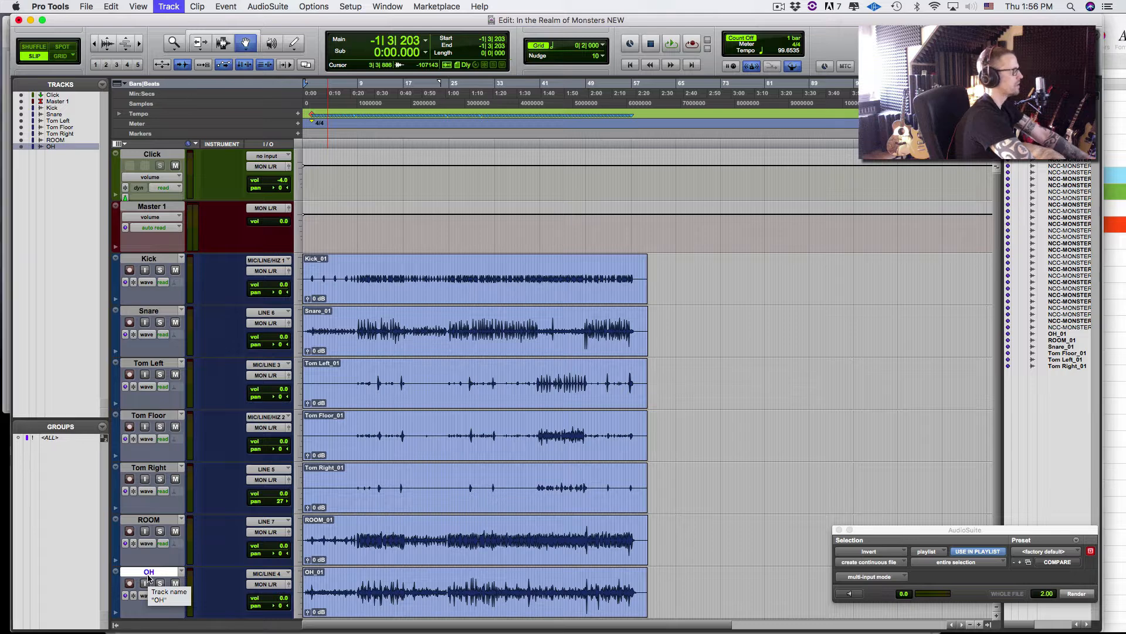
pyautogui.press('super+Down')
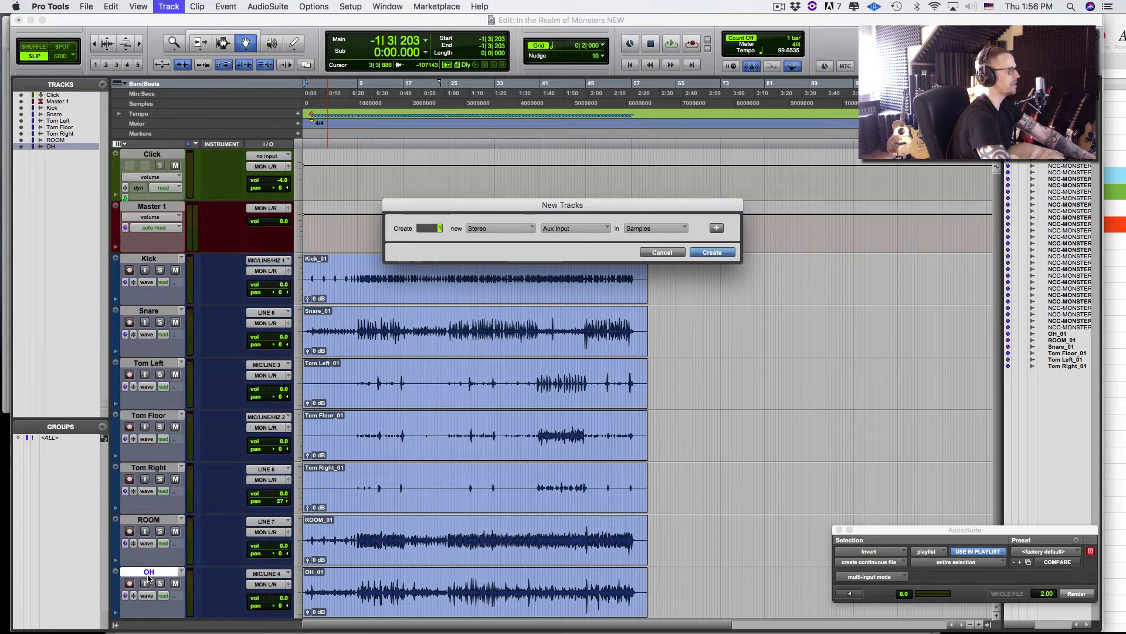
pyautogui.press('super+Down')
pyautogui.press('super+Down')
pyautogui.press('super+Down')
pyautogui.press('super+Down')
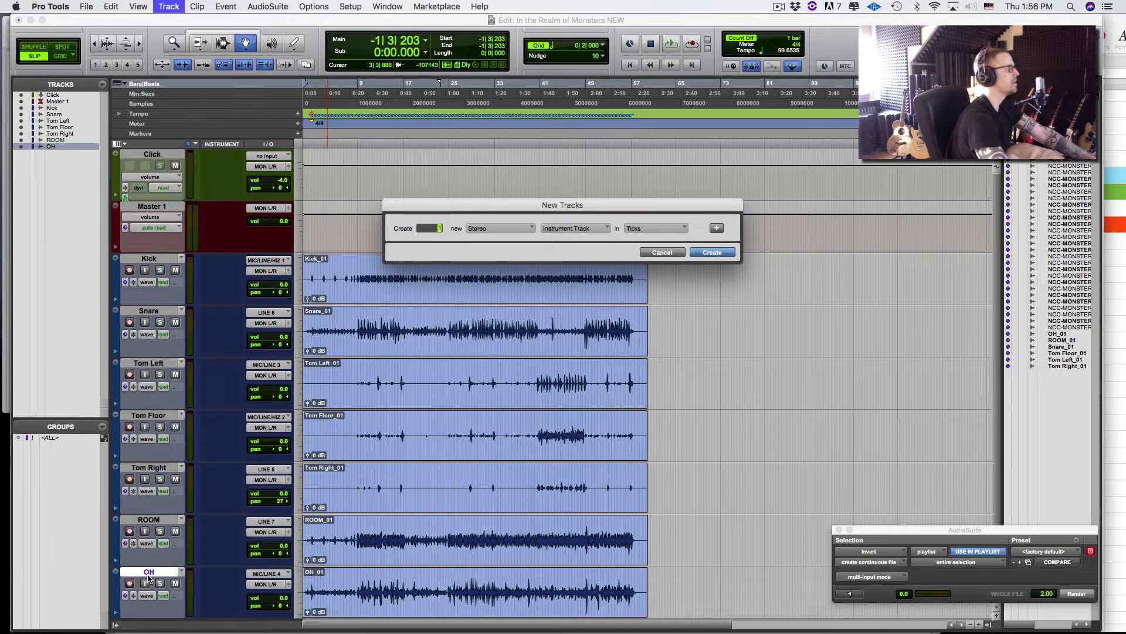
pyautogui.press('Return')
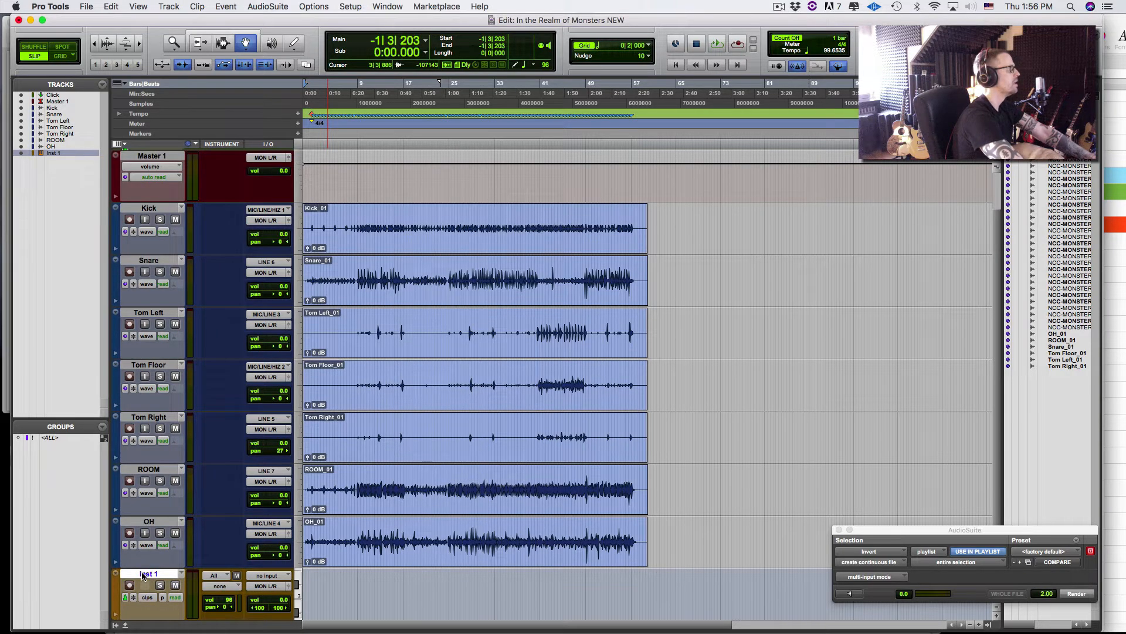
# Rename the new instrument track as EZ
pyautogui.doubleClick(143, 576)
pyautogui.write('EZ')
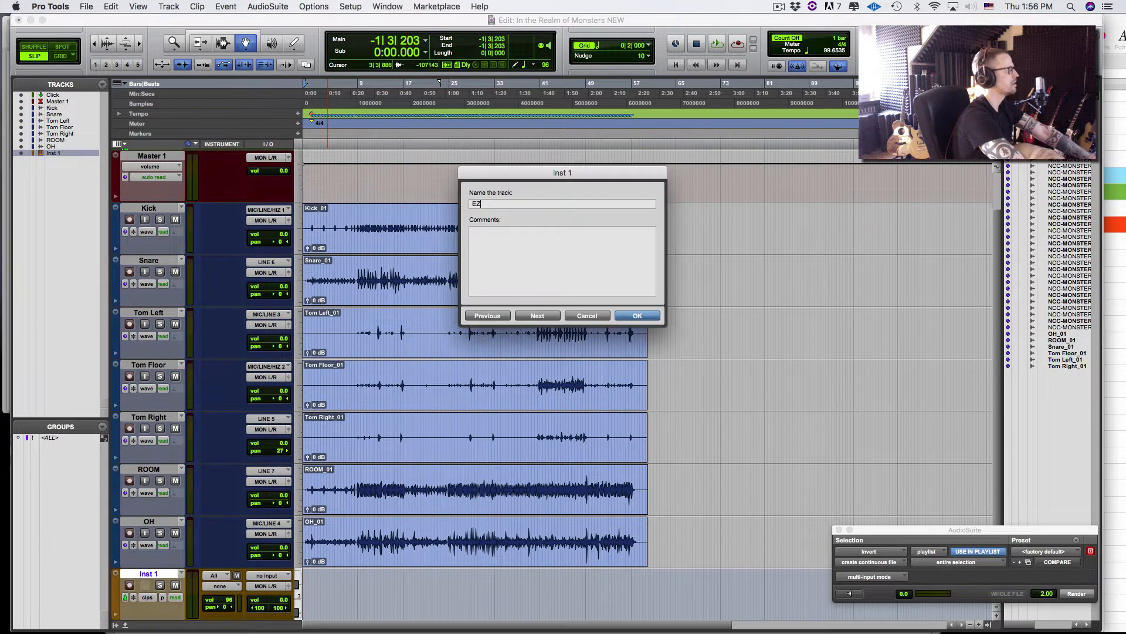
pyautogui.press('Return')
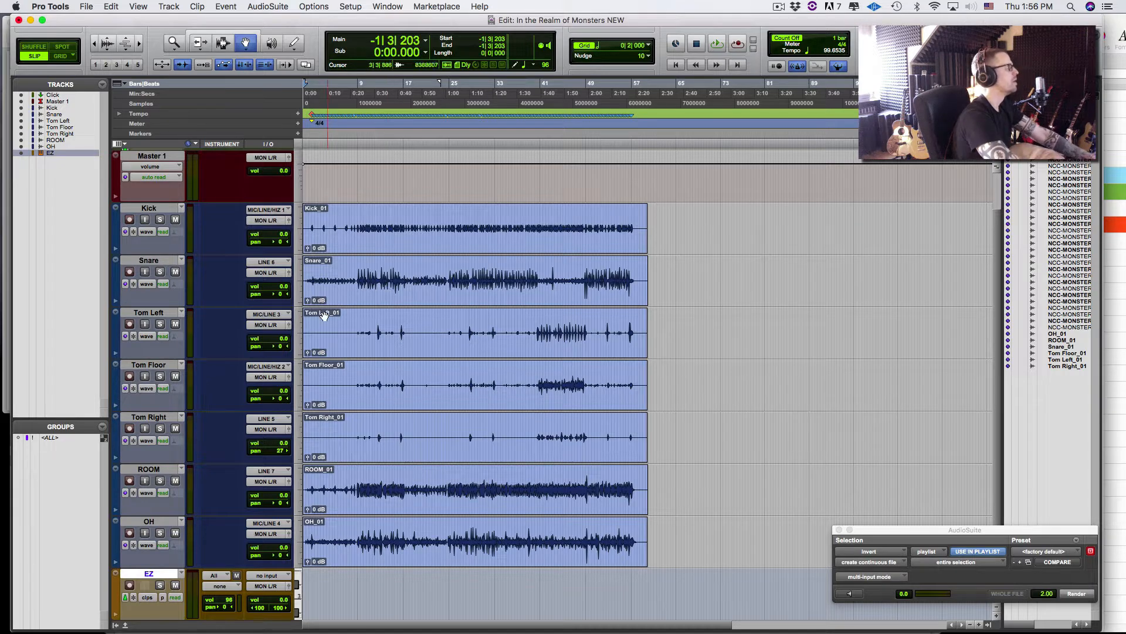
# Increase the height of all tracks and display the Inserts A-E column in the Edit window
pyautogui.click(301, 324)
pyautogui.click(311, 332)
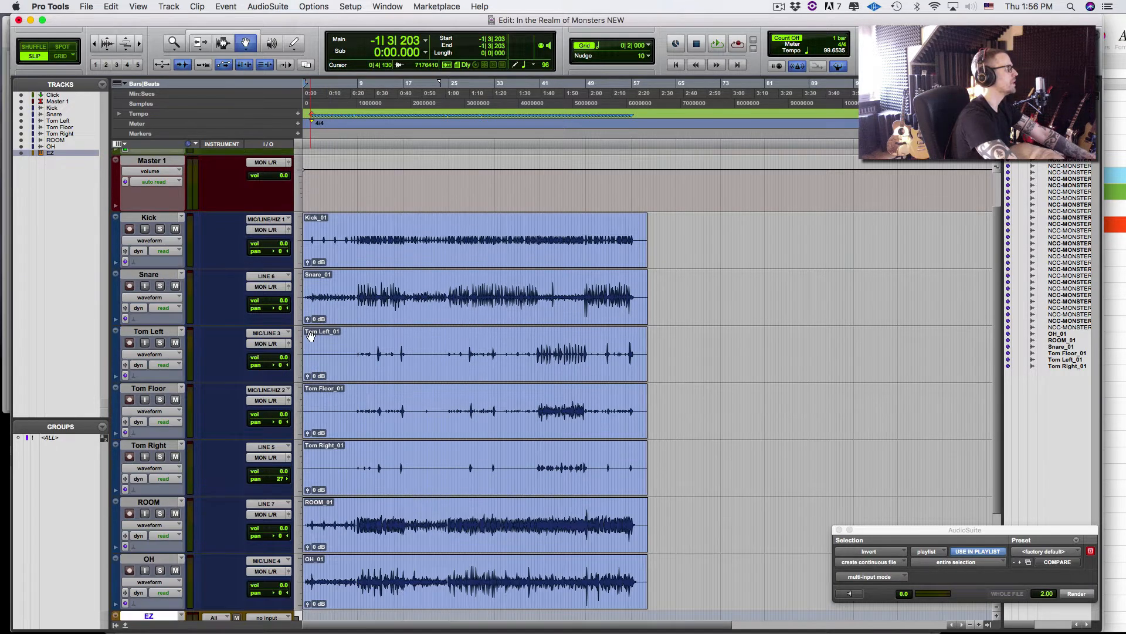
pyautogui.click(126, 144)
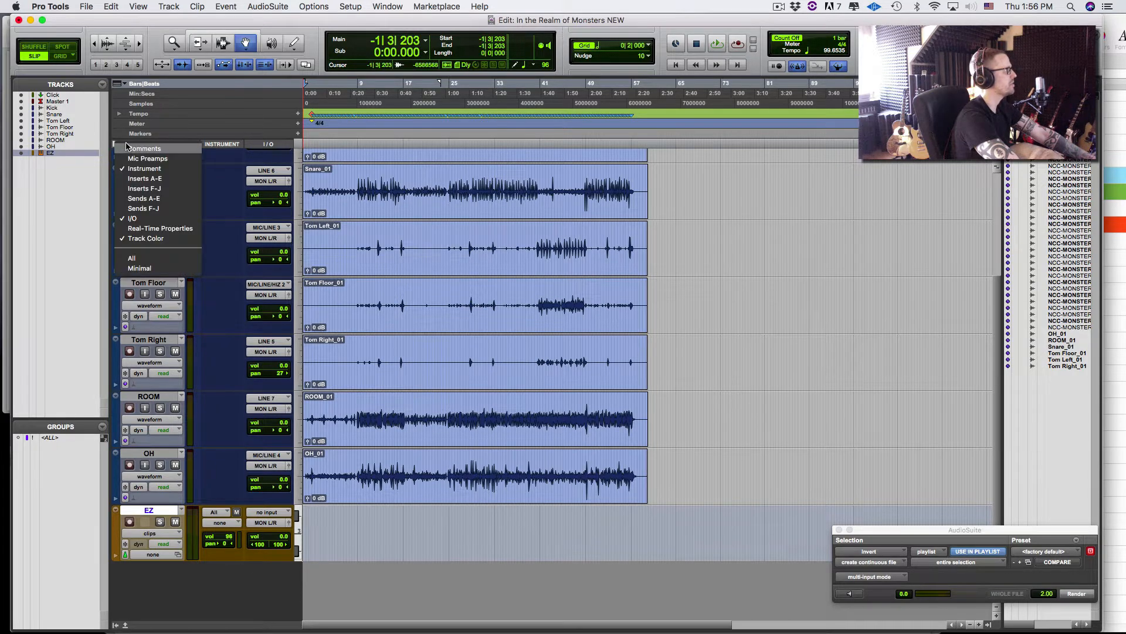
pyautogui.click(139, 179)
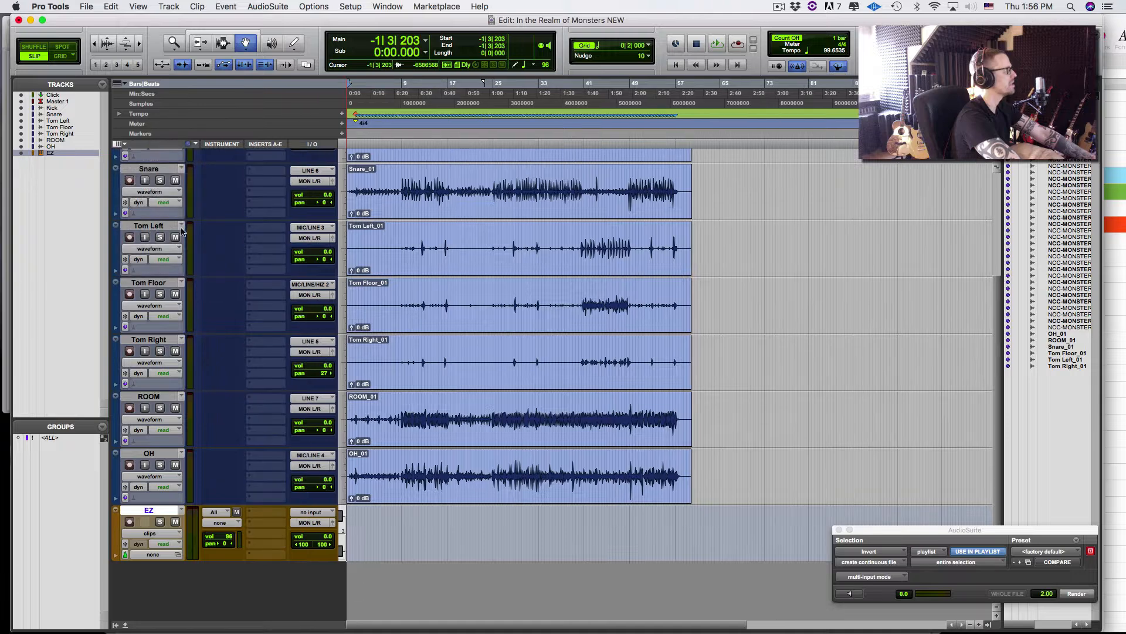
# Insert the stereo EZdrummer instrument plug-in on the EZ track and move its window clear of the Edit window
pyautogui.click(257, 515)
pyautogui.moveTo(307, 565)
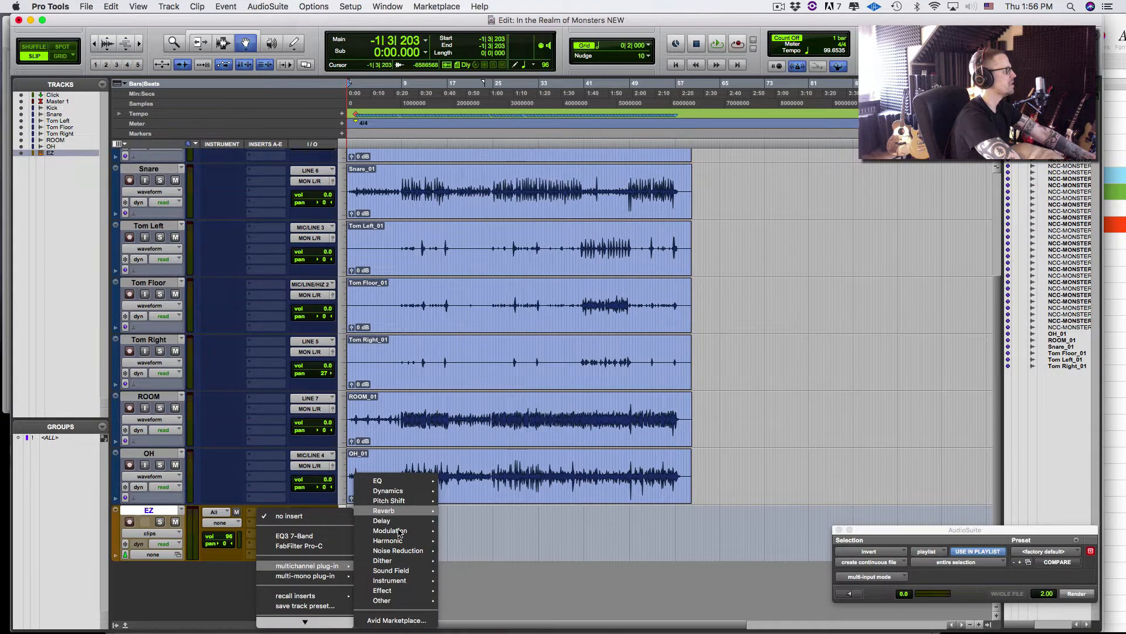
pyautogui.moveTo(400, 541)
pyautogui.moveTo(408, 581)
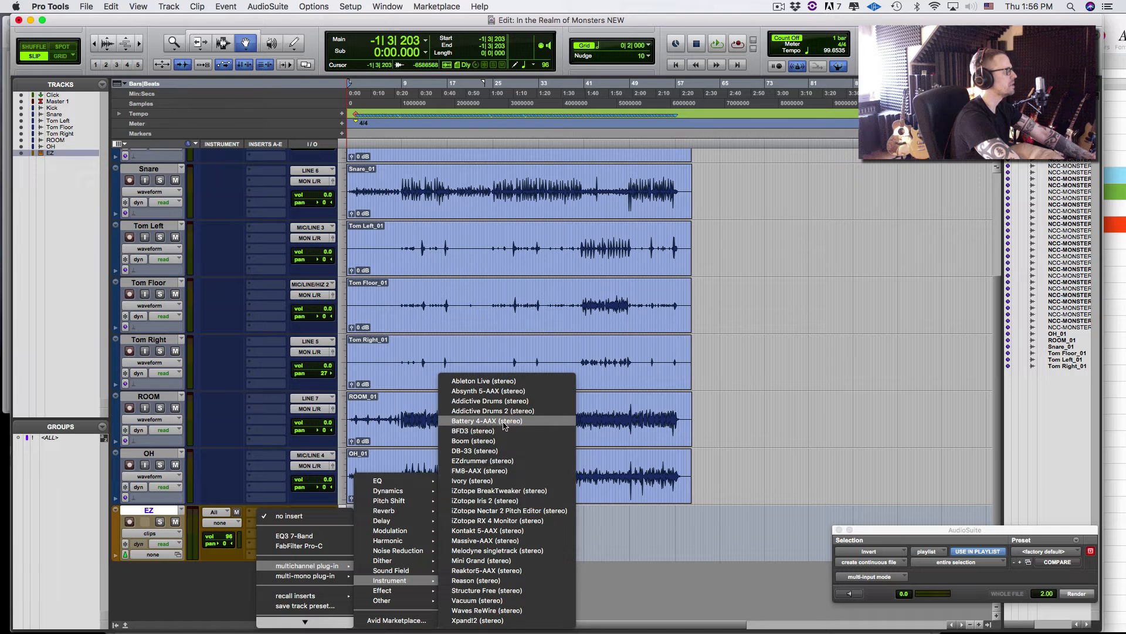
pyautogui.click(483, 461)
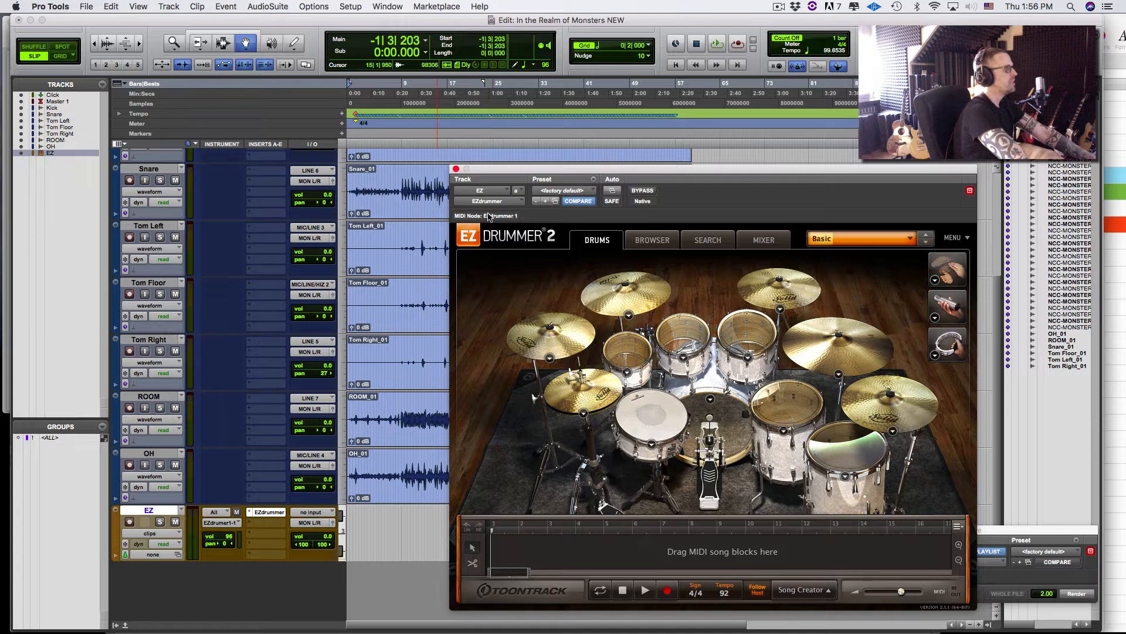
pyautogui.moveTo(497, 173); pyautogui.dragTo(469, 136)
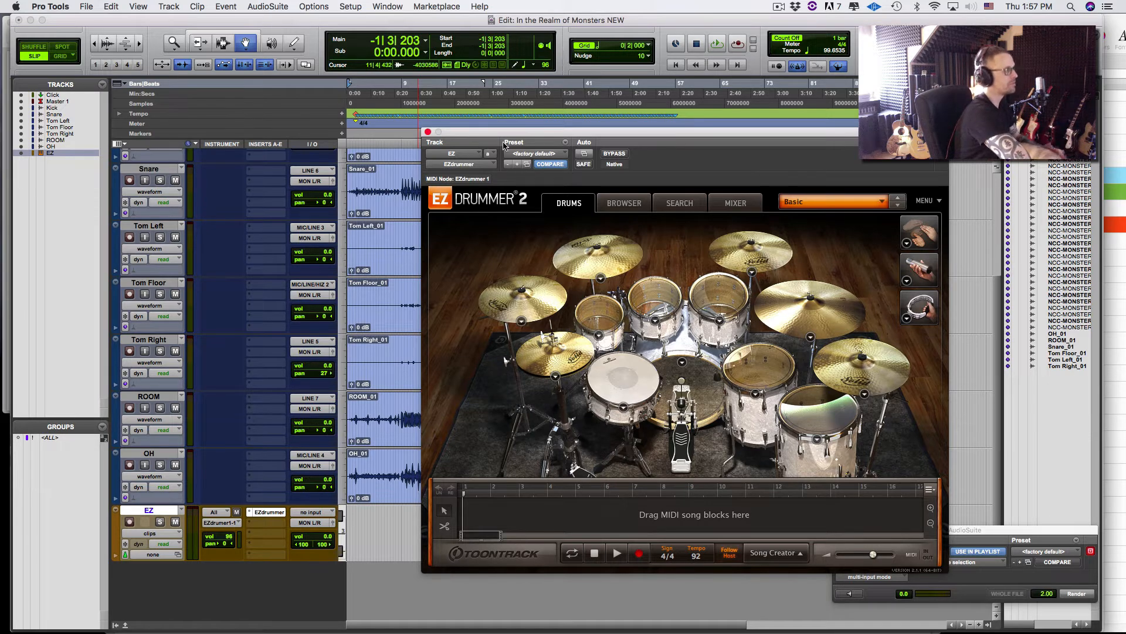
pyautogui.moveTo(503, 134); pyautogui.dragTo(1125, 115)
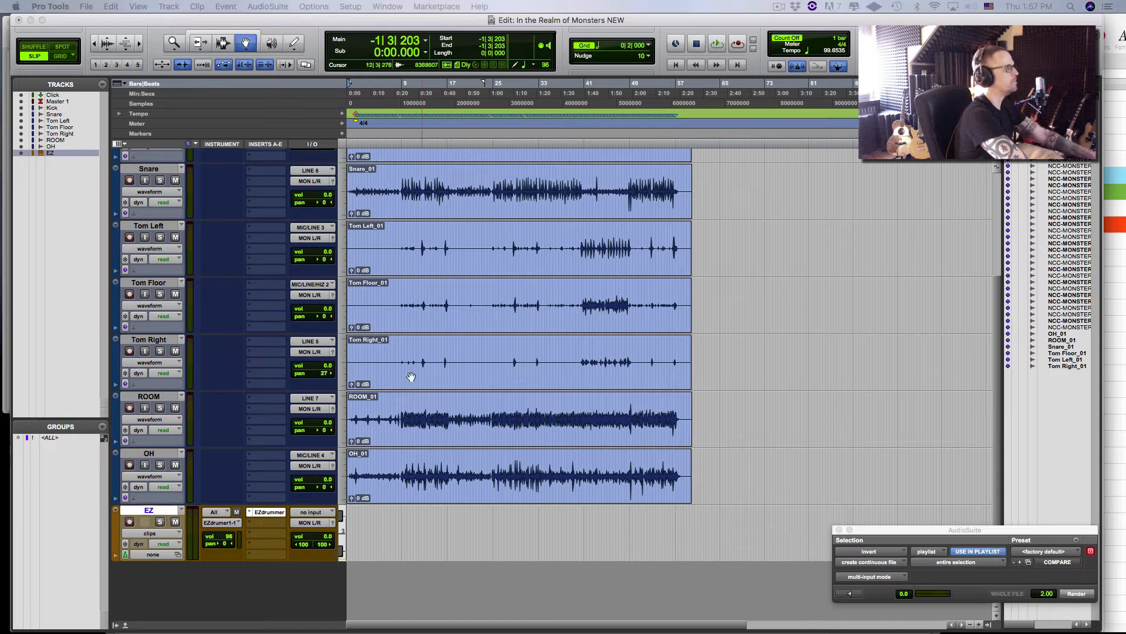
# Zoom in on the start of the OH clip and play it back to locate the first count-in hit
pyautogui.press('F7')
pyautogui.click(353, 452)
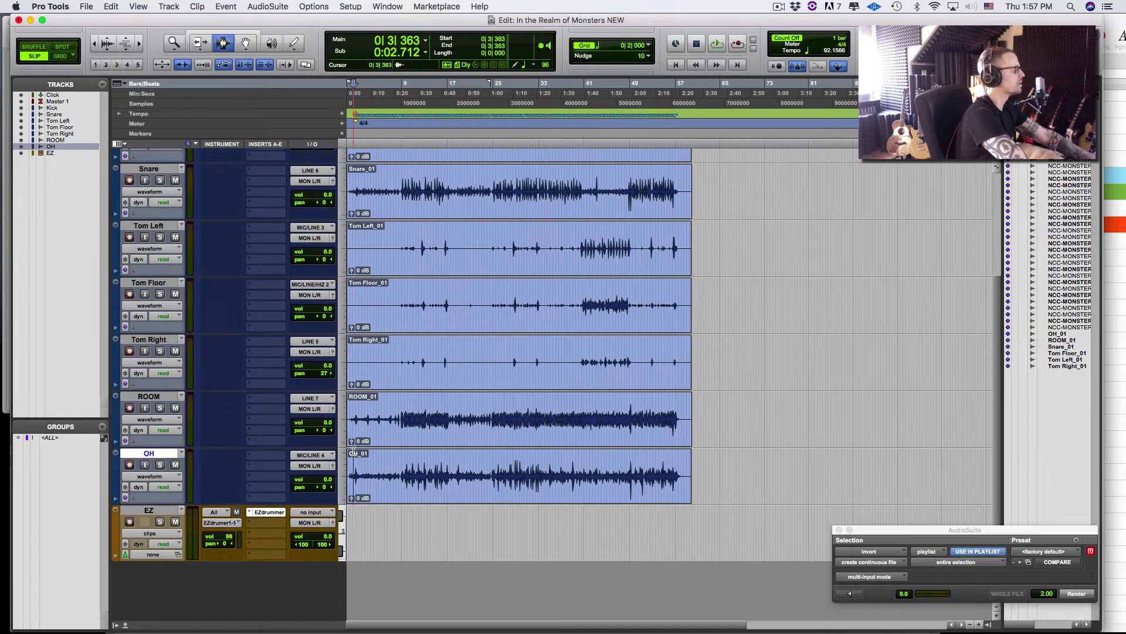
pyautogui.press('t')
pyautogui.press('t')
pyautogui.press('t')
pyautogui.click(362, 467)
pyautogui.press('space')
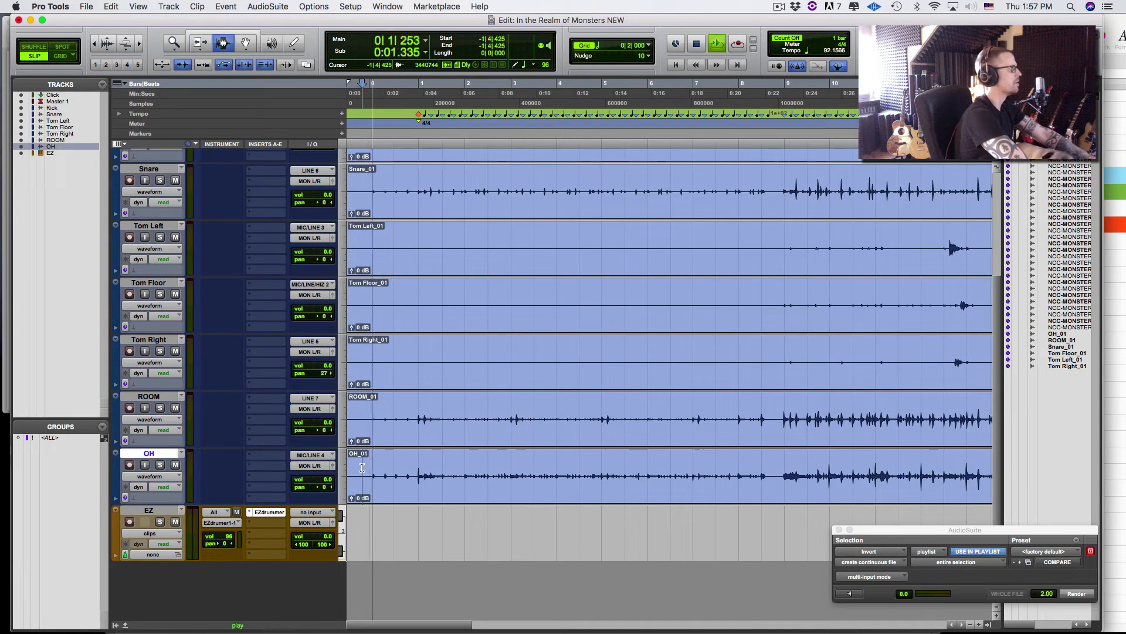
pyautogui.press('space')
pyautogui.press('space')
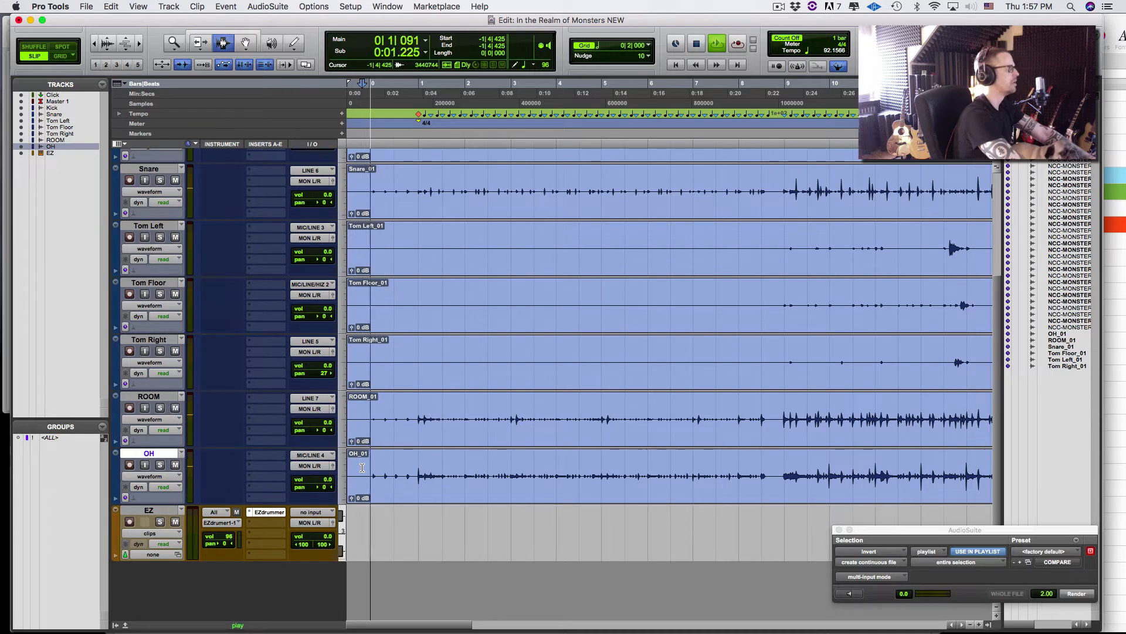
pyautogui.press('space')
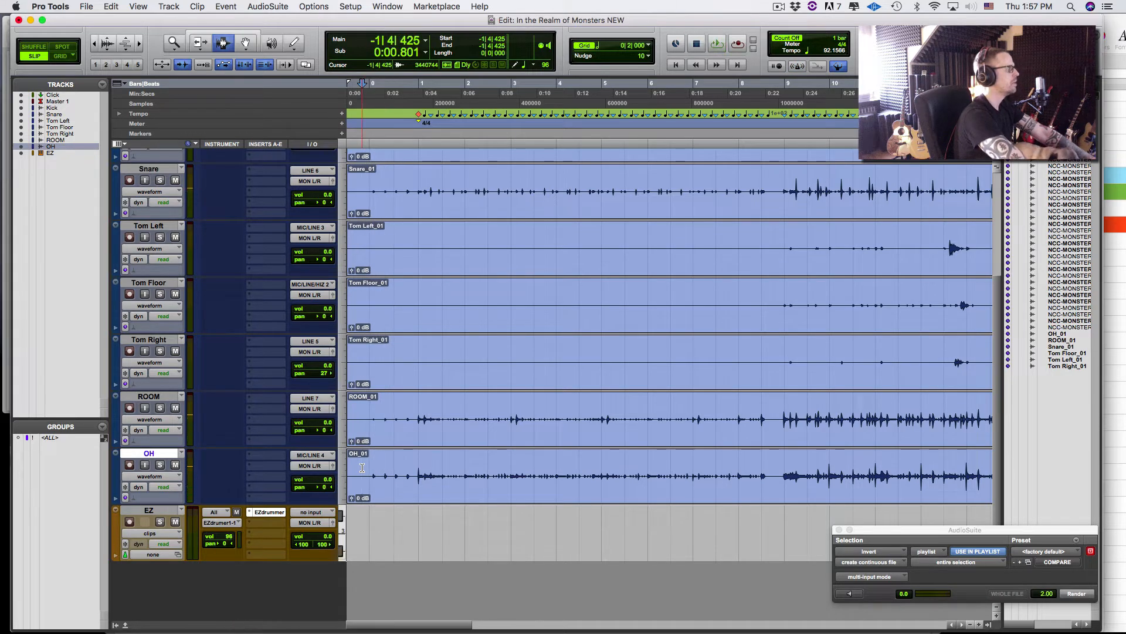
pyautogui.press('space')
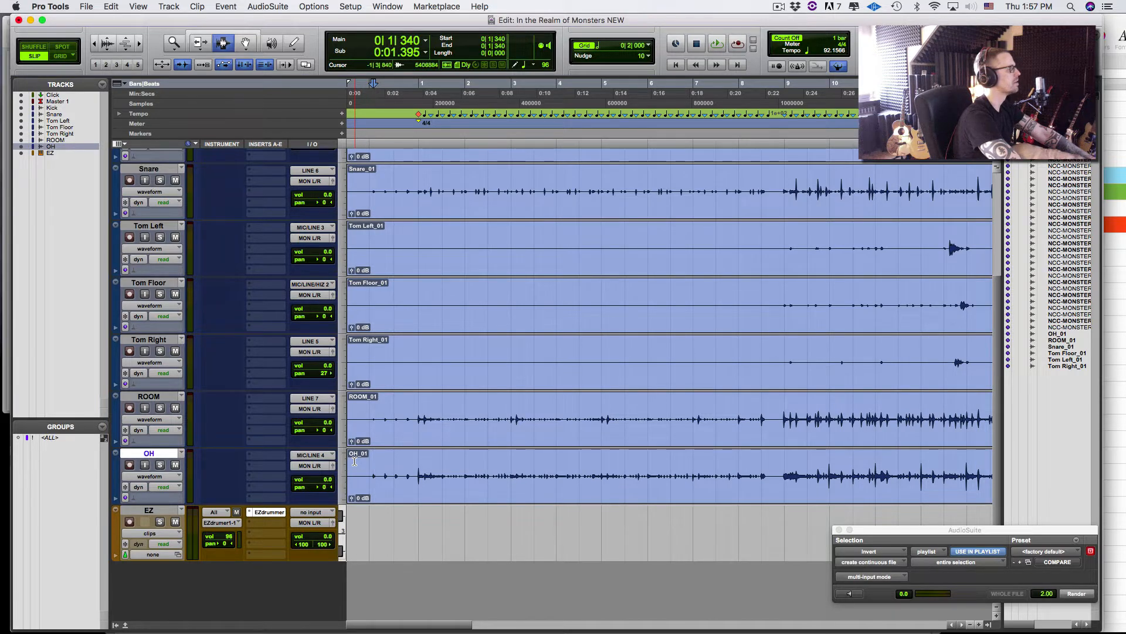
# Switch to Grid mode and place the edit cursor on the first count-in hit of the OH clip at 0|1|340
pyautogui.press('super+i')
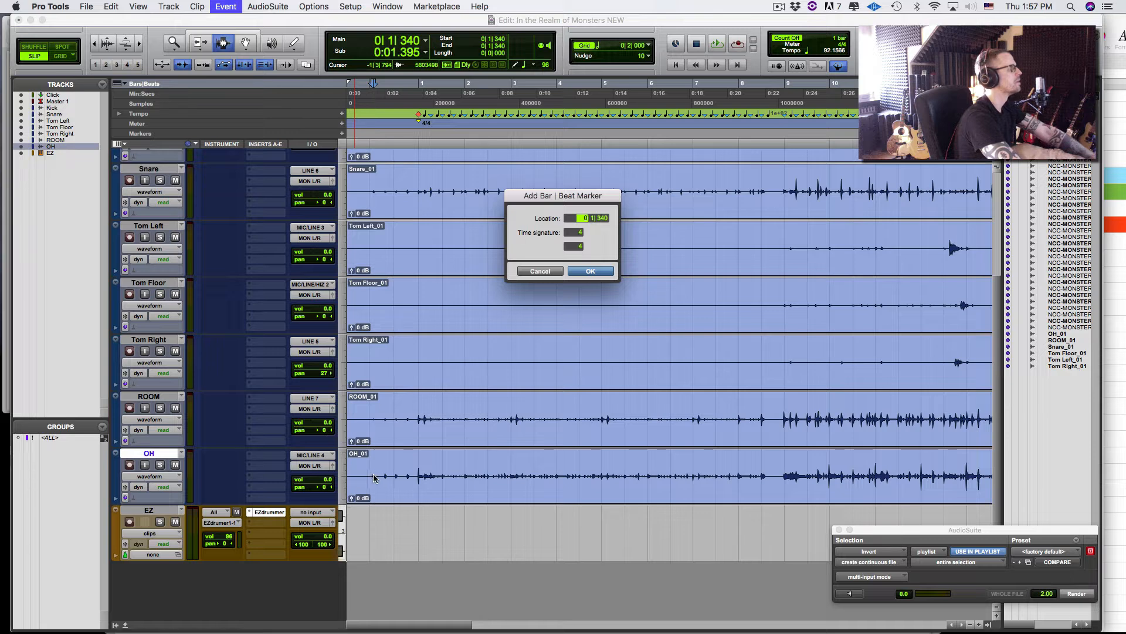
pyautogui.press('Escape')
pyautogui.click(371, 476)
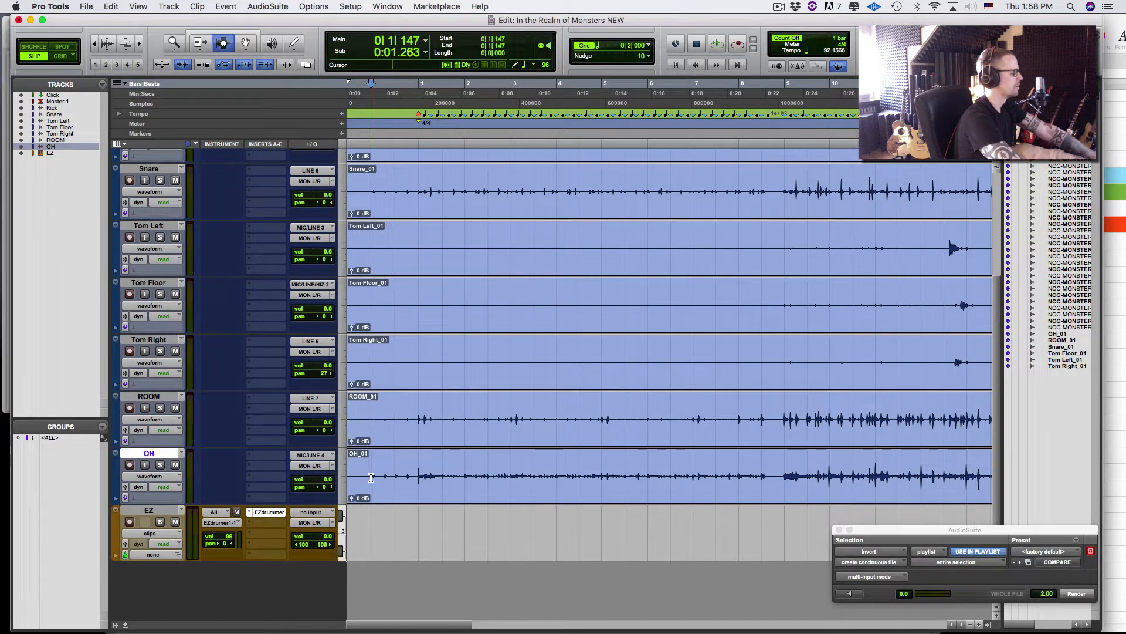
pyautogui.press('F4')
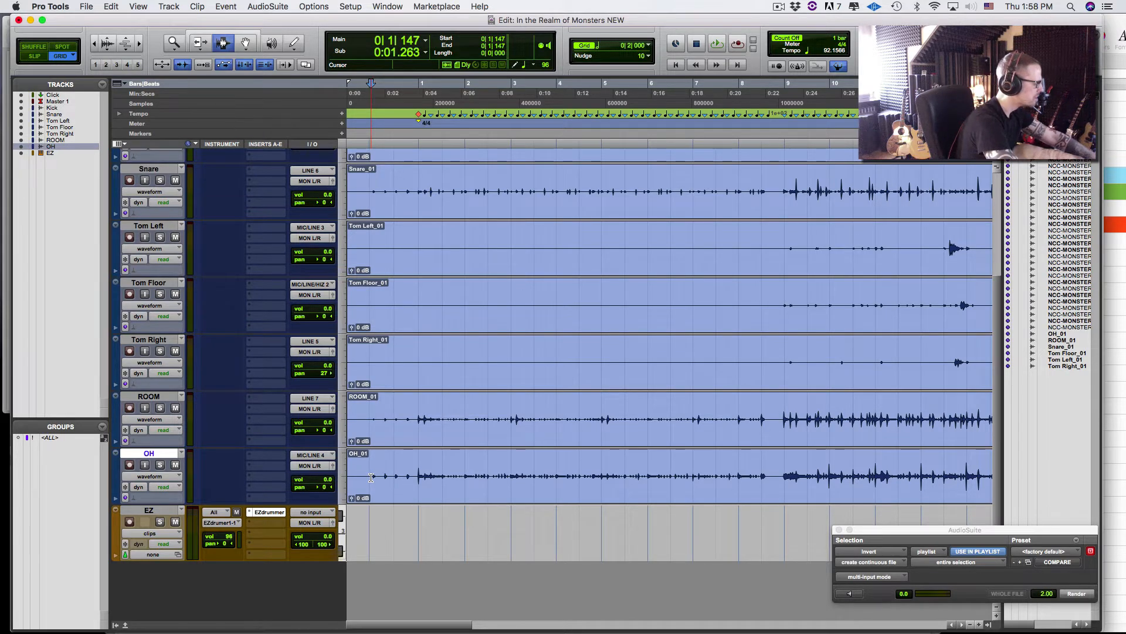
pyautogui.click(370, 484)
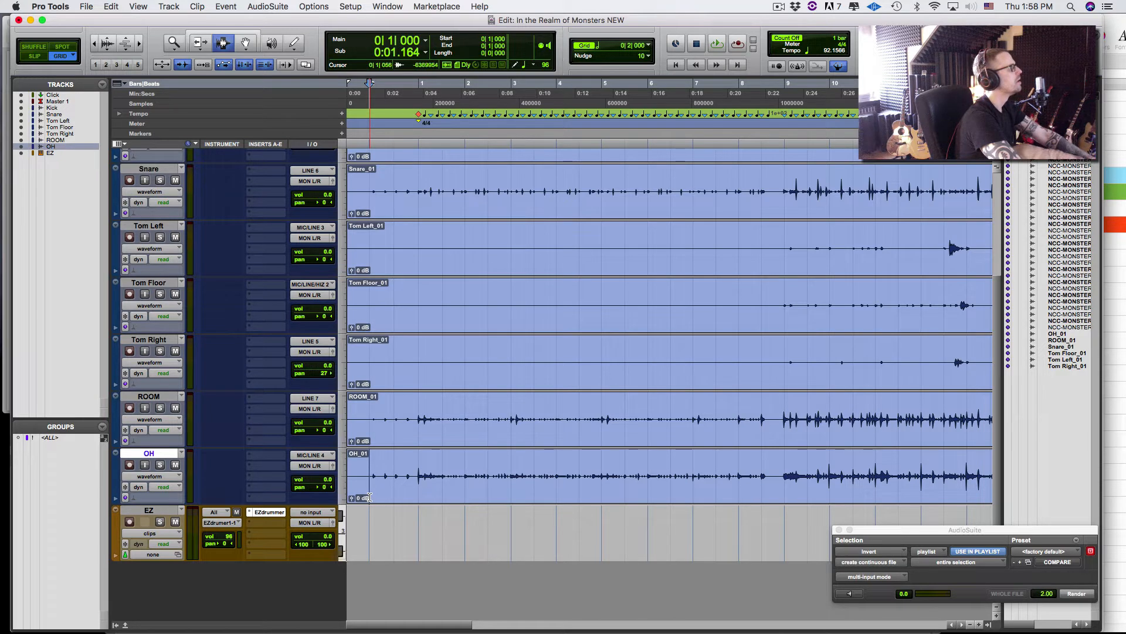
pyautogui.click(372, 502)
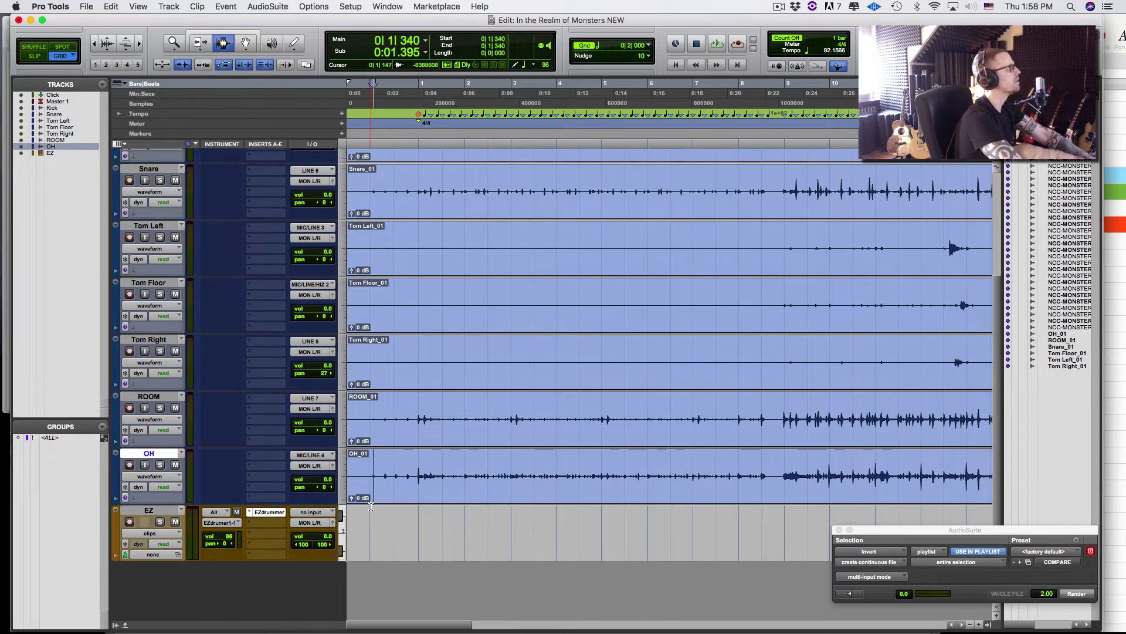
pyautogui.click(367, 501)
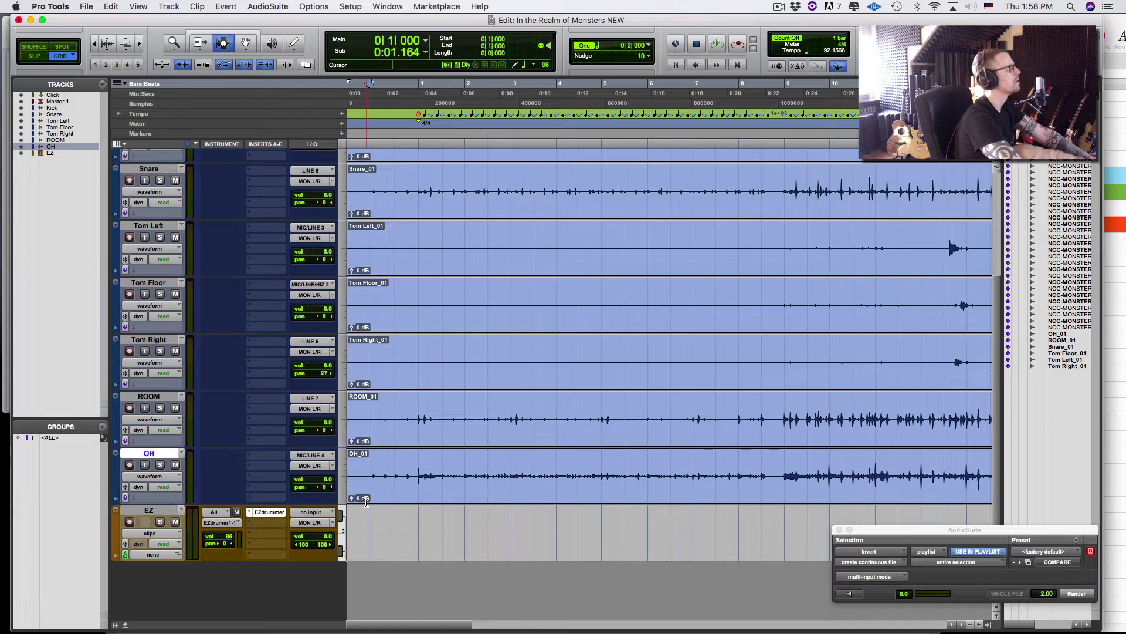
pyautogui.click(367, 501)
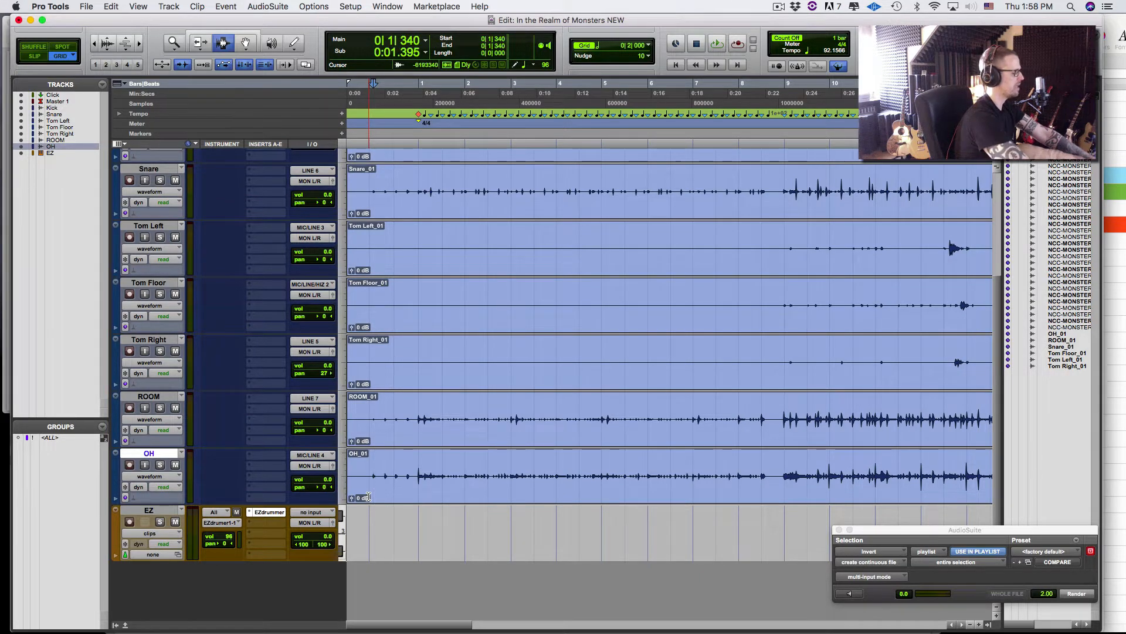
pyautogui.press('super+i')
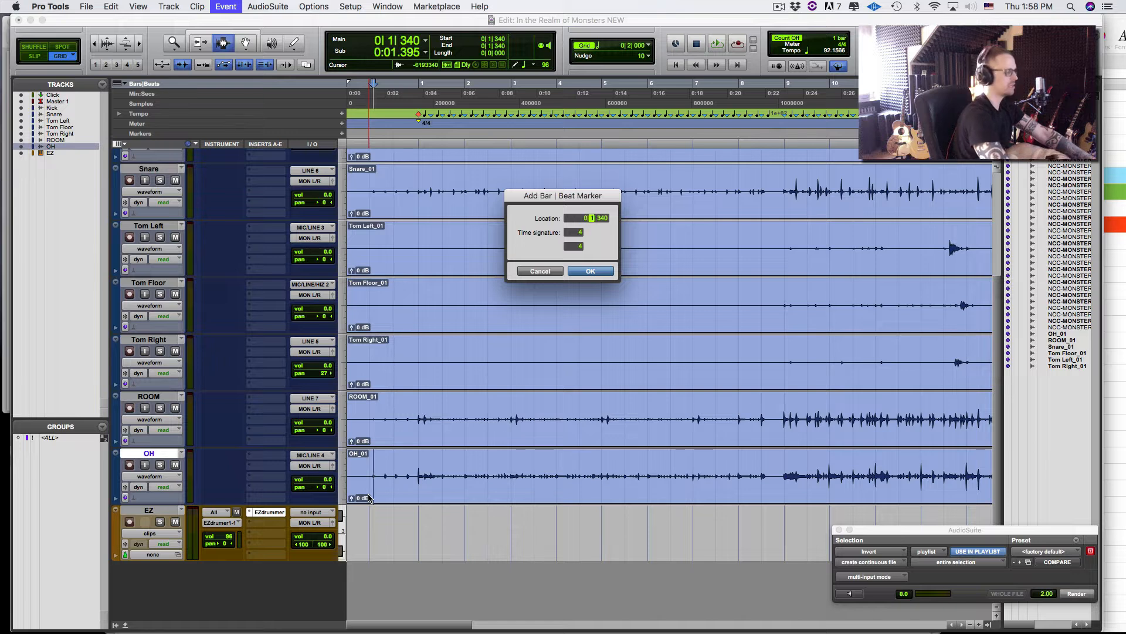
pyautogui.press('Return')
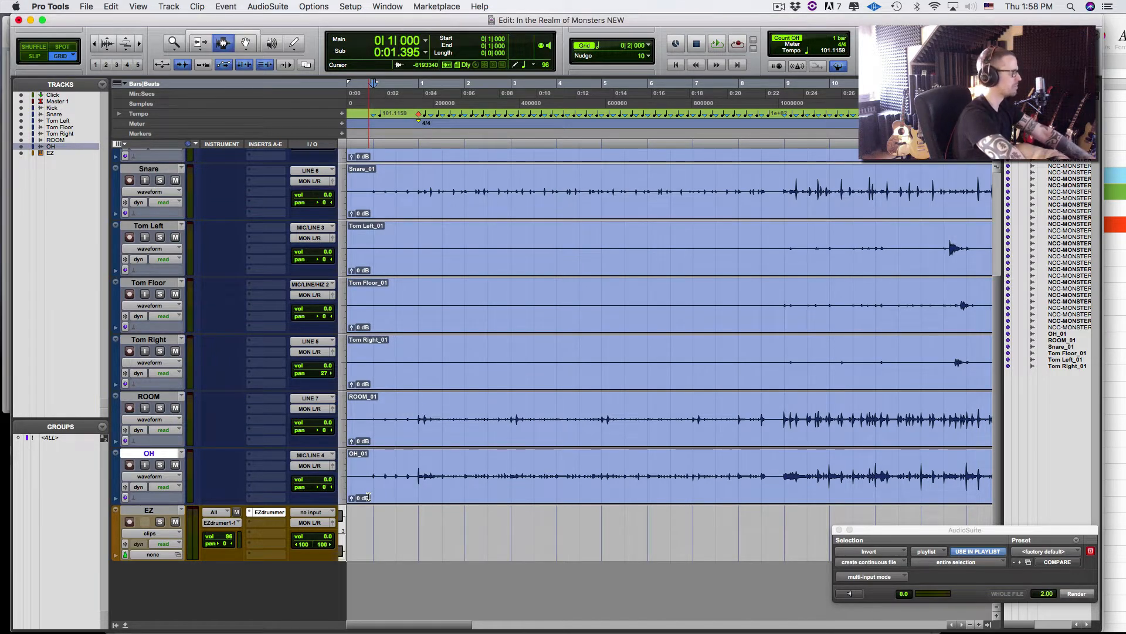
pyautogui.press('super+z')
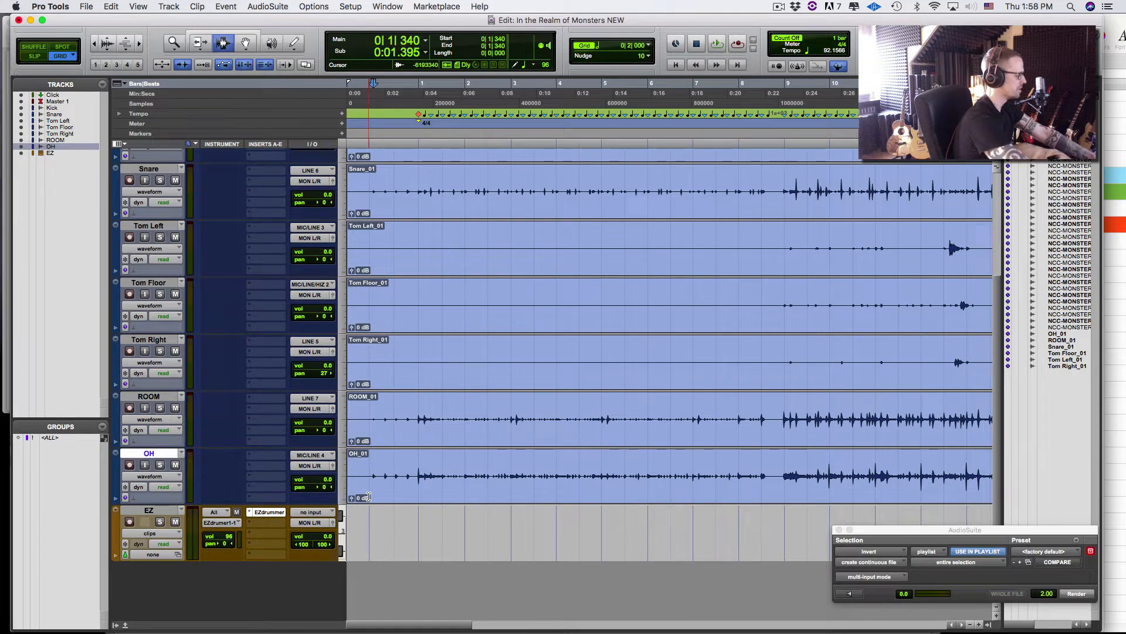
# Add a 4/4 bar/beat marker at the cursor with its location set to 0|1|000, and play back the count-in
pyautogui.press('super+i')
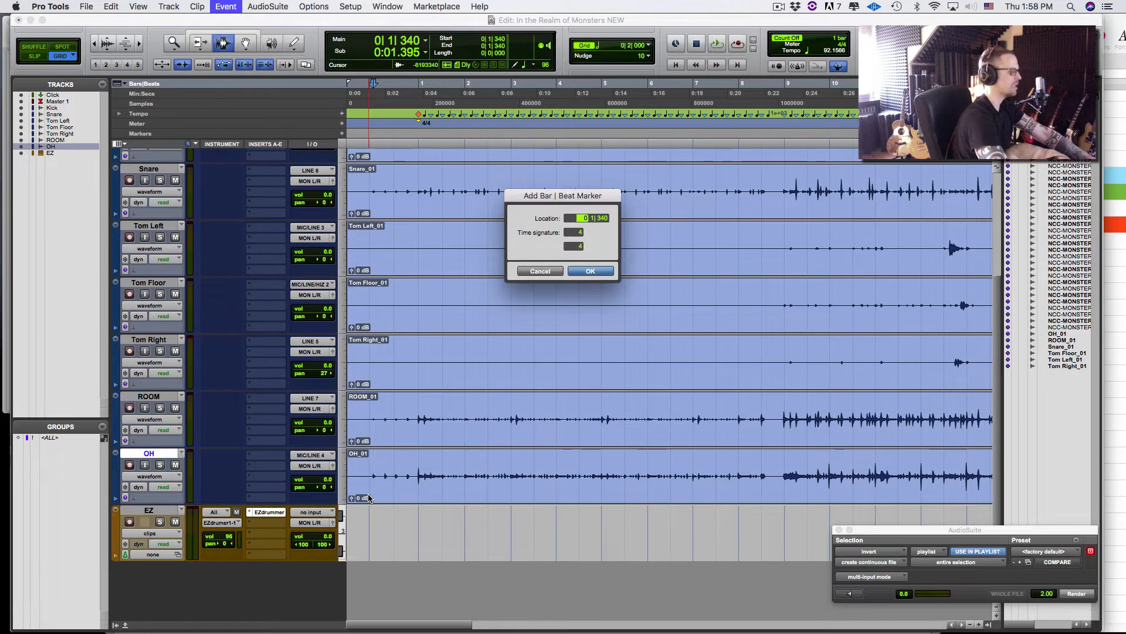
pyautogui.press('Right')
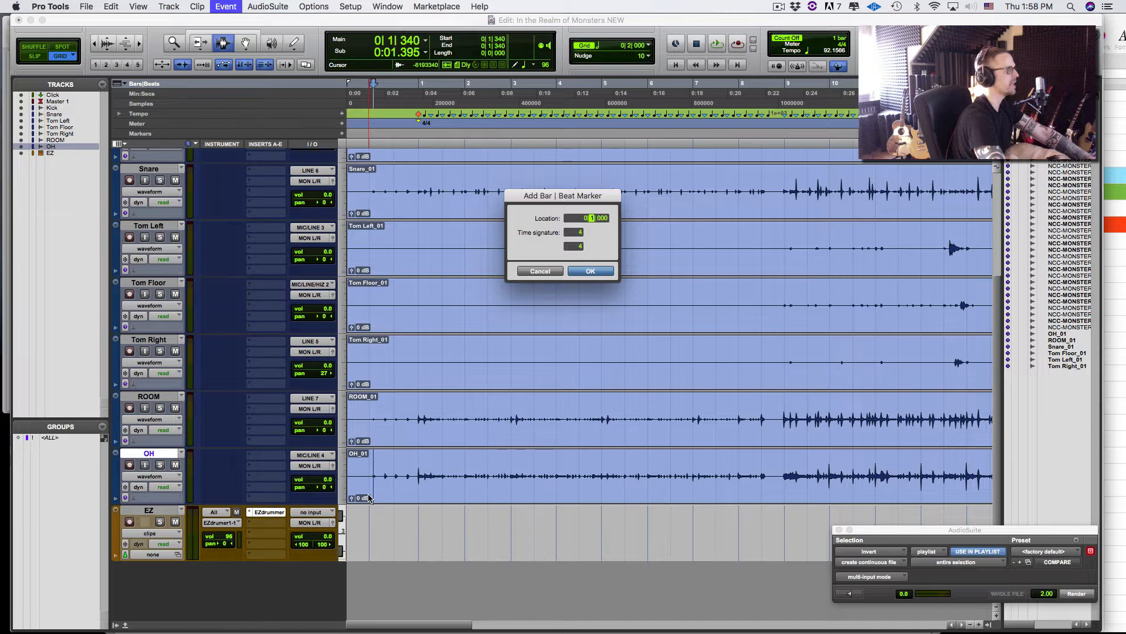
pyautogui.press('Return')
pyautogui.press('super+bracketright')
pyautogui.press('super+bracketright')
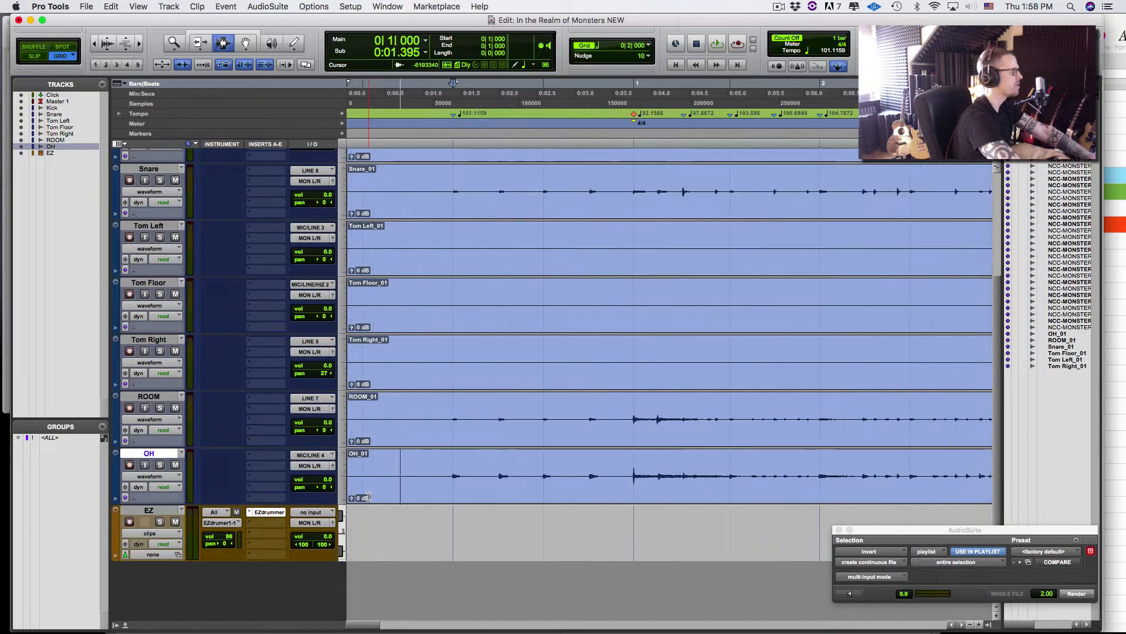
pyautogui.press('space')
pyautogui.press('space')
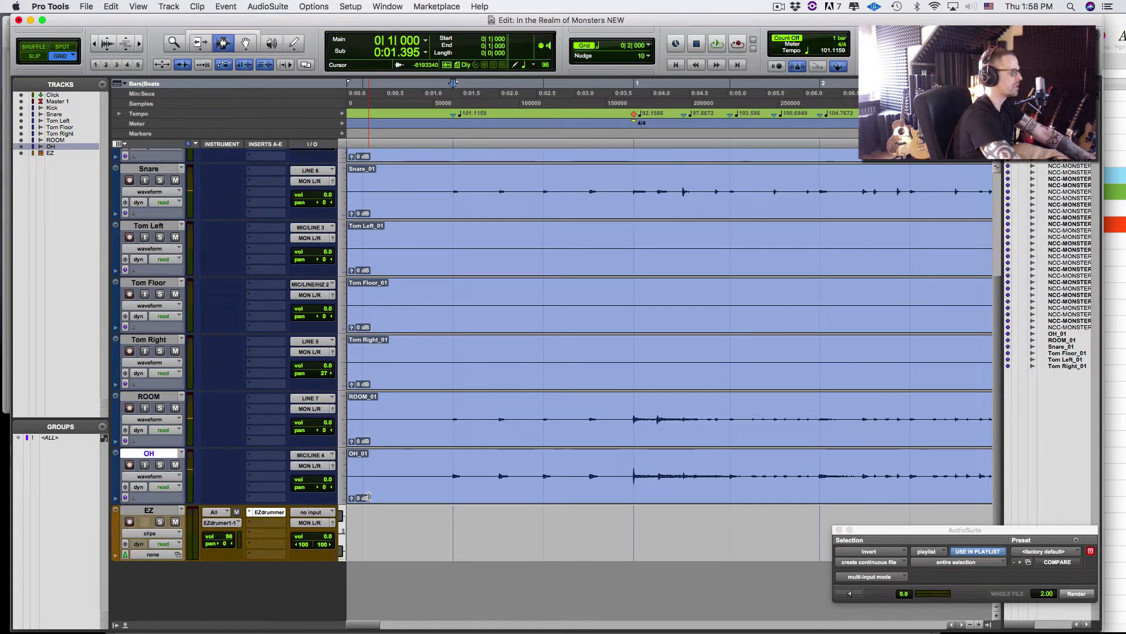
# Play the count-in and add a 4/4 bar/beat marker at 0|2|000 on the second hit of the OH clip
pyautogui.press('space')
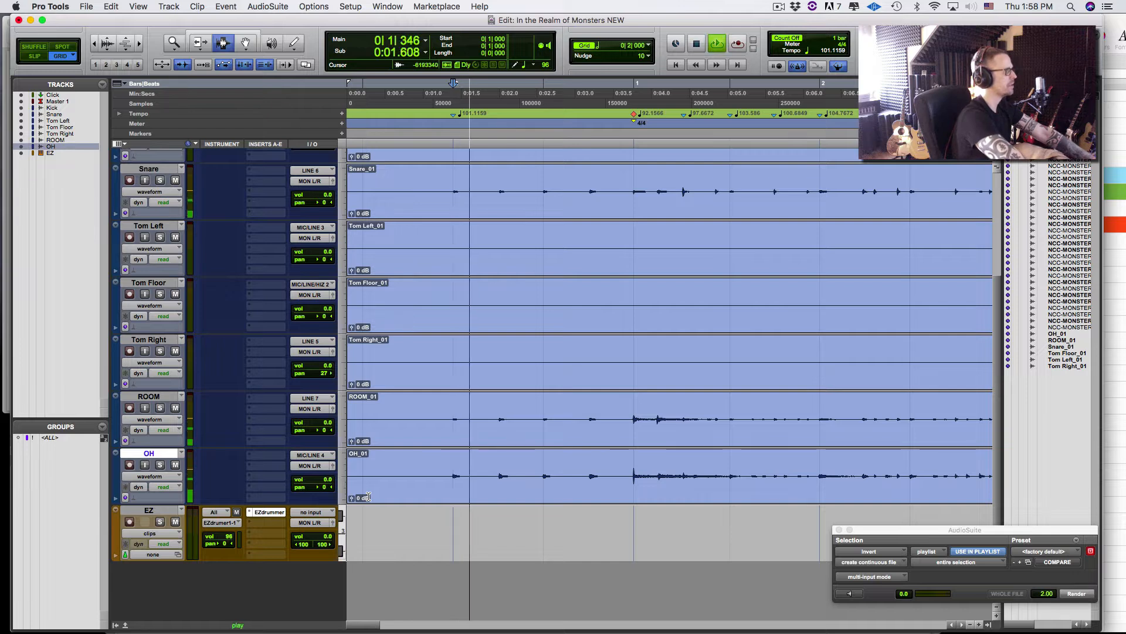
pyautogui.press('space')
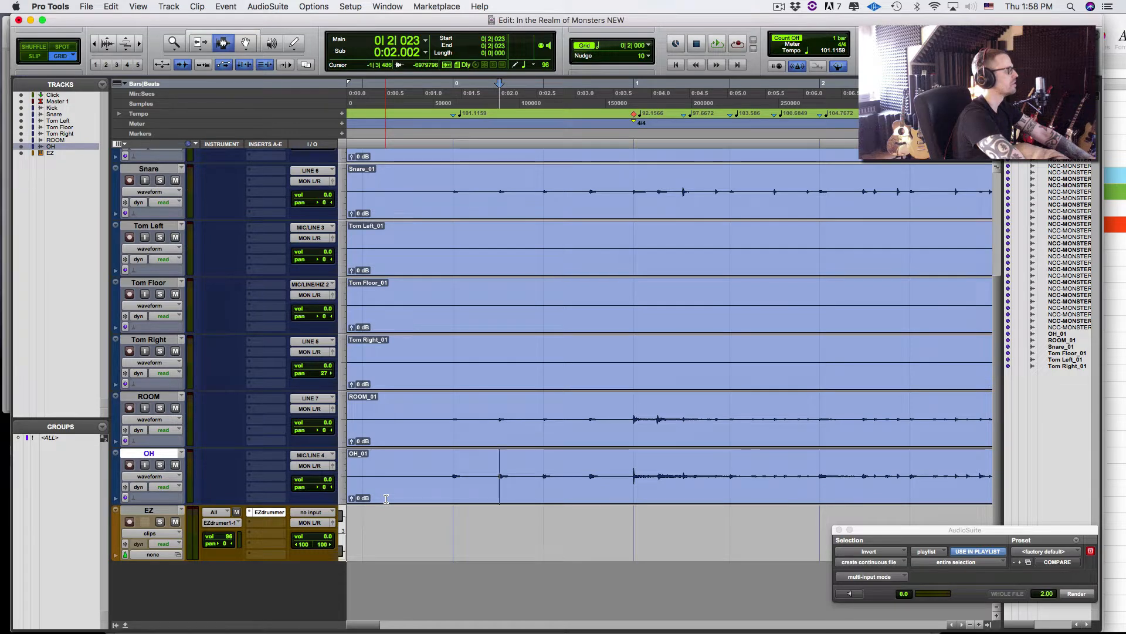
pyautogui.press('space')
pyautogui.press('space')
pyautogui.press('super+i')
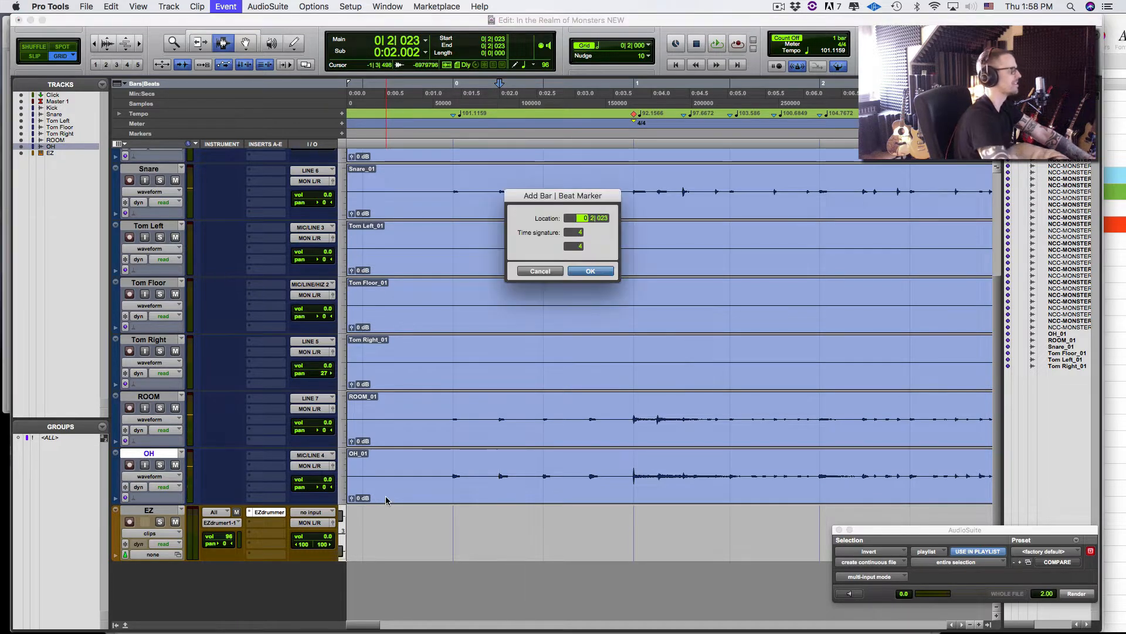
pyautogui.press('Return')
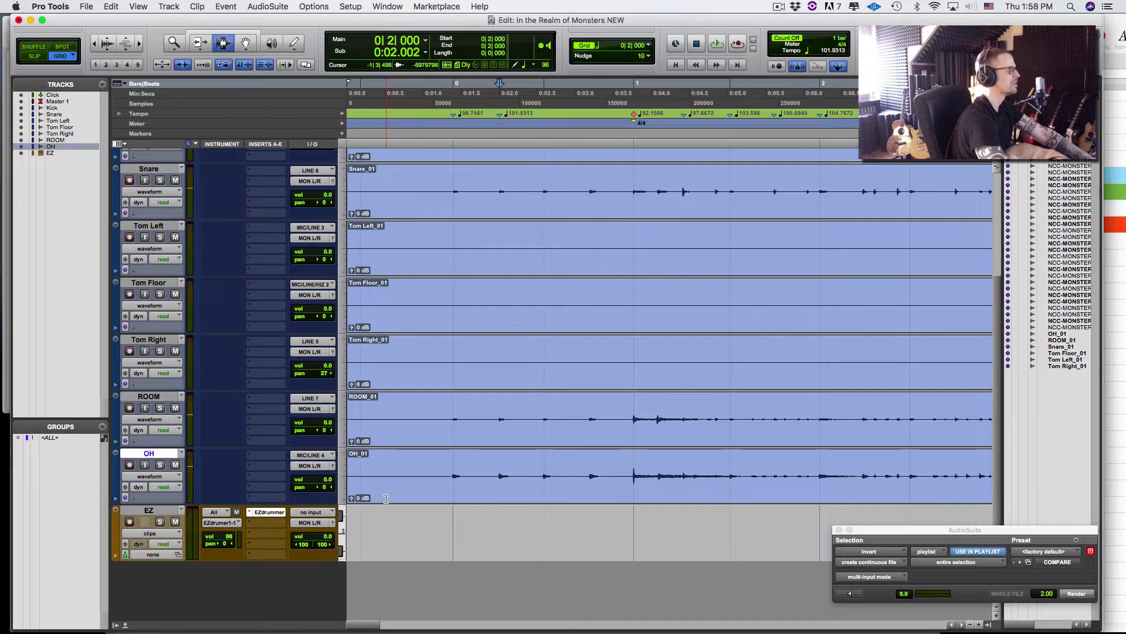
# Add a 4/4 bar/beat marker at 0|3|000 on the third count-in hit, and play back from 0|1|000
pyautogui.press('super+i')
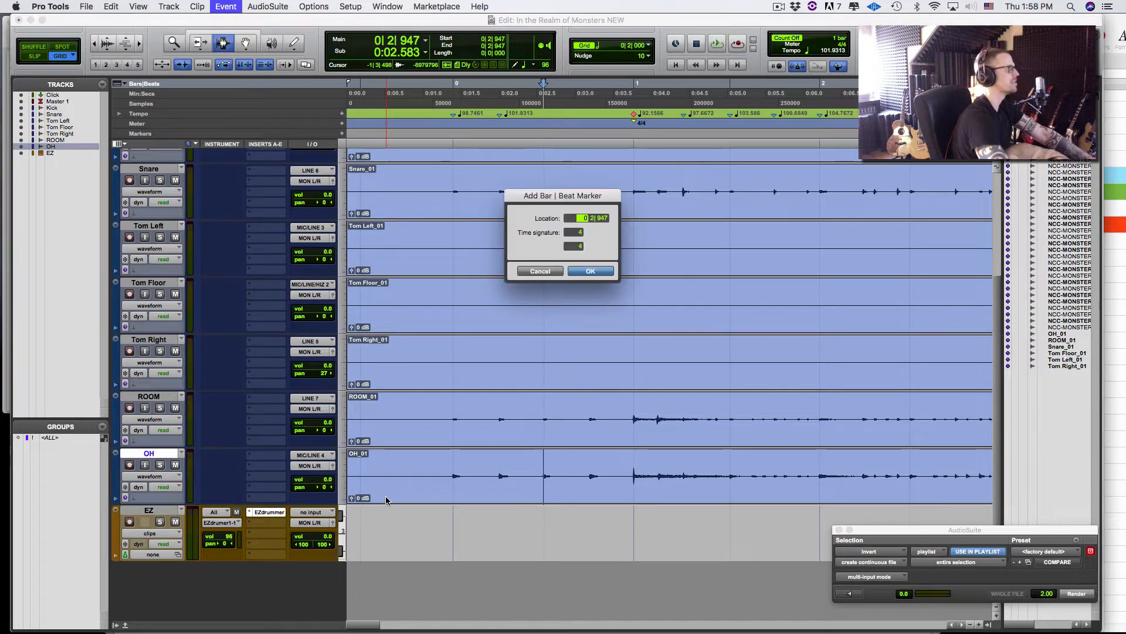
pyautogui.write('3')
pyautogui.press('Return')
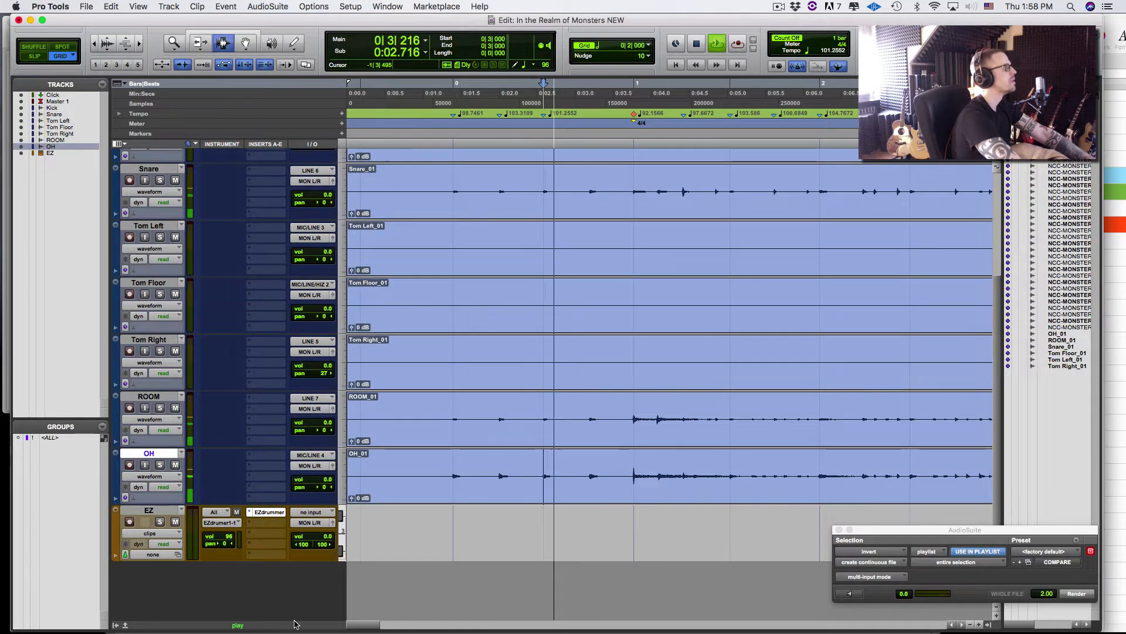
pyautogui.click(444, 421)
pyautogui.press('space')
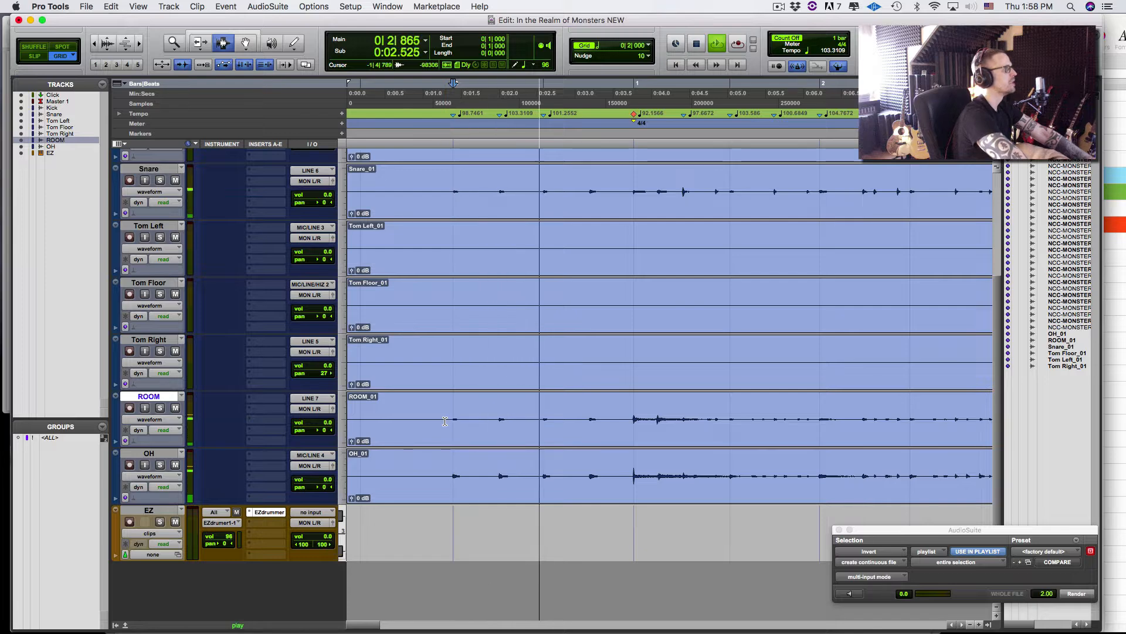
pyautogui.press('space')
# Open the EZ track in the MIDI Editor
pyautogui.hotkey('ctrl', '=')
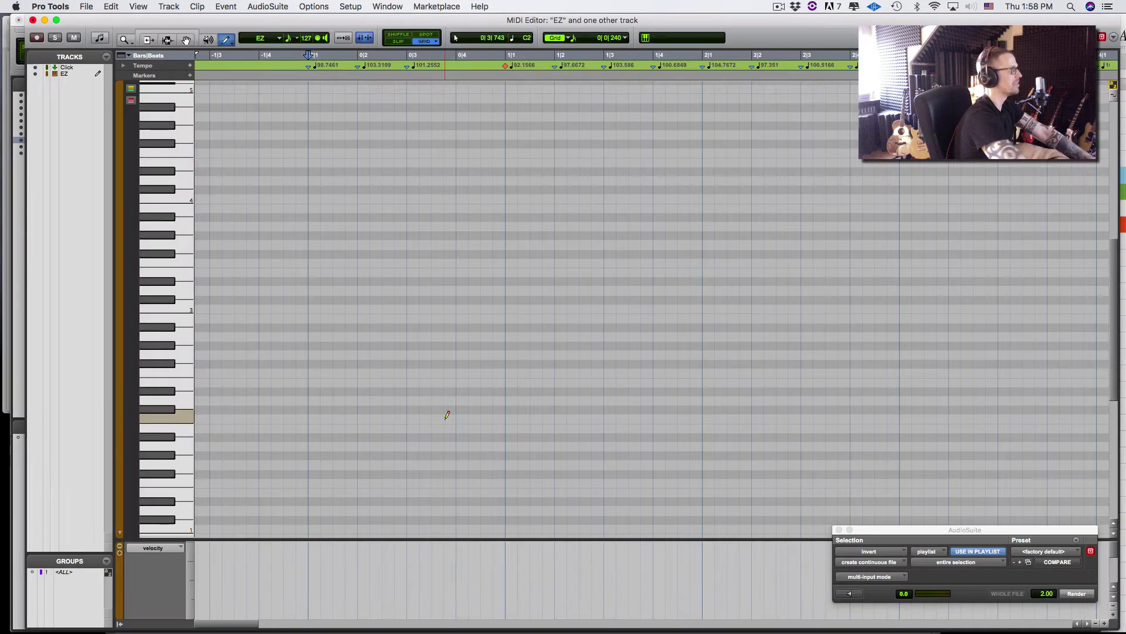
pyautogui.scroll(-2, 289, 455)
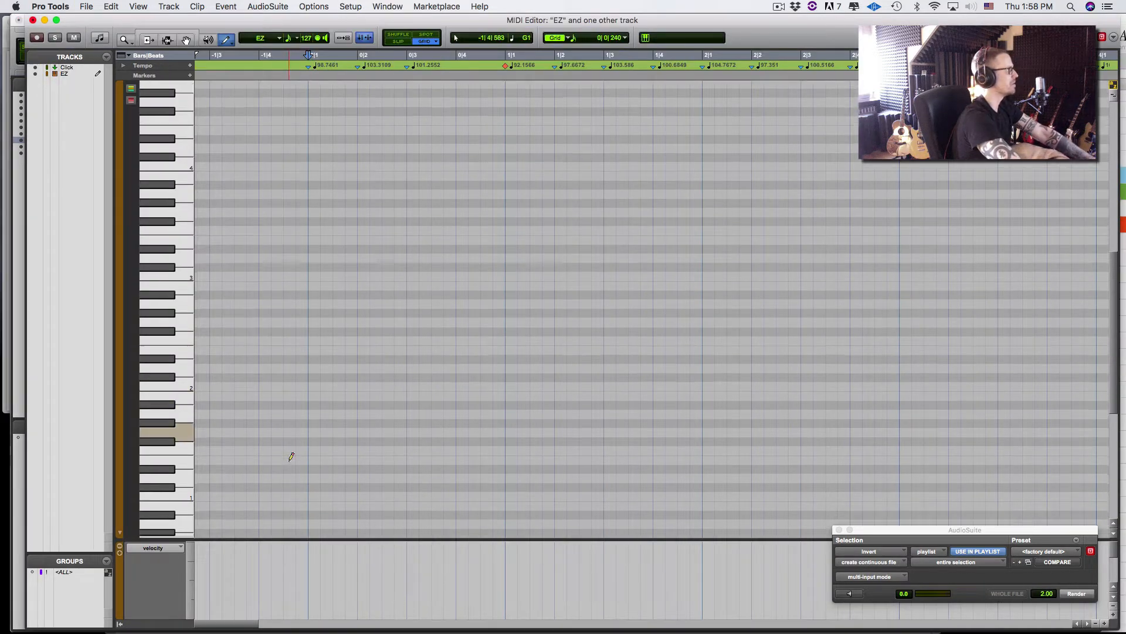
pyautogui.scroll(-1, 272, 447)
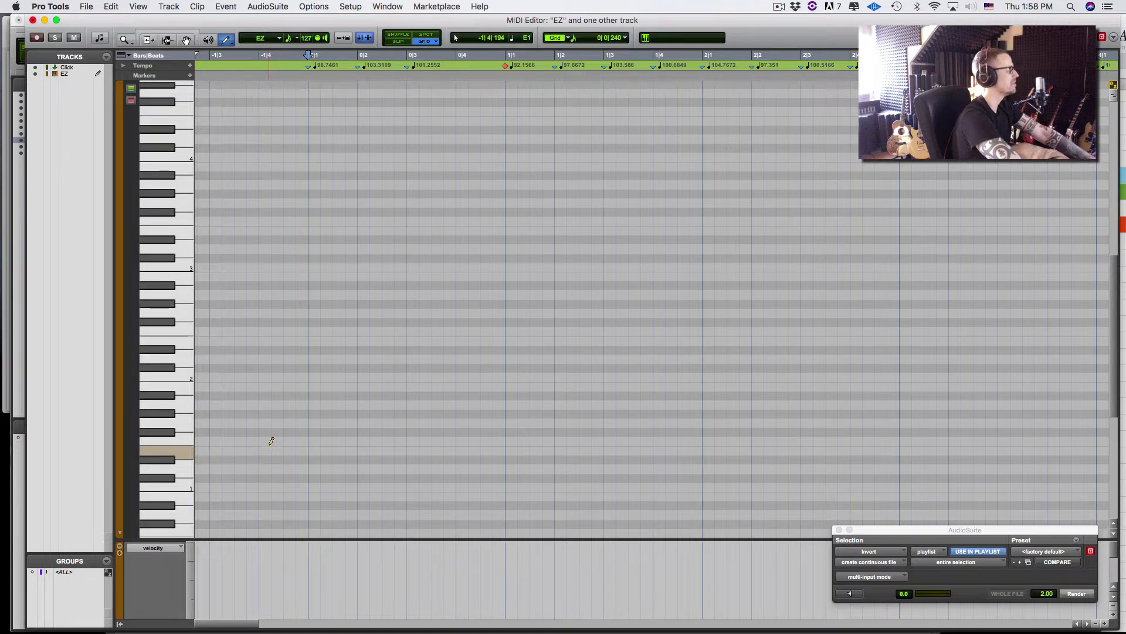
pyautogui.scroll(-6, 273, 437)
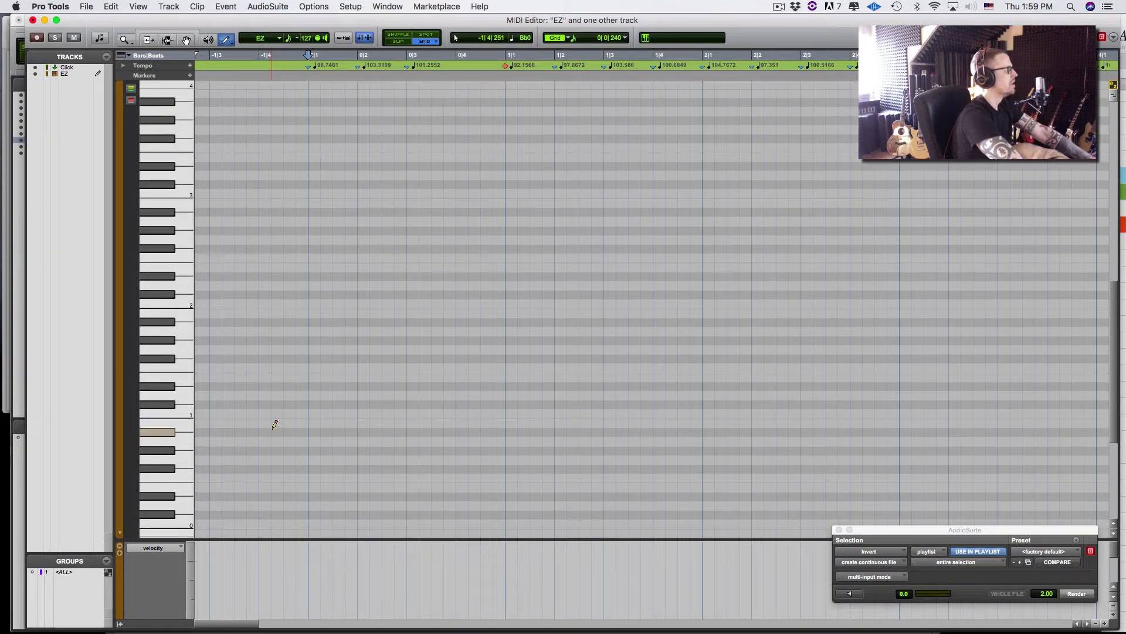
pyautogui.scroll(-3, 272, 424)
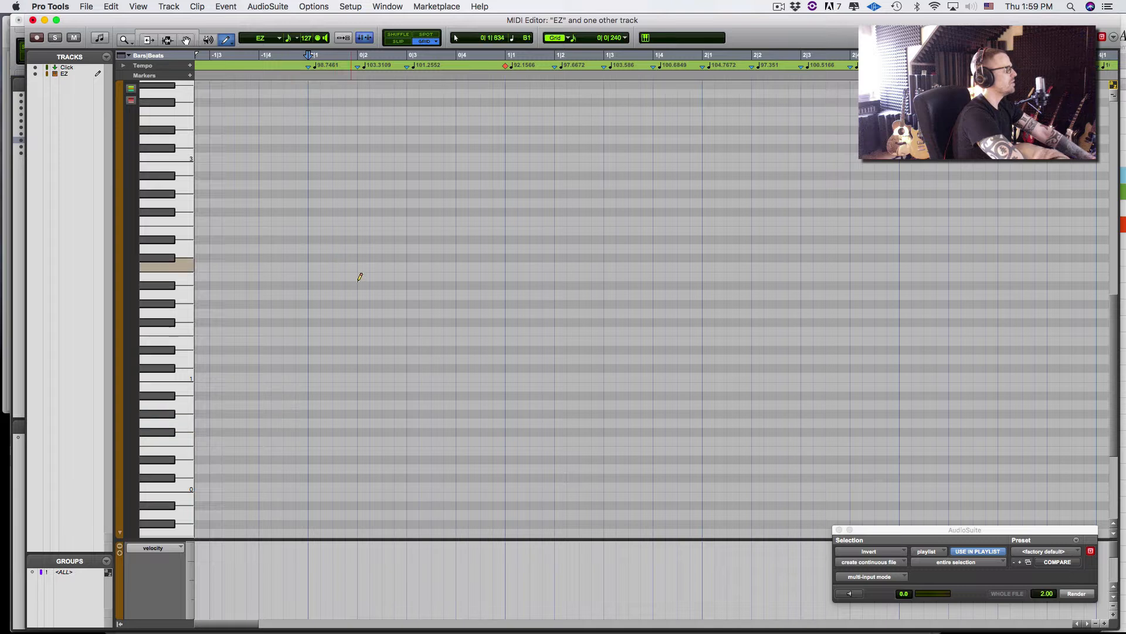
pyautogui.click(317, 486)
pyautogui.click(316, 378)
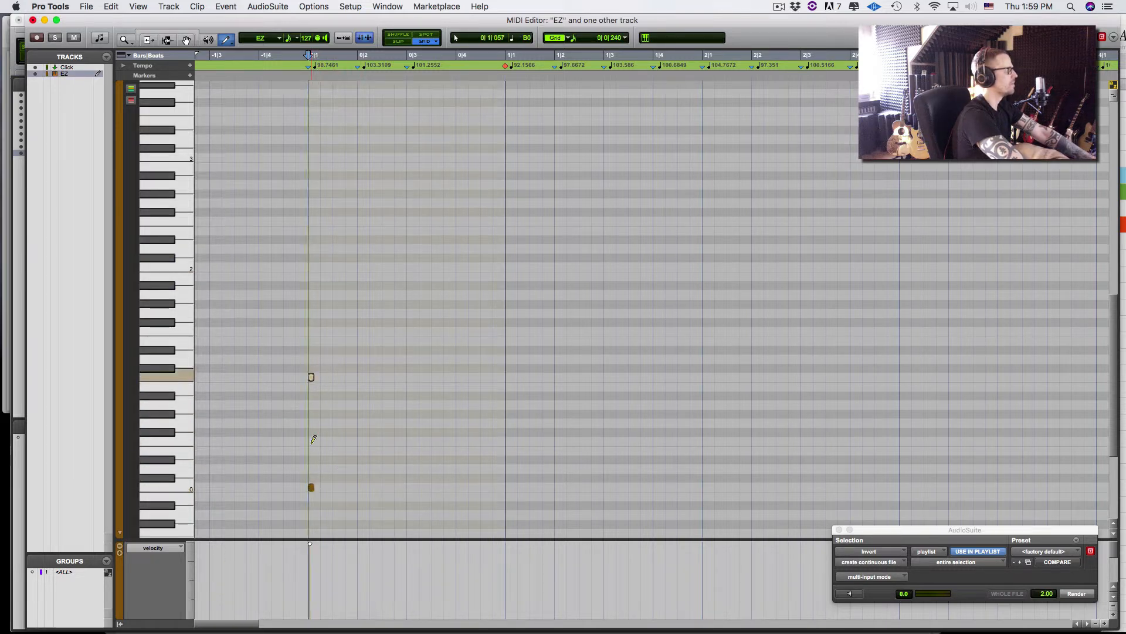
pyautogui.keyDown('alt'); pyautogui.click(311, 487); pyautogui.keyUp('alt')
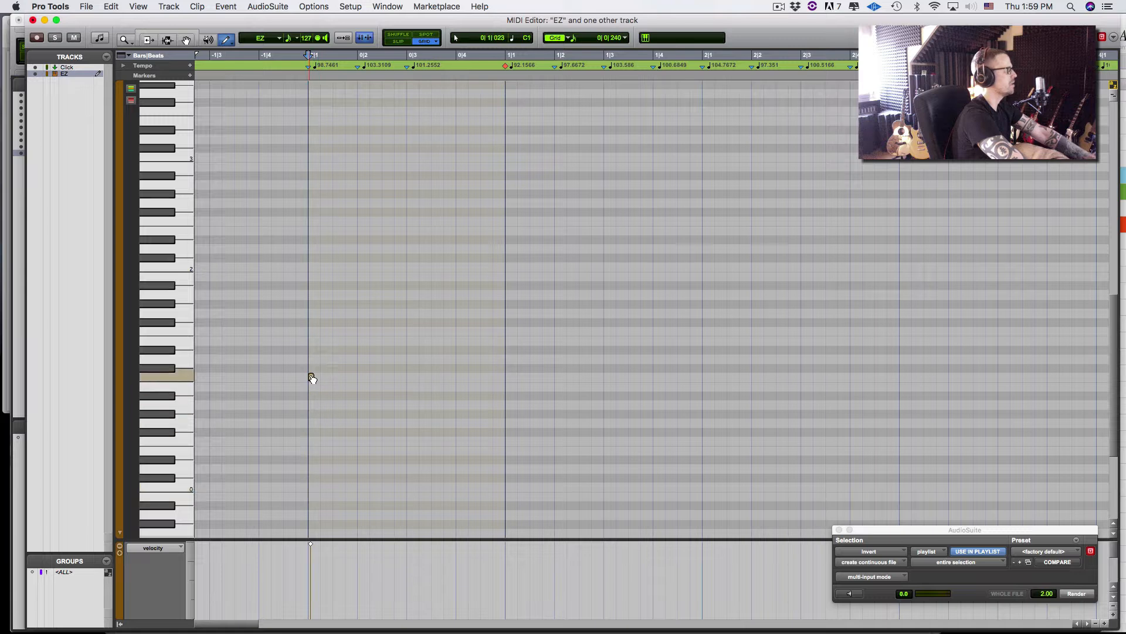
pyautogui.scroll(2, 314, 380)
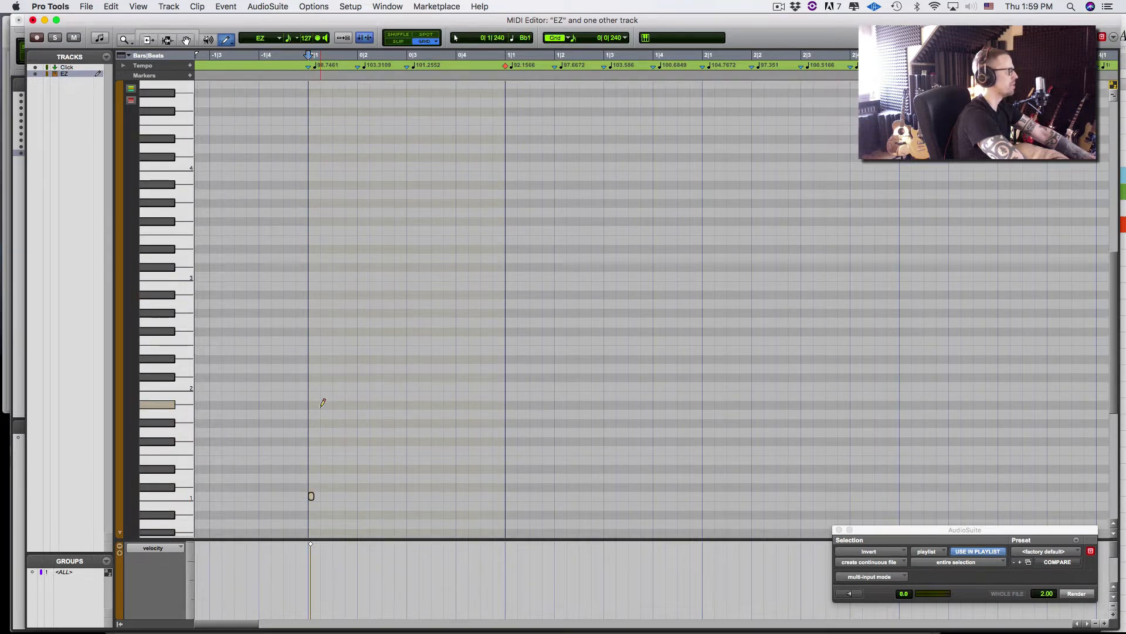
pyautogui.keyDown('alt'); pyautogui.click(312, 497); pyautogui.keyUp('alt')
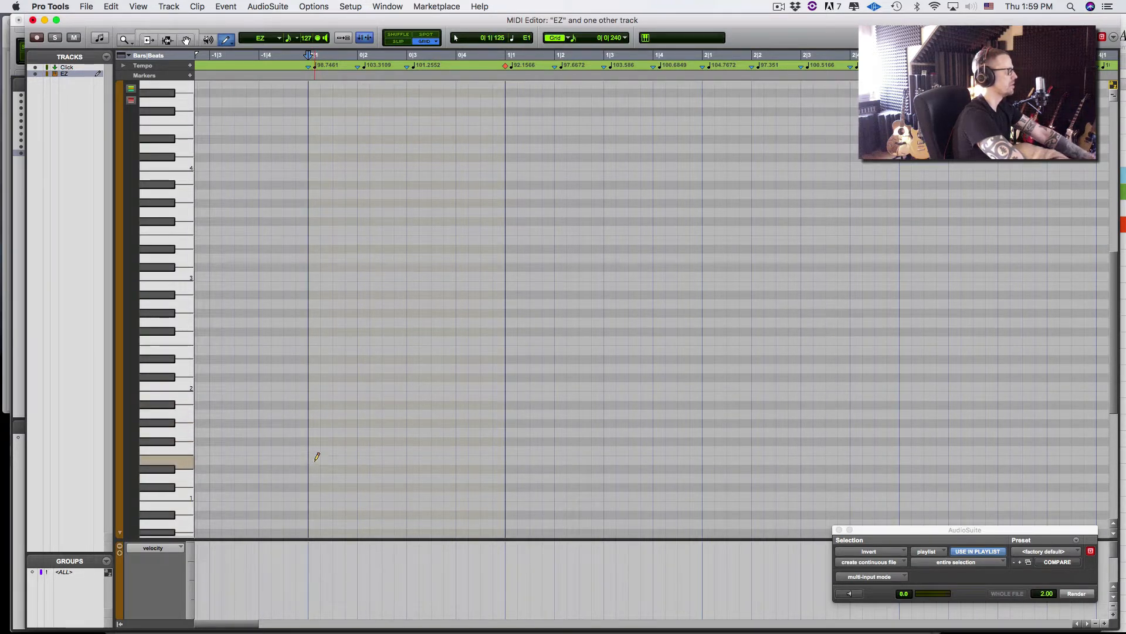
# Audition EZdrummer notes up to A#1 on beat 0|1|000 and keep one short note at F#1
pyautogui.press('space')
pyautogui.press('space')
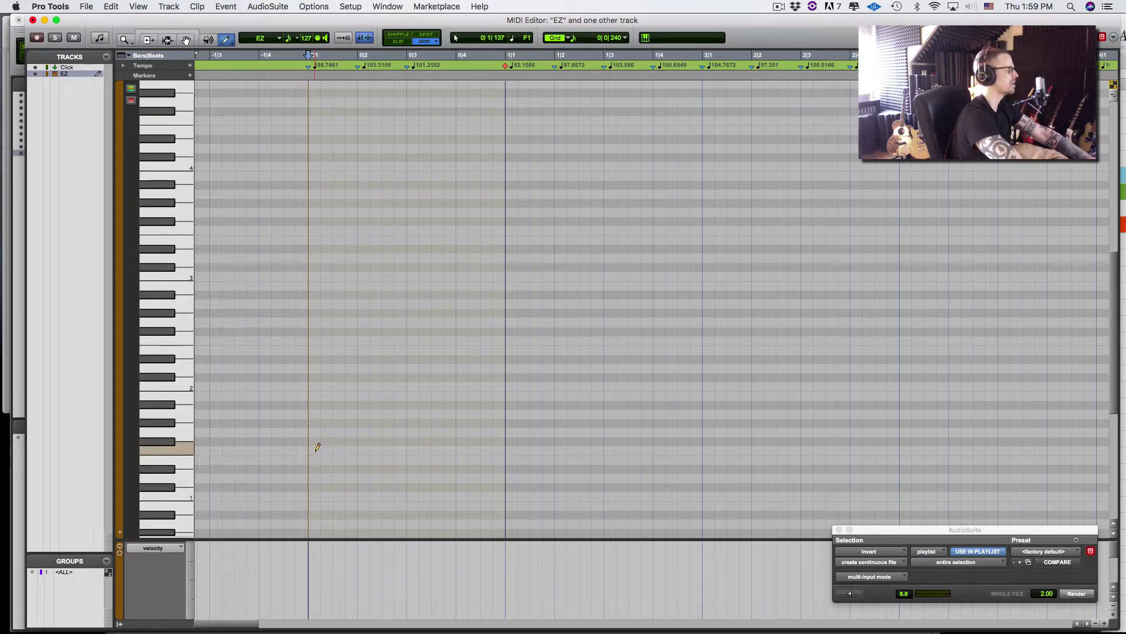
pyautogui.press('space')
pyautogui.press('space')
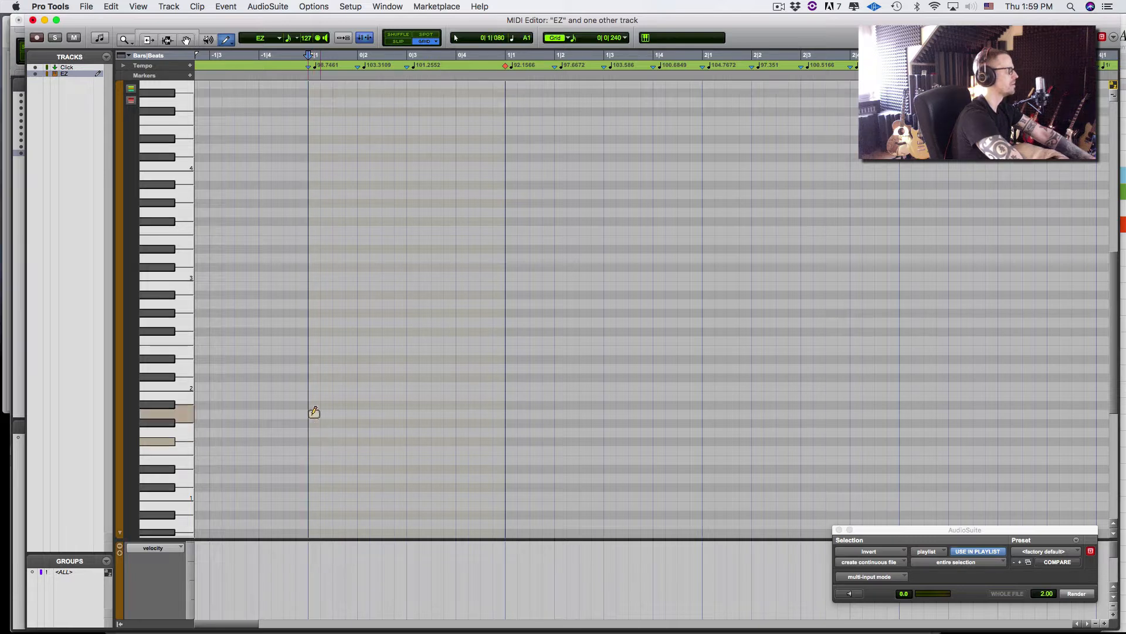
pyautogui.moveTo(313, 404); pyautogui.dragTo(314, 404)
pyautogui.press('space')
pyautogui.press('space')
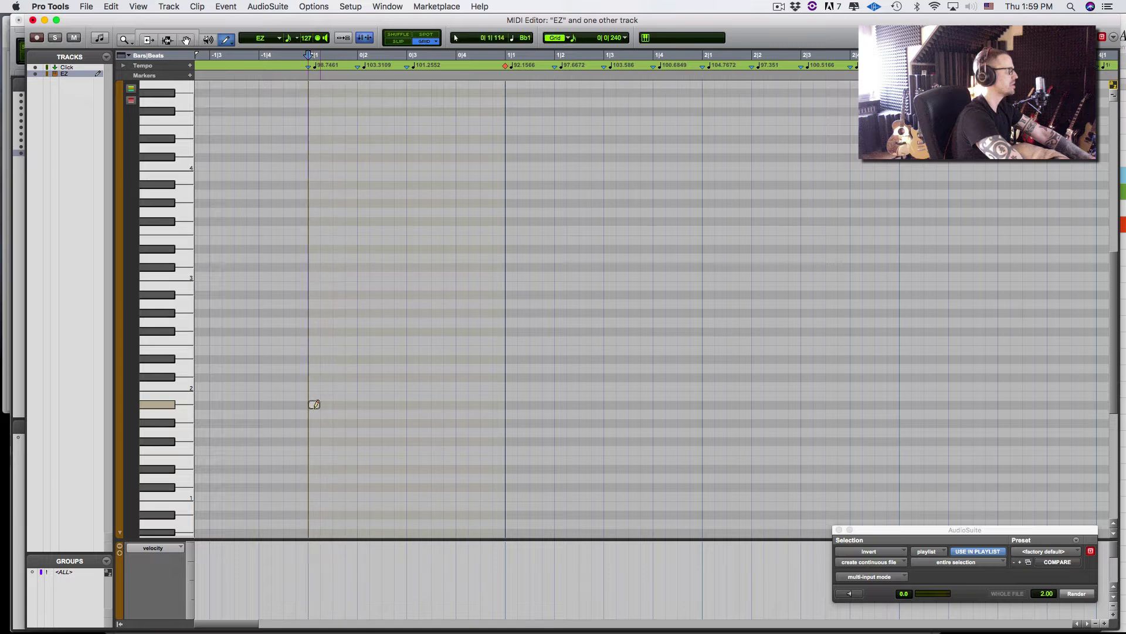
pyautogui.moveTo(314, 432); pyautogui.dragTo(313, 441)
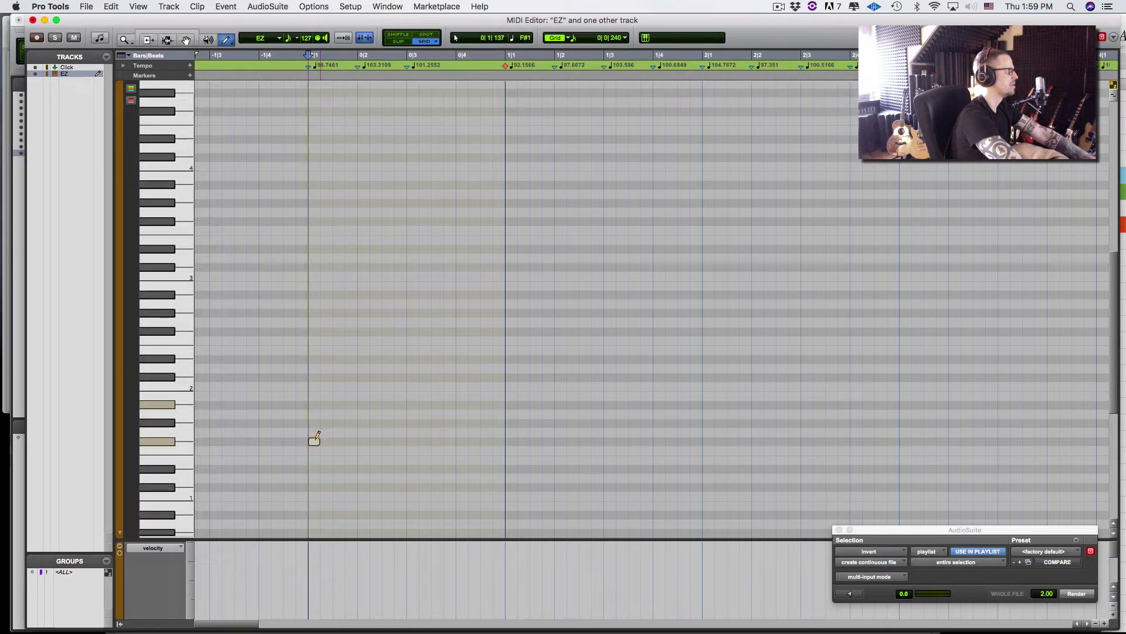
pyautogui.press('space')
pyautogui.press('space')
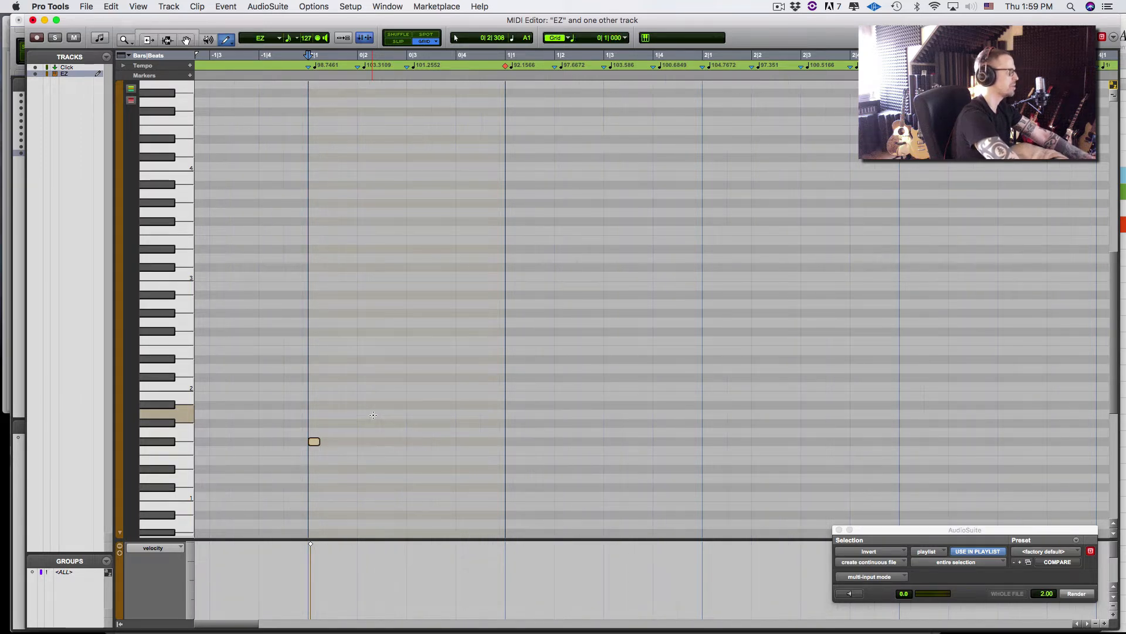
# Draw F#1 notes on beats 0|2, 0|3 and 0|4 with the Line pencil shape, and play the pattern from 0|1
pyautogui.moveTo(375, 440); pyautogui.dragTo(463, 440)
pyautogui.press('super+z')
pyautogui.click(233, 46)
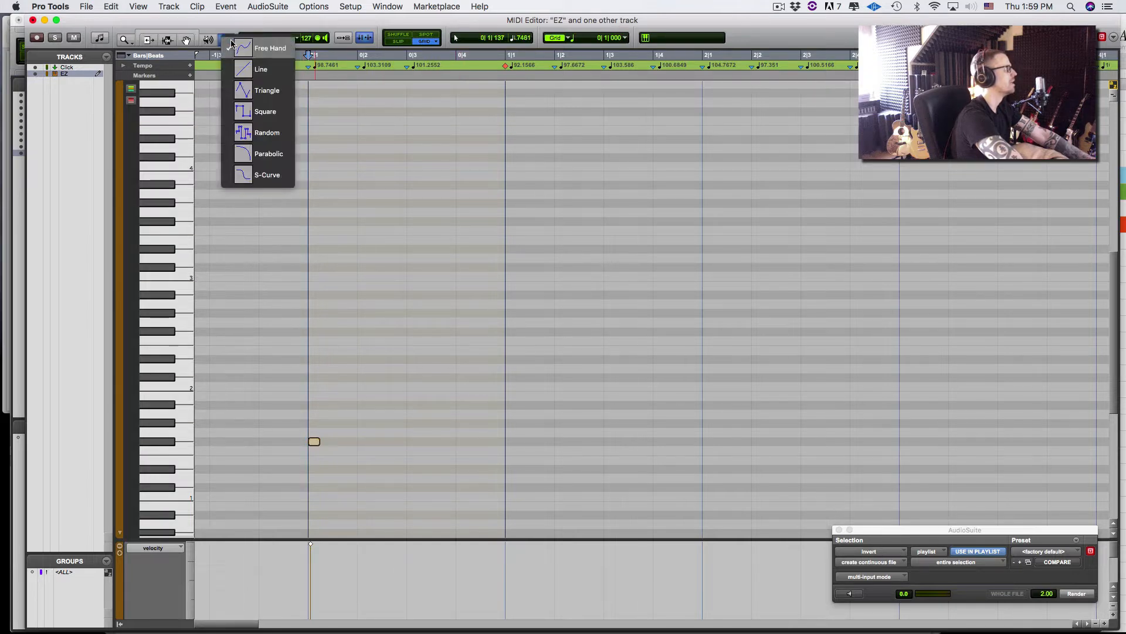
pyautogui.click(246, 67)
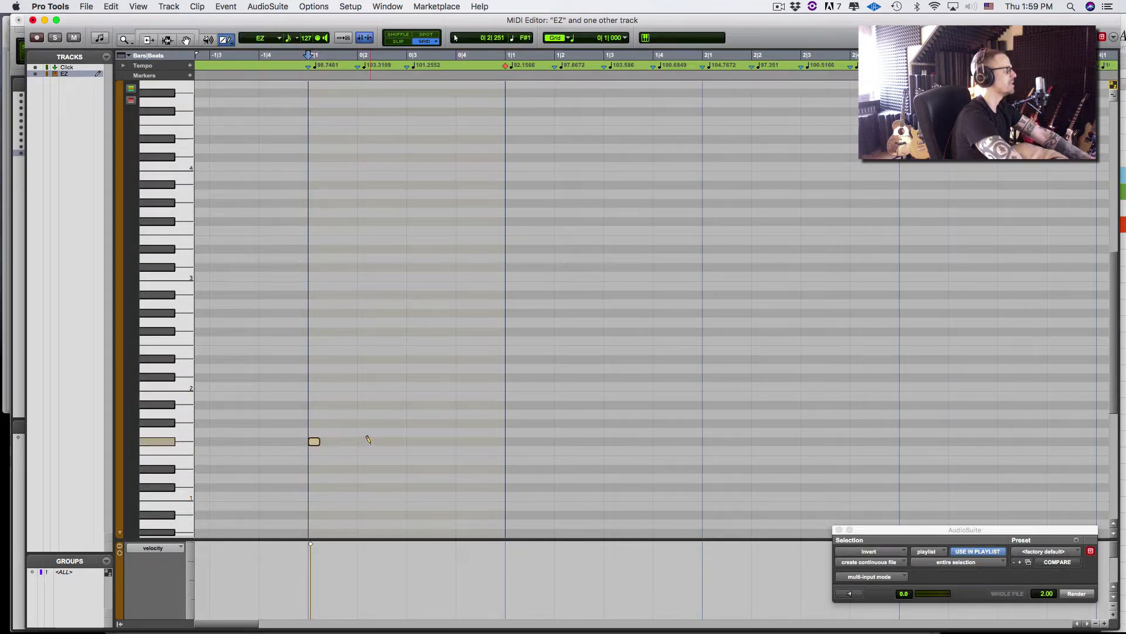
pyautogui.press('space')
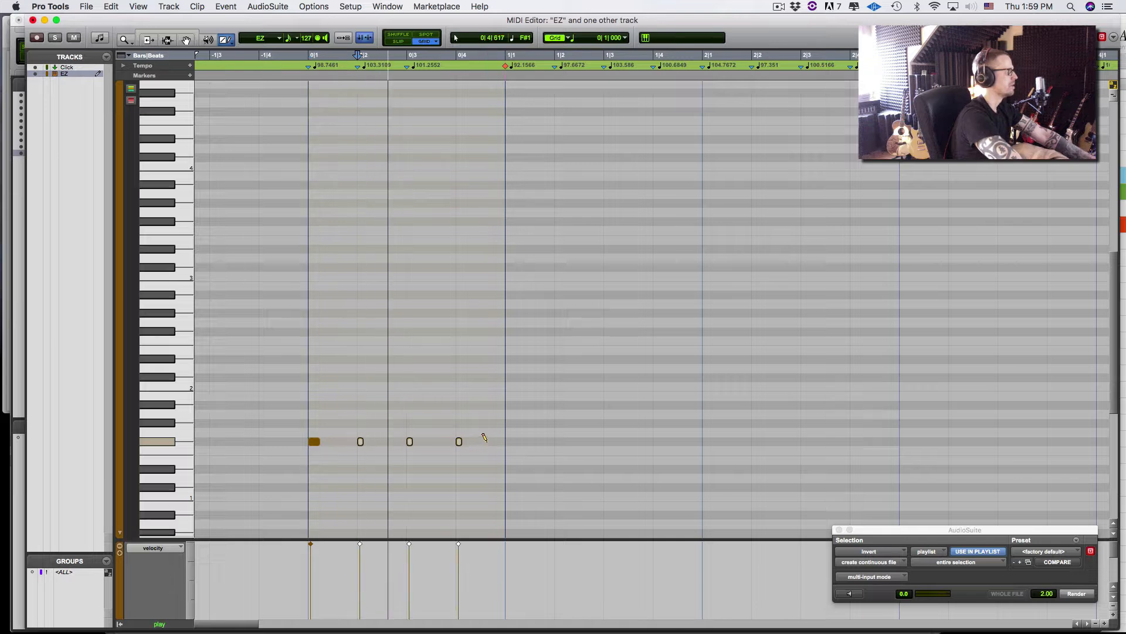
pyautogui.press('space')
pyautogui.click(308, 55)
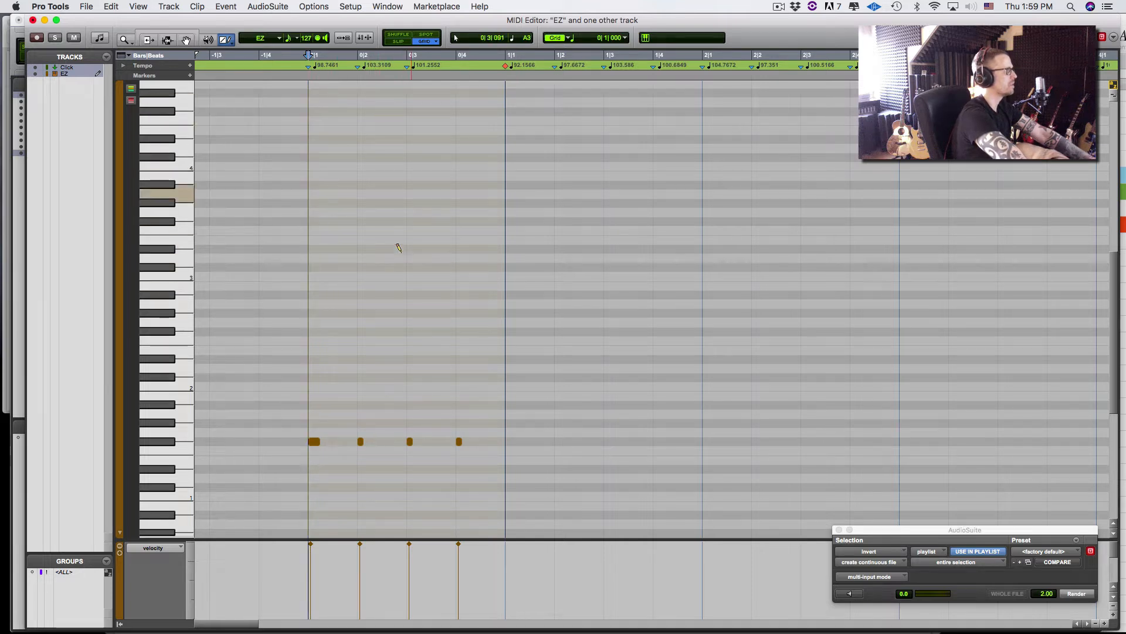
pyautogui.press('space')
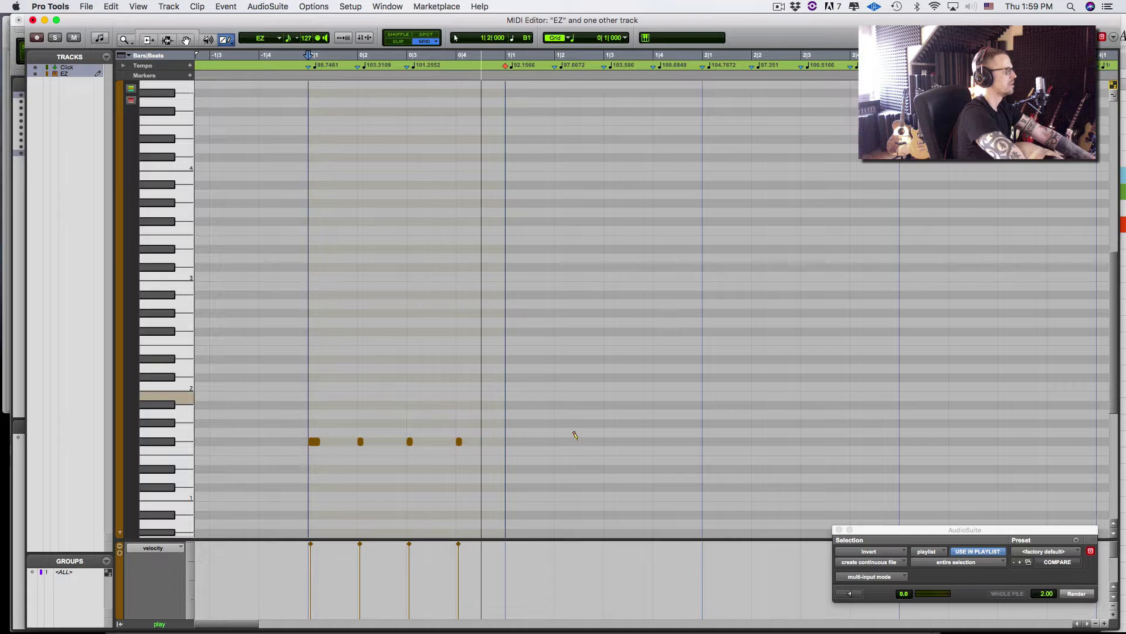
# Return to the Edit window and place the edit cursor on the fourth count-in hit of the OH clip at 0|4|018
pyautogui.press('super+equal')
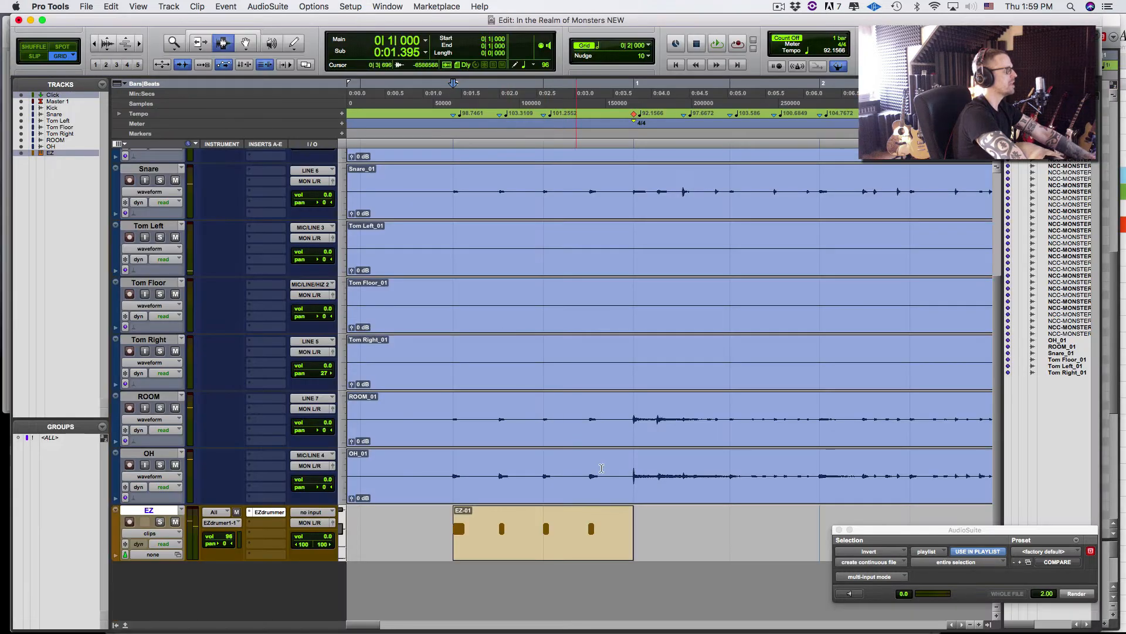
pyautogui.click(588, 443)
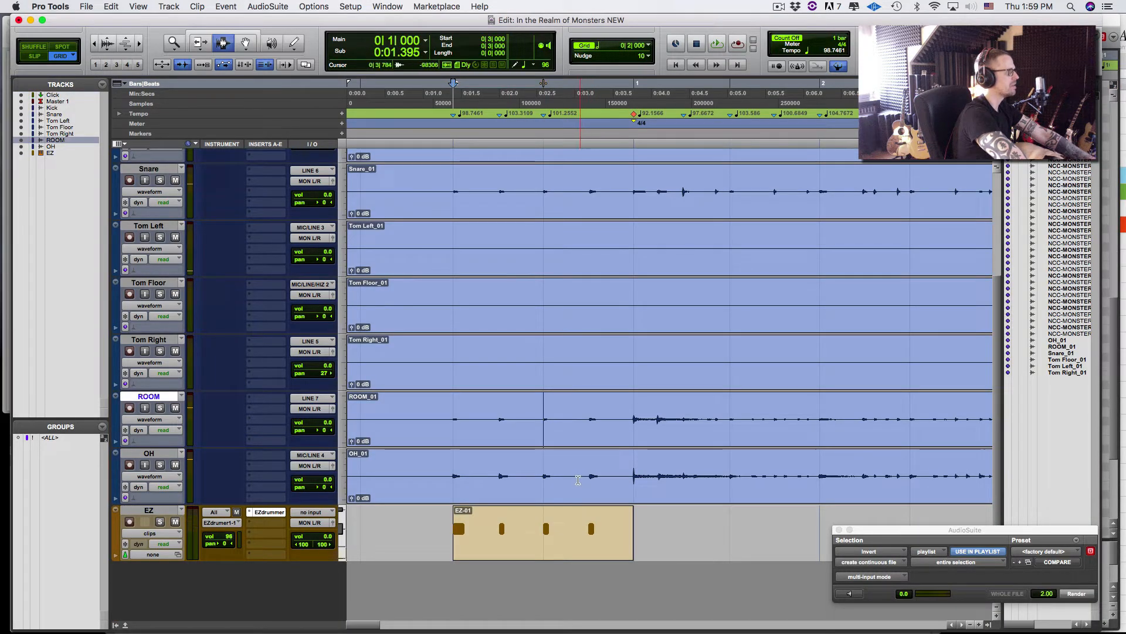
pyautogui.press('super+bracketright')
pyautogui.click(735, 477)
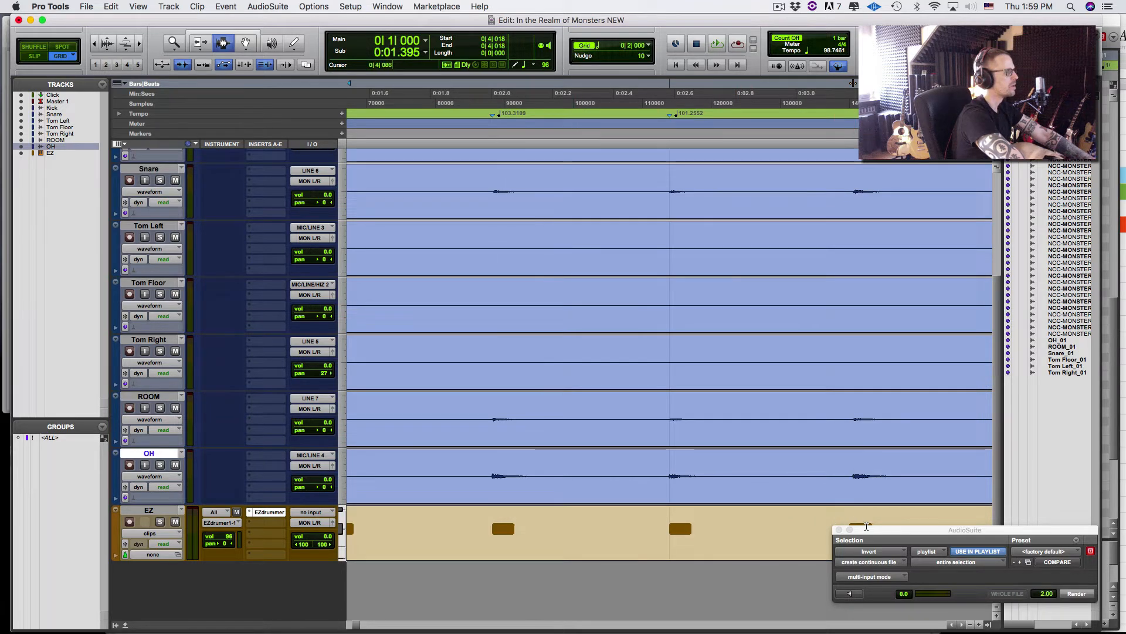
pyautogui.click(852, 522)
pyautogui.click(761, 485)
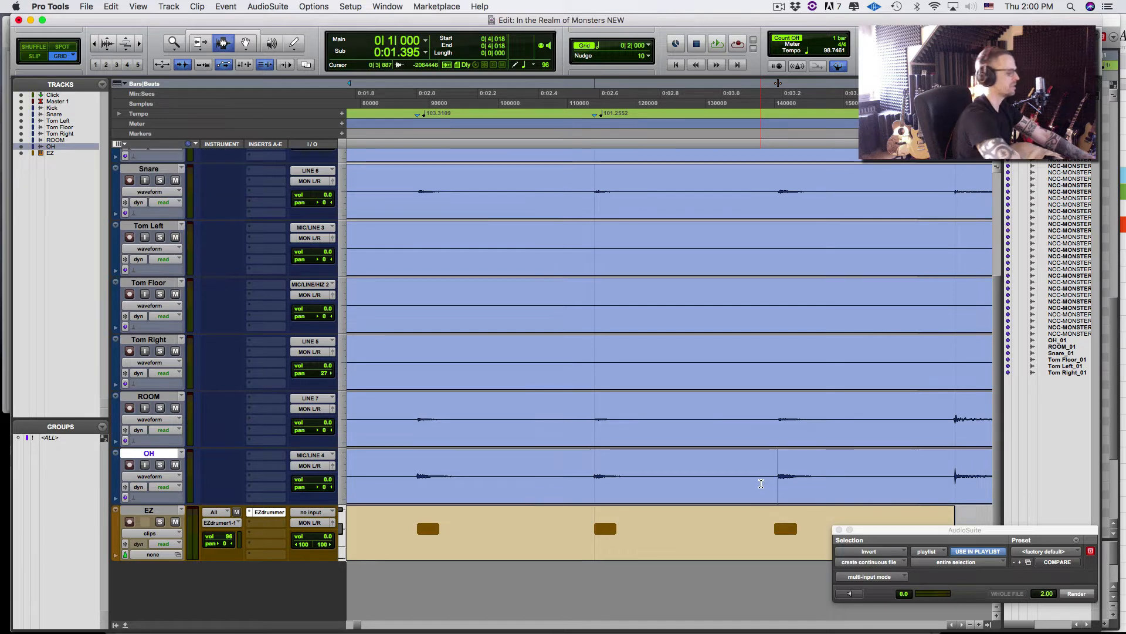
# Add a 4/4 bar/beat marker at the cursor with its location set to 0|4|000, and play back the count-in
pyautogui.press('super+i')
pyautogui.press('Right')
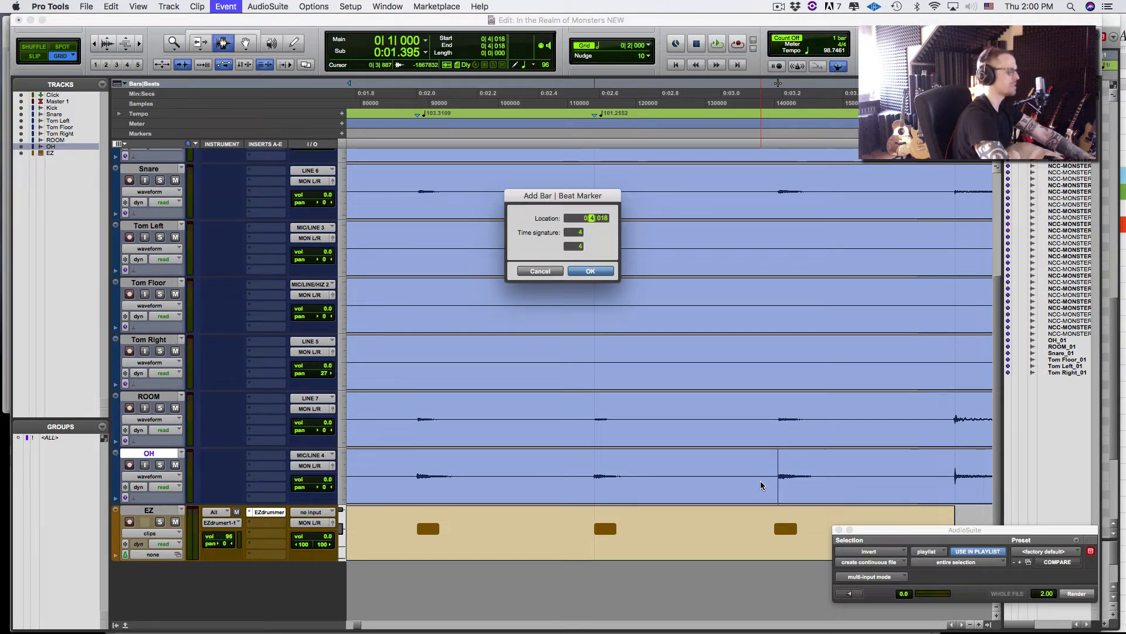
pyautogui.press('Return')
pyautogui.press('space')
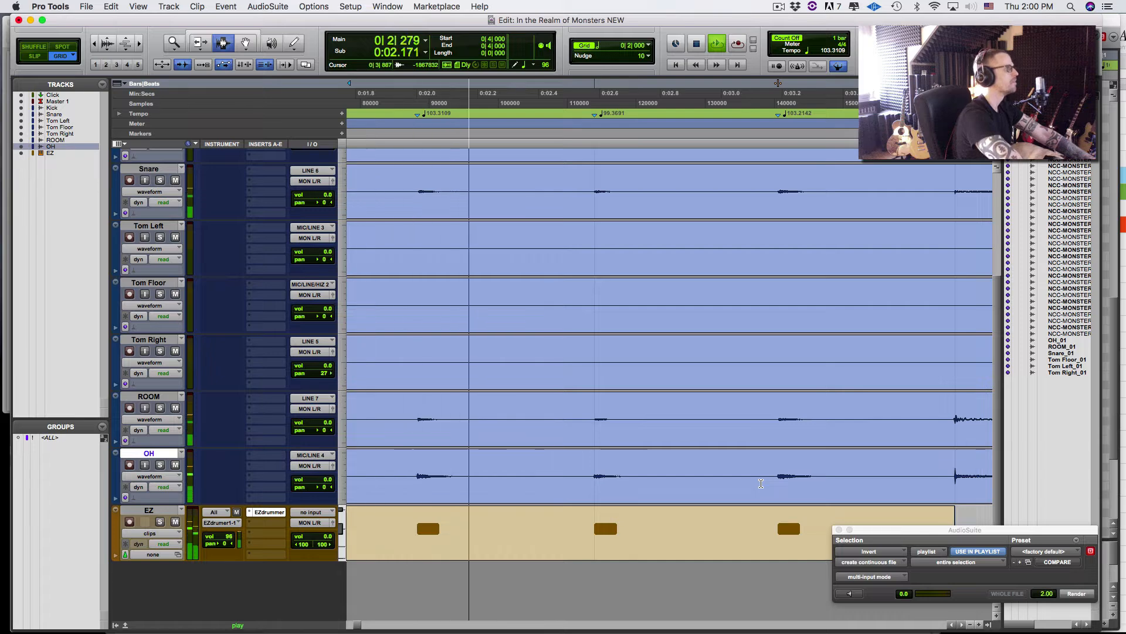
pyautogui.press('space')
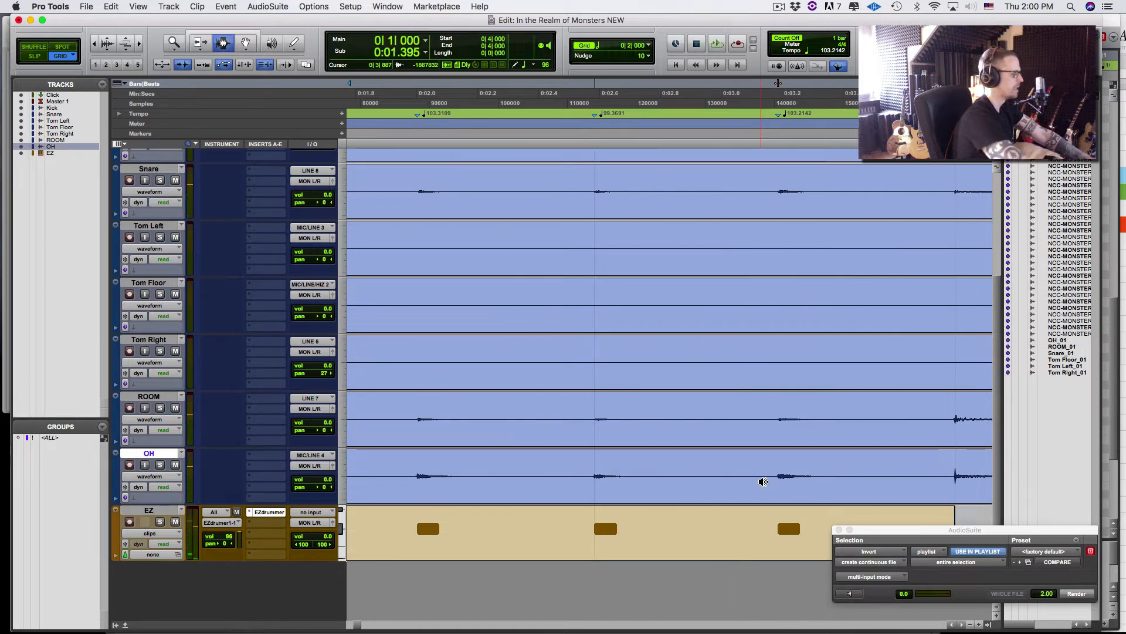
# Draw short C1 kick notes at 1|1|000 and 1|1|480 in the EZ track's MIDI Editor, and play them against the recording
pyautogui.hotkey('ctrl', '=')
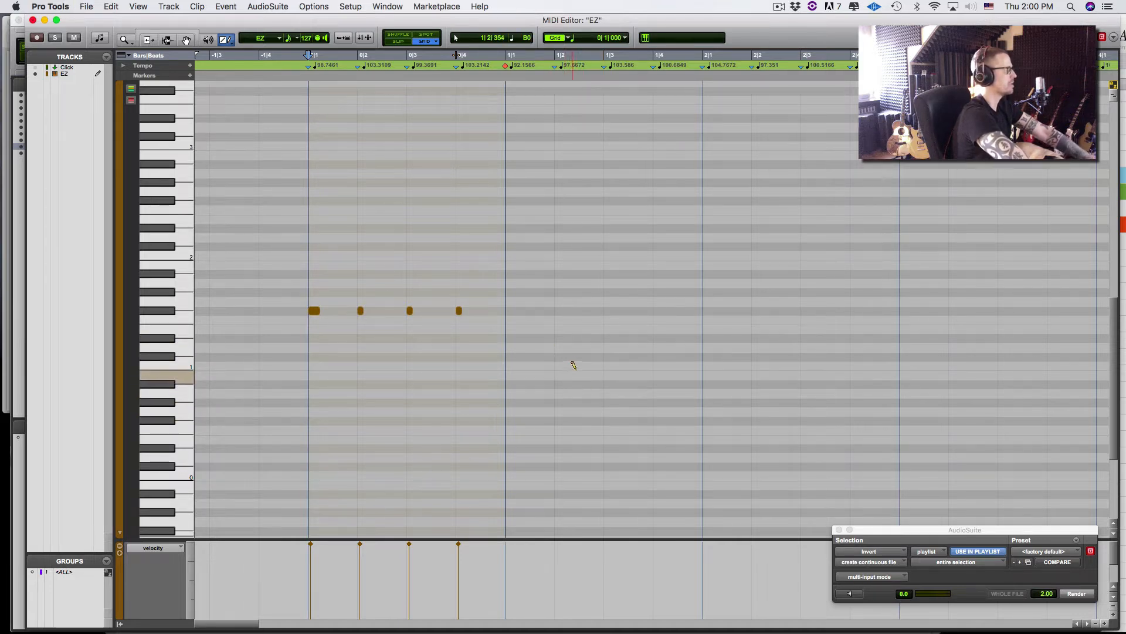
pyautogui.press('space')
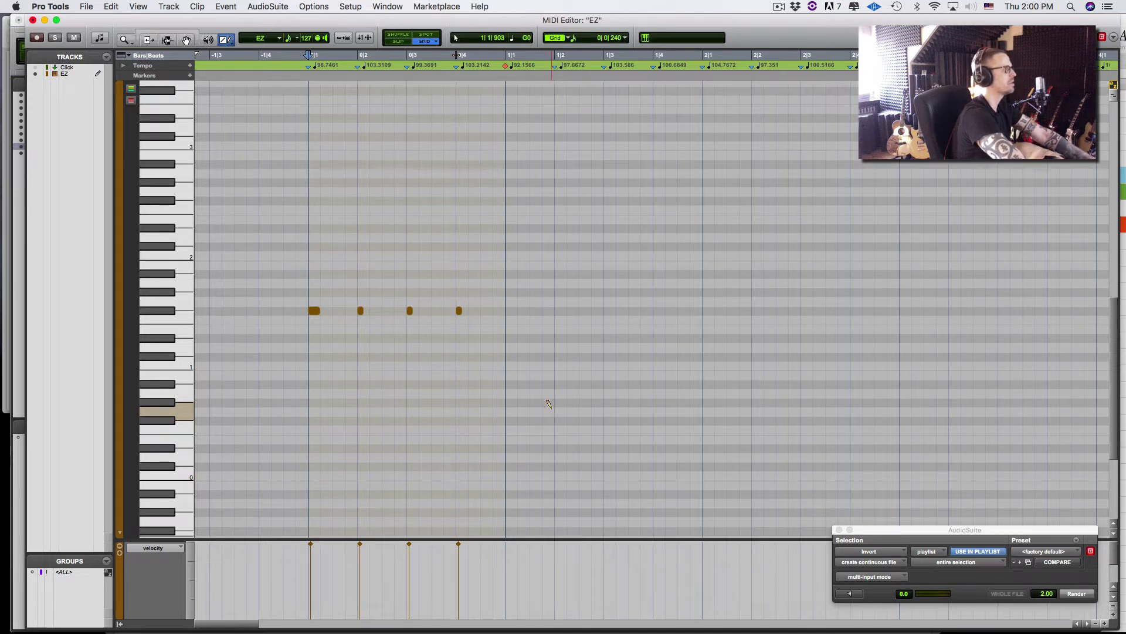
pyautogui.click(508, 365)
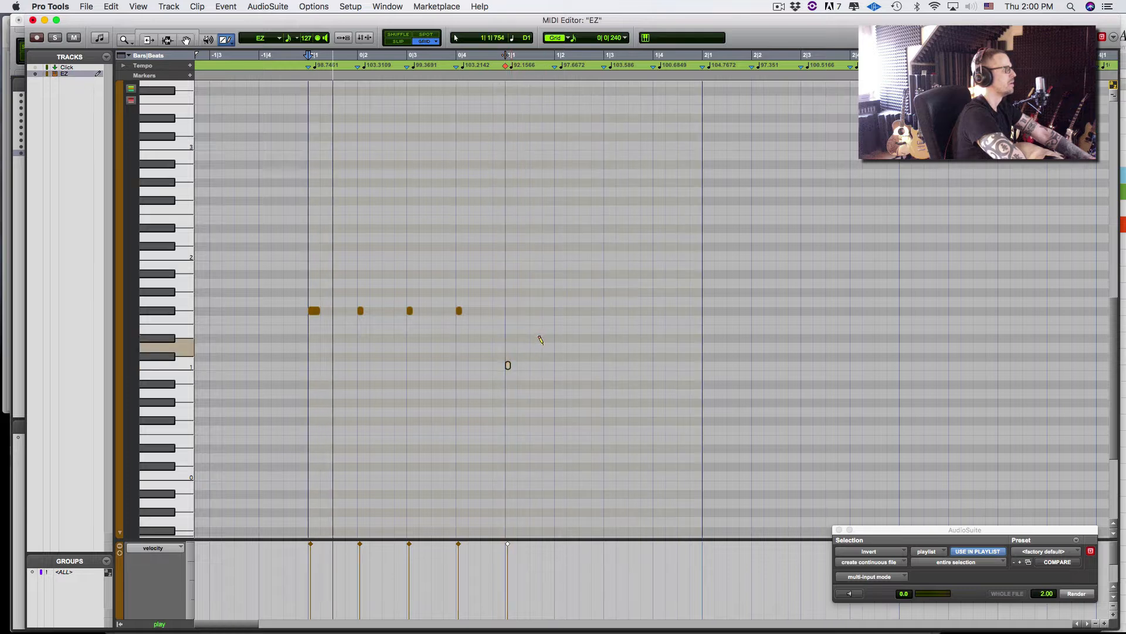
pyautogui.press('space')
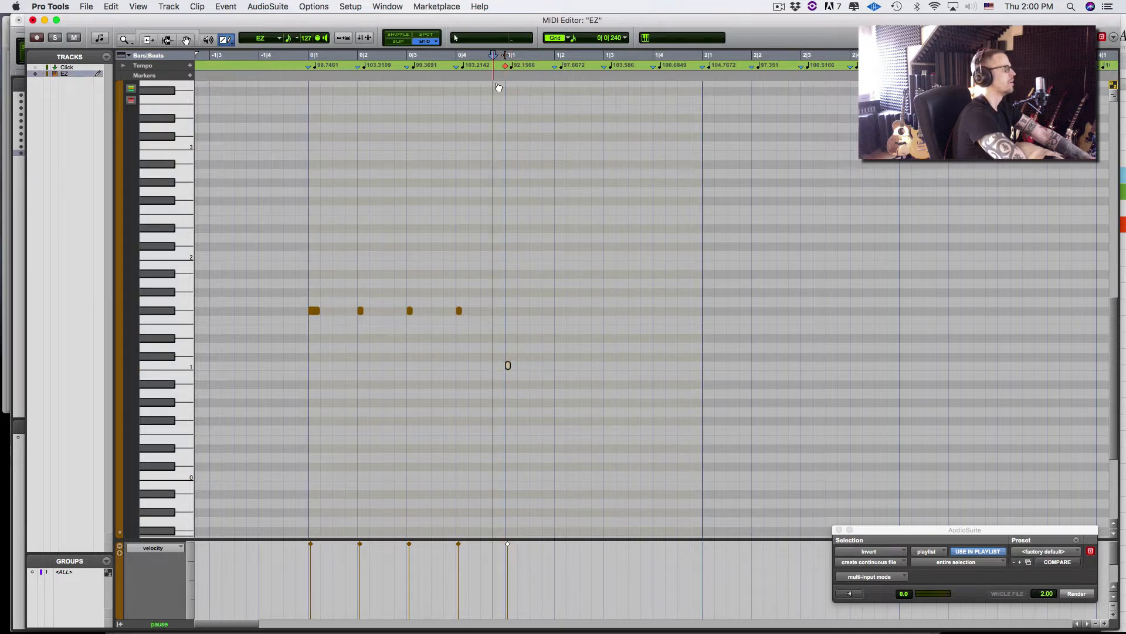
pyautogui.click(532, 365)
pyautogui.press('space')
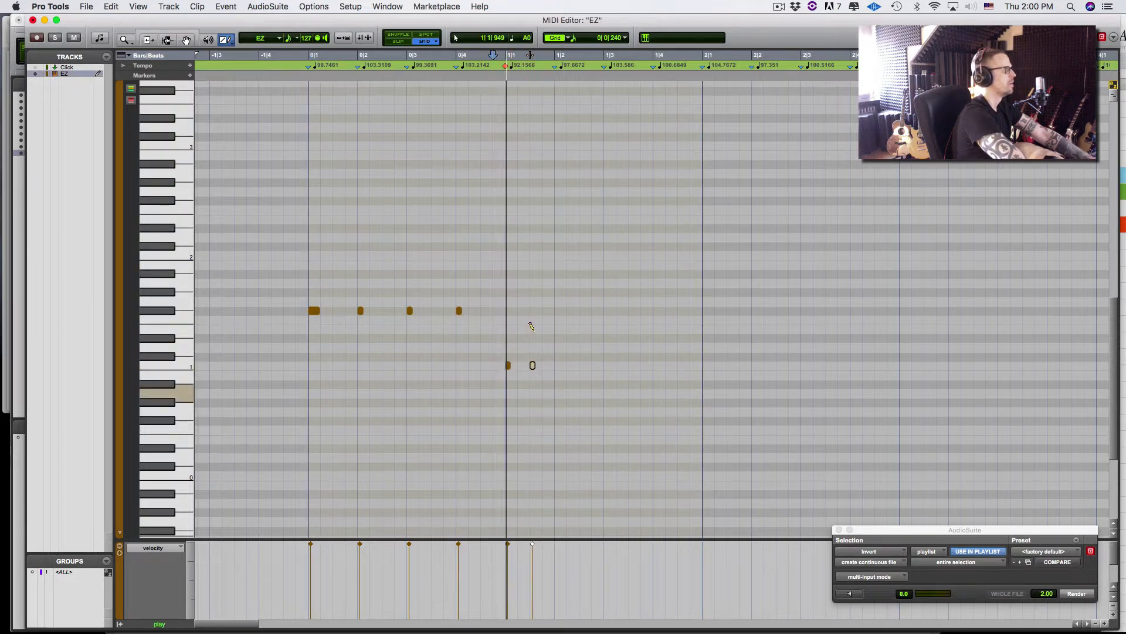
pyautogui.press('space')
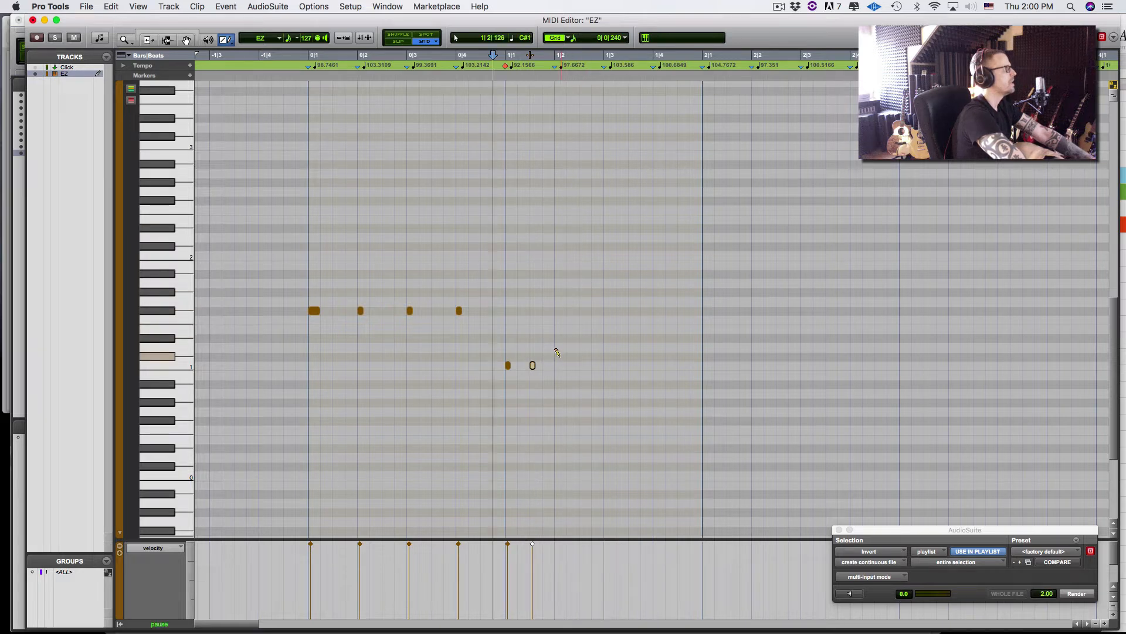
pyautogui.press('space')
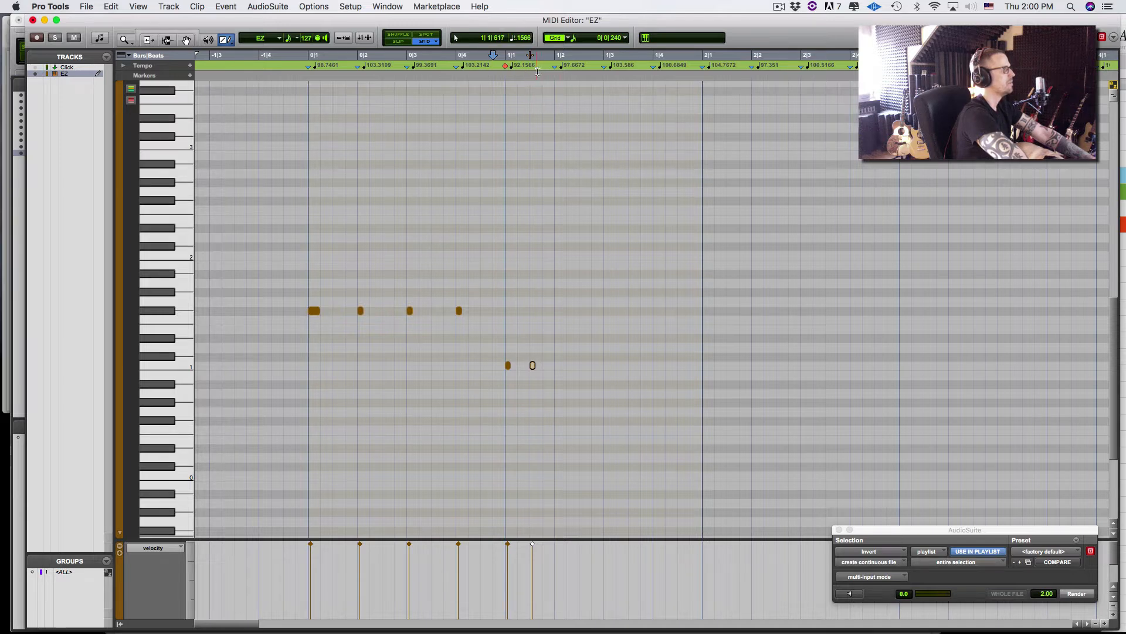
# Return to the Edit window and move the Kick track between the OH and EZ tracks
pyautogui.press('super+equal')
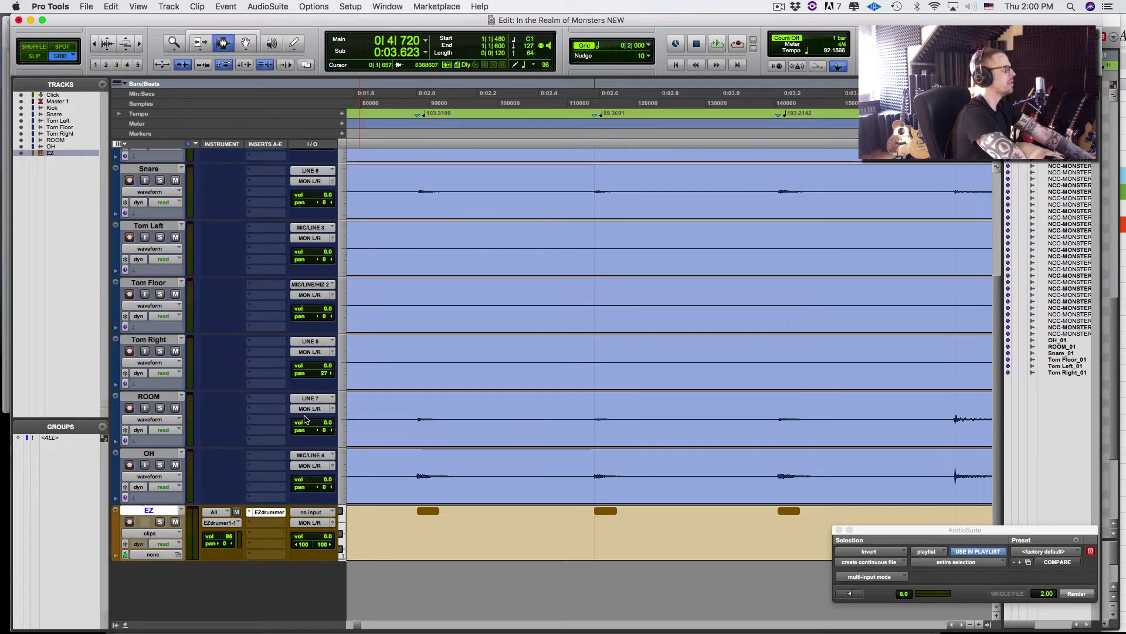
pyautogui.scroll(3, 184, 218)
pyautogui.moveTo(160, 159); pyautogui.dragTo(156, 499)
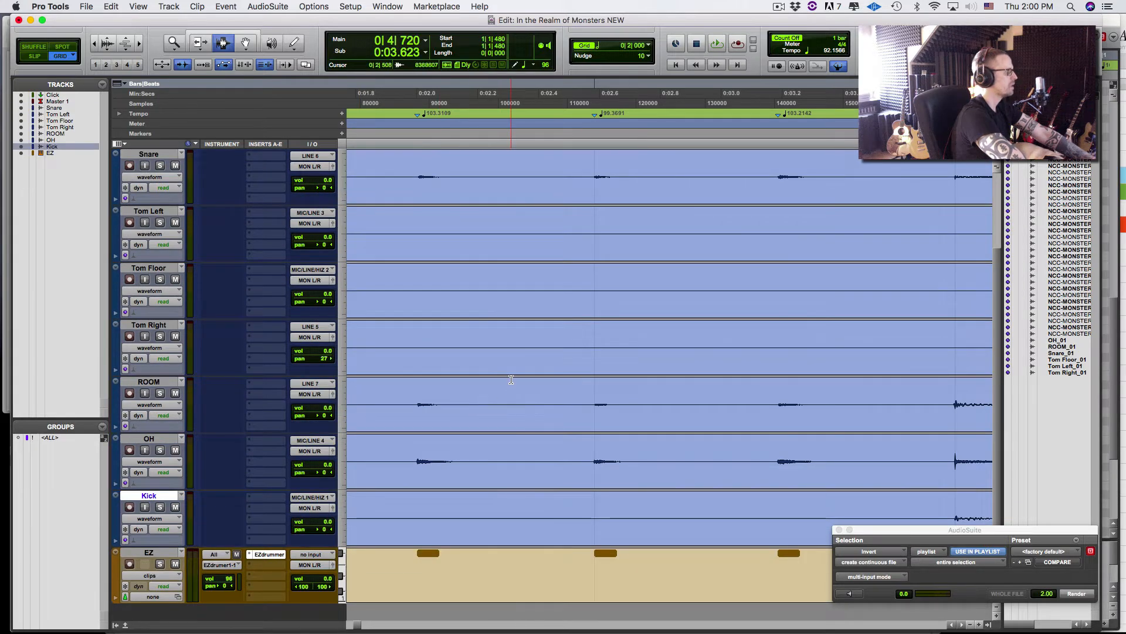
# Add a 4/4 bar/beat marker on the second kick hit of bar 1 with its location set to 1|1|480, and play it back
pyautogui.press('r')
pyautogui.press('r')
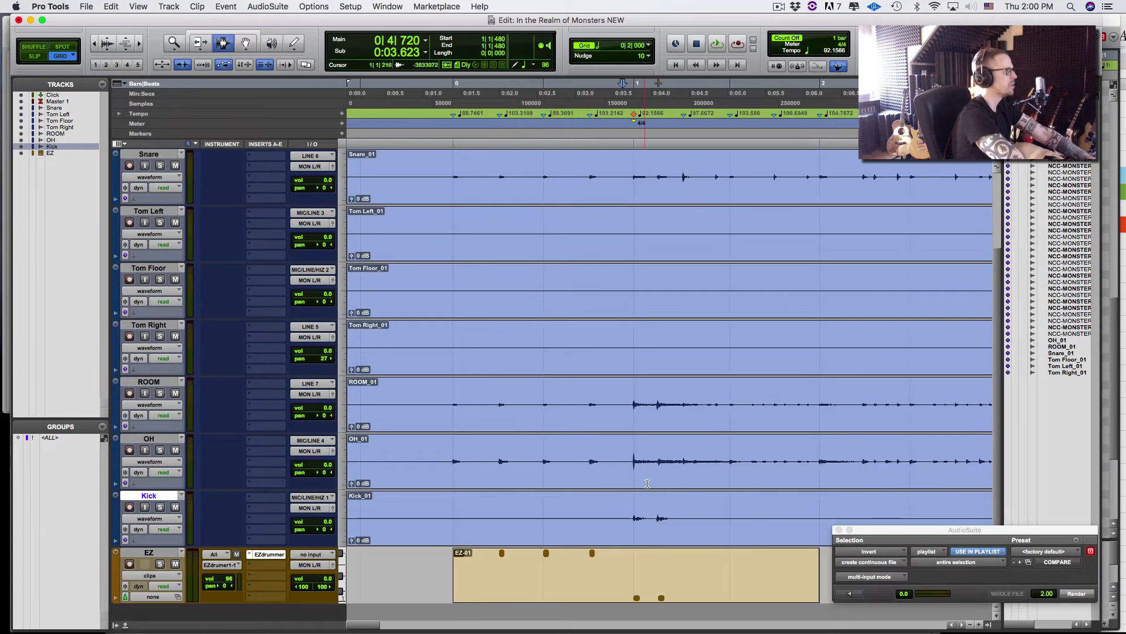
pyautogui.click(646, 508)
pyautogui.press('Tab')
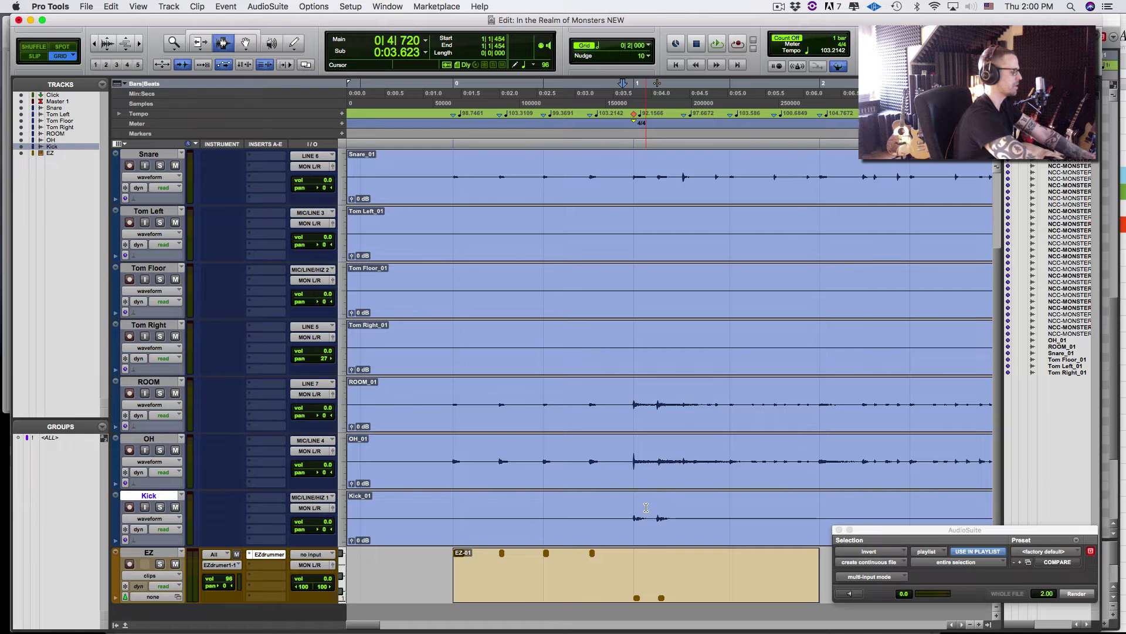
pyautogui.press('super+i')
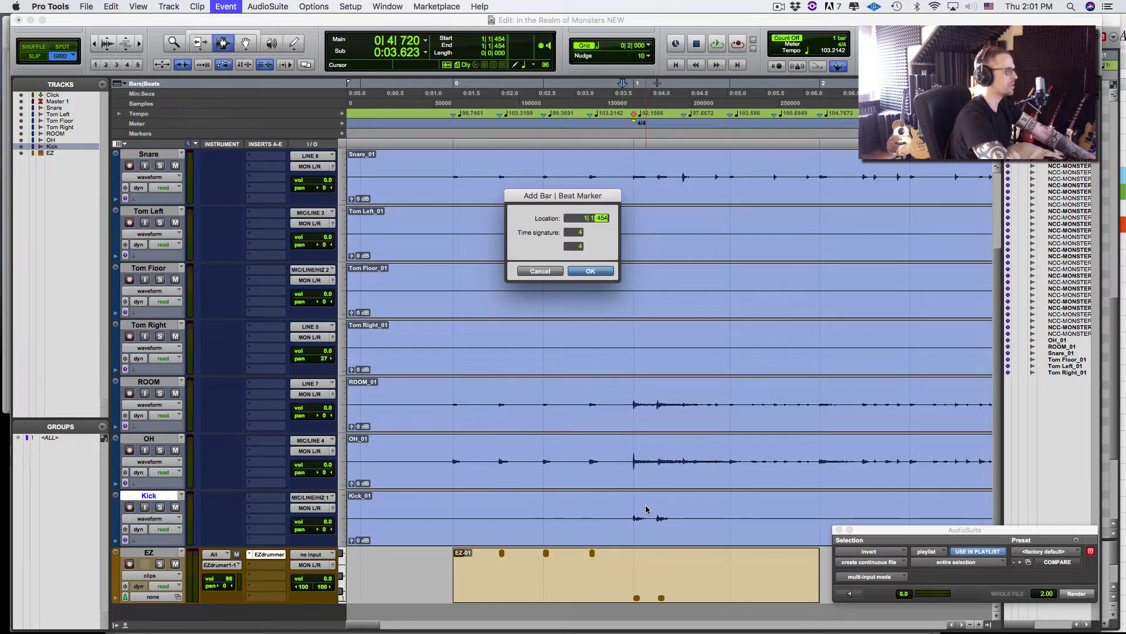
pyautogui.press('Return')
pyautogui.press('space')
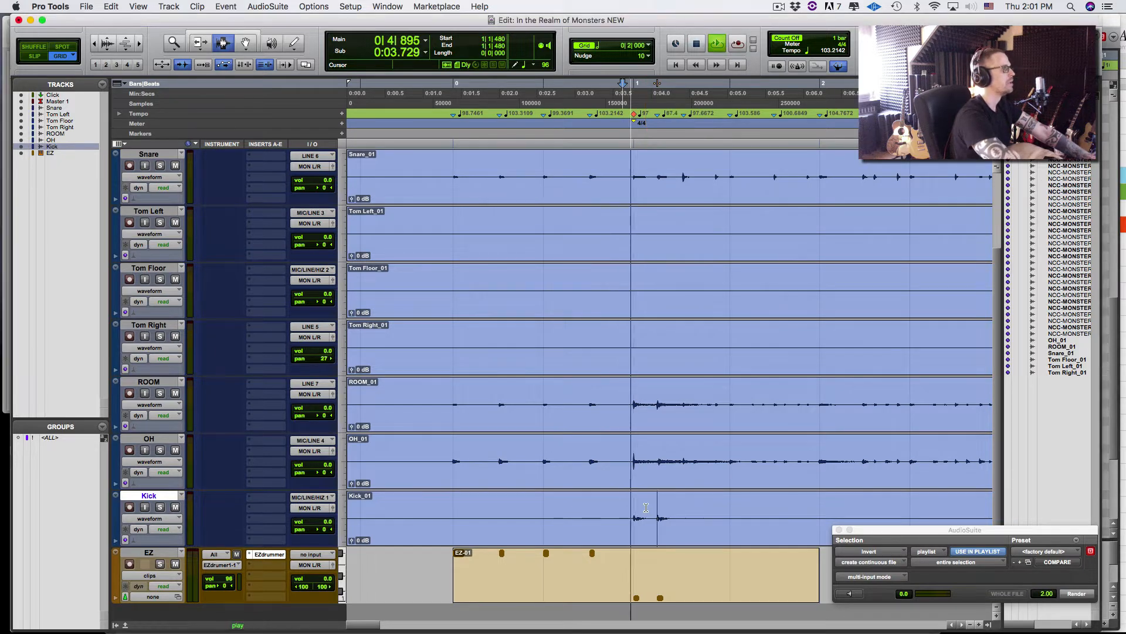
pyautogui.press('space')
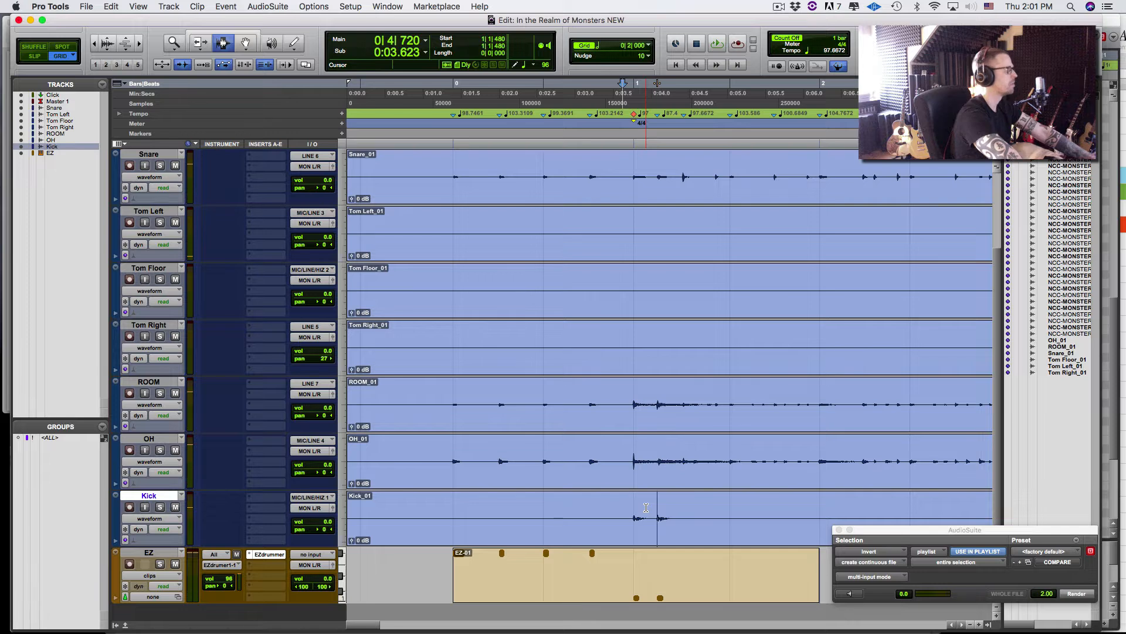
pyautogui.press('space')
pyautogui.press('space')
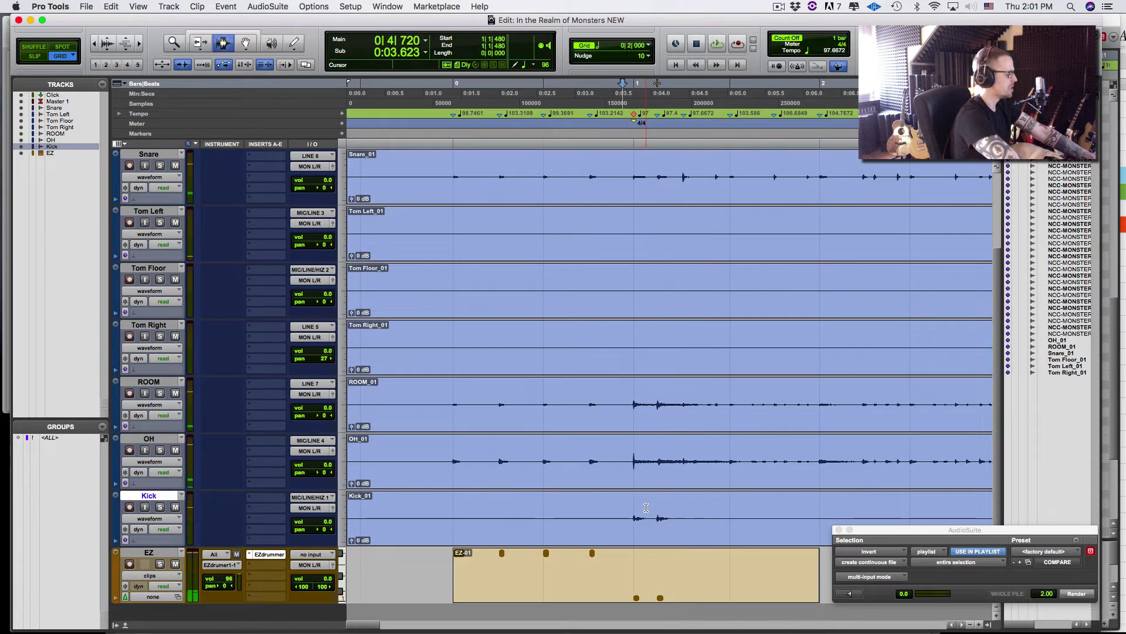
pyautogui.press('space')
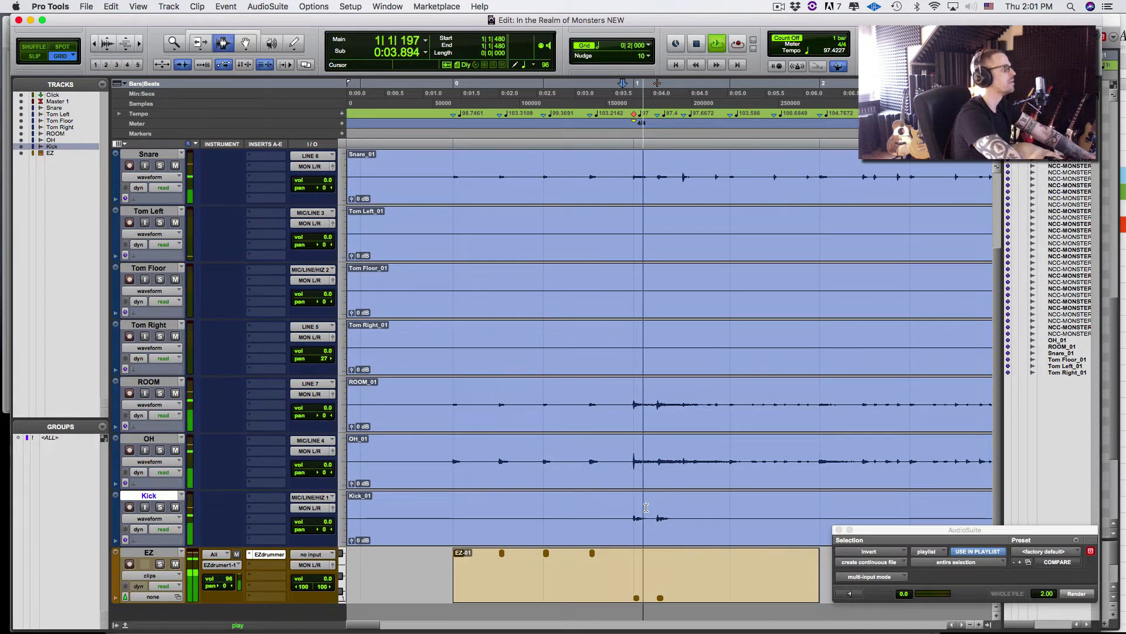
pyautogui.press('space')
# In the MIDI Editor, draw C#1 snare notes at 1|2|000 and 1|2|720, lower the second's velocity to 101, and audition them
pyautogui.hotkey('ctrl', '=')
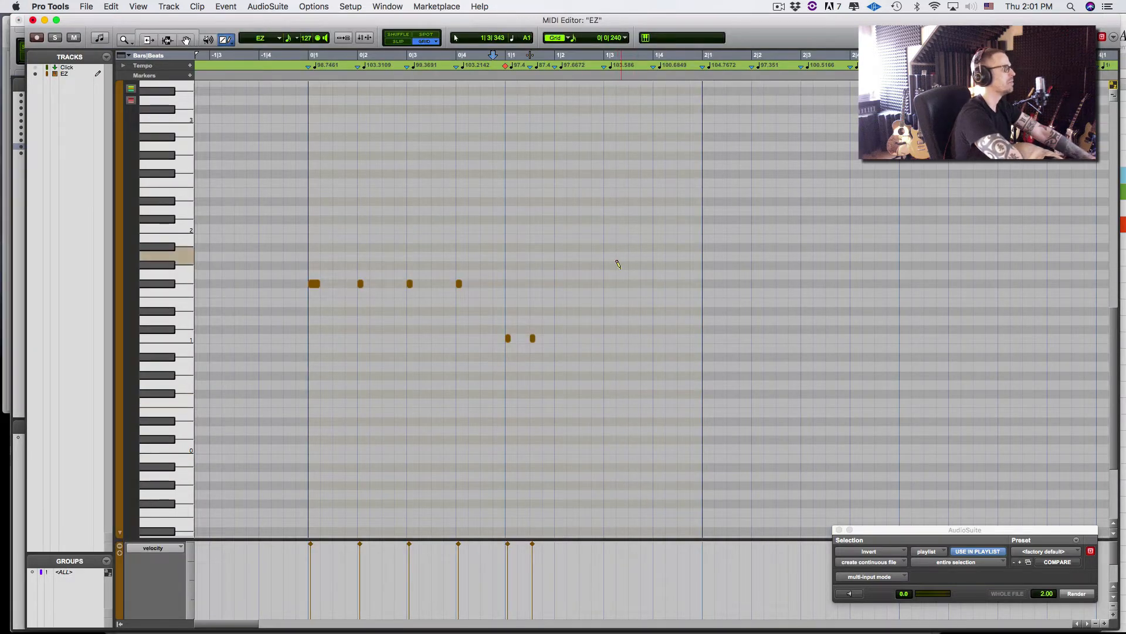
pyautogui.press('space')
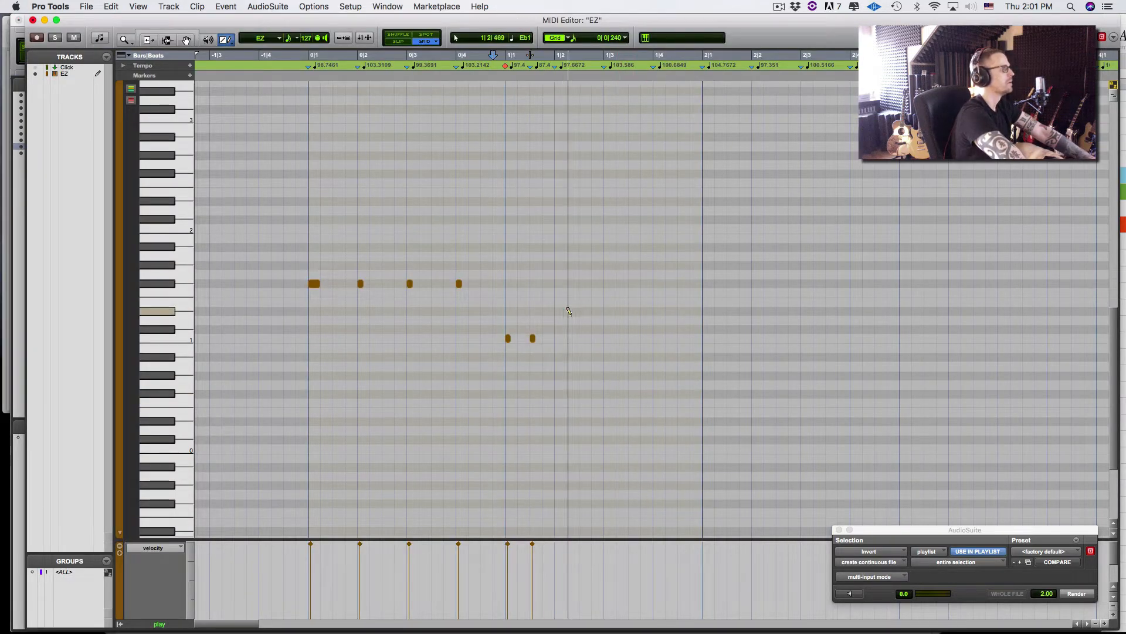
pyautogui.press('space')
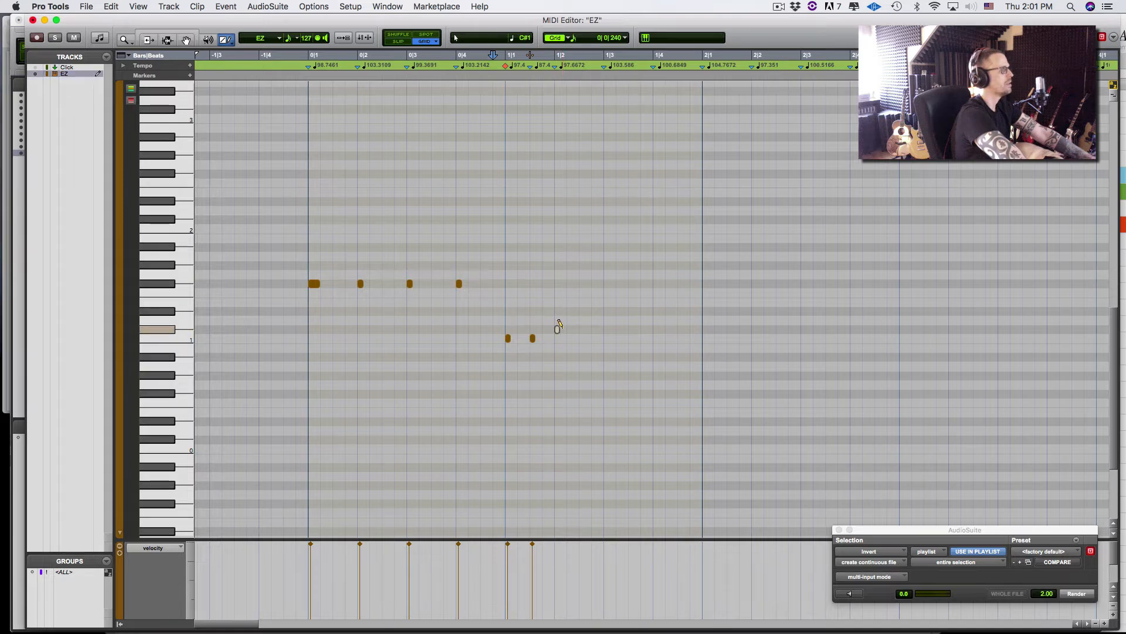
pyautogui.click(562, 329)
pyautogui.press('space')
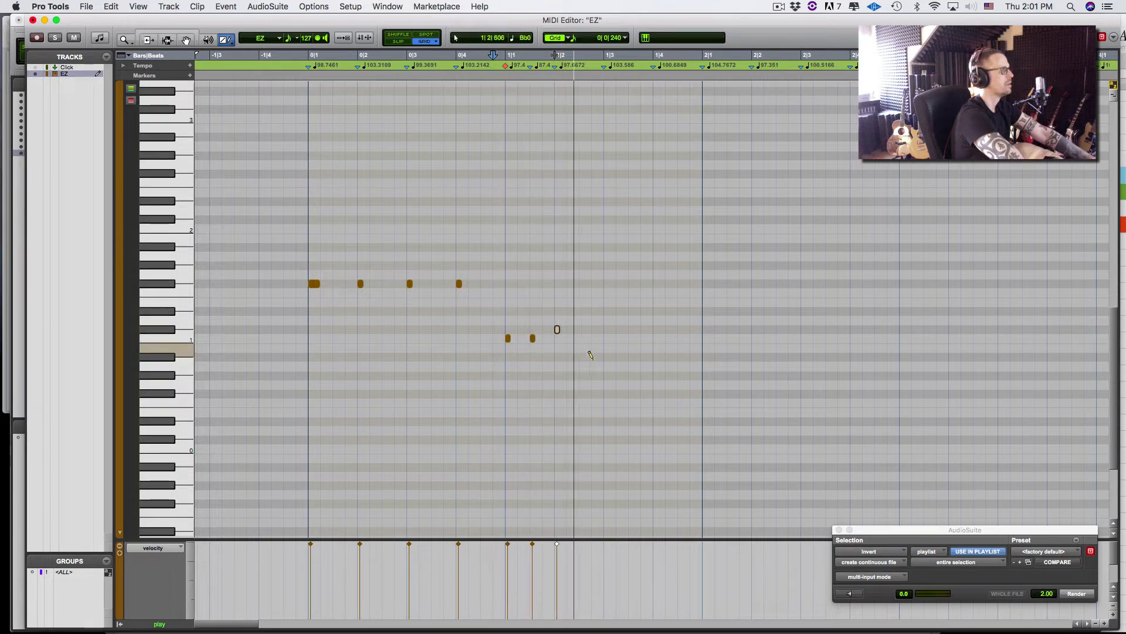
pyautogui.press('space')
pyautogui.press('space')
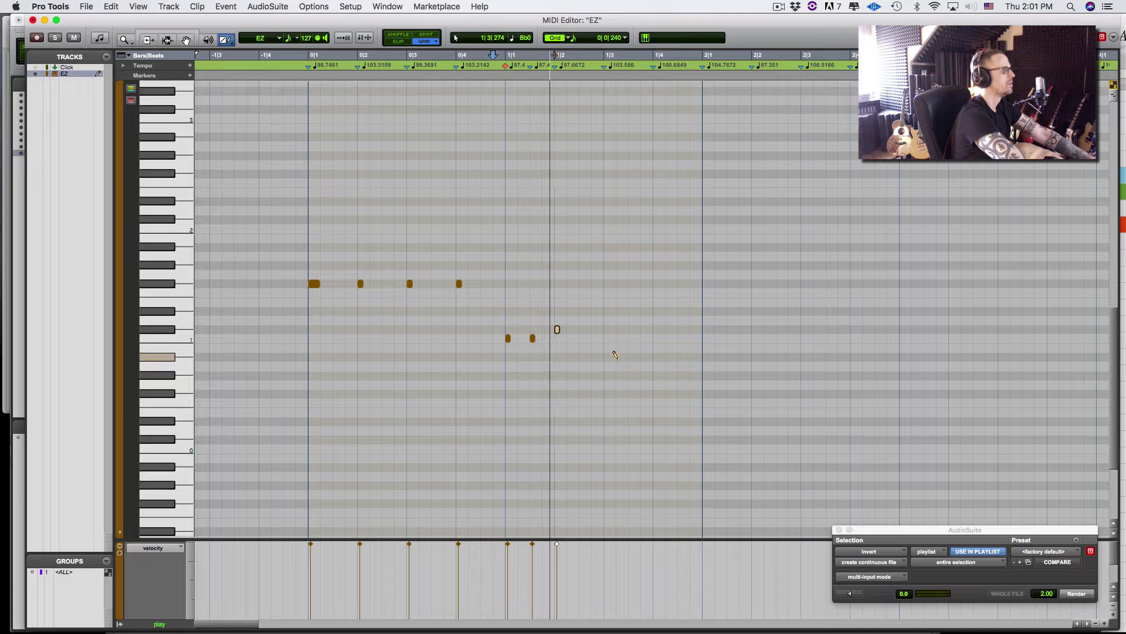
pyautogui.click(594, 327)
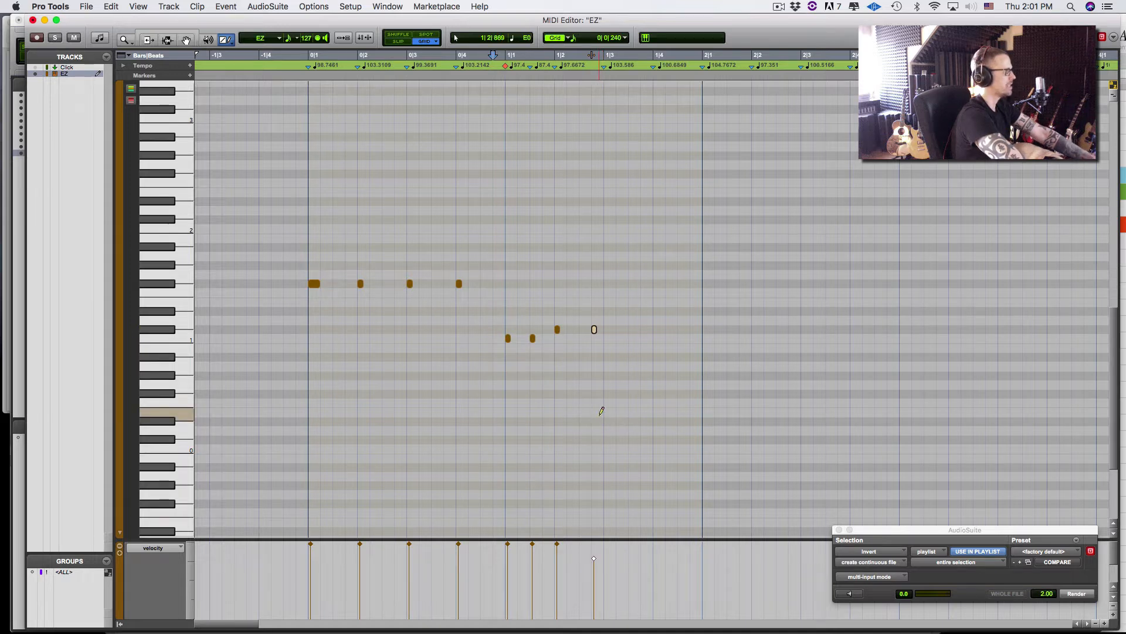
pyautogui.press('space')
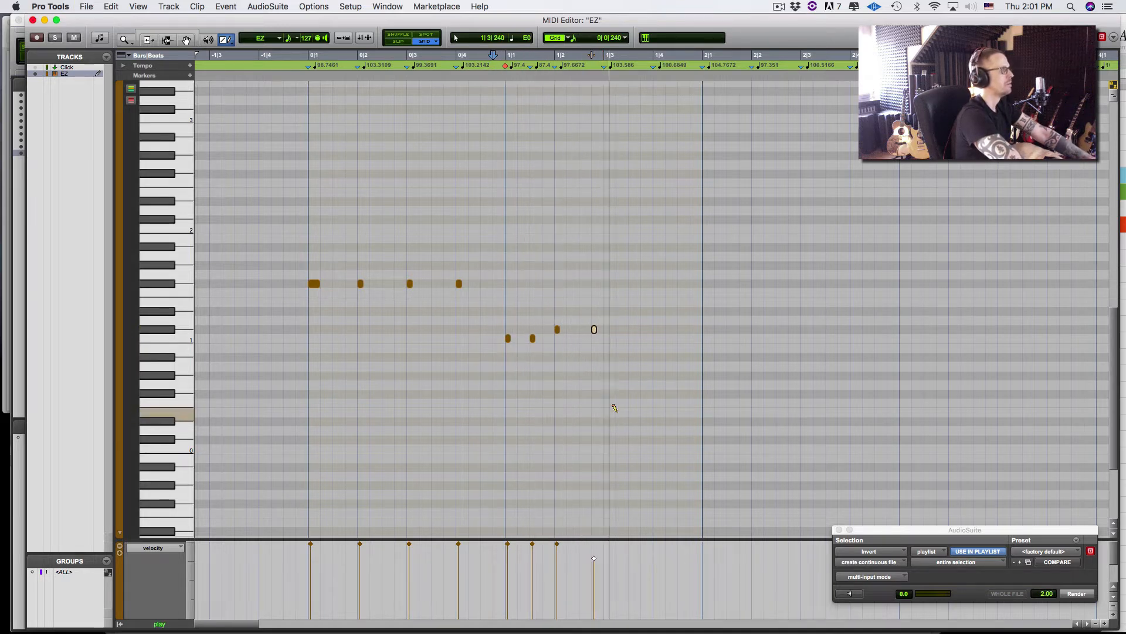
pyautogui.press('space')
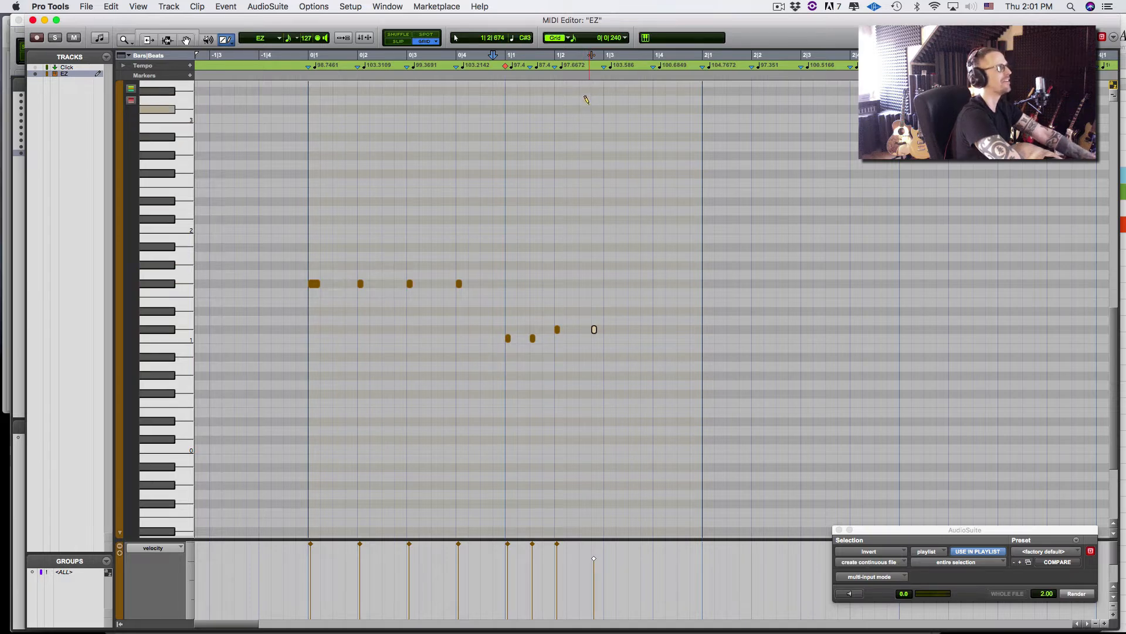
# Return to the Edit window, move the Snare track directly above the Kick track, and play into bar 1
pyautogui.press('super+w')
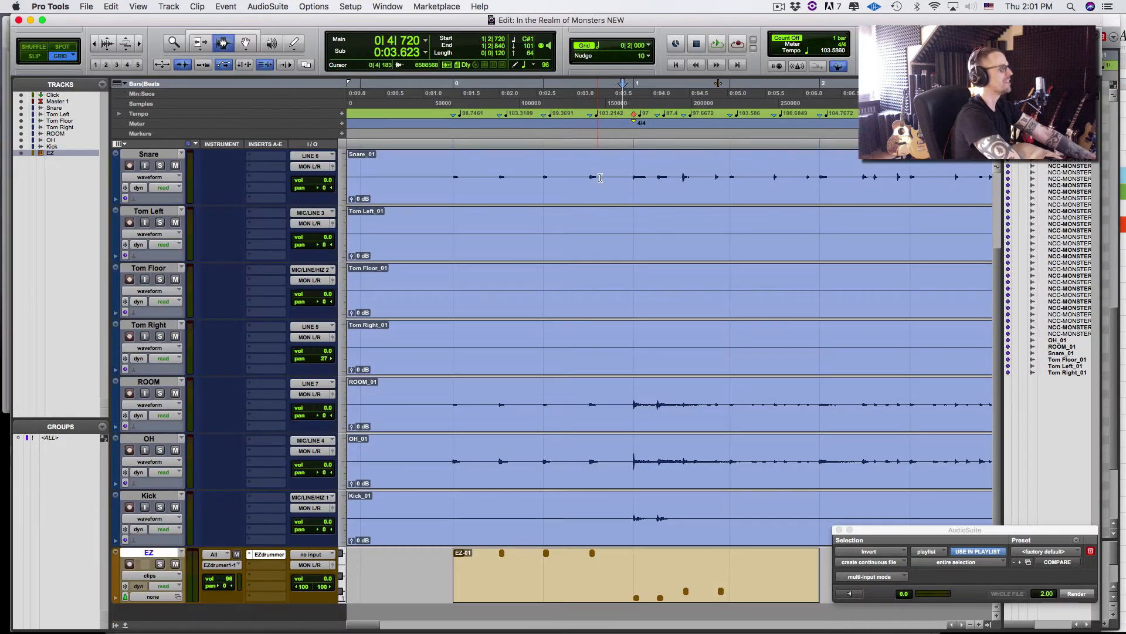
pyautogui.press('space')
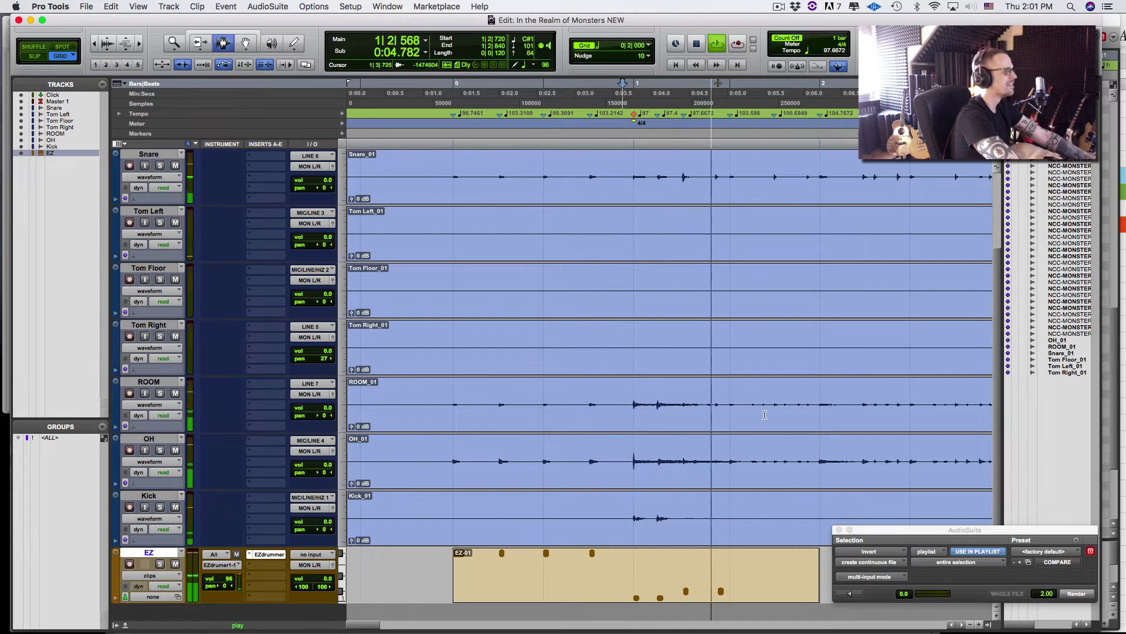
pyautogui.moveTo(169, 157); pyautogui.dragTo(152, 464)
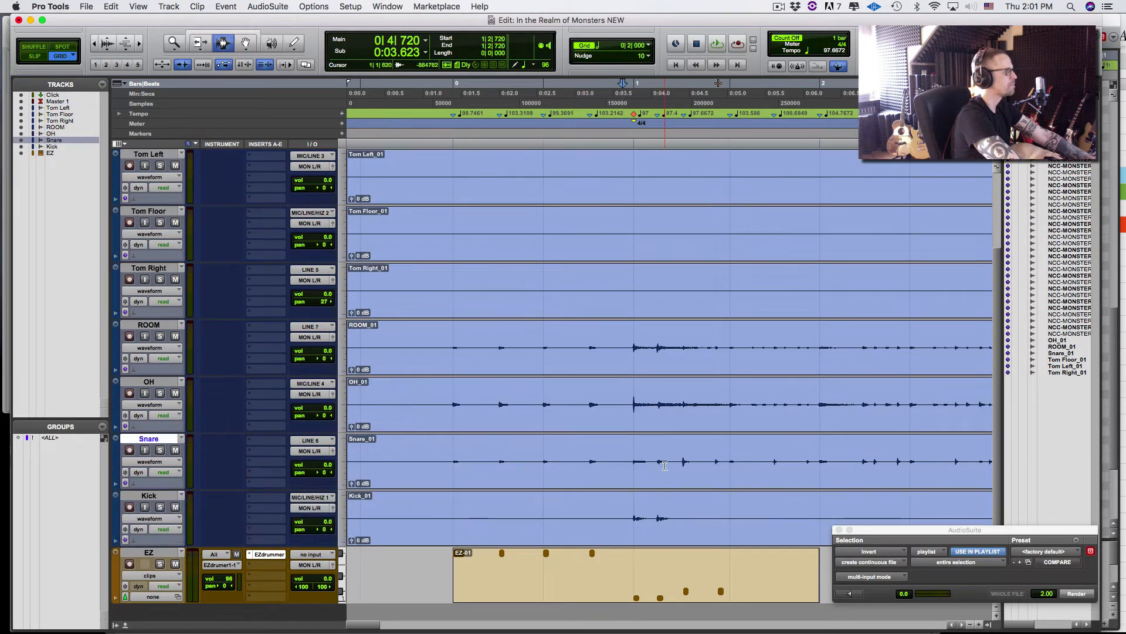
pyautogui.press('space')
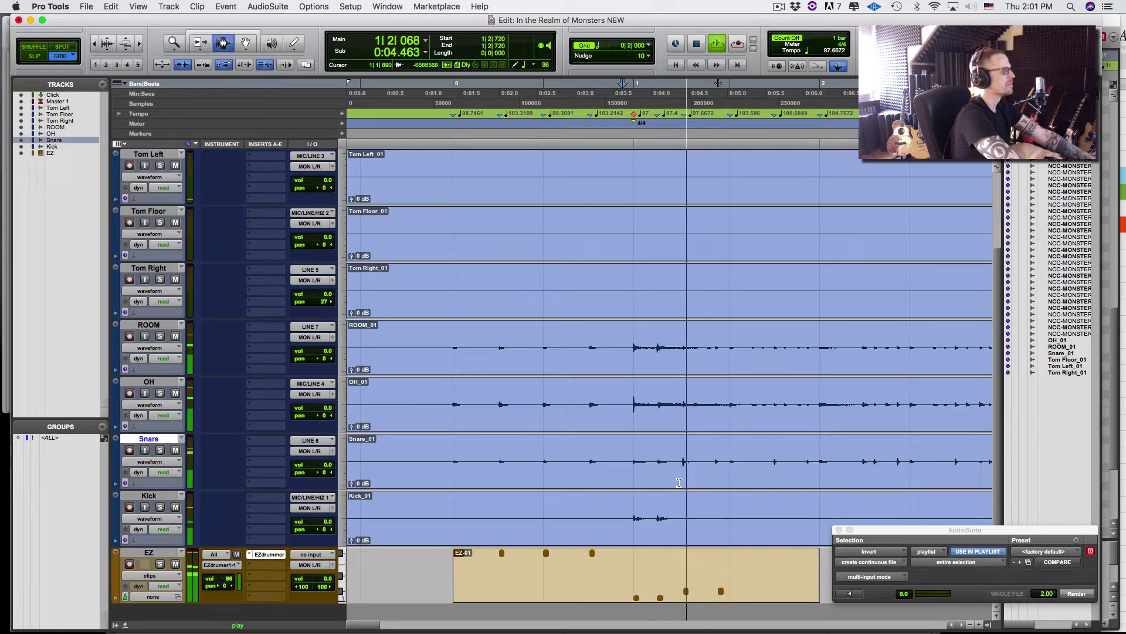
pyautogui.press('space')
# In Slip mode, add a 4/4 bar/beat marker at the snare hit at 1|2|669 with its location set to 1|2|720, and save the session
pyautogui.click(708, 469)
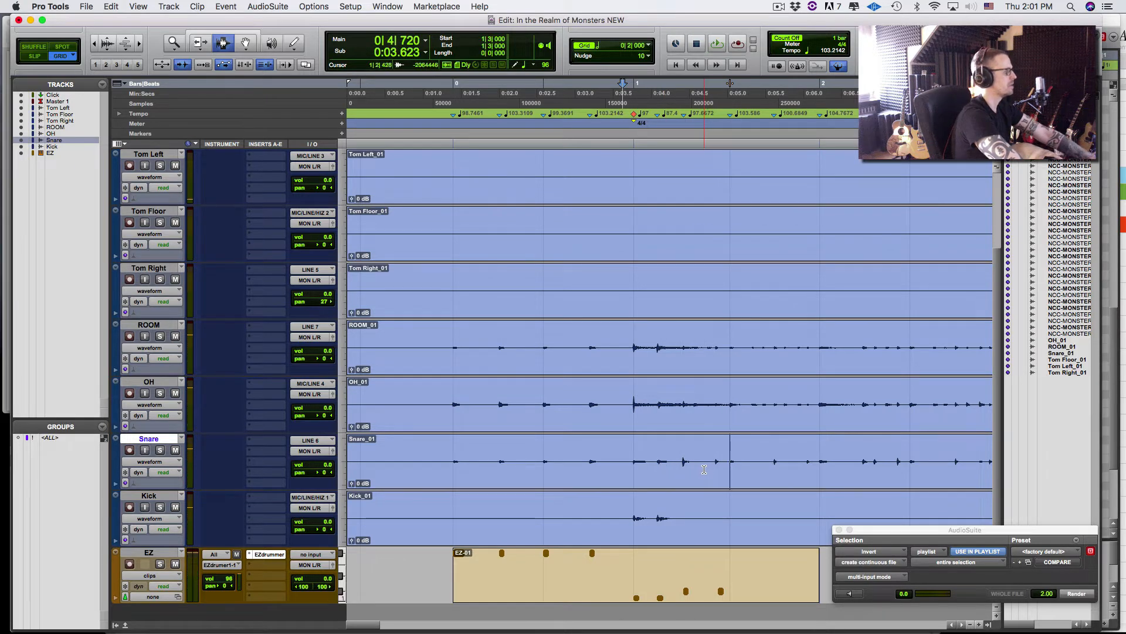
pyautogui.press('F2')
pyautogui.click(704, 469)
pyautogui.press('super+i')
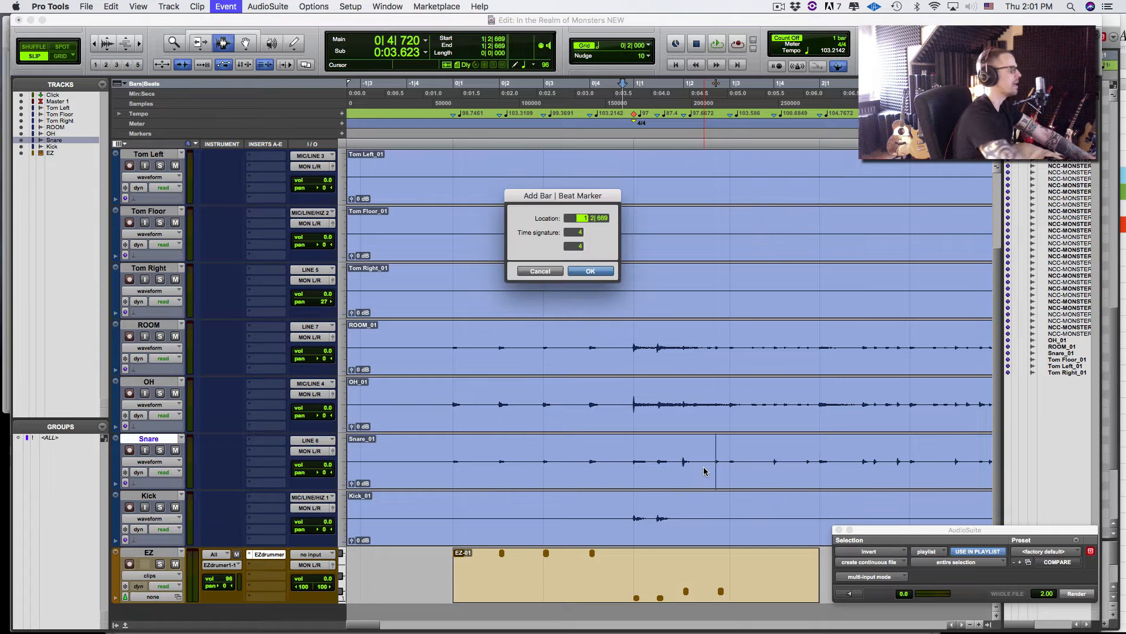
pyautogui.press('Right')
pyautogui.press('Right')
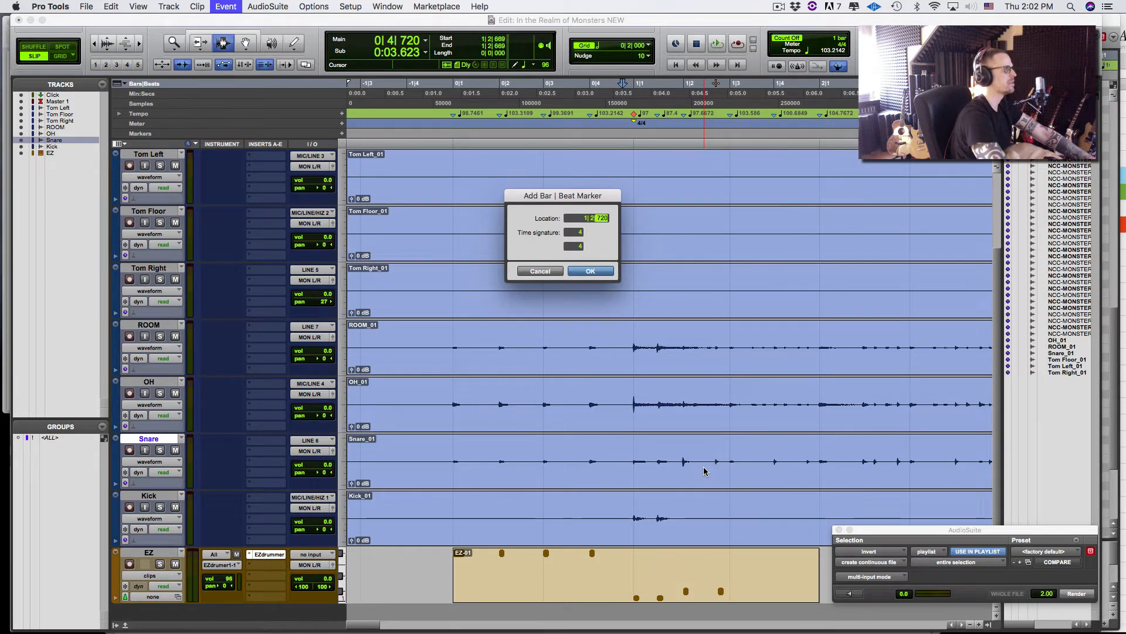
pyautogui.press('Return')
pyautogui.press('space')
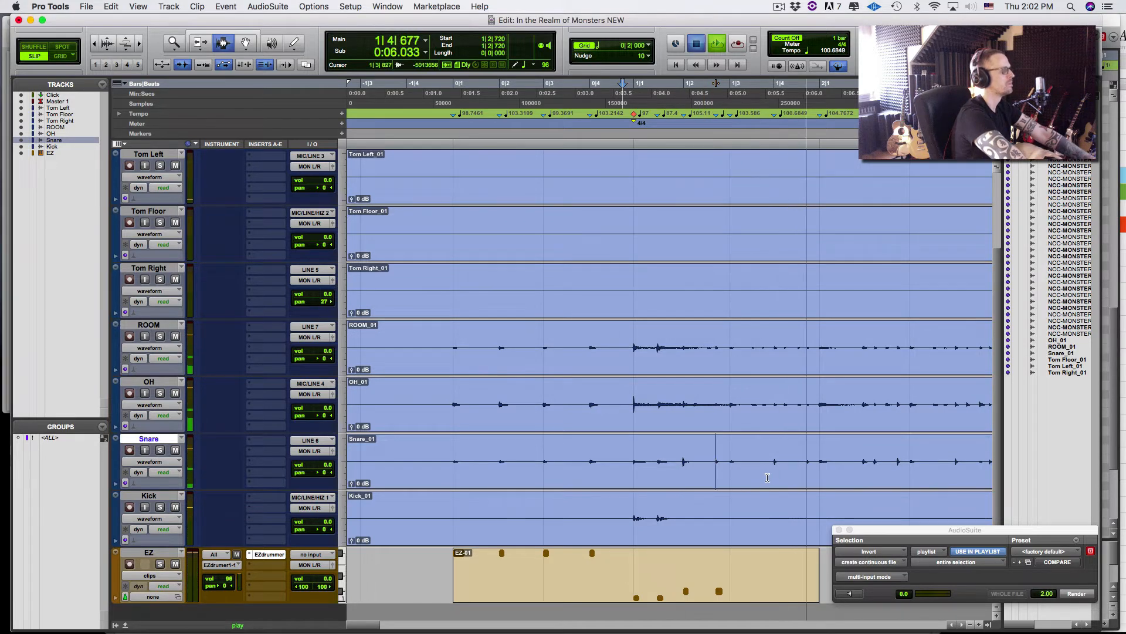
pyautogui.press('super+s')
# Reopen the MIDI Editor for the EZ track and draw a C1 kick note at 3|1|000
pyautogui.hotkey('ctrl', '=')
pyautogui.press('space')
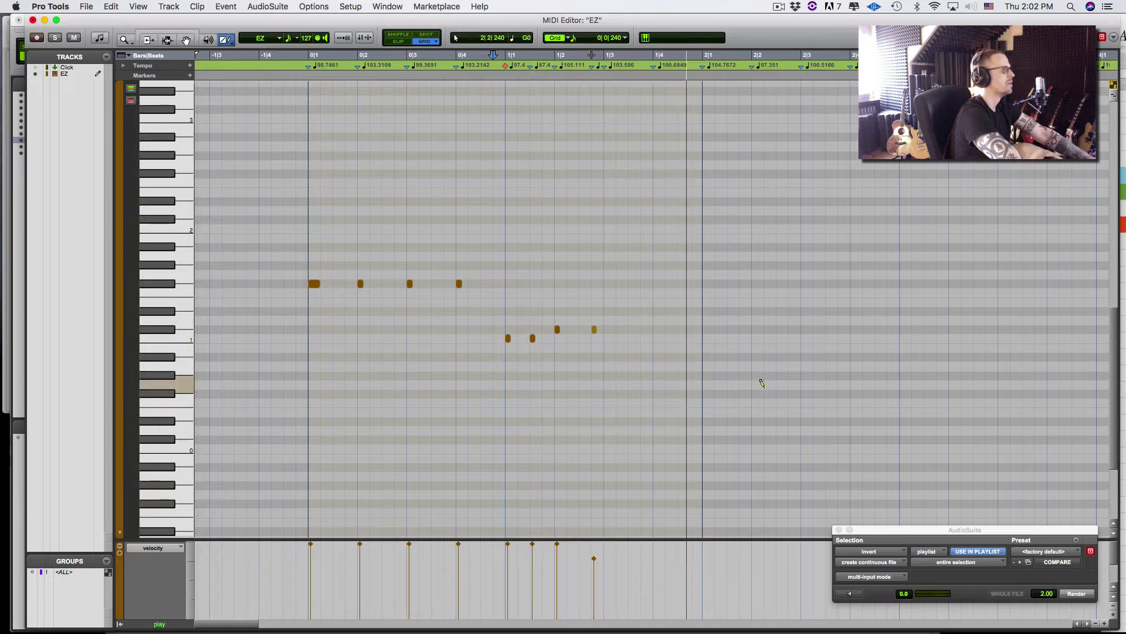
pyautogui.press('r')
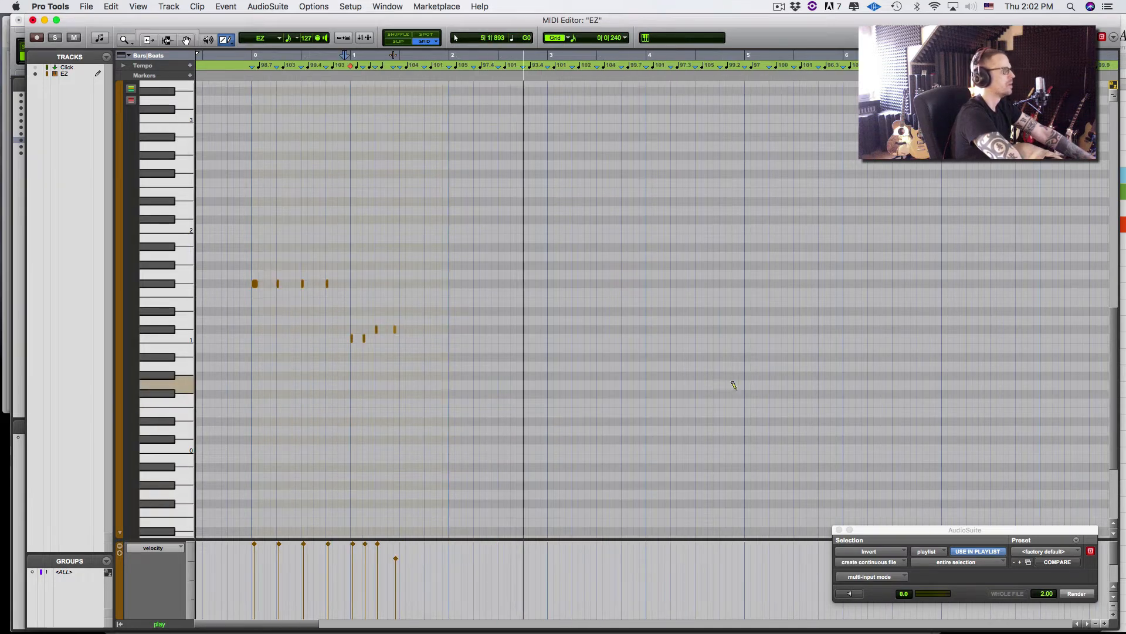
pyautogui.click(549, 337)
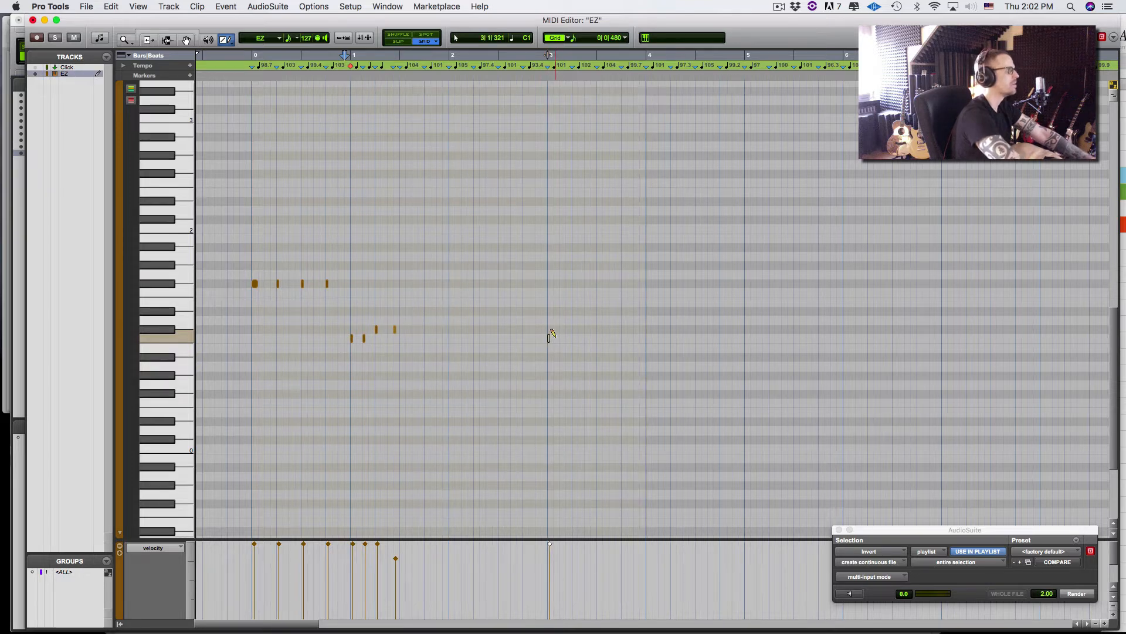
# Draw a second C1 kick note at 3|1|480 on the EZ track and return to the Edit window
pyautogui.click(562, 337)
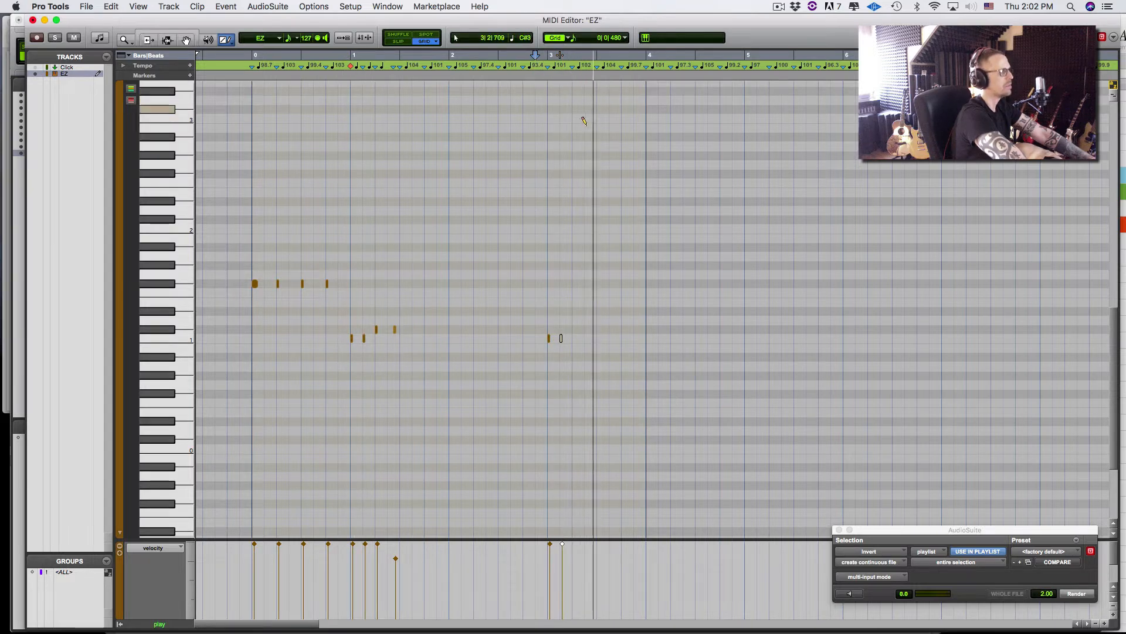
pyautogui.press('super+Tab')
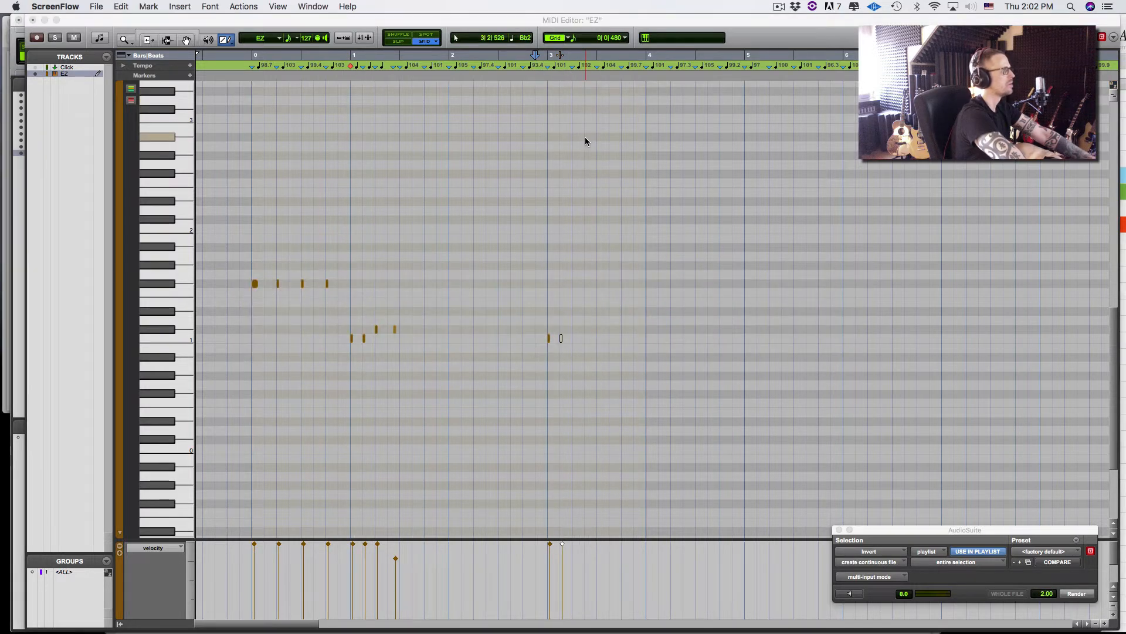
pyautogui.press('super+Tab')
pyautogui.press('super+equal')
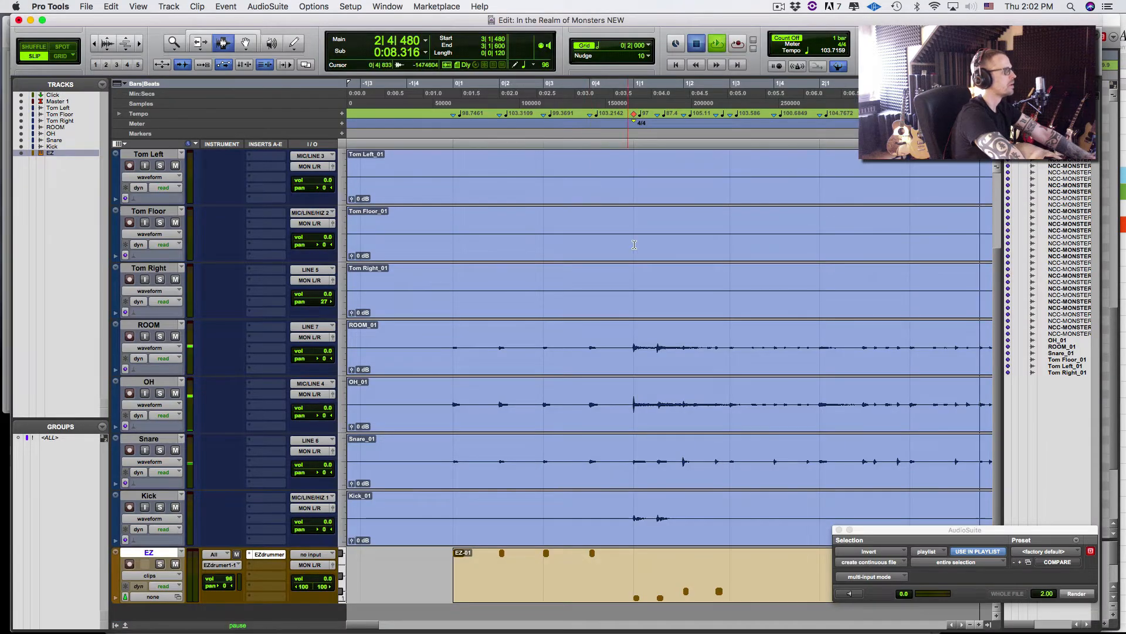
# Add a 4/4 bar/beat marker at bar 3's second kick hit with its location set to 3|1|480, and play it back
pyautogui.press('super+bracketleft')
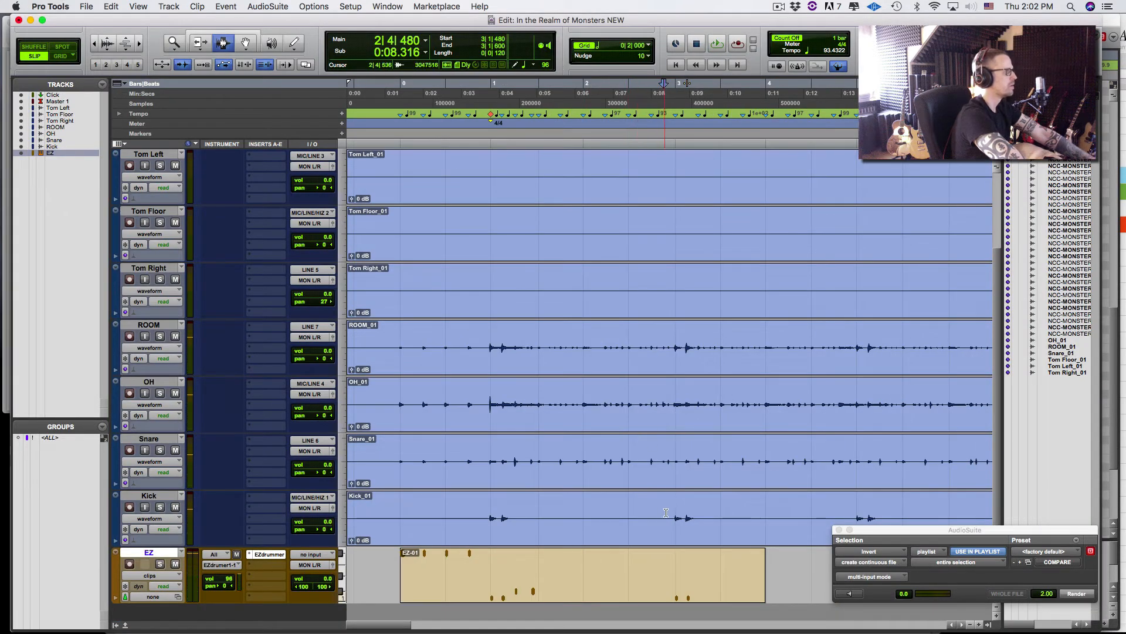
pyautogui.click(666, 513)
pyautogui.press('super+i')
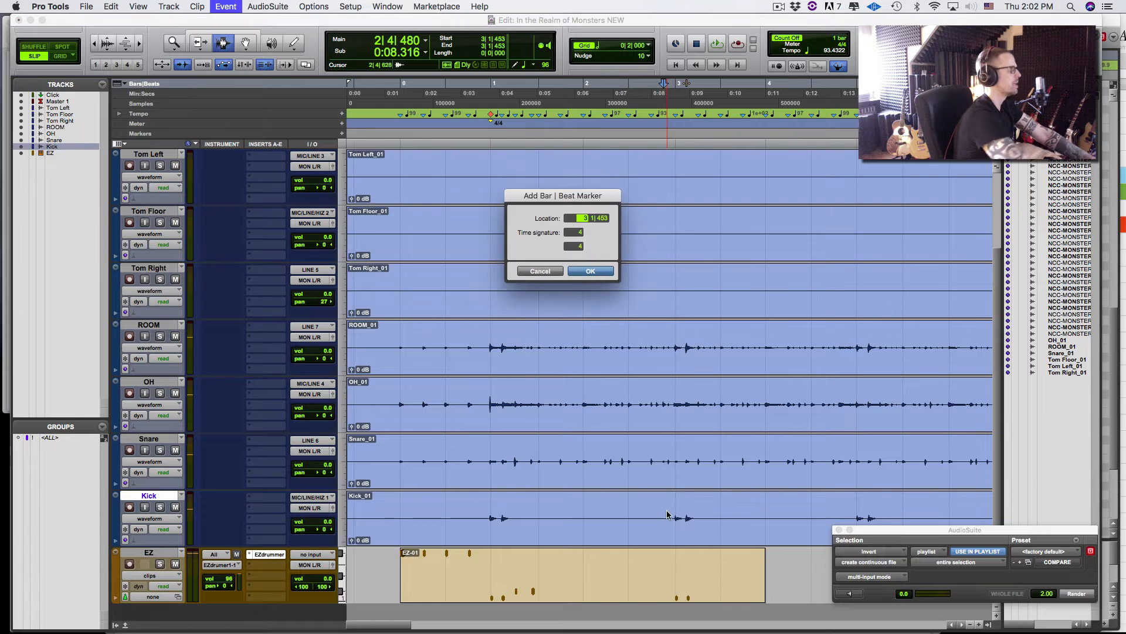
pyautogui.press('Right')
pyautogui.press('Right')
pyautogui.press('Return')
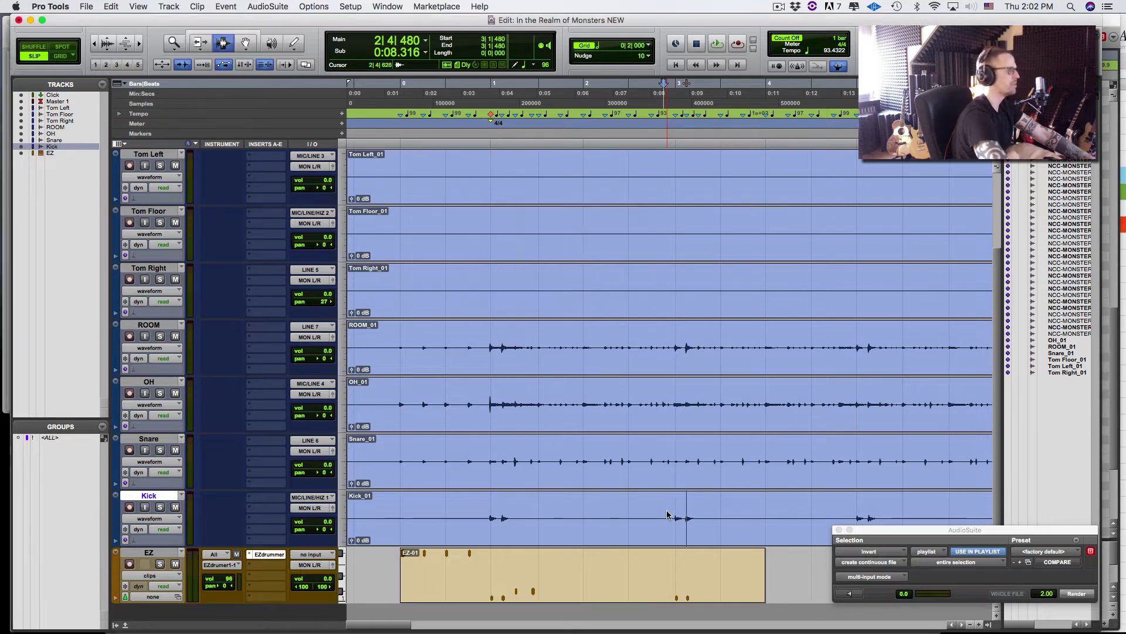
pyautogui.press('space')
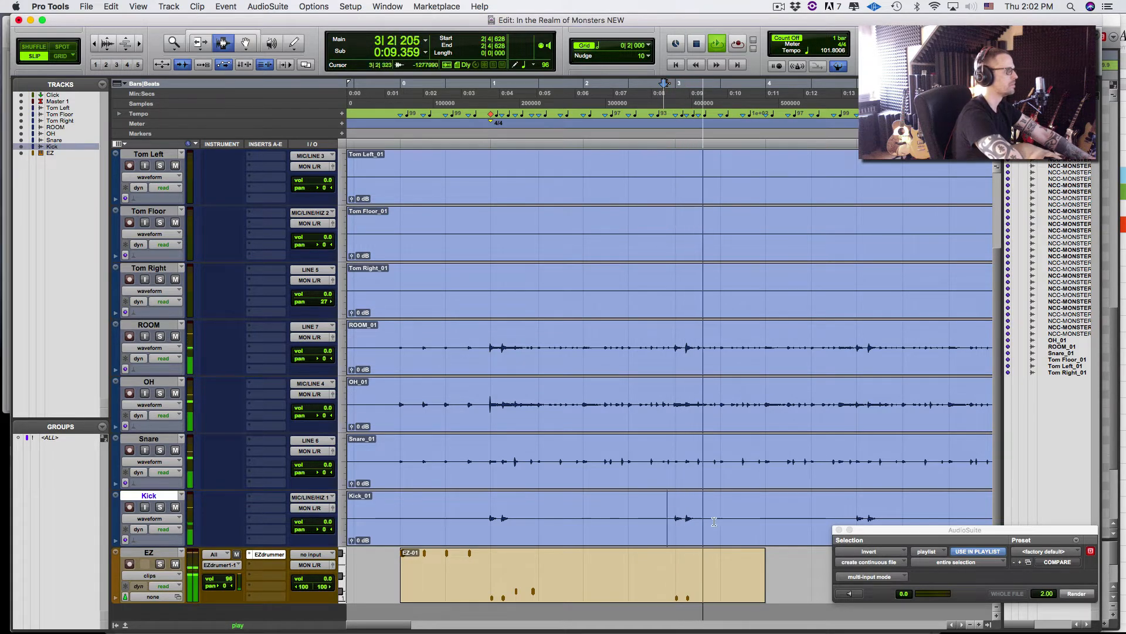
pyautogui.press('space')
# Reopen the MIDI Editor for the EZ track and play from bar 4 up to the bar 5 downbeat
pyautogui.hotkey('ctrl', '=')
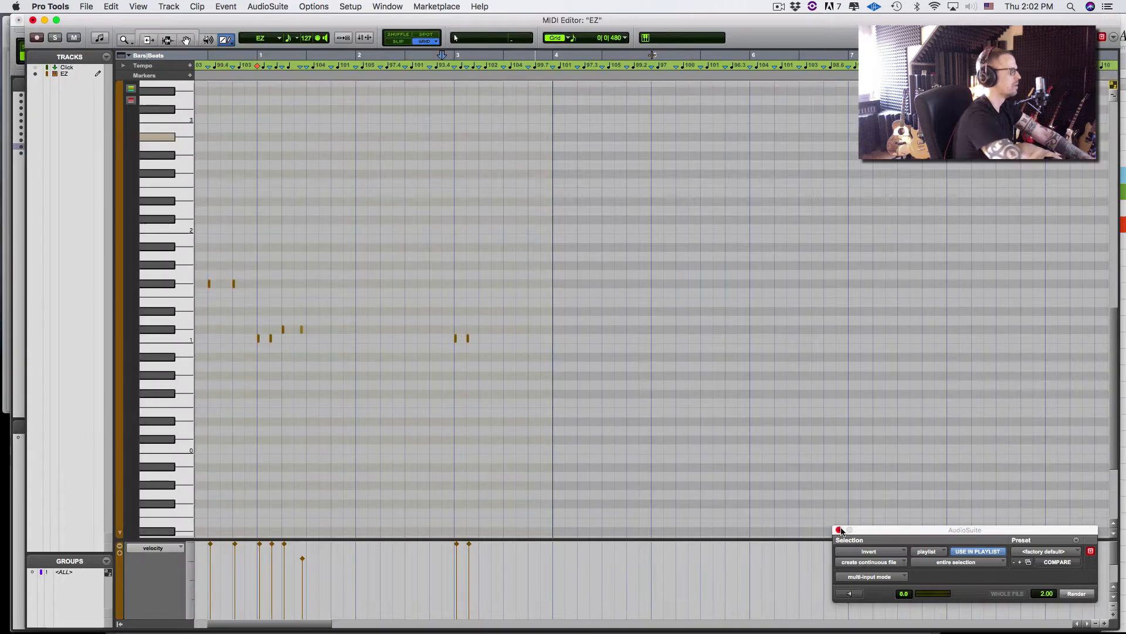
pyautogui.press('space')
pyautogui.press('space')
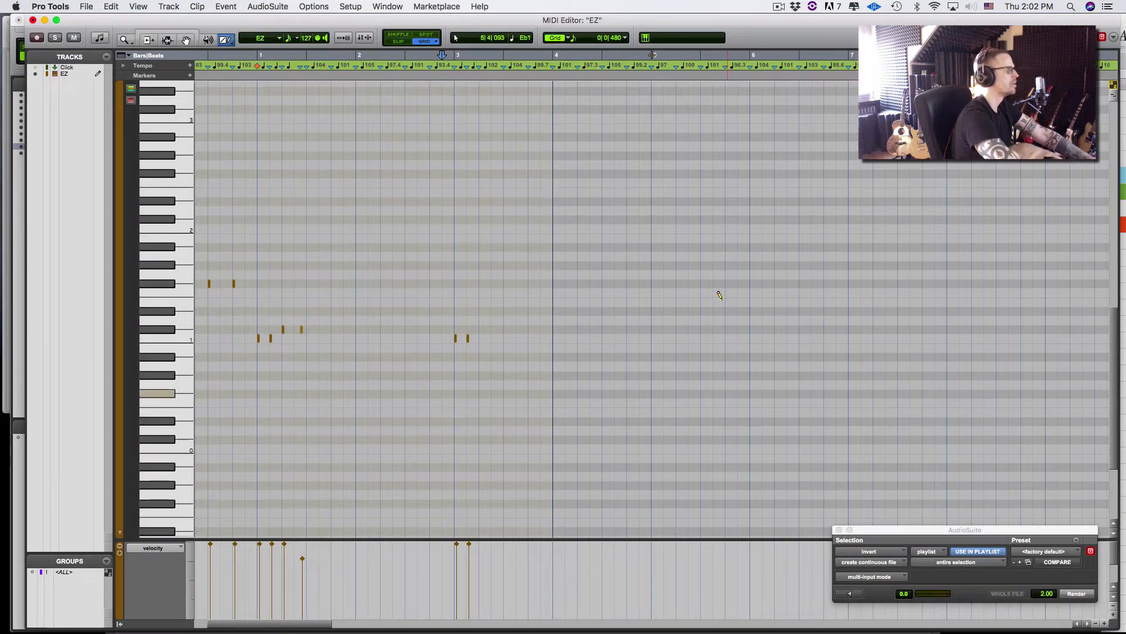
pyautogui.click(555, 56)
pyautogui.press('space')
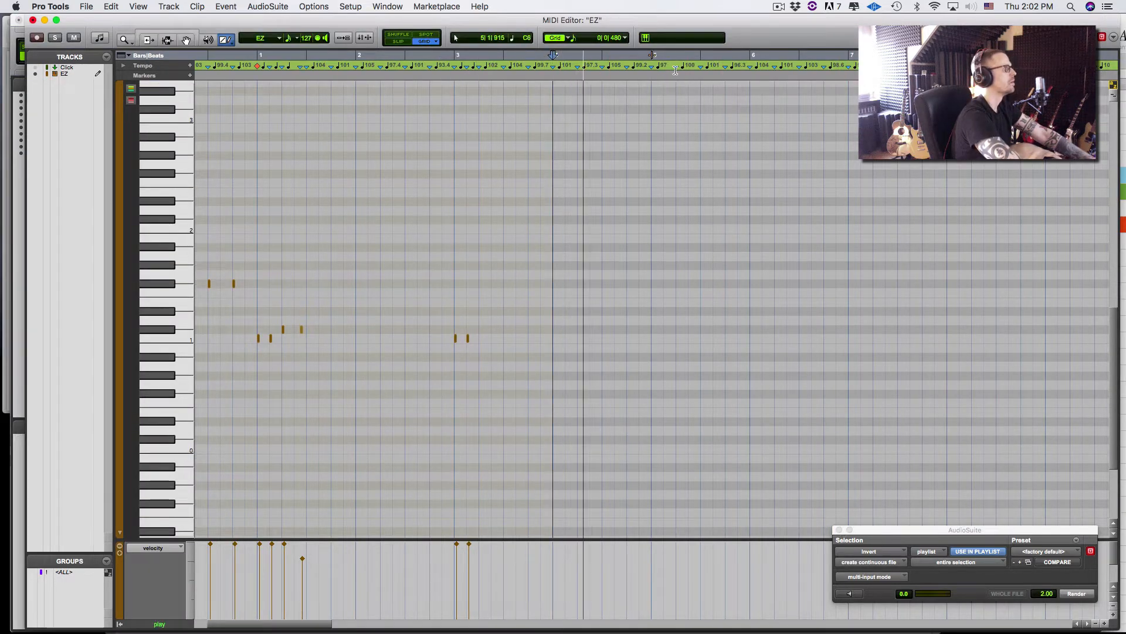
pyautogui.click(641, 56)
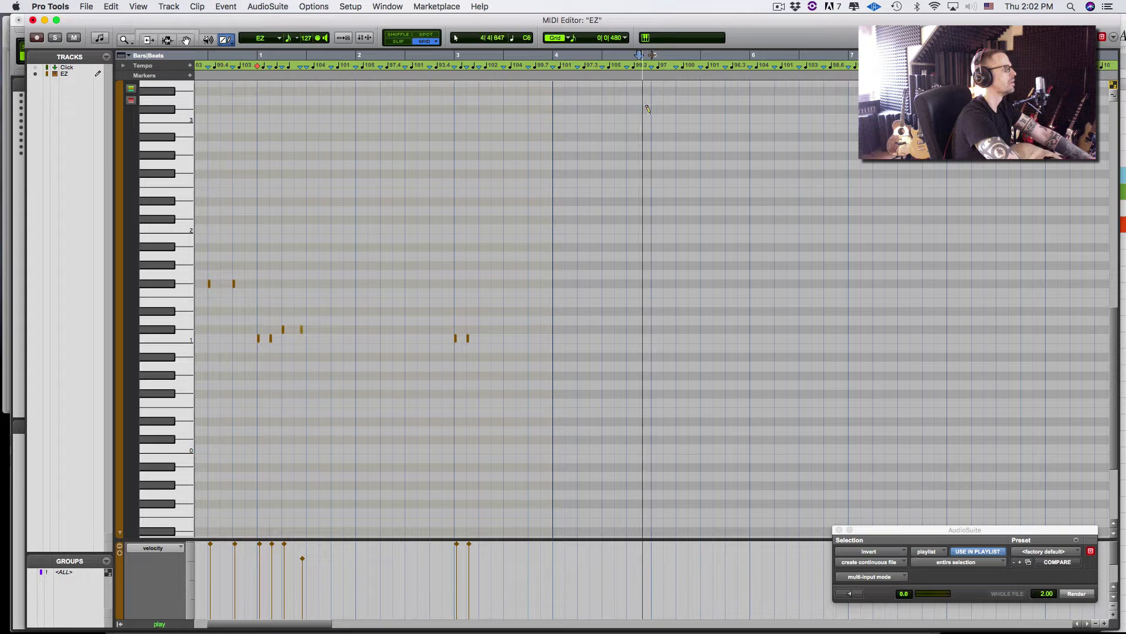
pyautogui.click(652, 338)
pyautogui.click(665, 338)
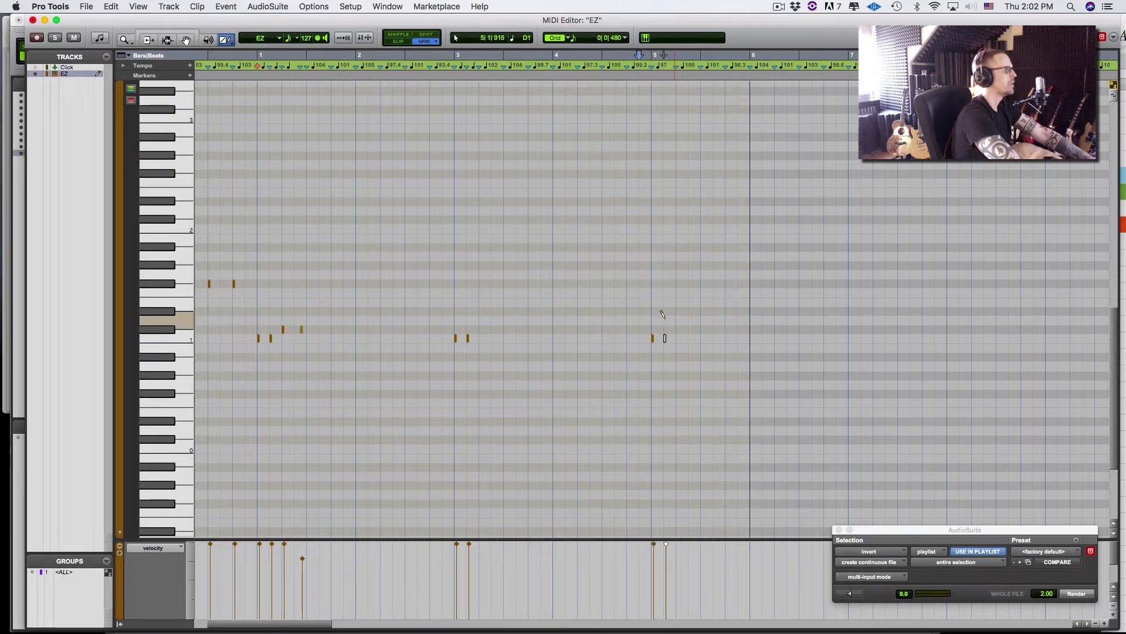
pyautogui.press('space')
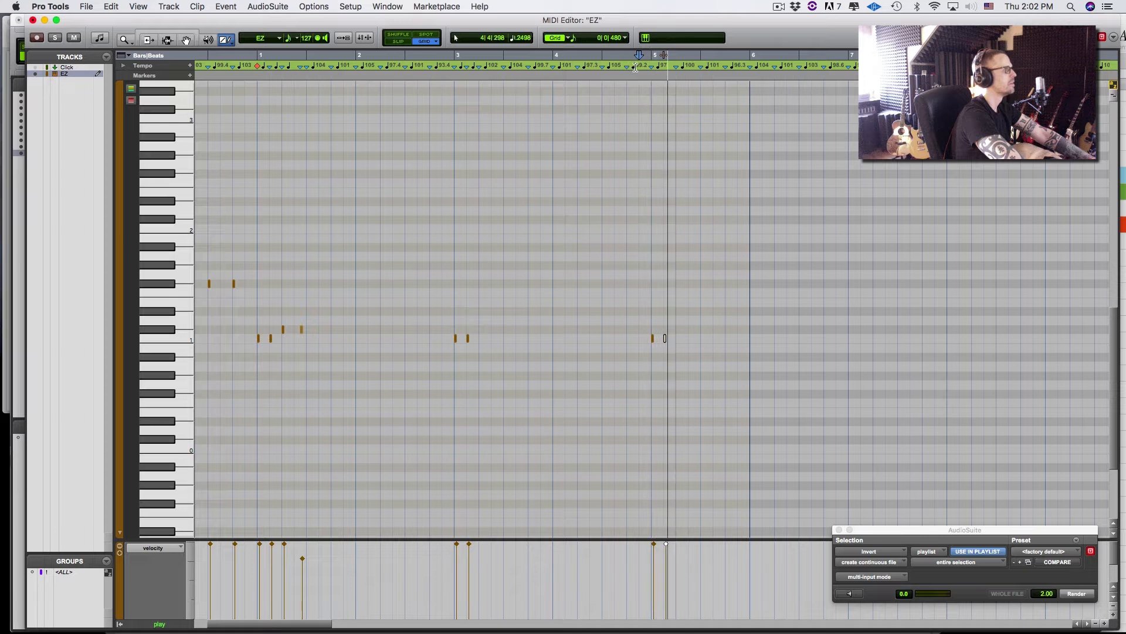
pyautogui.press('space')
pyautogui.press('super+z')
pyautogui.press('super+z')
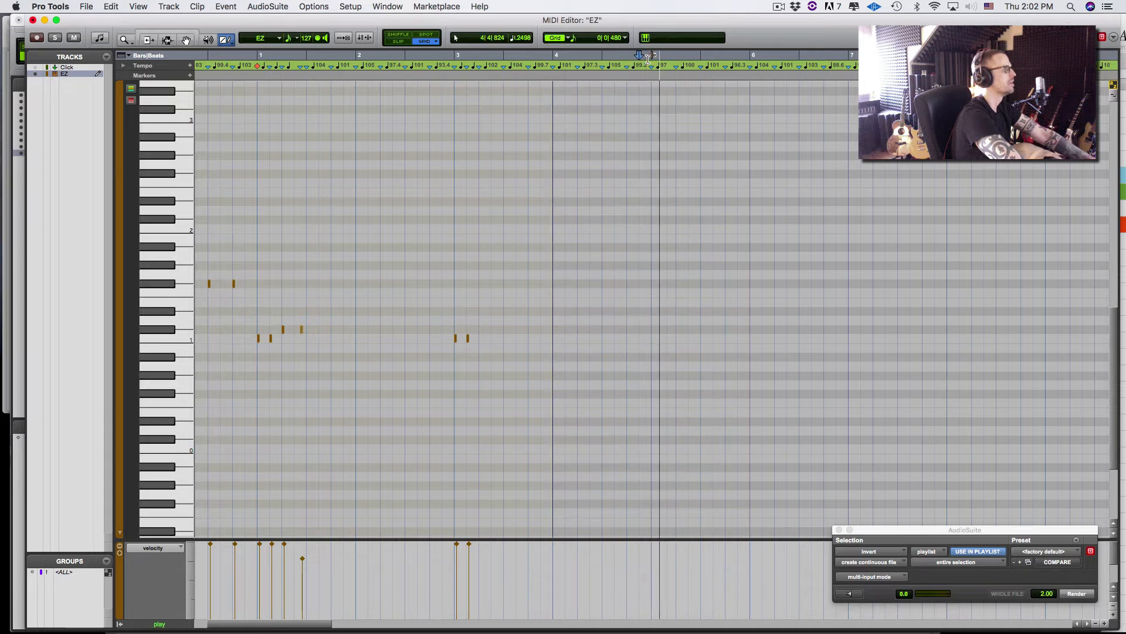
# Draw C1 kick notes at 5|1|000 and 5|1|480, and audition them from shortly before bar 5
pyautogui.press('space')
pyautogui.click(659, 336)
pyautogui.click(664, 337)
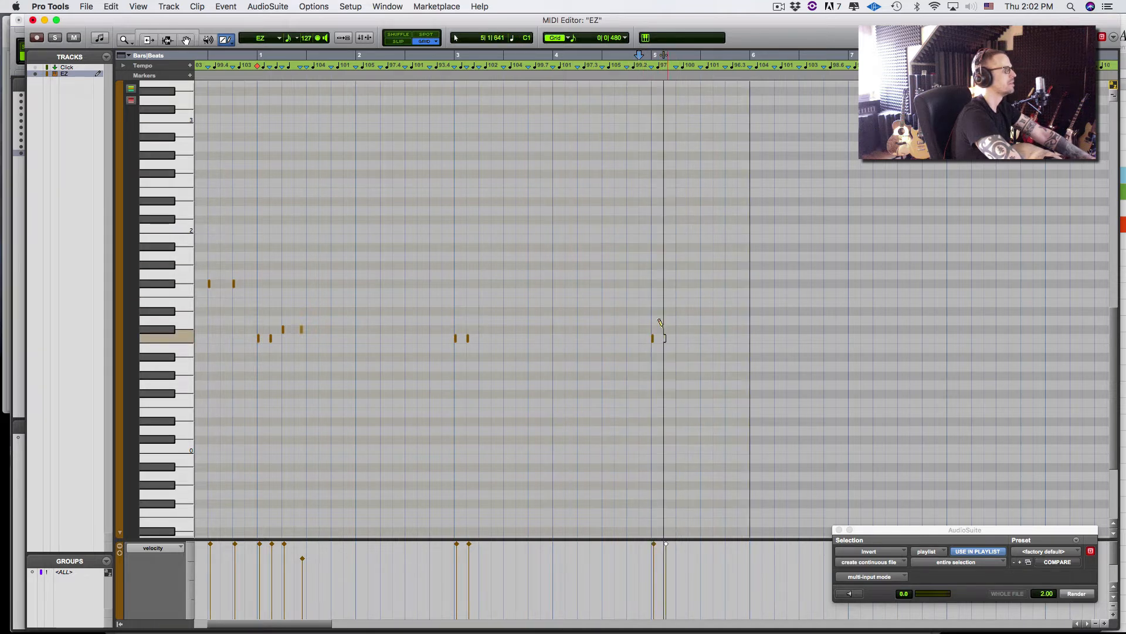
pyautogui.click(627, 56)
pyautogui.press('space')
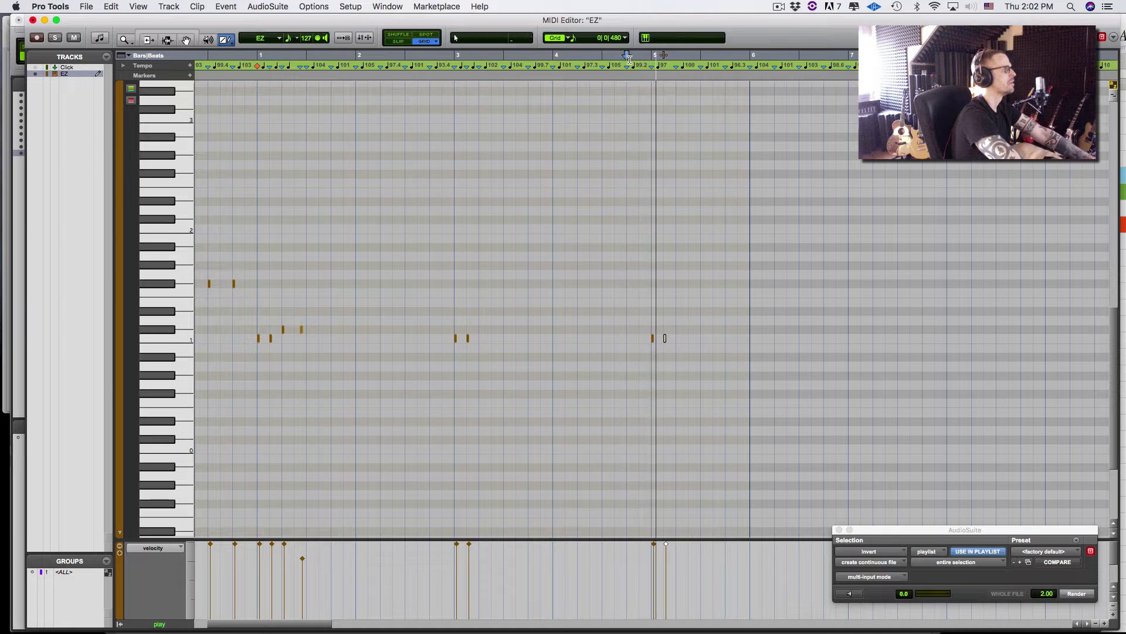
pyautogui.press('space')
# Return to the Edit window, move the AudioSuite window clear of the tracks, and play from 4|4|000
pyautogui.press('super+equal')
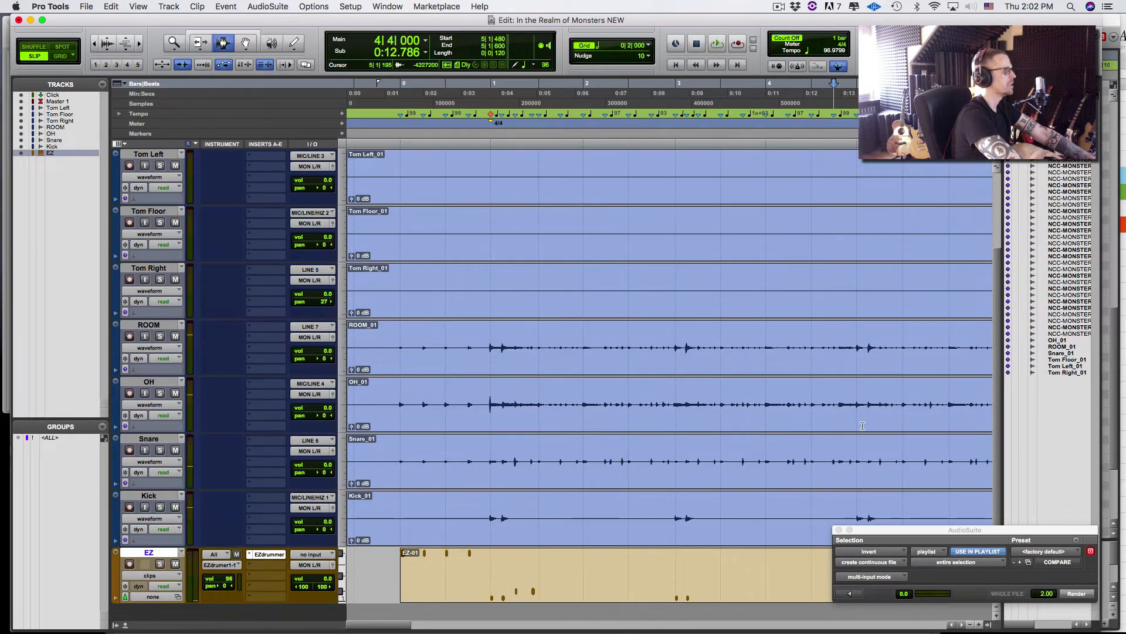
pyautogui.moveTo(901, 529); pyautogui.dragTo(1125, 405)
pyautogui.press('space')
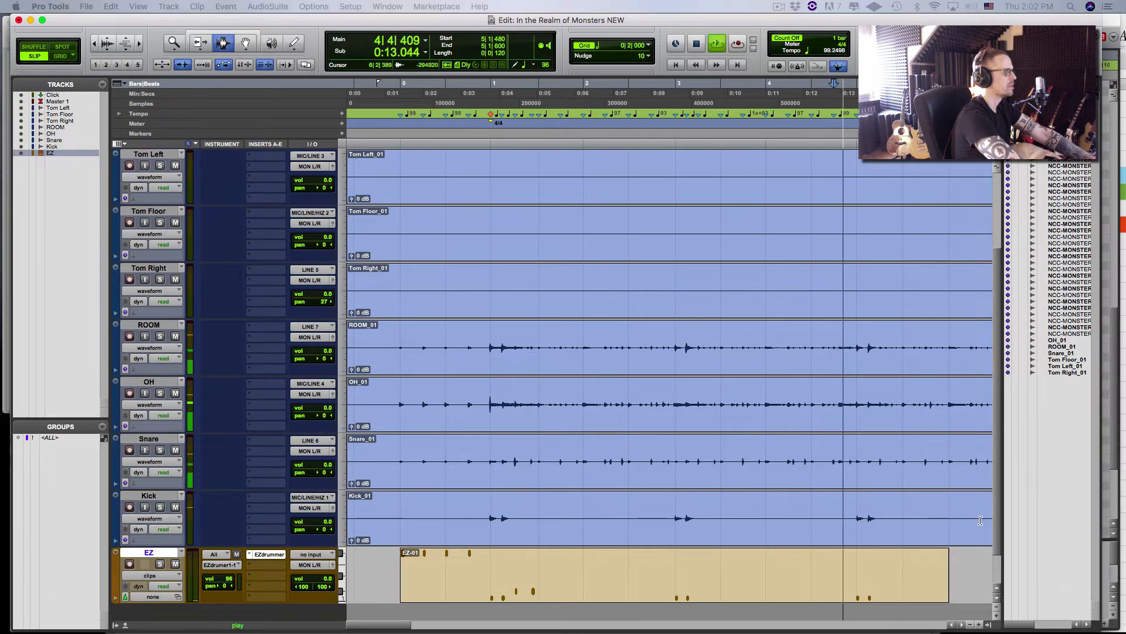
pyautogui.press('space')
# Add a 4/4 bar/beat marker at the kick hit at 5|1|499 with its location set to 5|1|480
pyautogui.click(863, 531)
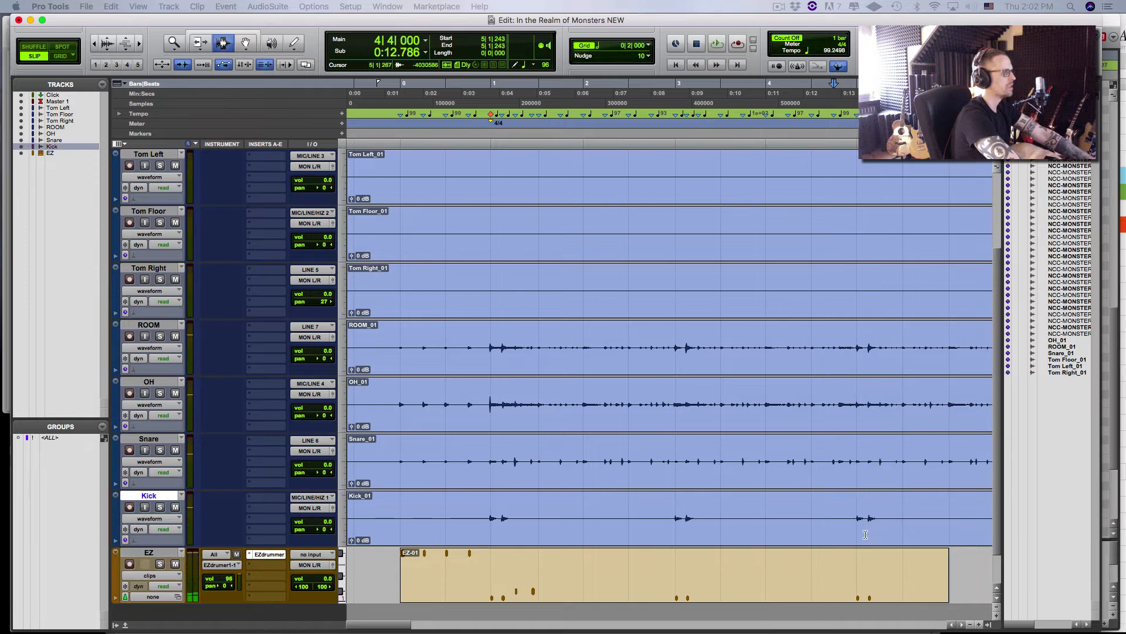
pyautogui.press('super+i')
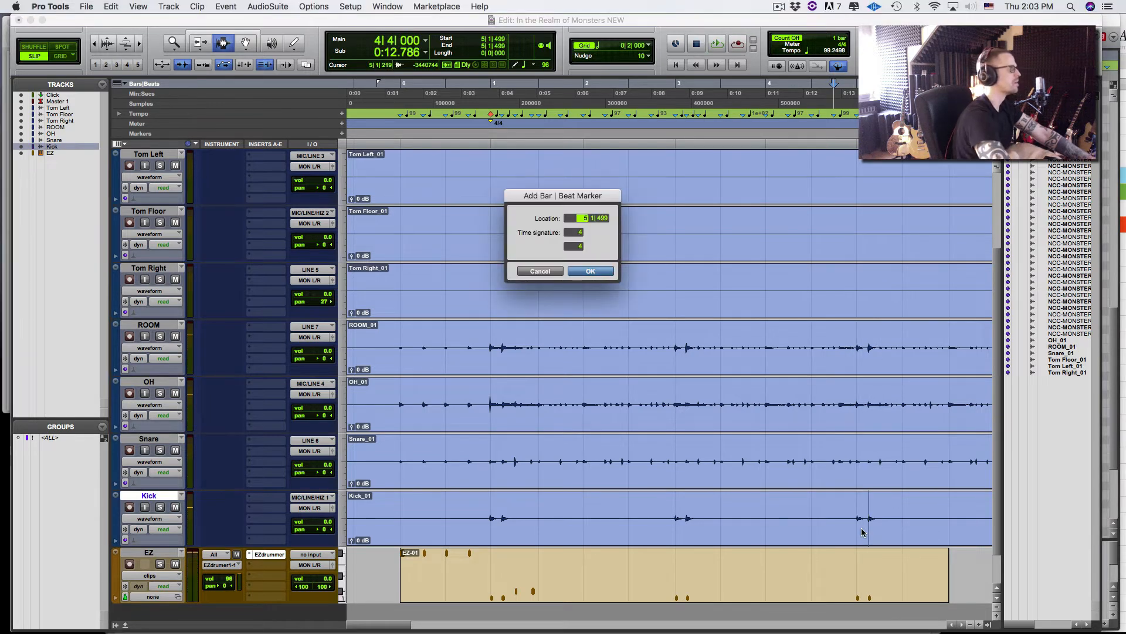
pyautogui.press('Tab')
pyautogui.press('Tab')
pyautogui.write('480')
pyautogui.press('Return')
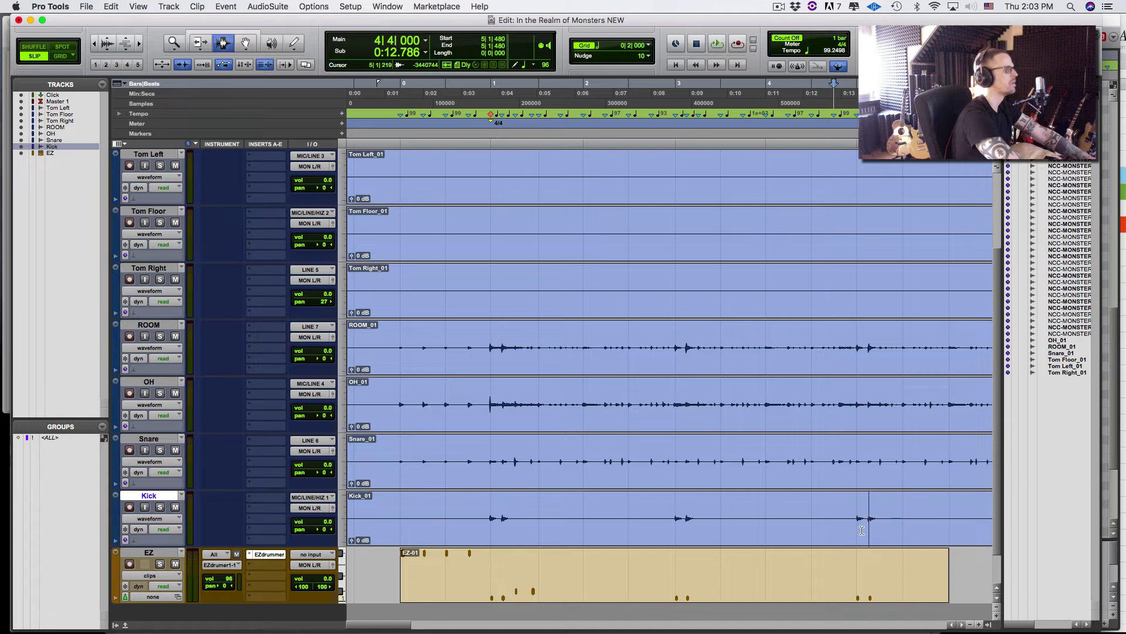
# Play on toward bar 7, and draw C1 kick notes at 7|1|000 and 7|1|480 in the MIDI Editor
pyautogui.press('space')
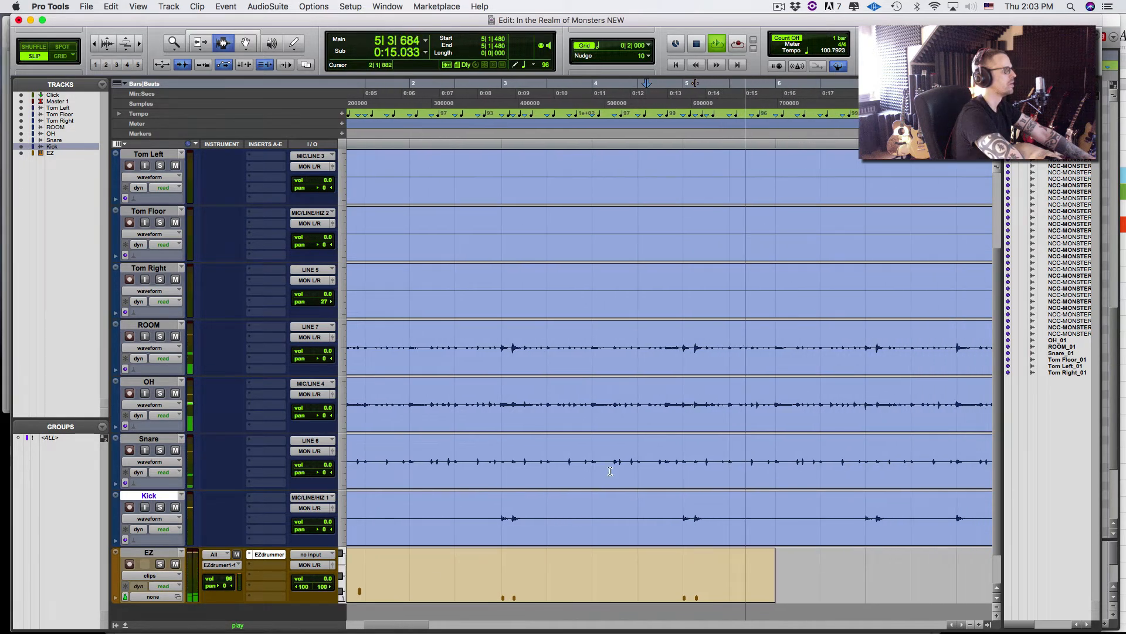
pyautogui.click(848, 93)
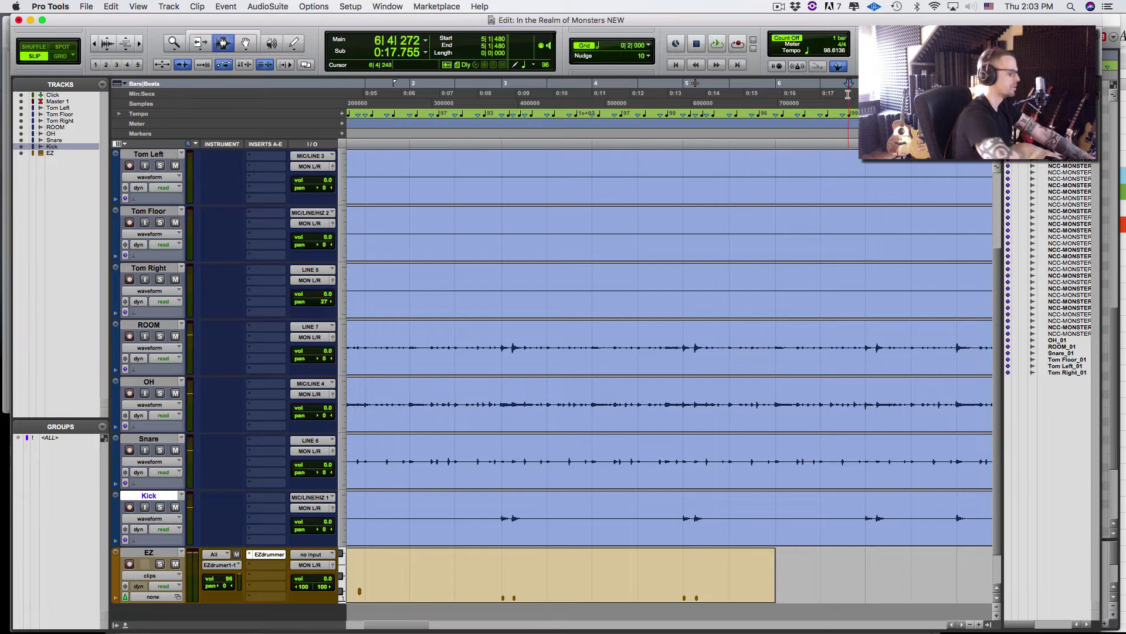
pyautogui.hotkey('ctrl', '=')
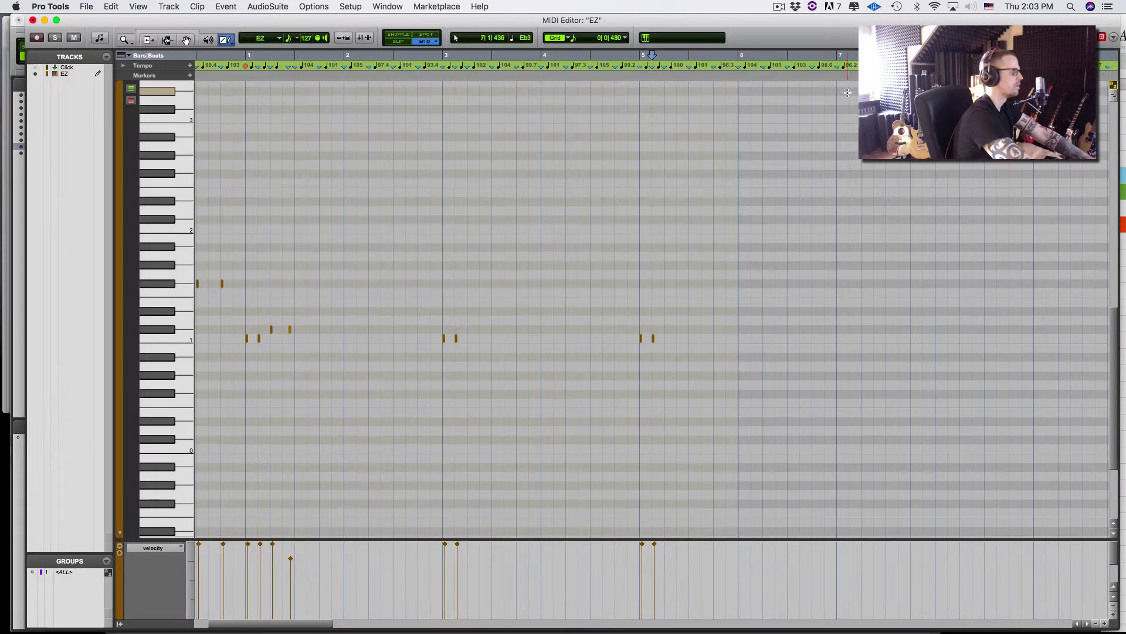
pyautogui.click(855, 336)
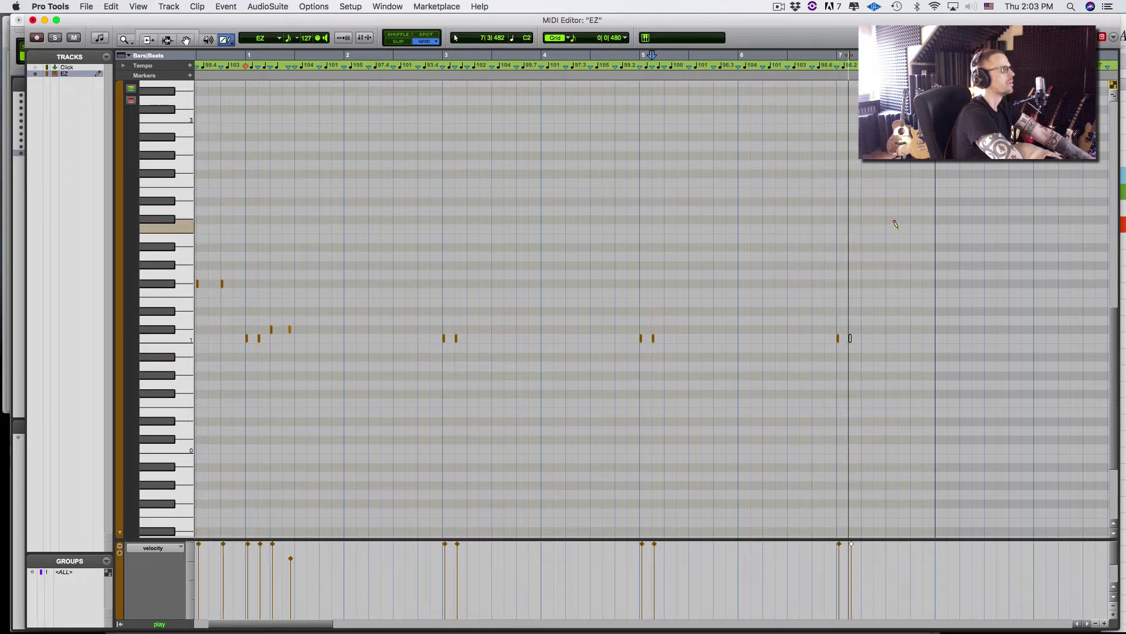
# In the Edit window, add a 4/4 bar/beat marker at the kick hit at 7|1|459 with location 7|1|480, and play it back
pyautogui.hotkey('ctrl', '=')
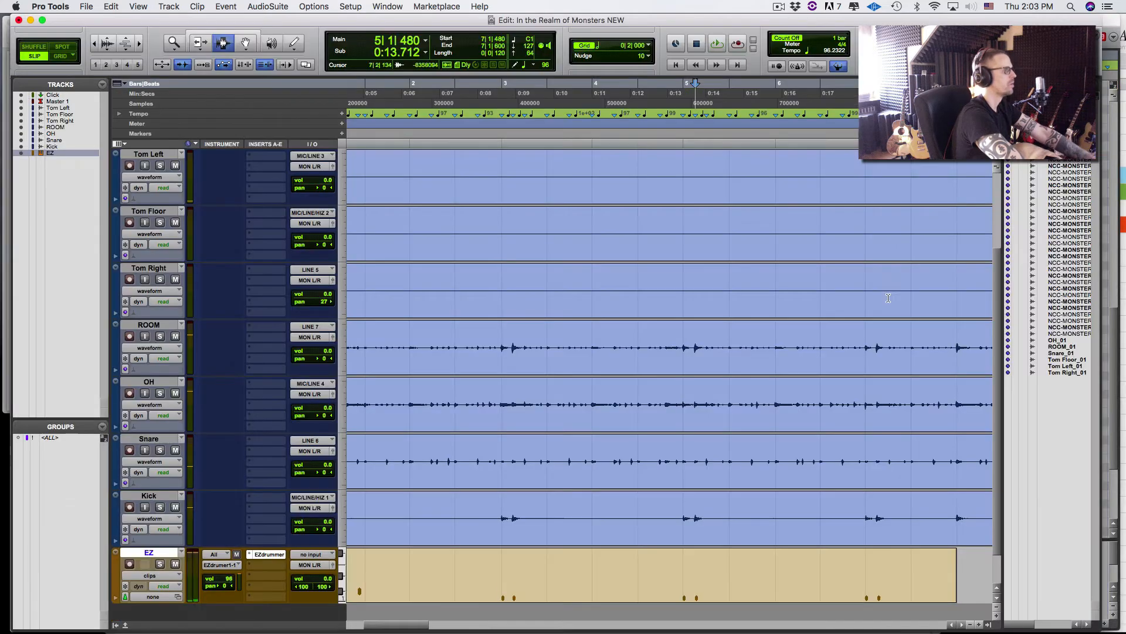
pyautogui.click(877, 498)
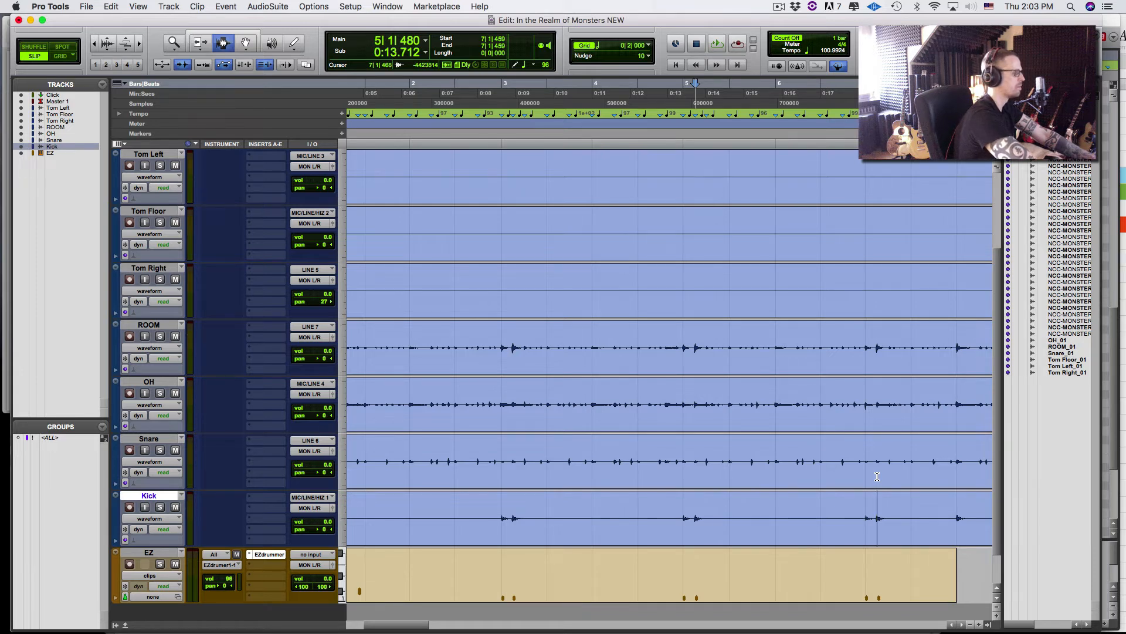
pyautogui.hotkey('ctrl', 'i')
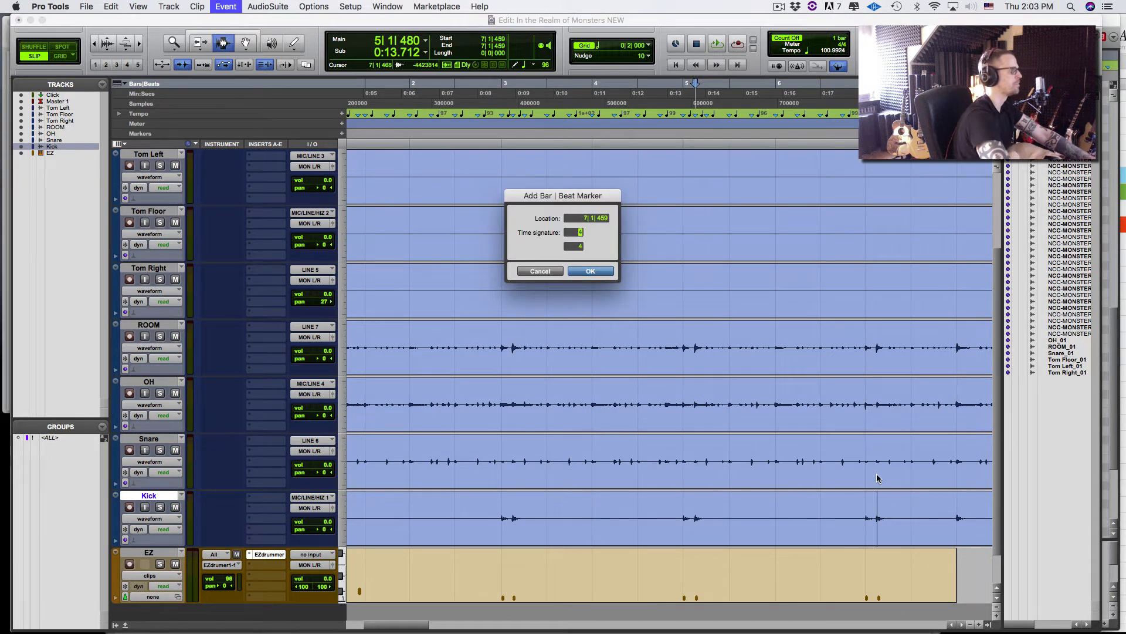
pyautogui.press('Tab')
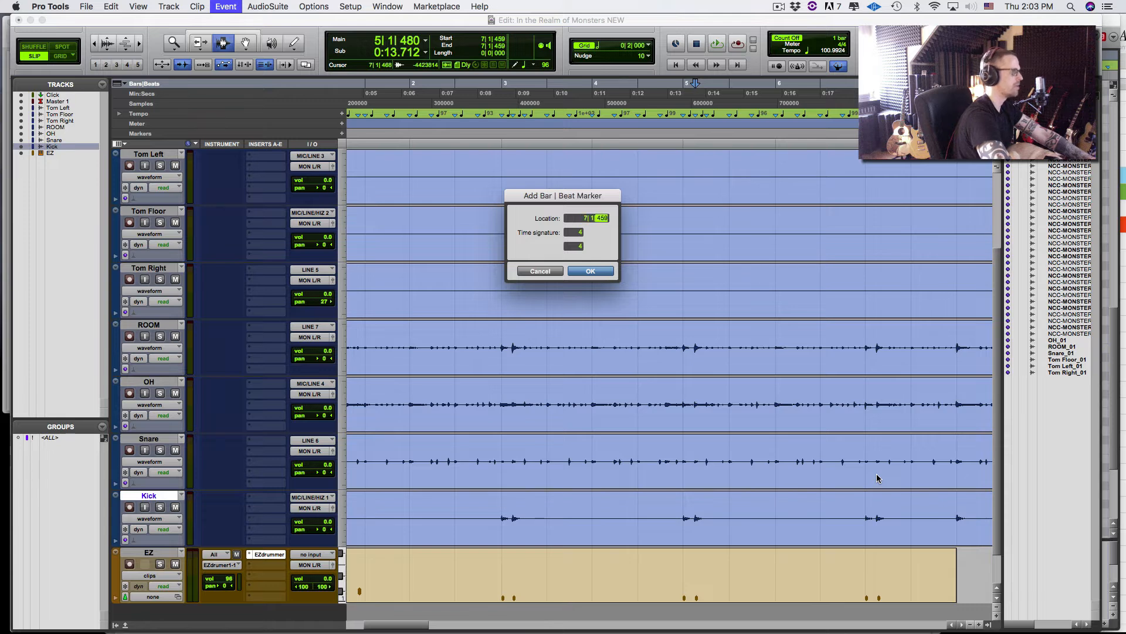
pyautogui.press('Return')
pyautogui.press('space')
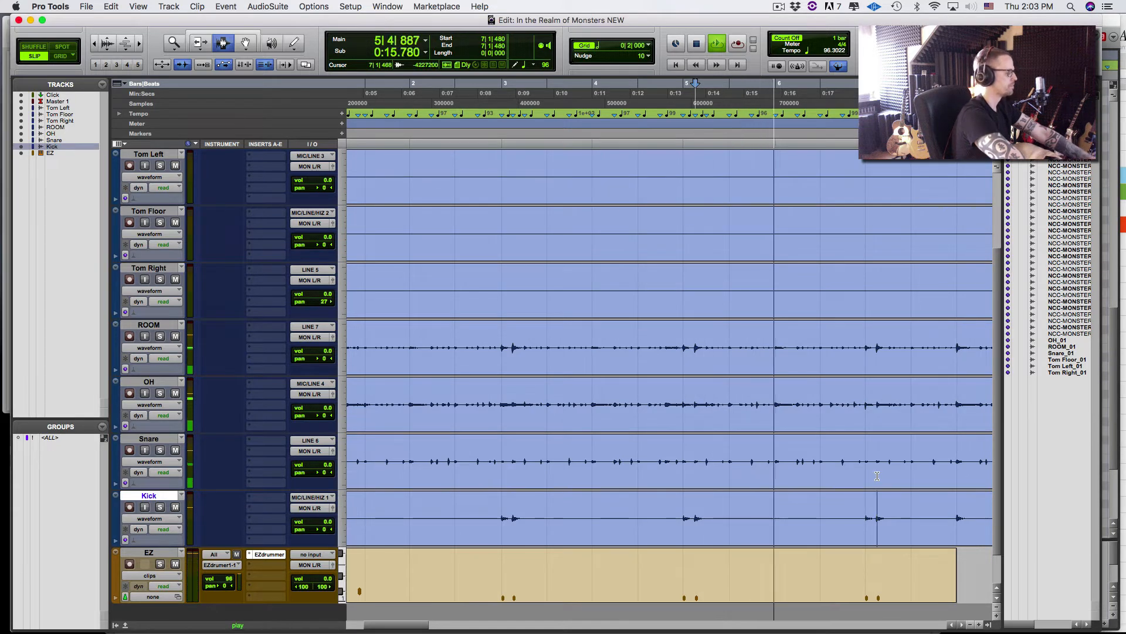
pyautogui.press('r')
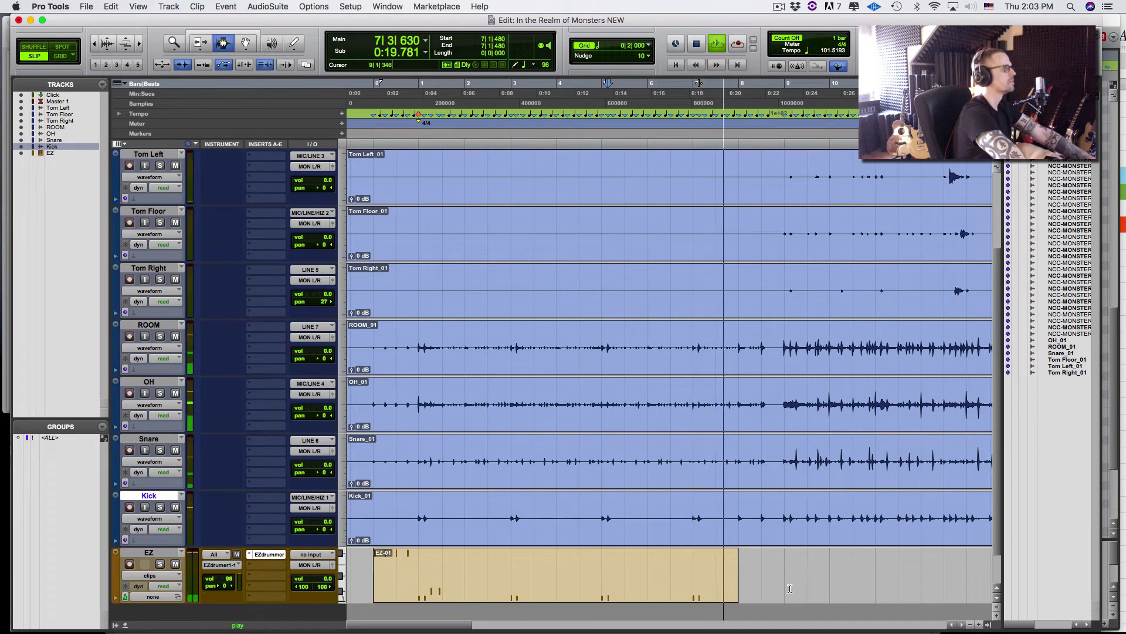
pyautogui.press('space')
# Add a 4/4 bar/beat marker at the kick hit at 8|1|018 with its location set to 8|1|000
pyautogui.click(730, 537)
pyautogui.press('super+bracketright')
pyautogui.press('super+bracketright')
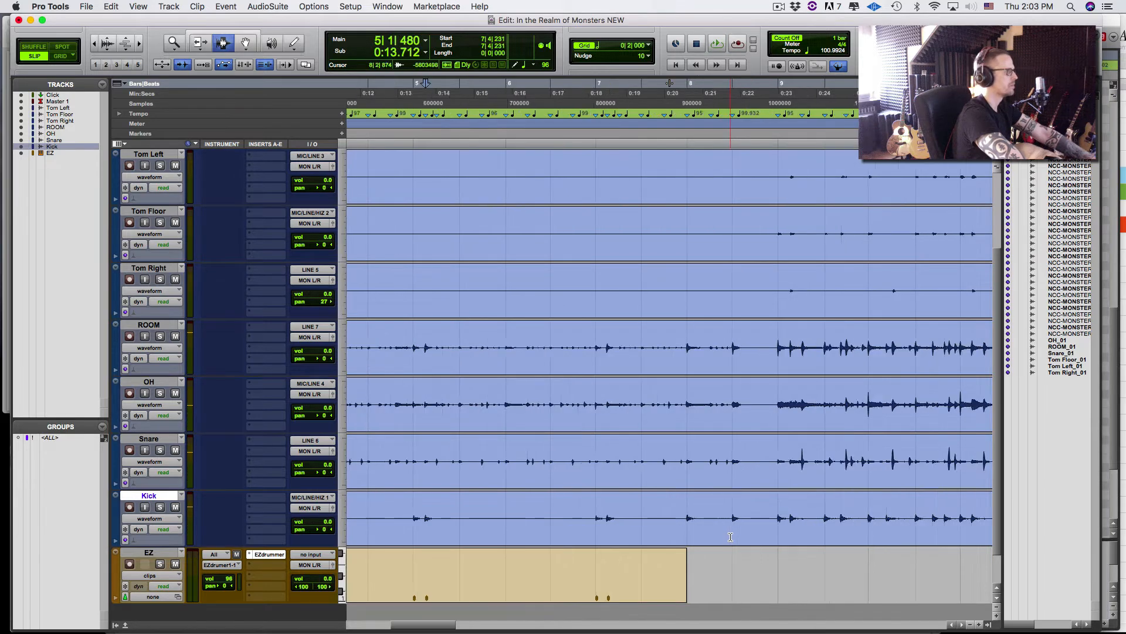
pyautogui.click(702, 536)
pyautogui.press('Tab')
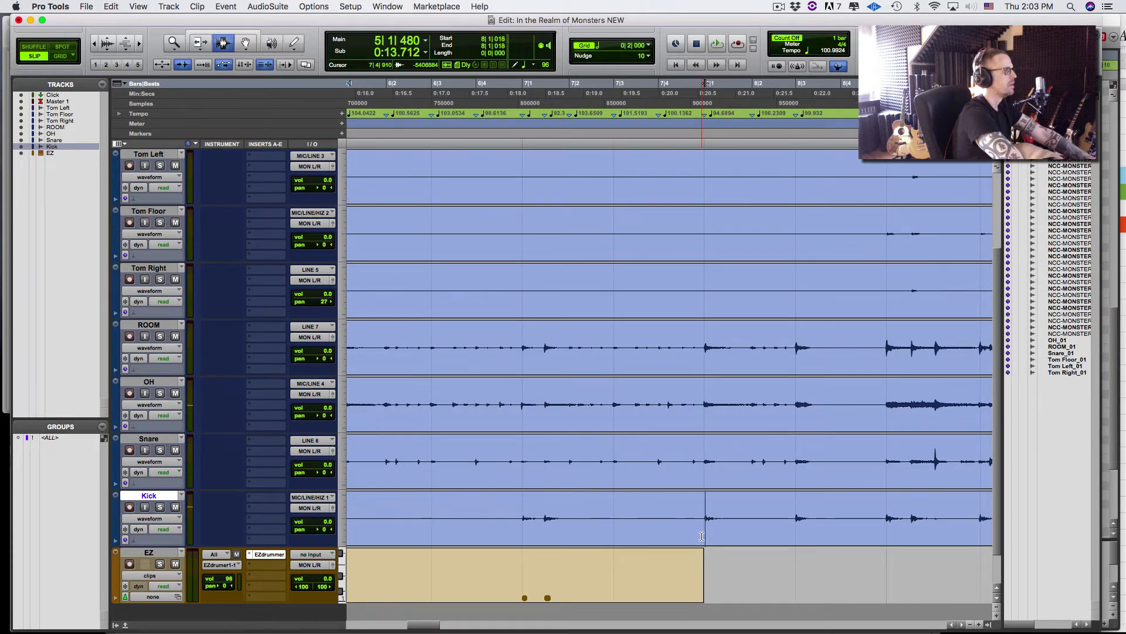
pyautogui.press('super+e')
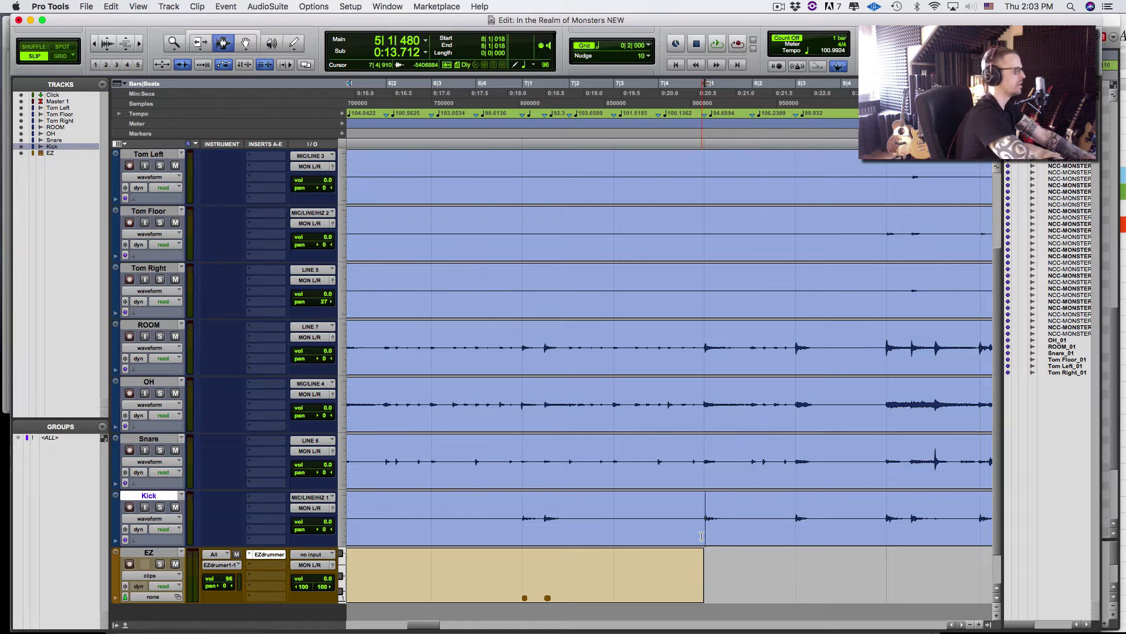
pyautogui.press('super+i')
pyautogui.press('Right')
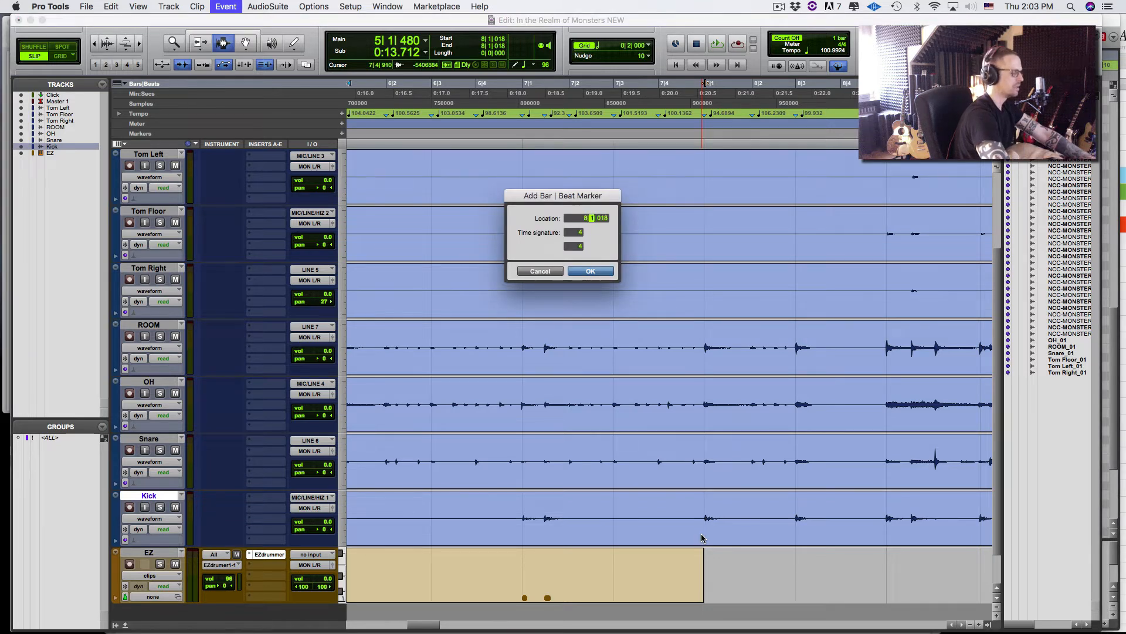
pyautogui.press('Return')
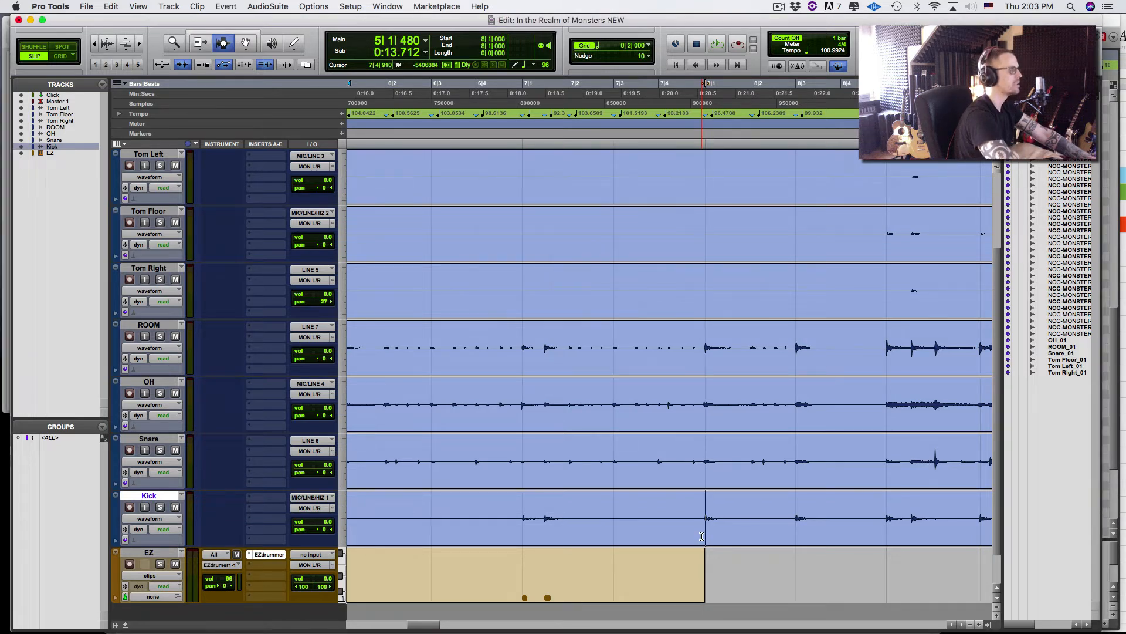
# Add a 4/4 bar/beat marker at the kick hit at 9|1|489, rounding its location to the nearest eighth note
pyautogui.click(787, 539)
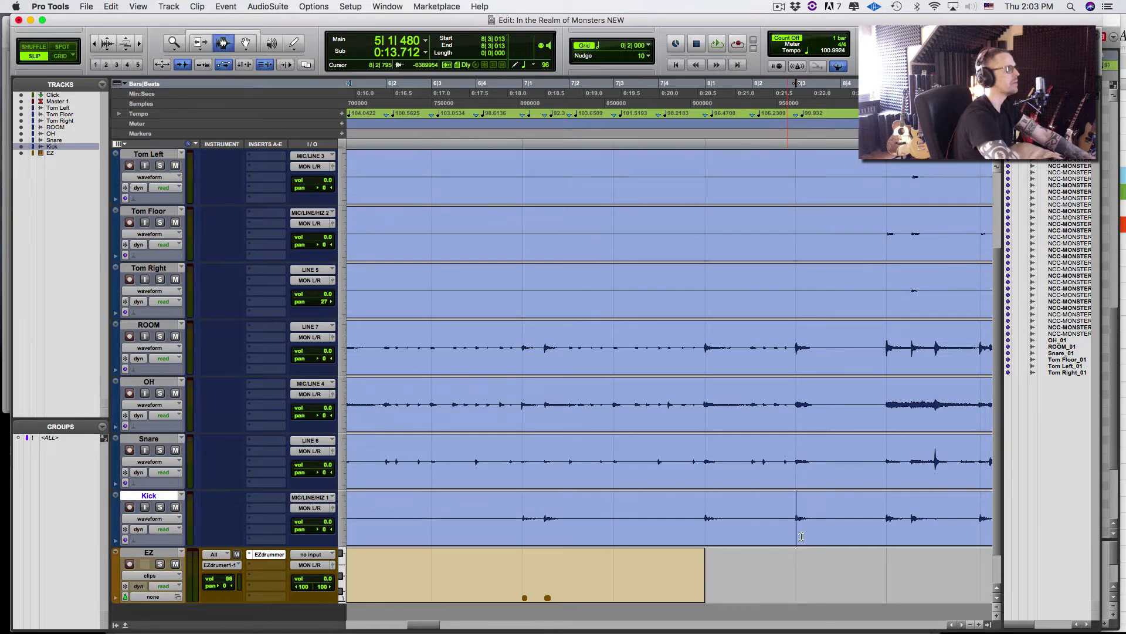
pyautogui.click(842, 543)
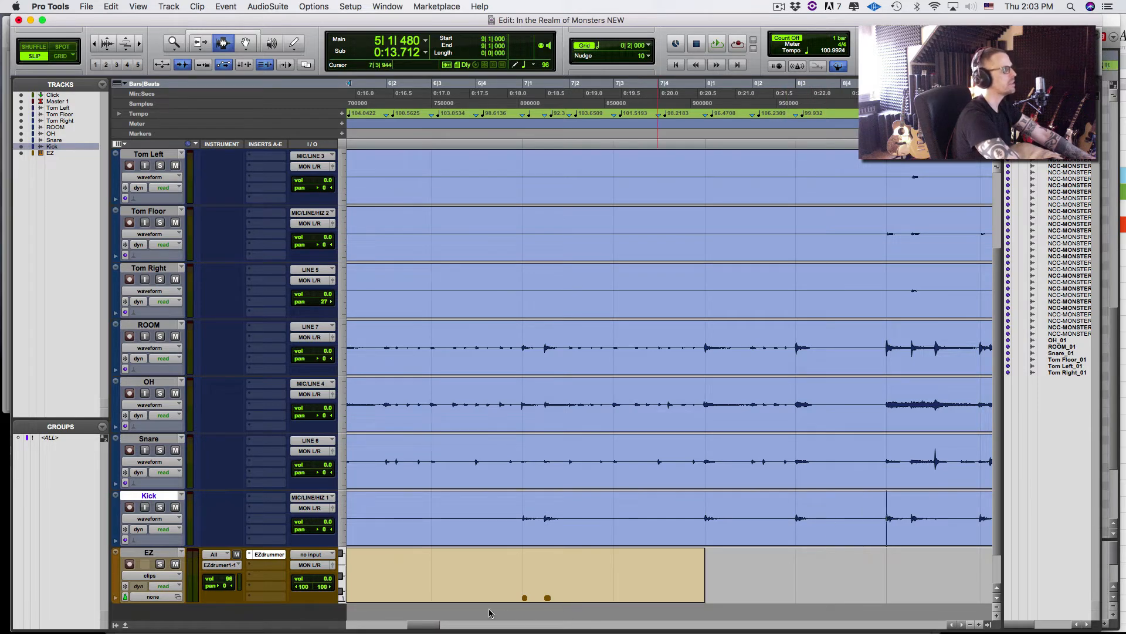
pyautogui.hscroll(5, 558, 501)
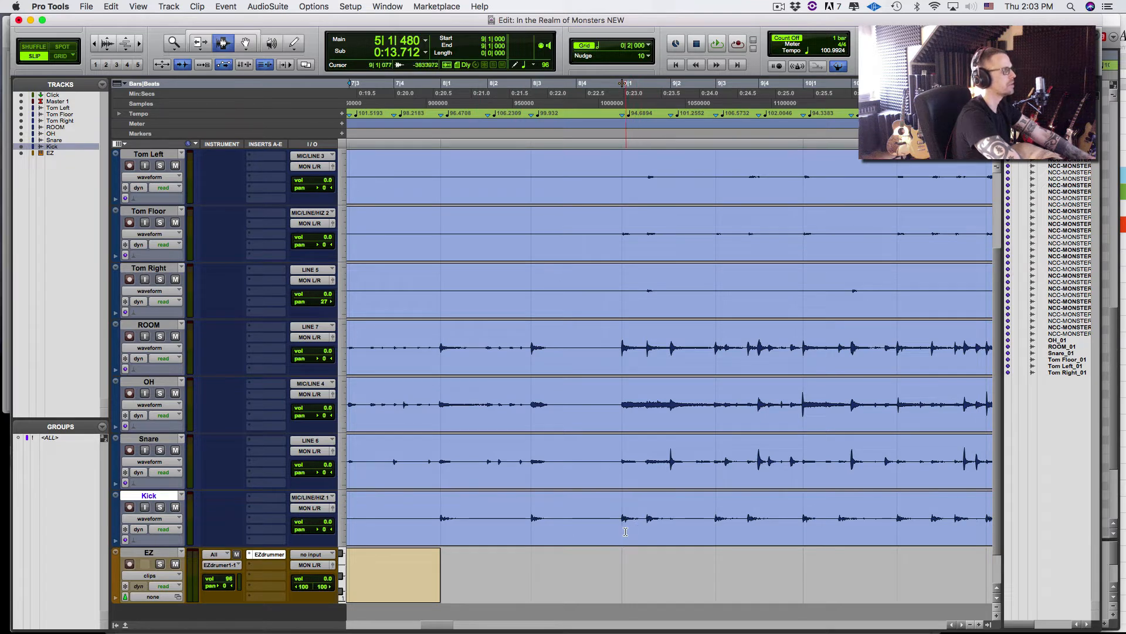
pyautogui.press('Tab')
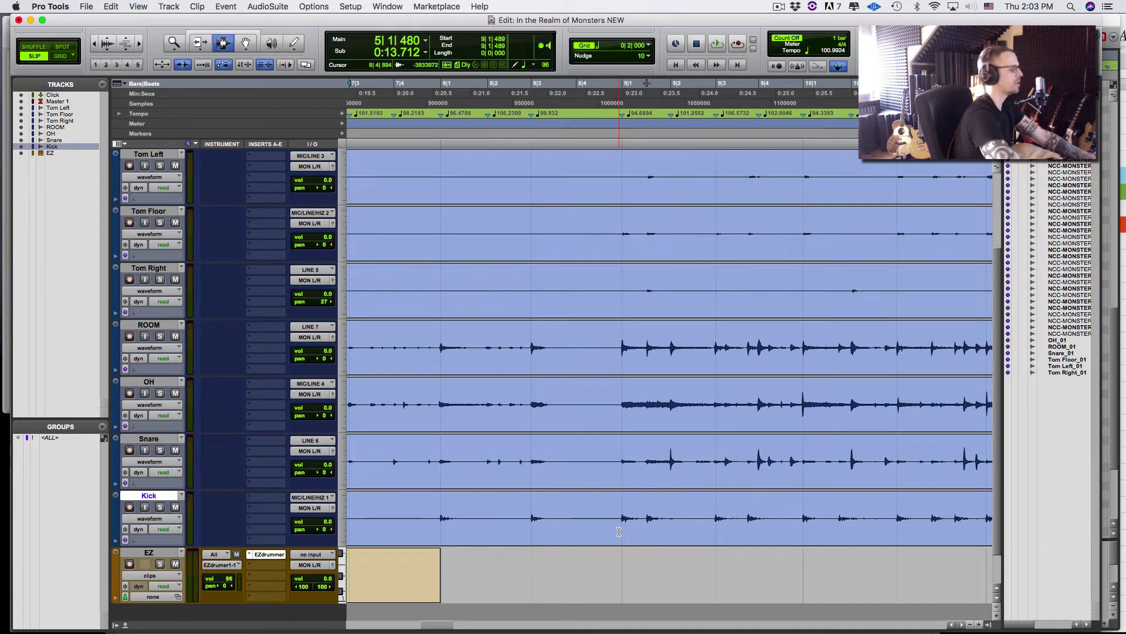
pyautogui.press('super+i')
pyautogui.press('Right')
pyautogui.press('Right')
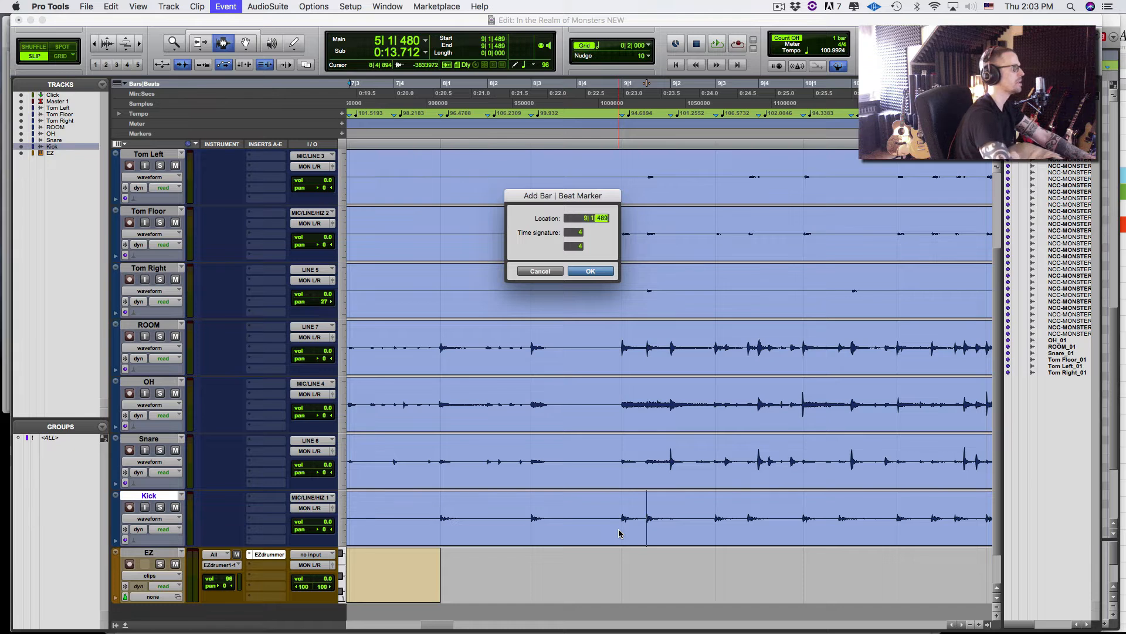
pyautogui.press('Return')
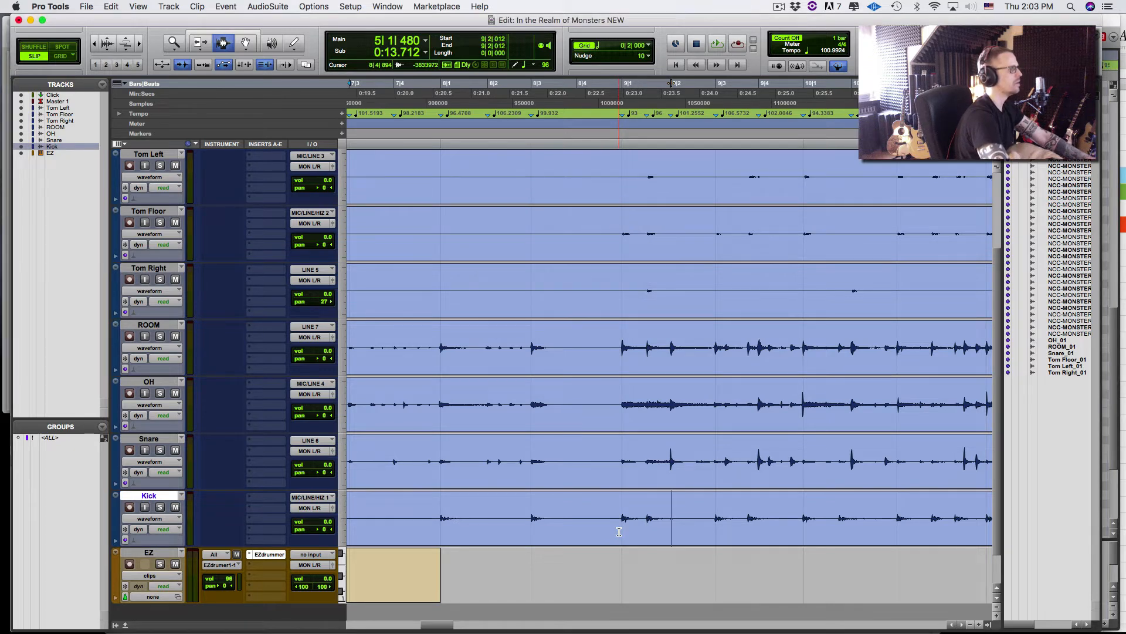
# Set the grid to 0|0|240 and add a 4/4 bar/beat marker at the kick hit at 9|3|727 with location 9|3|720
pyautogui.press('Tab')
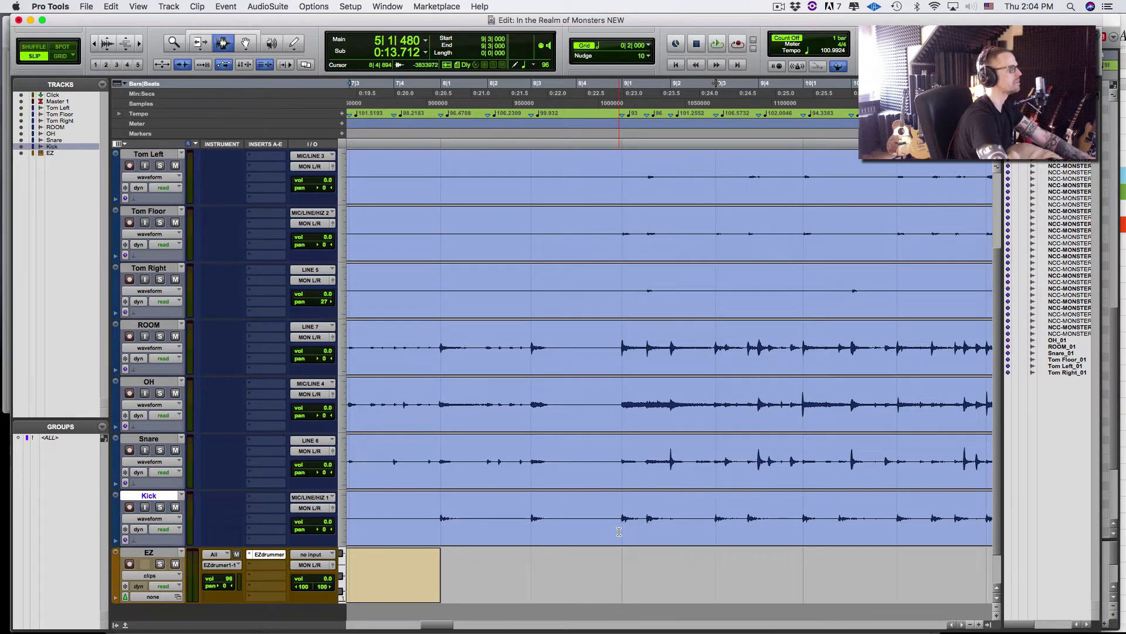
pyautogui.press('Tab')
pyautogui.hotkey('ctrl', 'alt', '-')
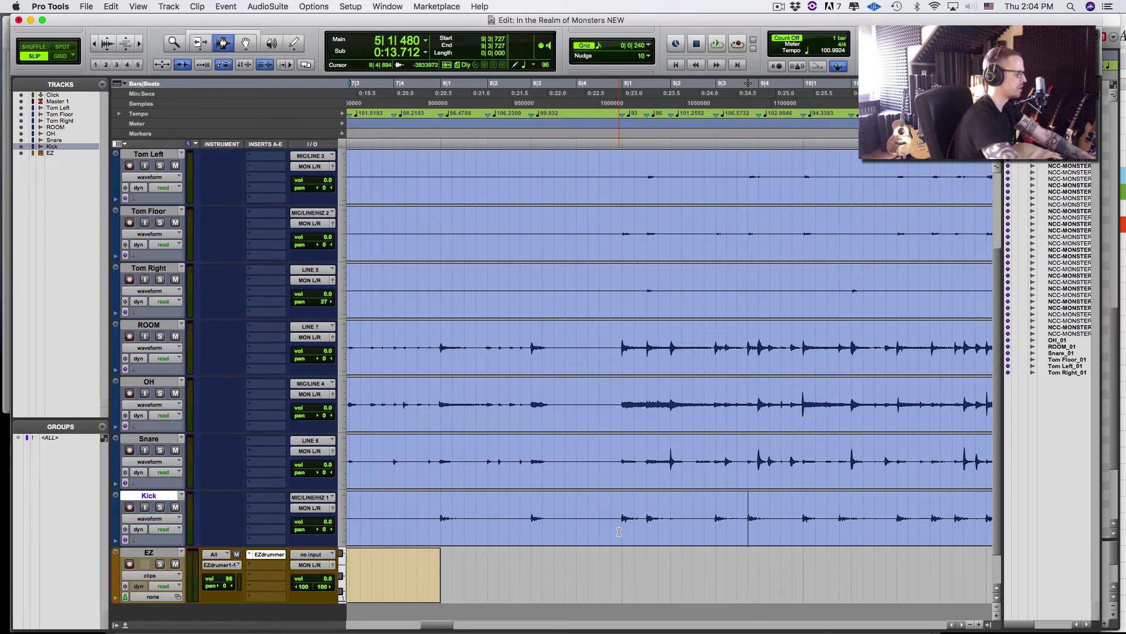
pyautogui.press('super+i')
pyautogui.press('Tab')
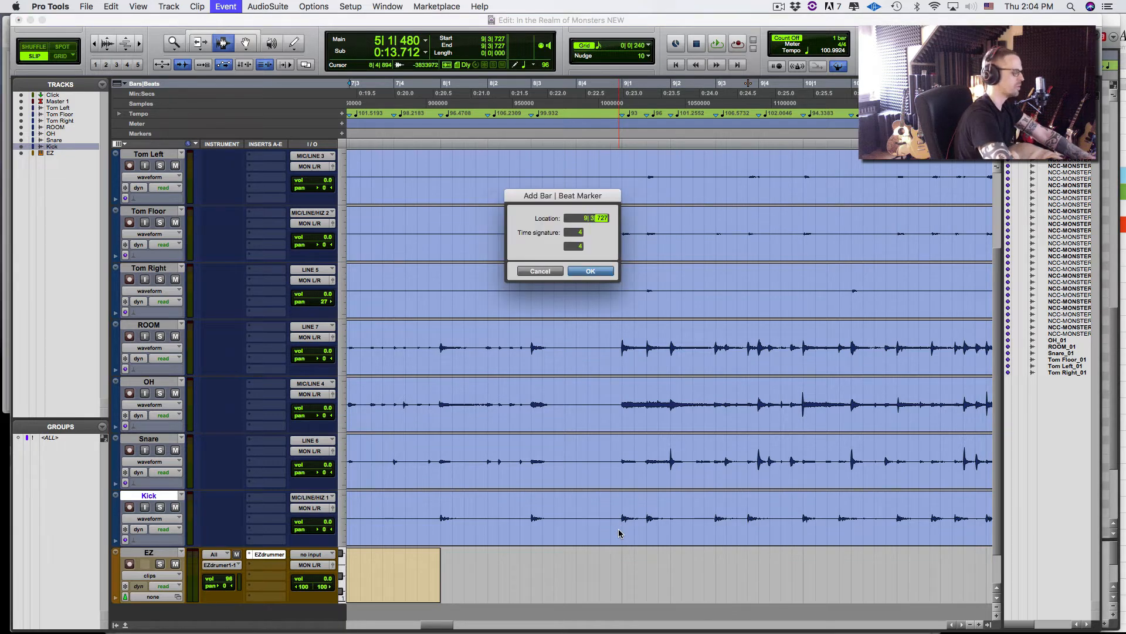
pyautogui.write('720')
pyautogui.press('Return')
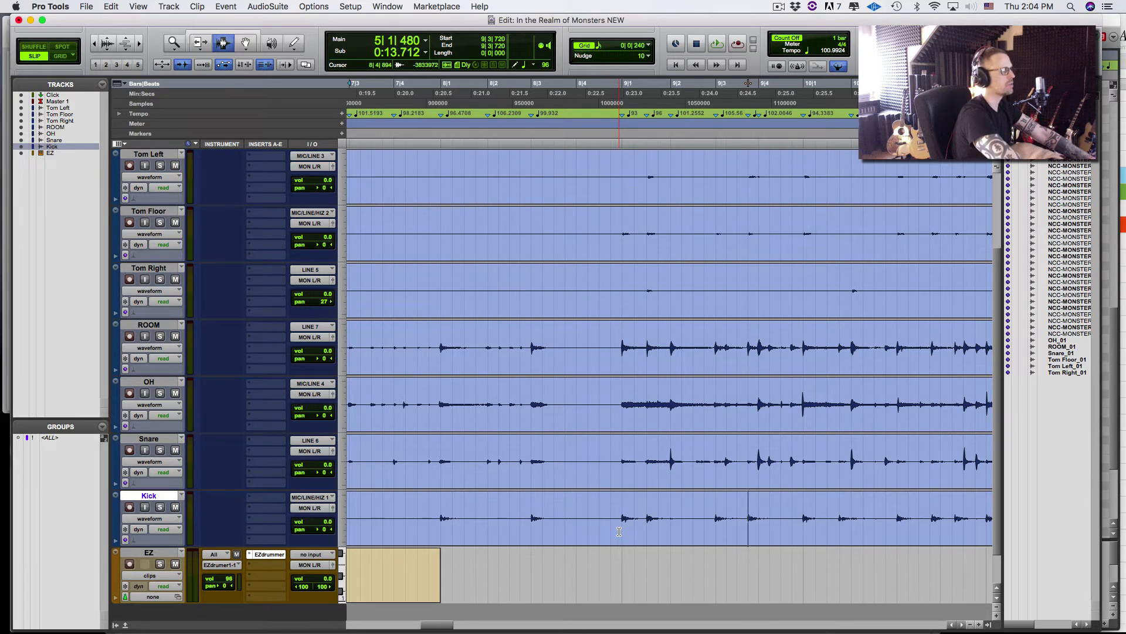
# Go back to the kick hit at the start of bar 10 and add a 4/4 bar/beat marker at 10|1|000
pyautogui.press('Tab')
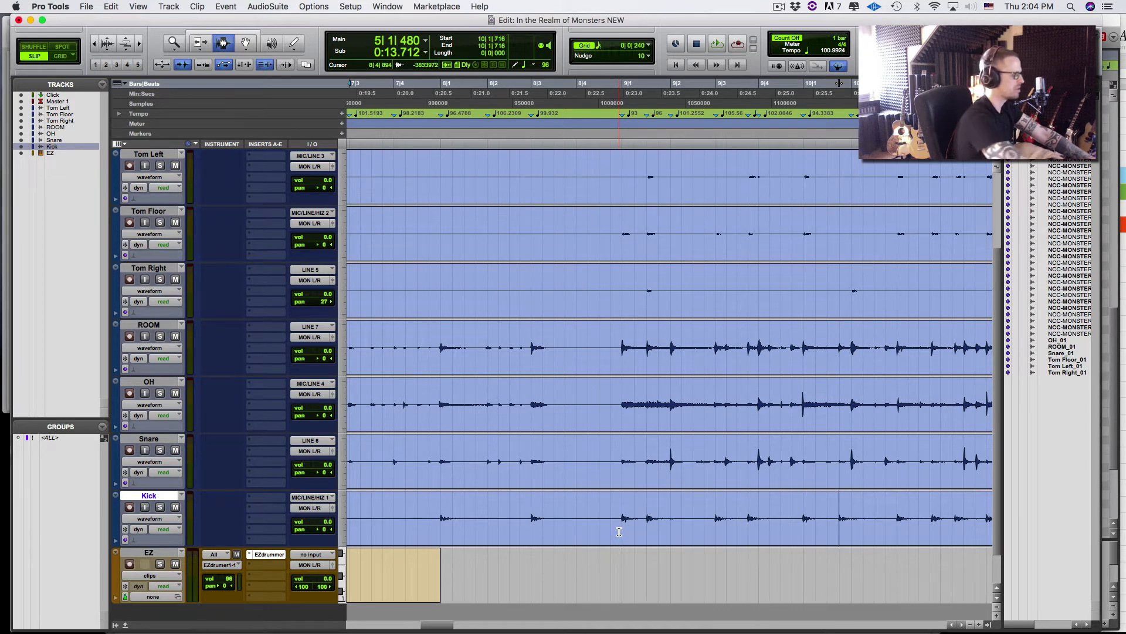
pyautogui.hotkey('alt', 'Tab')
pyautogui.press('super+i')
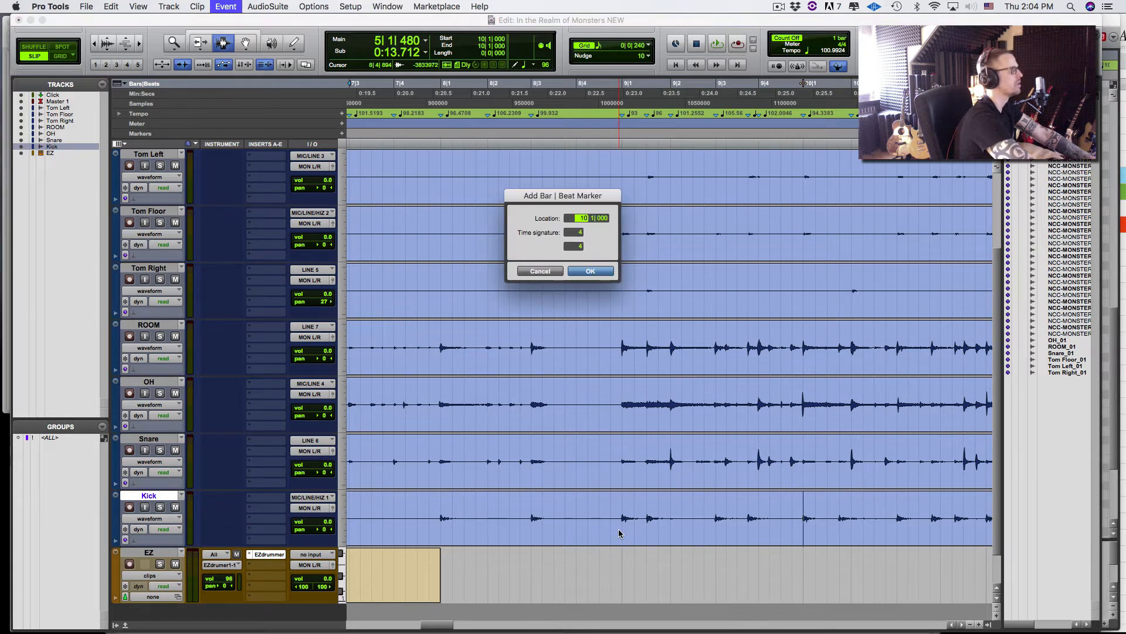
pyautogui.press('Return')
# Add a 4/4 bar/beat marker at the kick hit at 10|1|716 with its location set to 10|1|720
pyautogui.press('Tab')
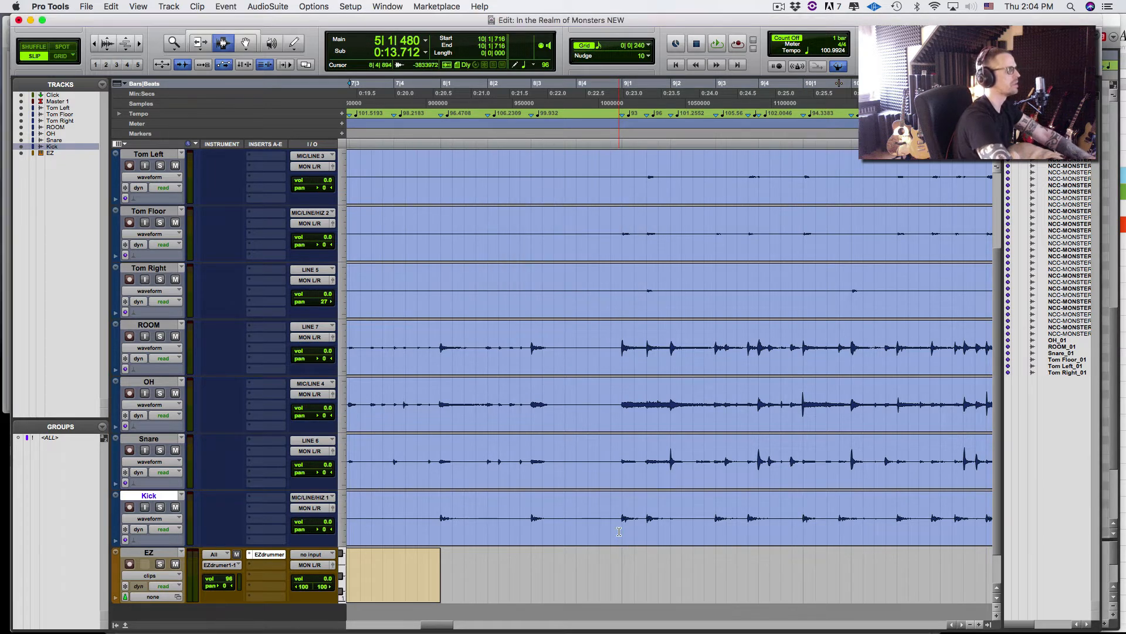
pyautogui.press('super+i')
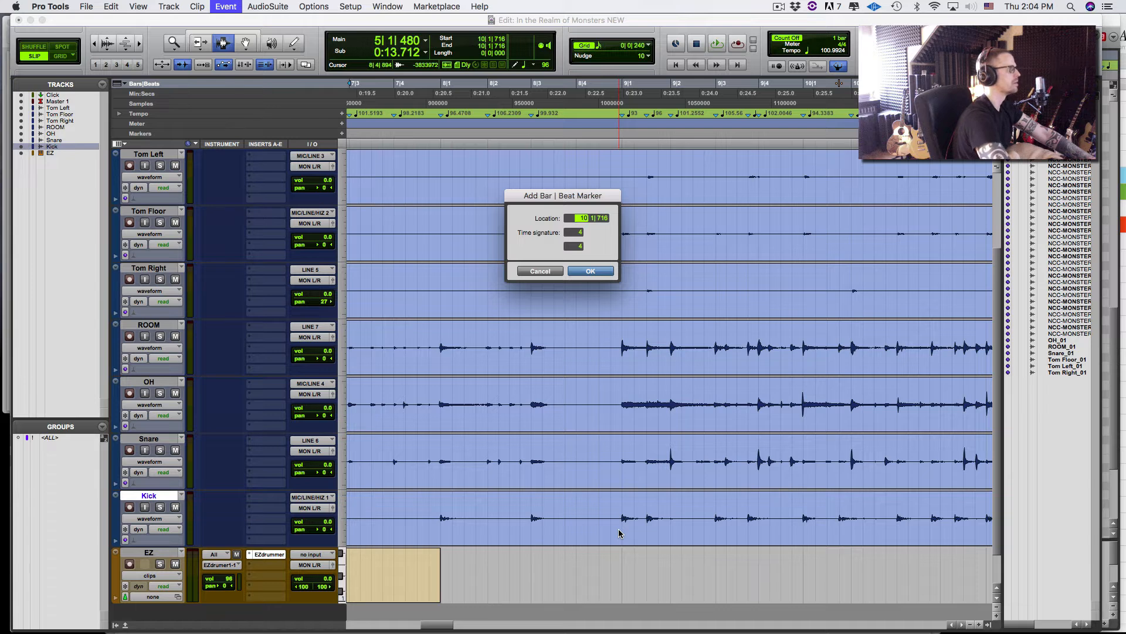
pyautogui.press('Right')
pyautogui.press('Right')
pyautogui.press('Return')
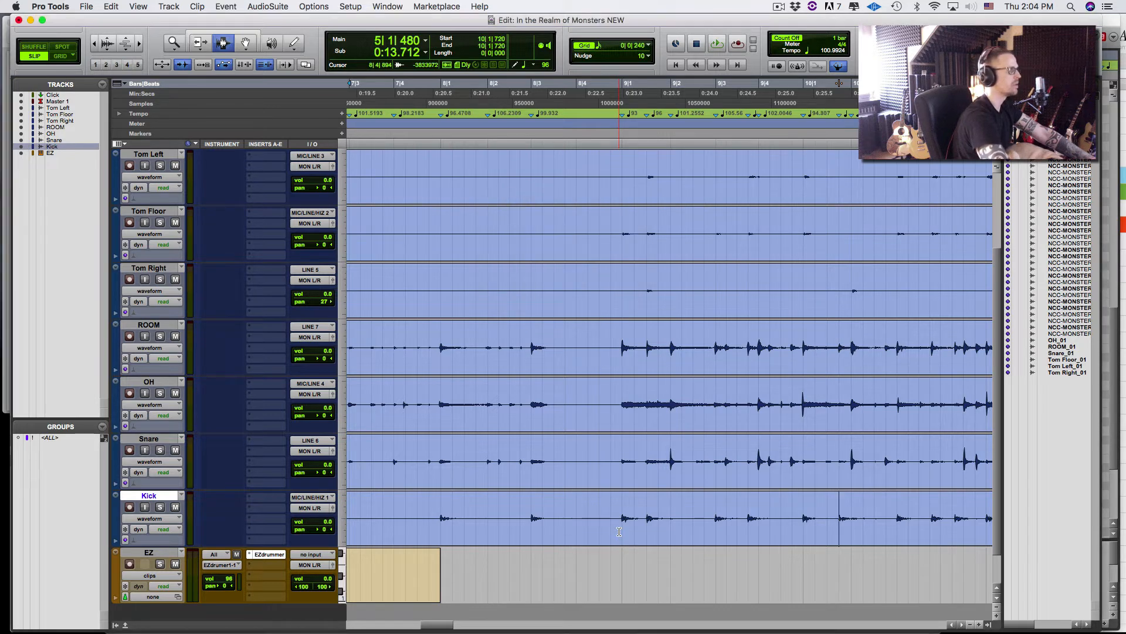
# Move on to the kick hit on beat 3 of bar 10 and add a 4/4 bar/beat marker at 10|3|000
pyautogui.press('Tab')
pyautogui.press('Tab')
pyautogui.press('Tab')
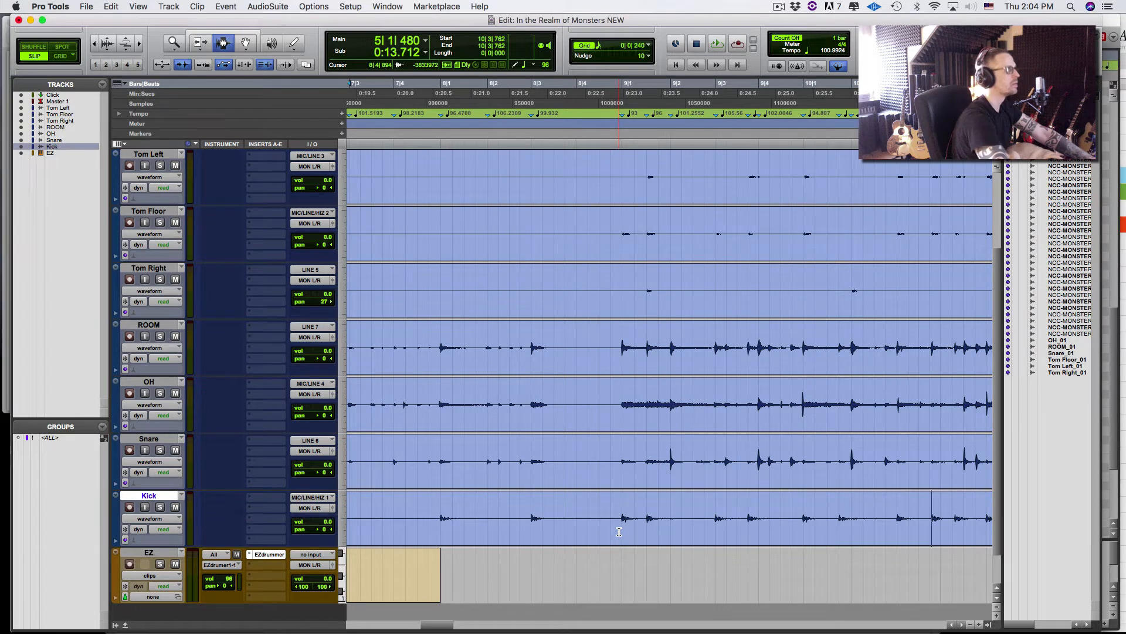
pyautogui.hotkey('alt', 'Tab')
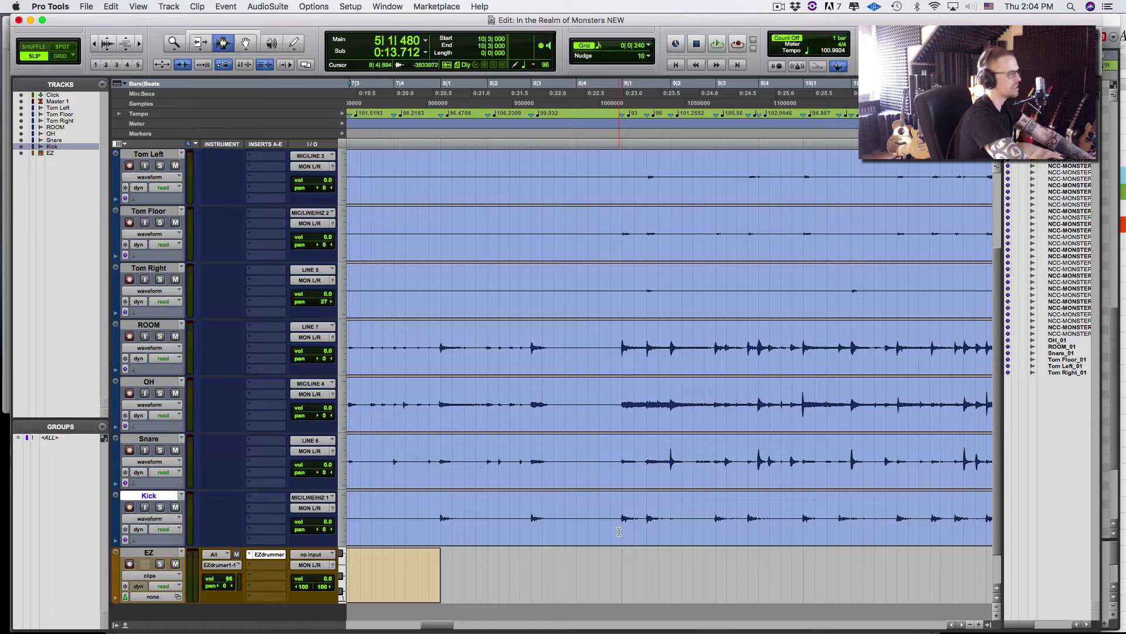
pyautogui.press('super+i')
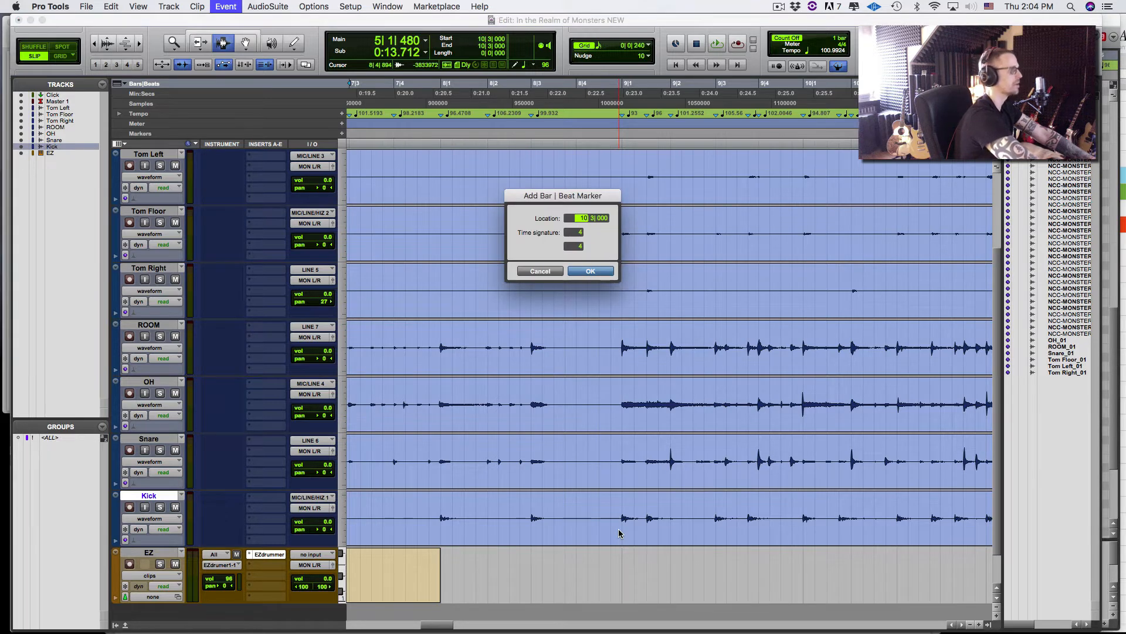
pyautogui.press('Return')
# Add a 4/4 bar/beat marker at the kick hit at 10|3|762, rounding its location to the nearest sixteenth note
pyautogui.press('Tab')
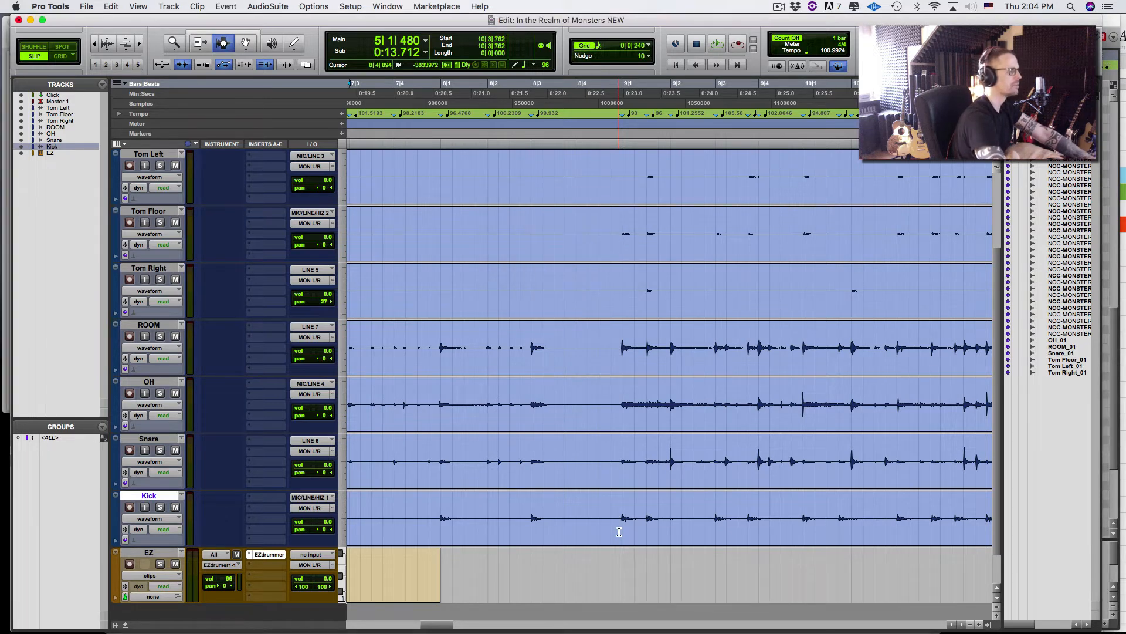
pyautogui.press('super+i')
pyautogui.press('Right')
pyautogui.press('Right')
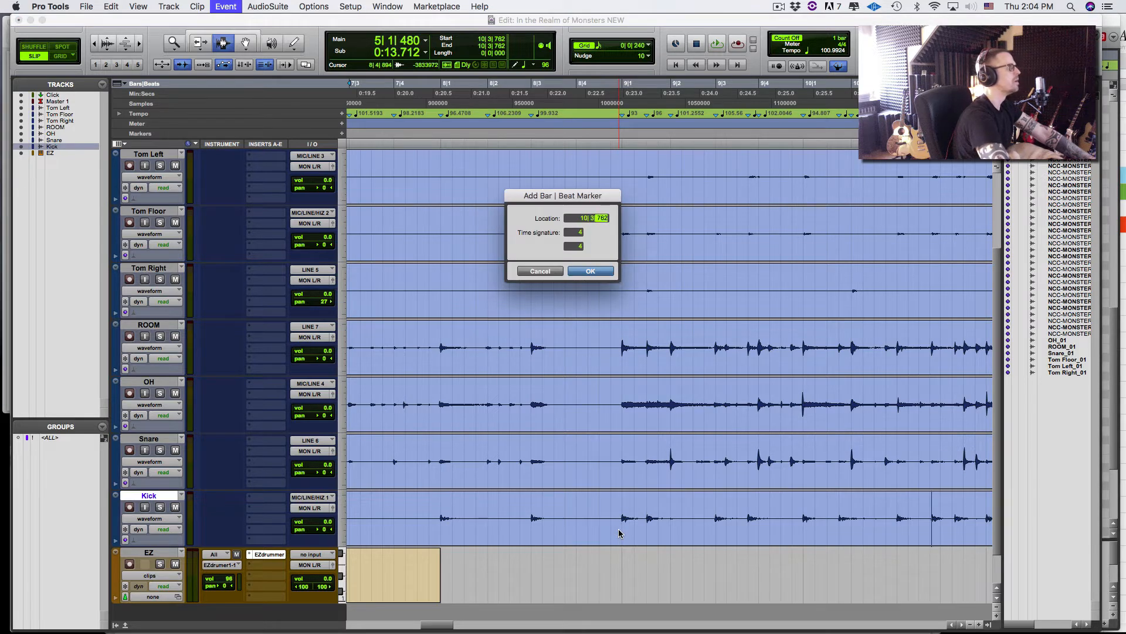
pyautogui.press('Return')
# Add a 4/4 bar/beat marker at the kick hit at 10|4|299 with its location set to 10|4|240
pyautogui.press('Tab')
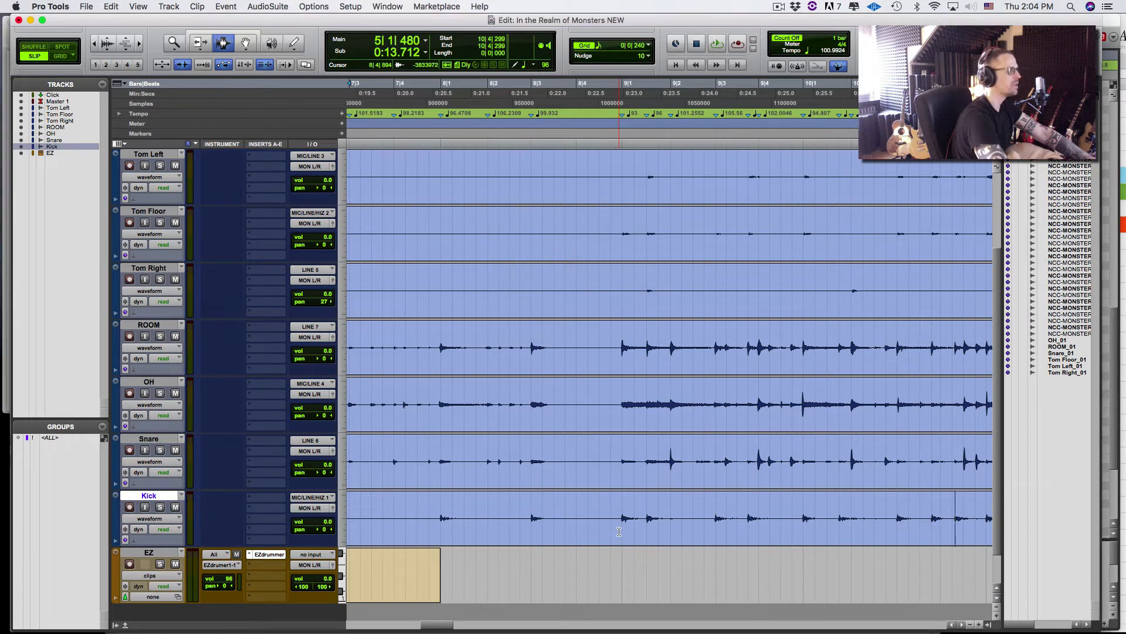
pyautogui.press('super+i')
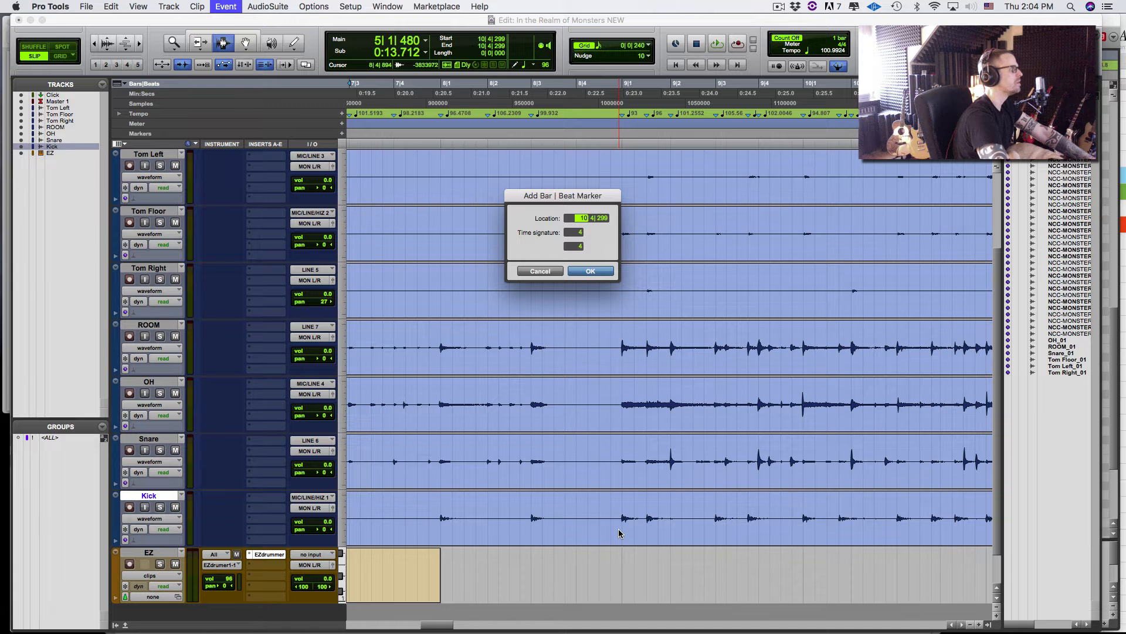
pyautogui.press('Right')
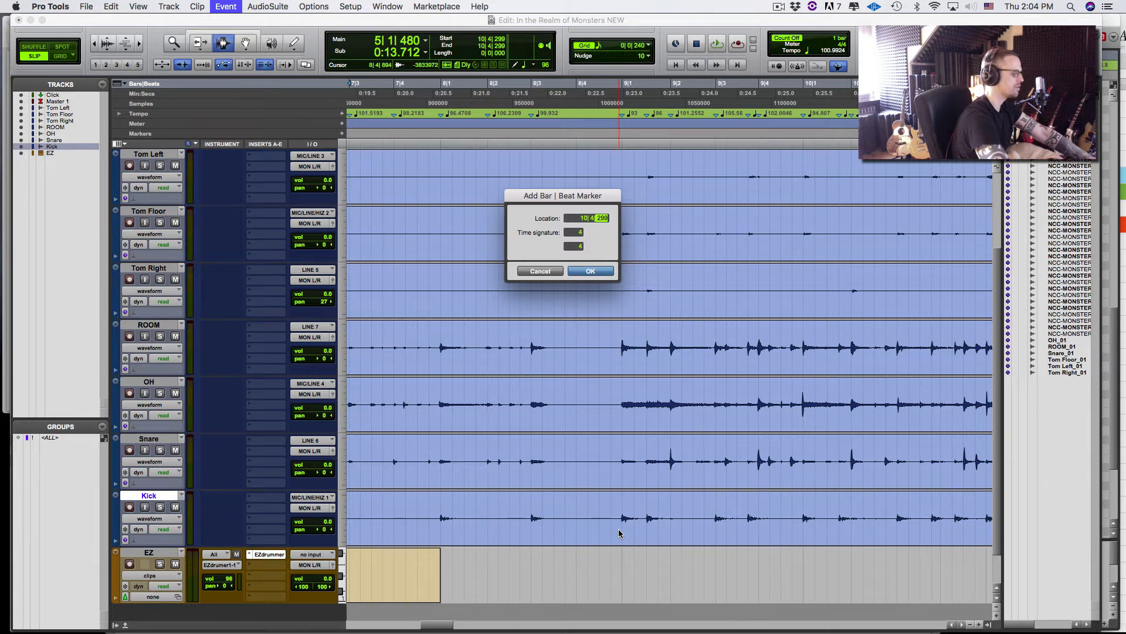
pyautogui.press('Return')
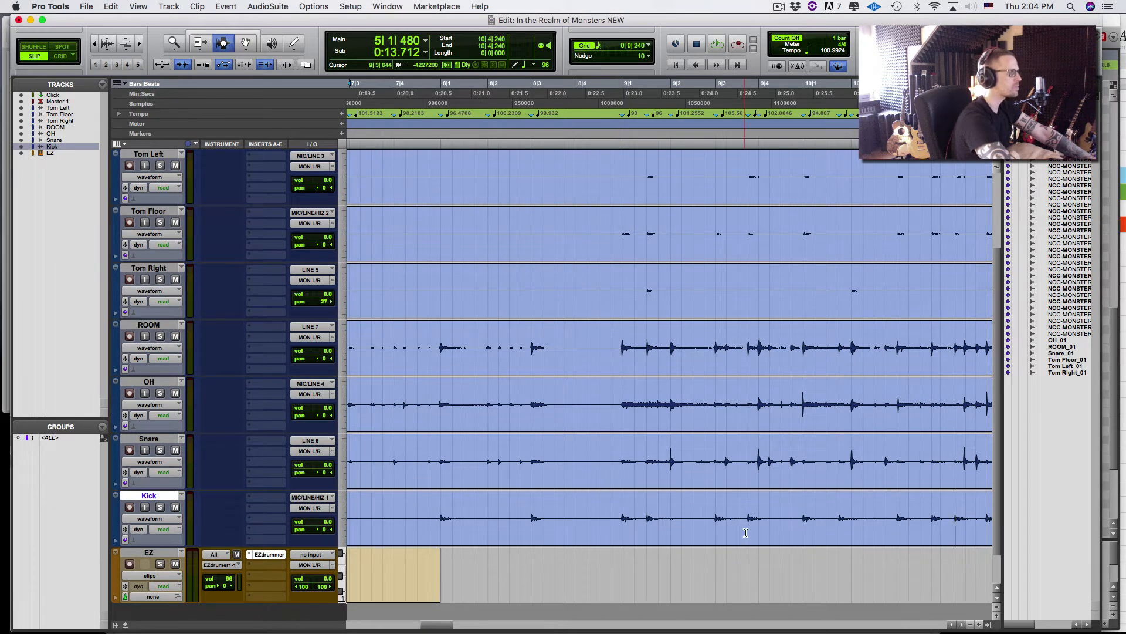
# Turn on the metronome click and play the drums from 10|3|145 to check them against the tempo map
pyautogui.hscroll(5, 895, 526)
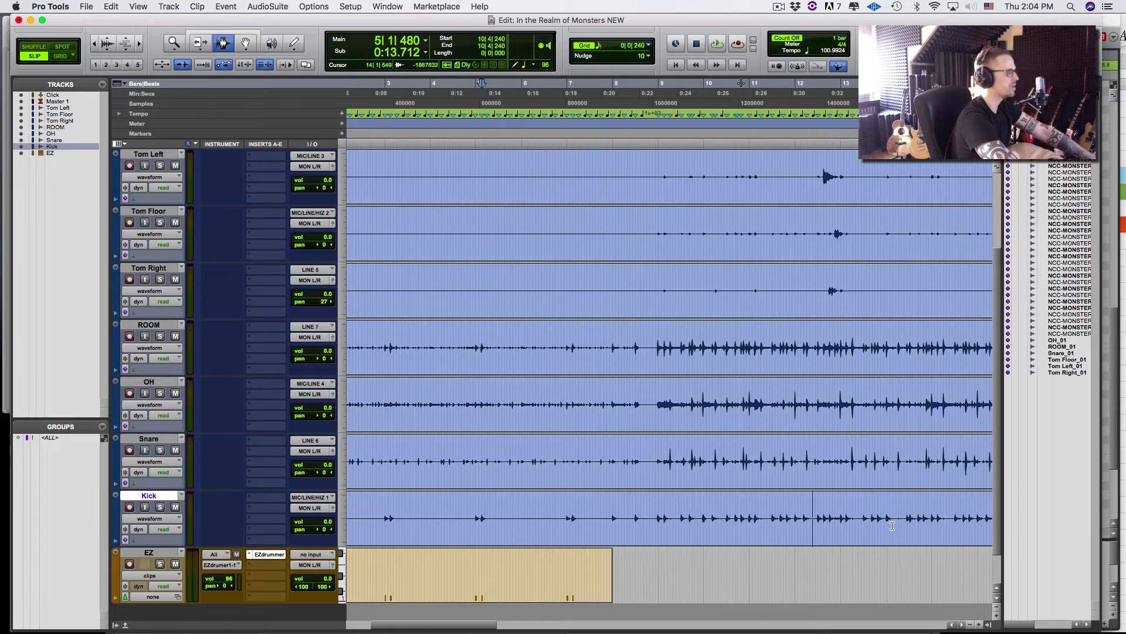
pyautogui.click(619, 522)
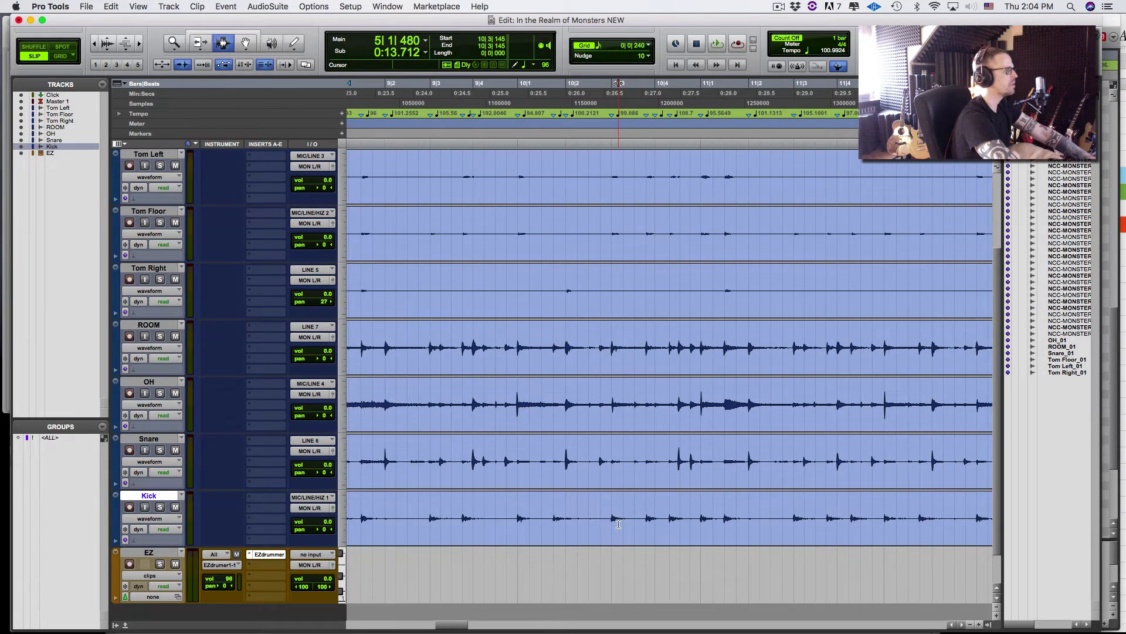
pyautogui.press('KP_7')
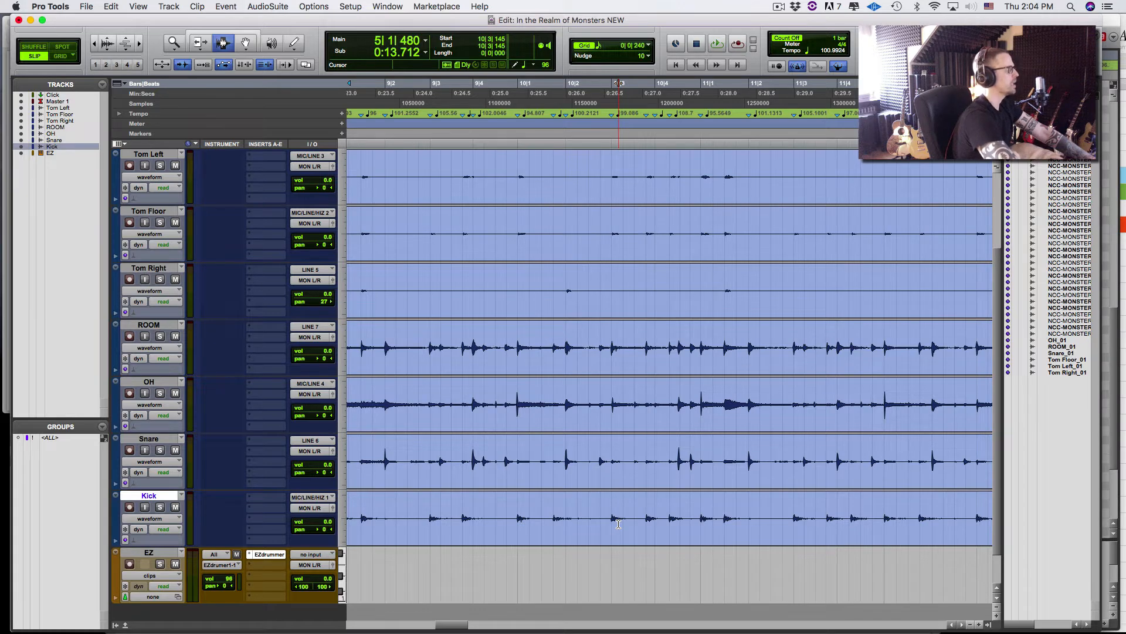
pyautogui.press('space')
pyautogui.press('space')
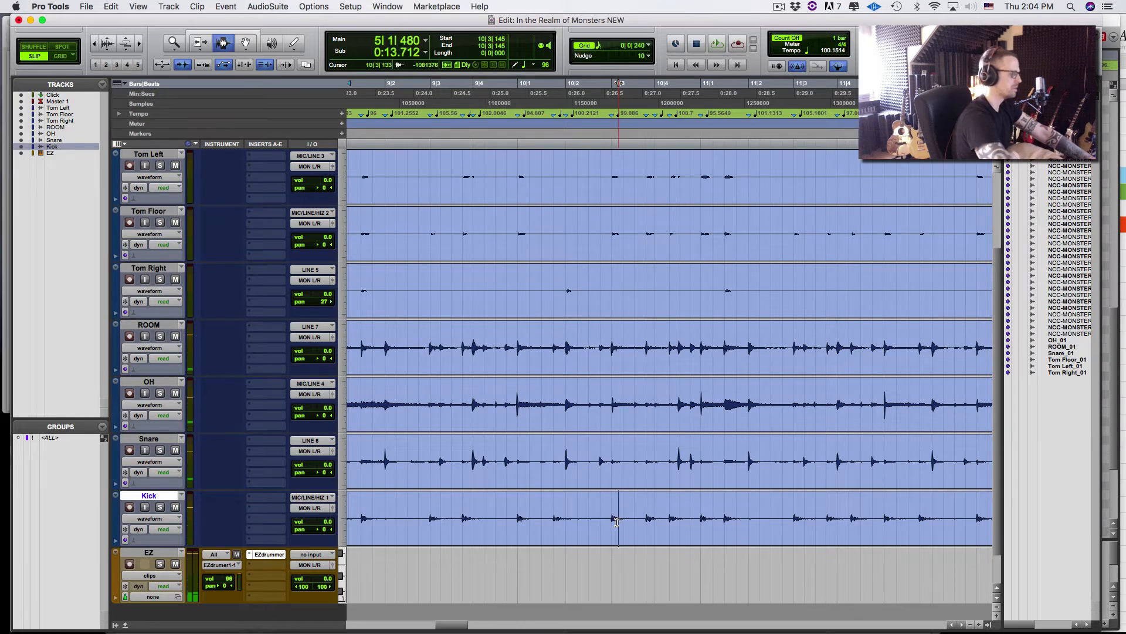
pyautogui.hotkey('shift', '/')
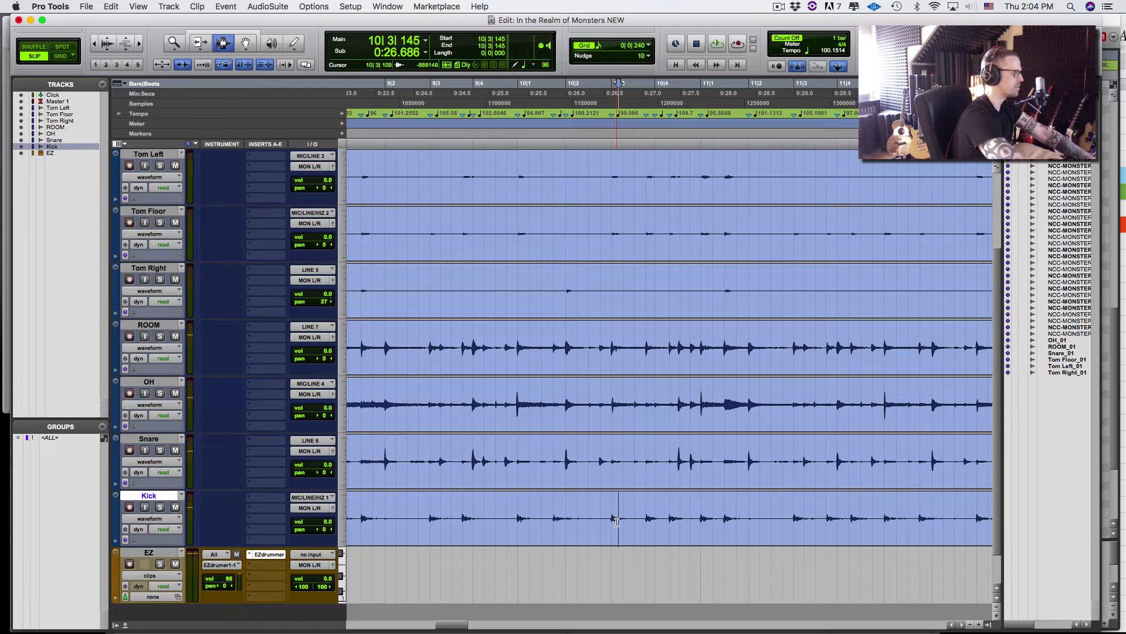
pyautogui.press('space')
pyautogui.press('space')
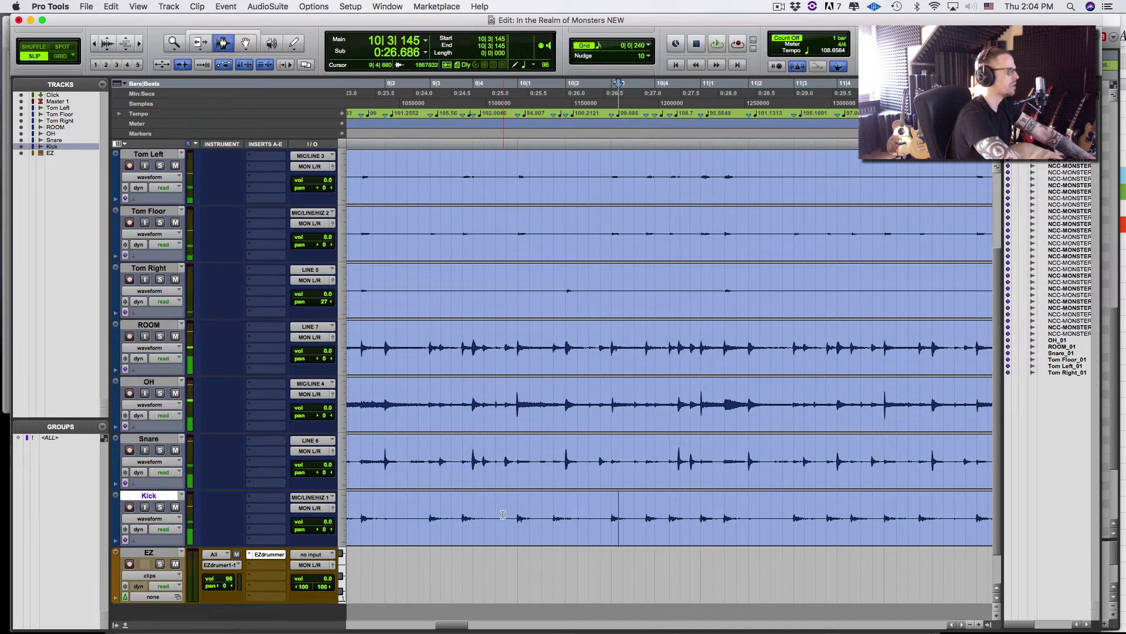
# Play the drums with the click from 9|4|647 and again from 10|1|726 to check the mapped beats
pyautogui.click(503, 514)
pyautogui.press('space')
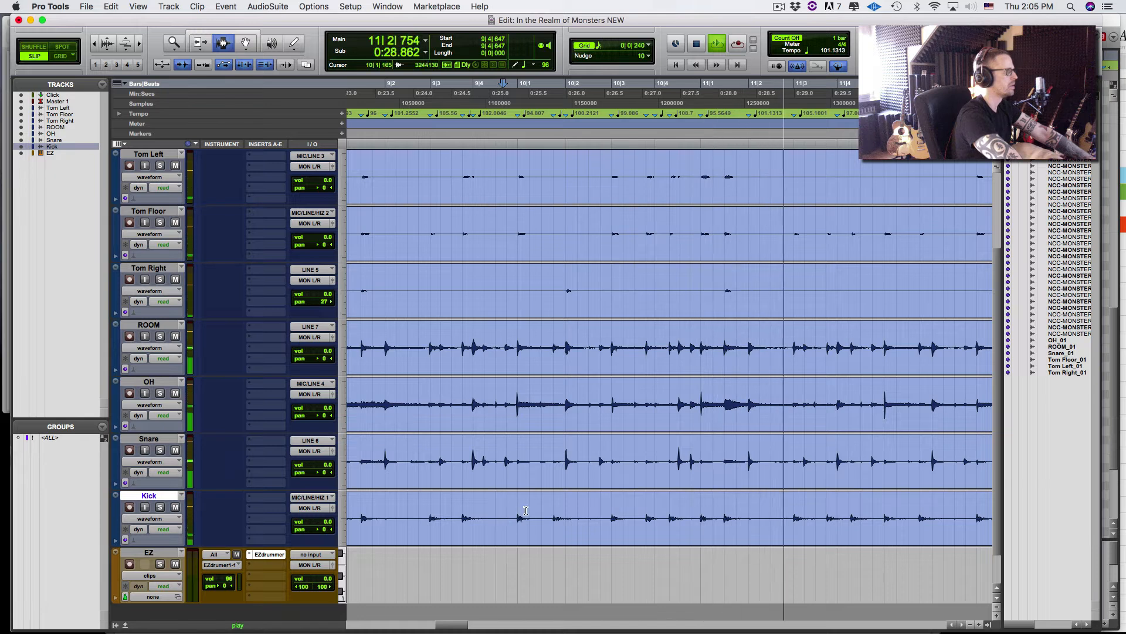
pyautogui.click(554, 512)
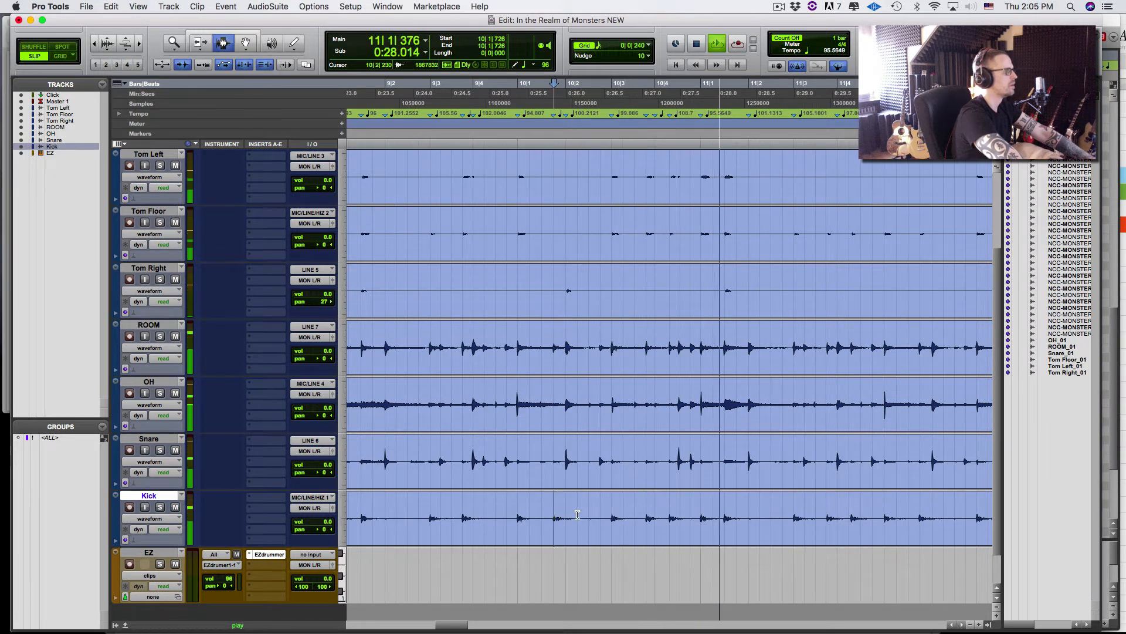
pyautogui.press('space')
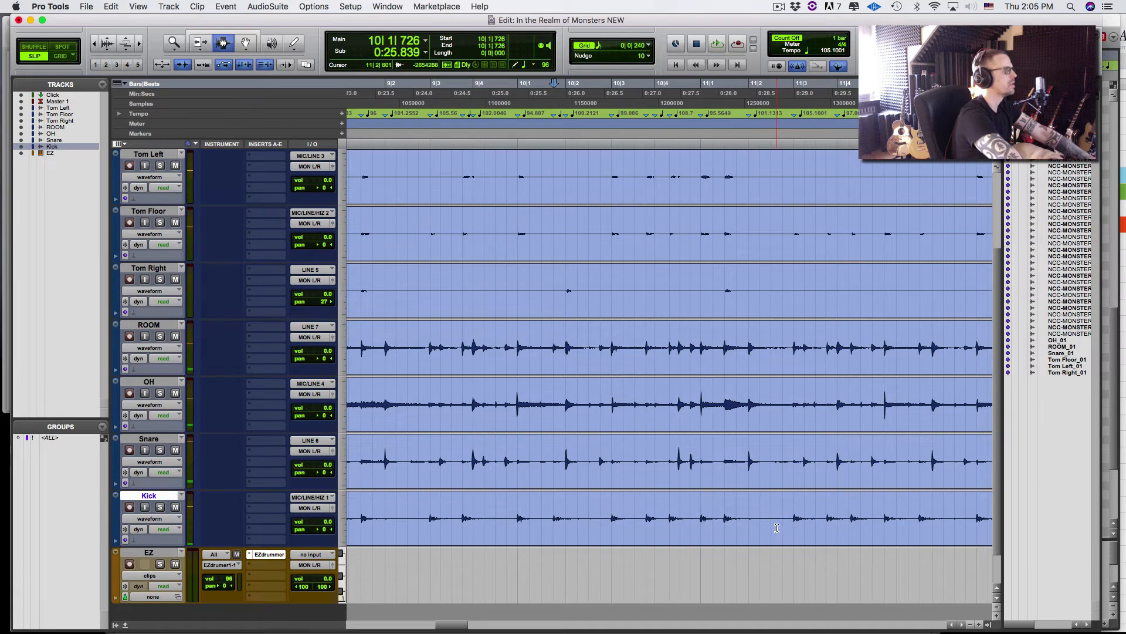
# Move on to the kick hit on beat 3 of bar 11 and add a 4/4 bar/beat marker at 11|3|000
pyautogui.click(777, 530)
pyautogui.press('Tab')
pyautogui.press('space')
pyautogui.press('space')
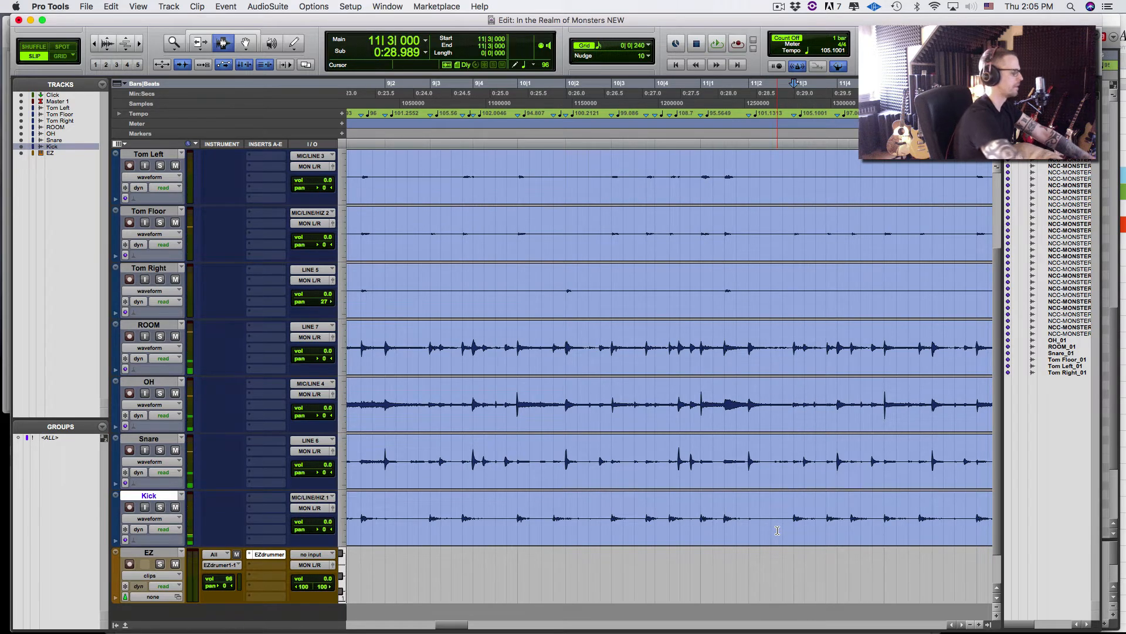
pyautogui.press('super+i')
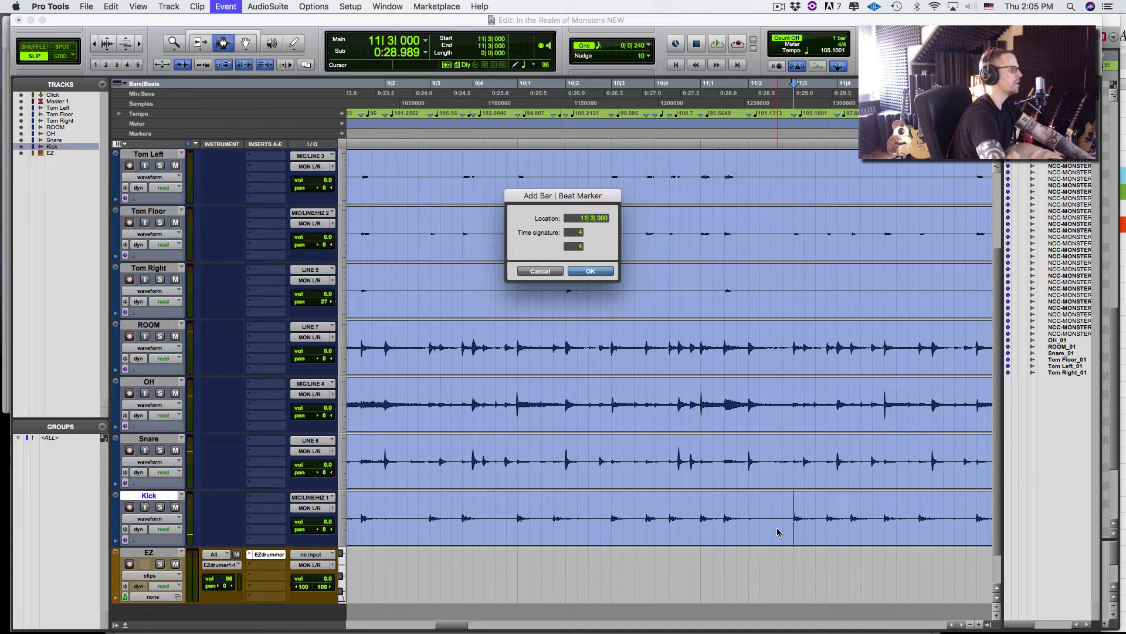
pyautogui.press('Return')
# Add a 4/4 bar/beat marker at the kick hit at 11|3|738 with its location set to 11|3|720
pyautogui.press('Tab')
pyautogui.press('super+i')
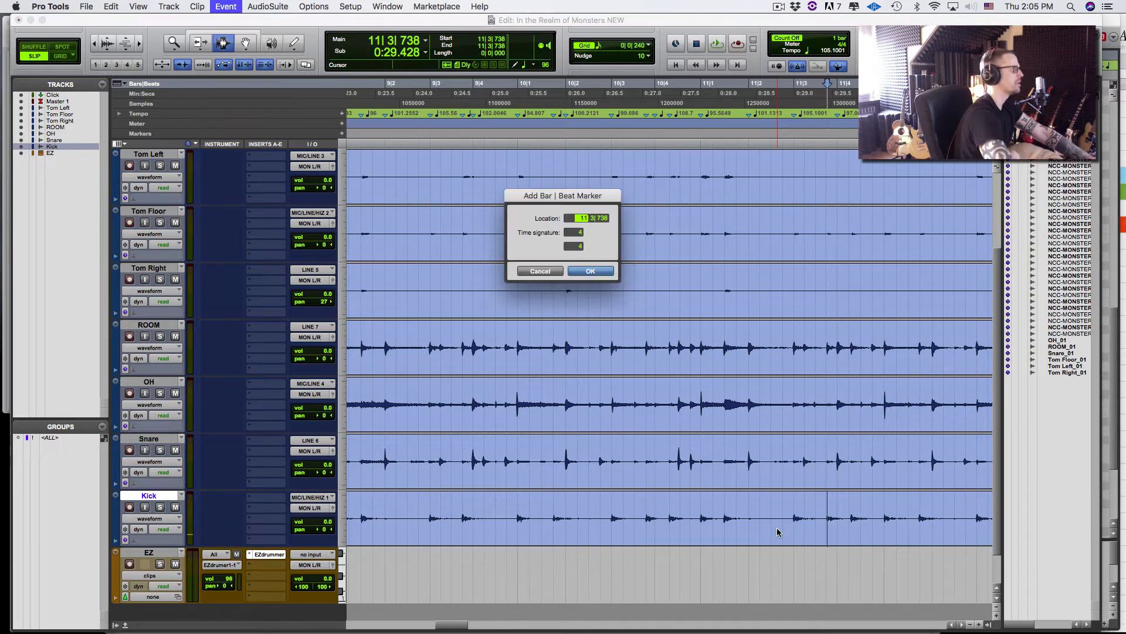
pyautogui.press('.')
pyautogui.press('.')
pyautogui.write('7')
pyautogui.press('Return')
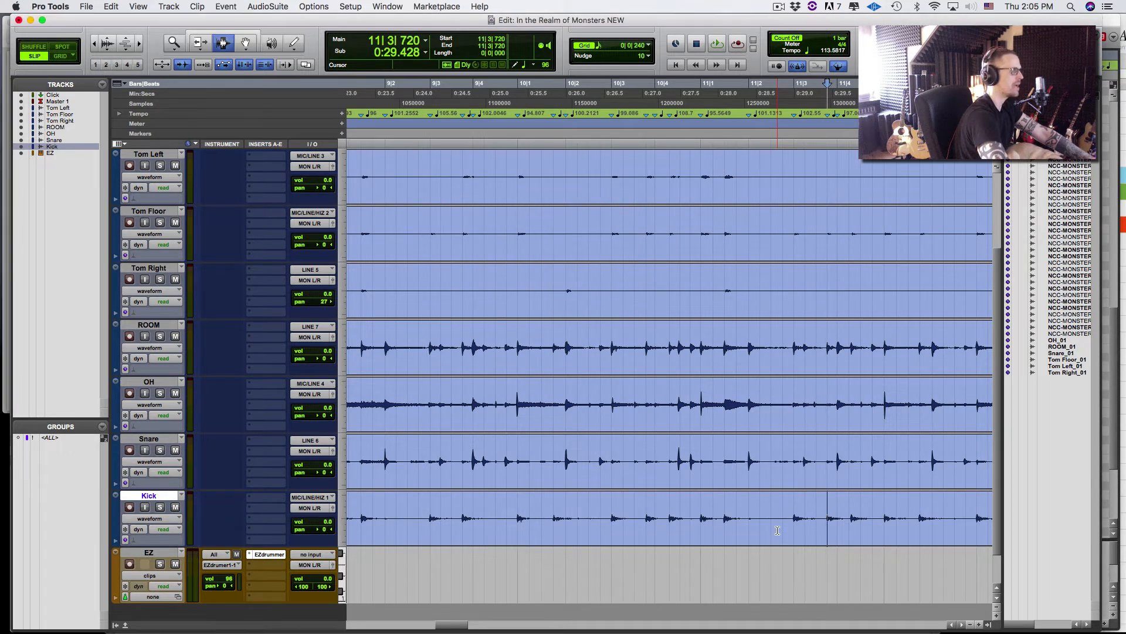
# Add a 4/4 bar/beat marker at the kick hit at 11|4|281 with its location set to 11|4|240
pyautogui.press('Tab')
pyautogui.press('super+i')
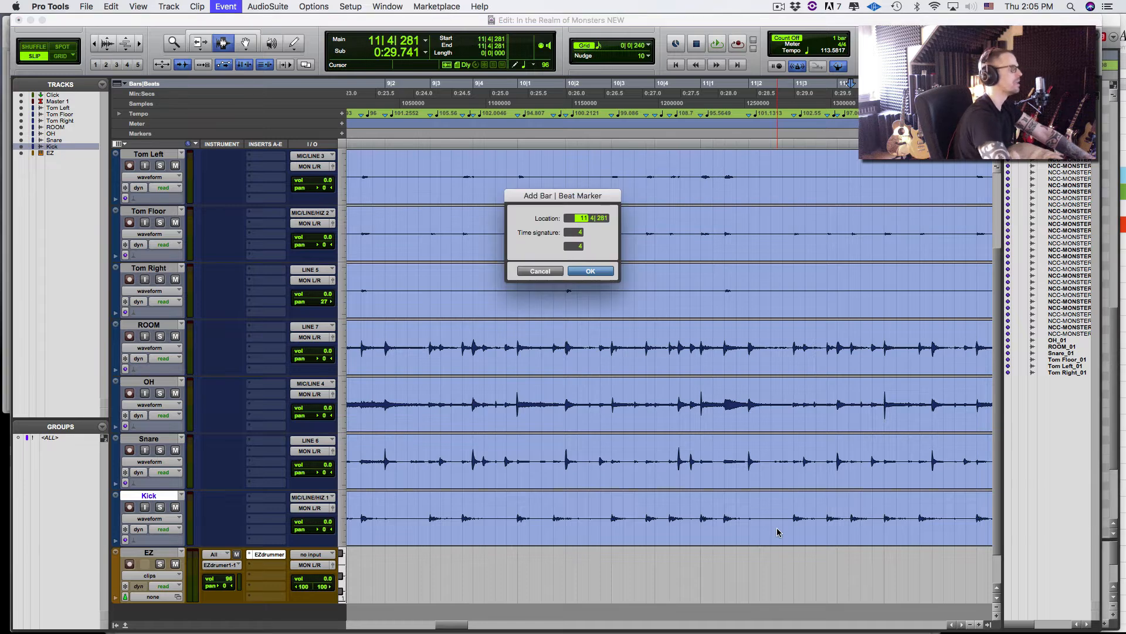
pyautogui.press('.')
pyautogui.press('.')
pyautogui.write('240')
pyautogui.press('Return')
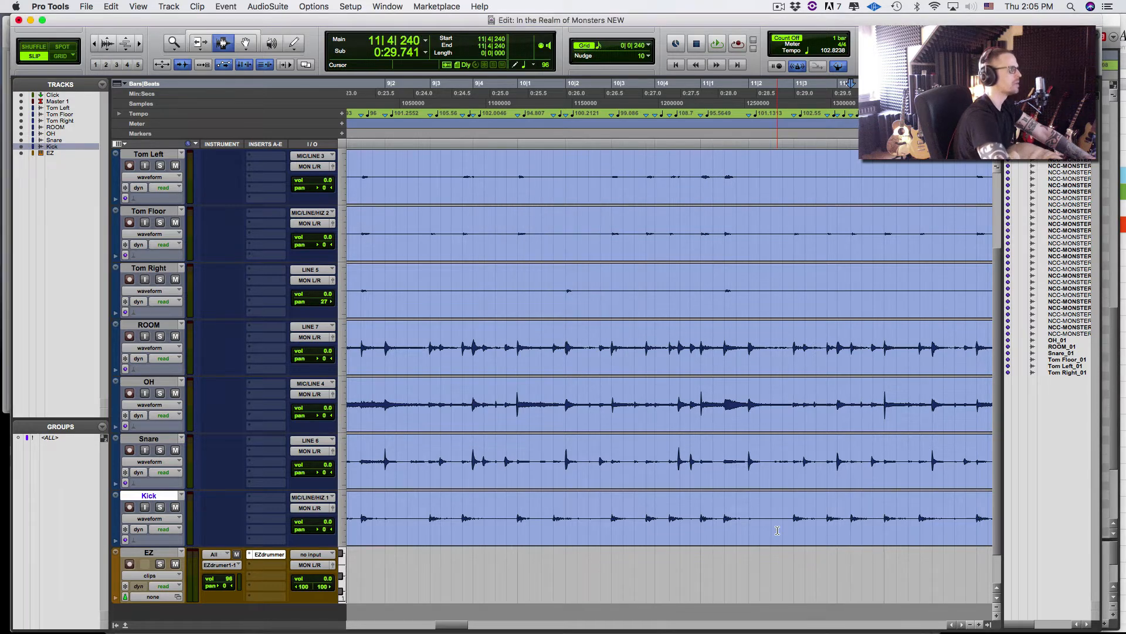
# Add 4/4 bar/beat markers at the kick hits at 12|1|000 and 12|1|703, rounding the second to the nearest sixteenth note
pyautogui.press('Tab')
pyautogui.press('super+i')
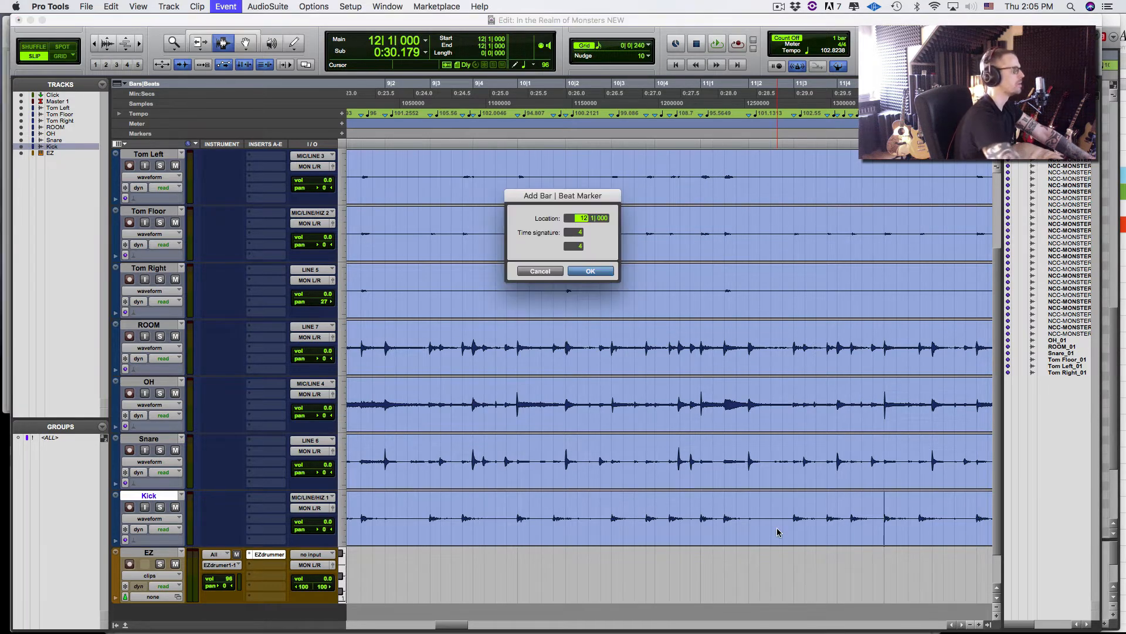
pyautogui.press('Return')
pyautogui.press('Tab')
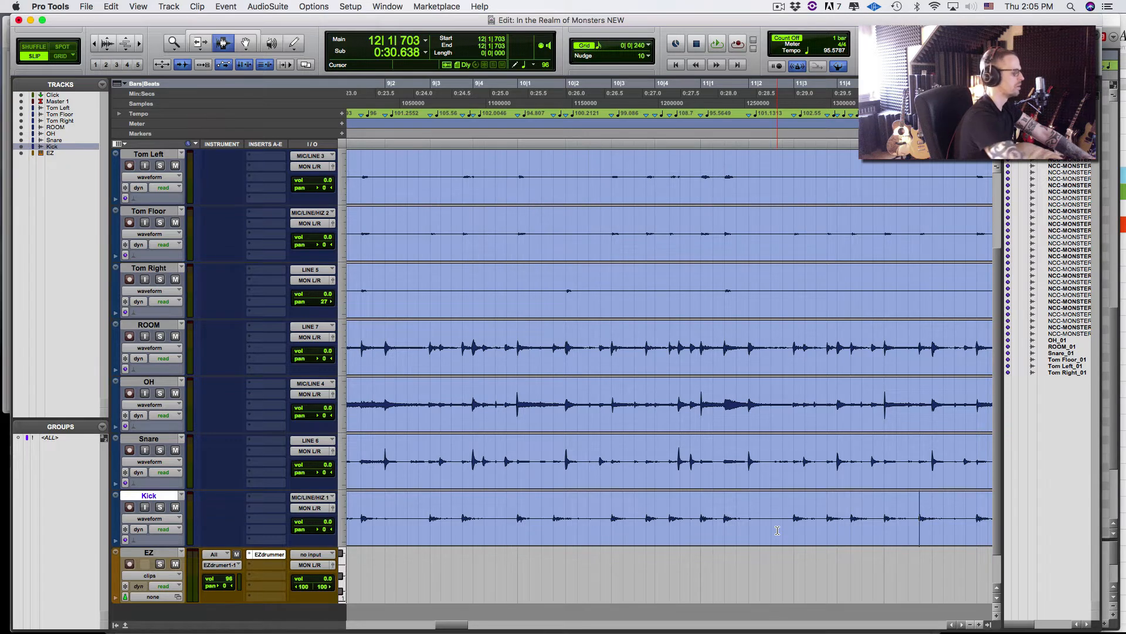
pyautogui.press('super+i')
pyautogui.press('Right')
pyautogui.press('Right')
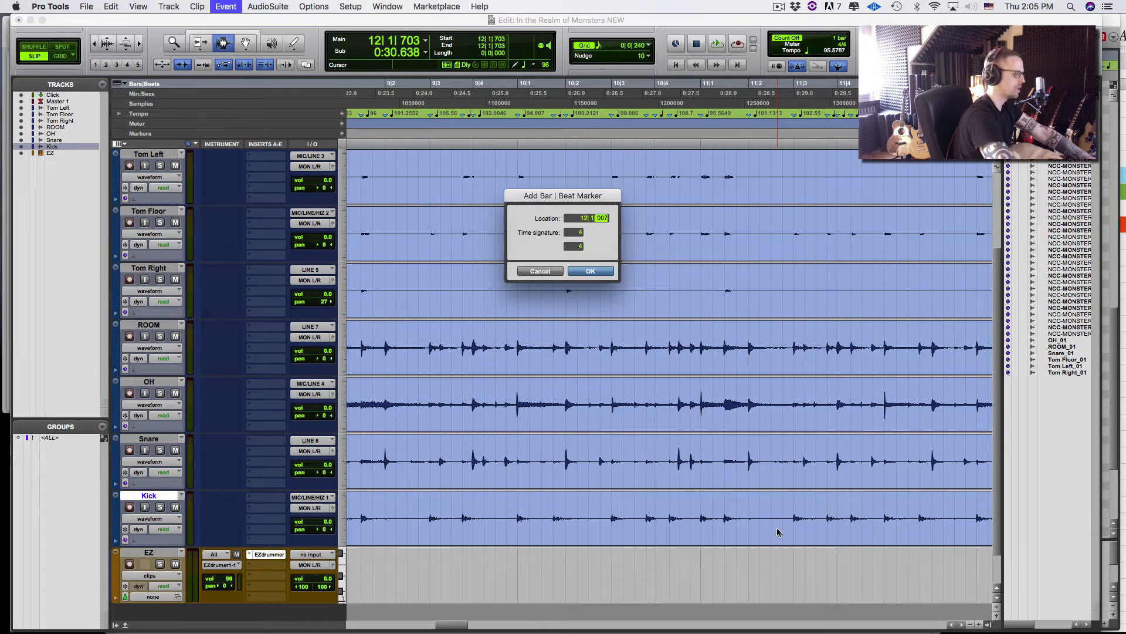
pyautogui.press('Return')
# Add 4/4 bar/beat markers at the next two kick hits in bar 12, located at 12|3|000 and 12|3|480
pyautogui.press('Tab')
pyautogui.press('Tab')
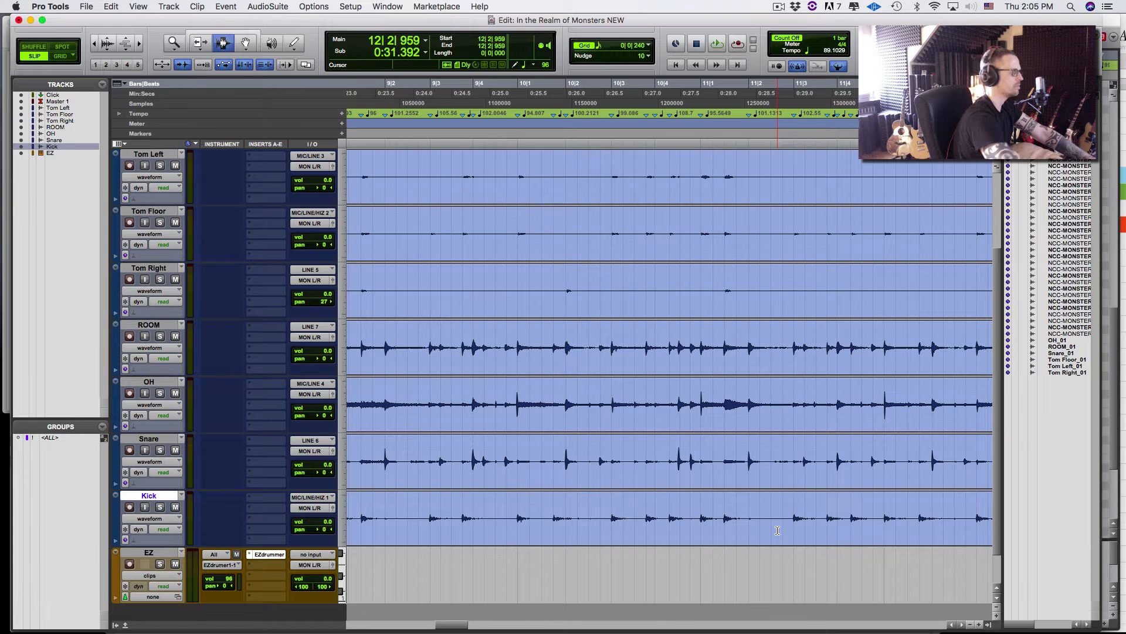
pyautogui.press('super+i')
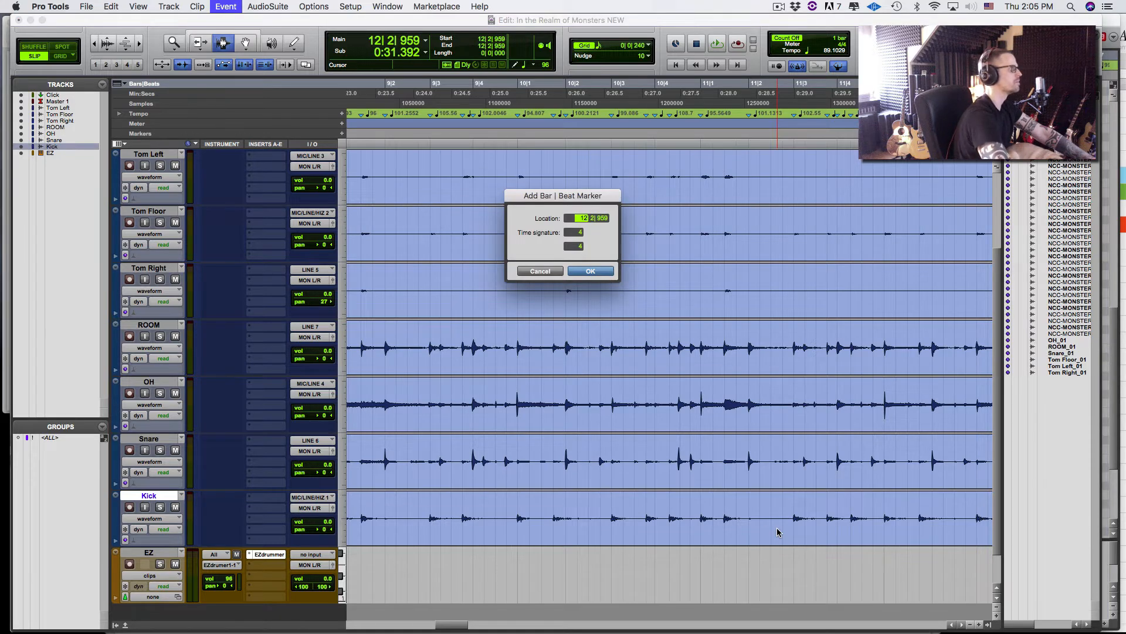
pyautogui.press('Return')
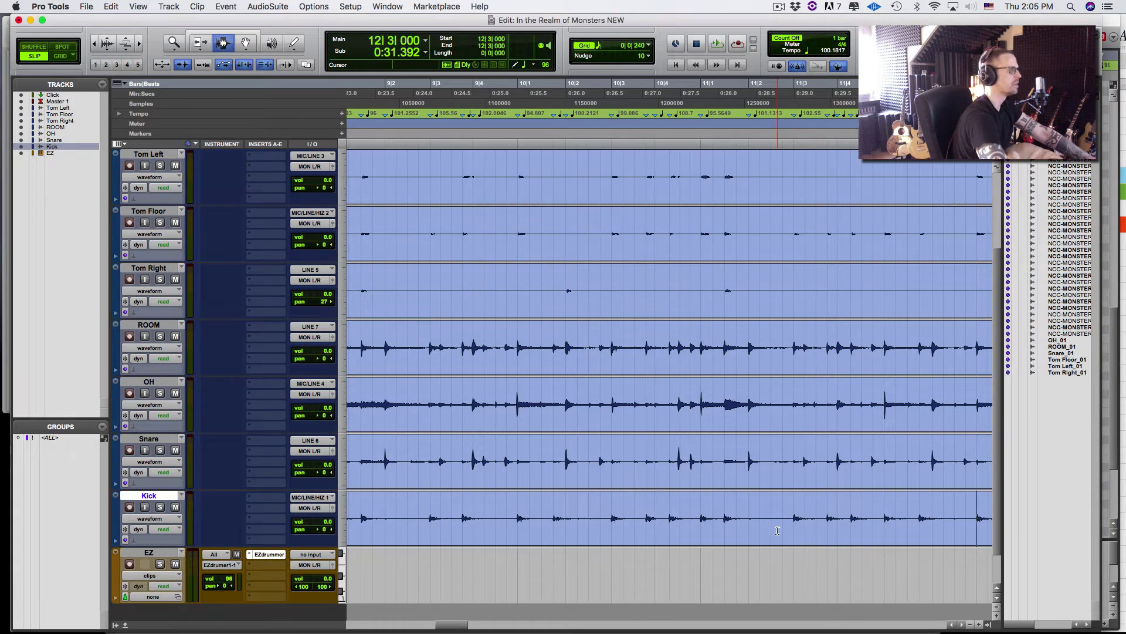
pyautogui.press('Tab')
pyautogui.press('super+i')
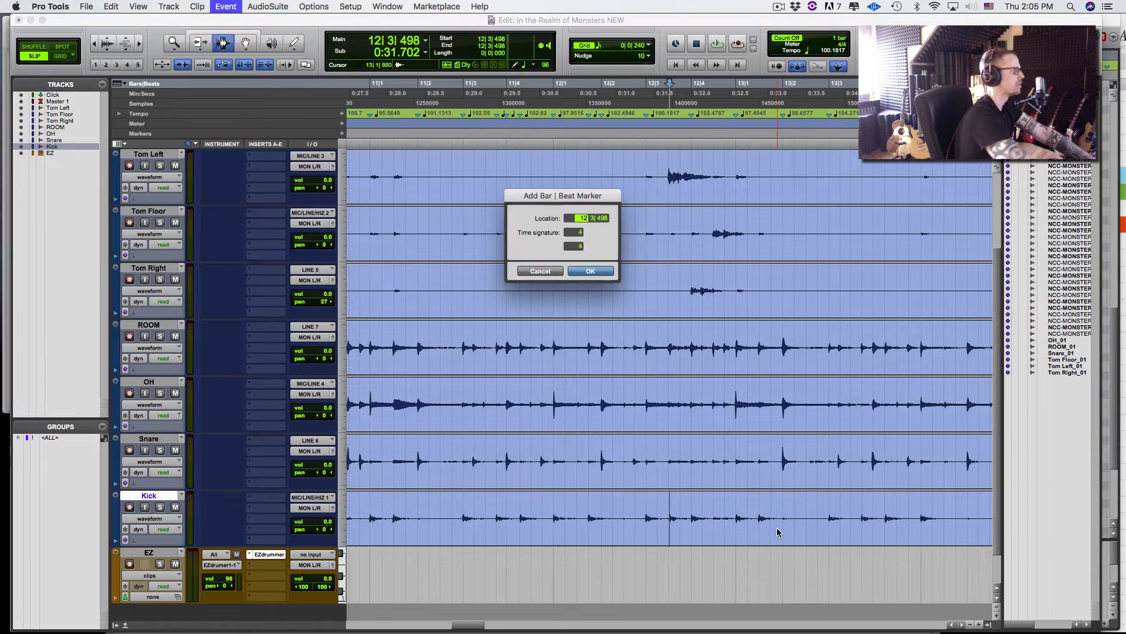
pyautogui.write('480')
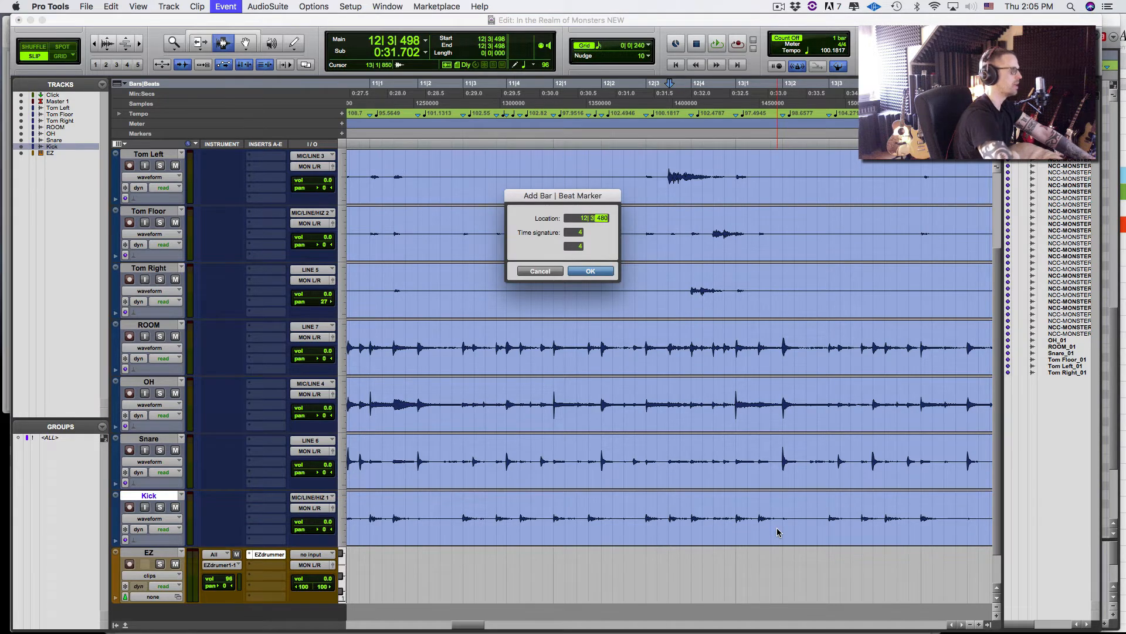
pyautogui.press('Return')
# Add 4/4 bar/beat markers at the following two kick hits, located at 12|4|000 and 13|1|000
pyautogui.press('Tab')
pyautogui.press('super+i')
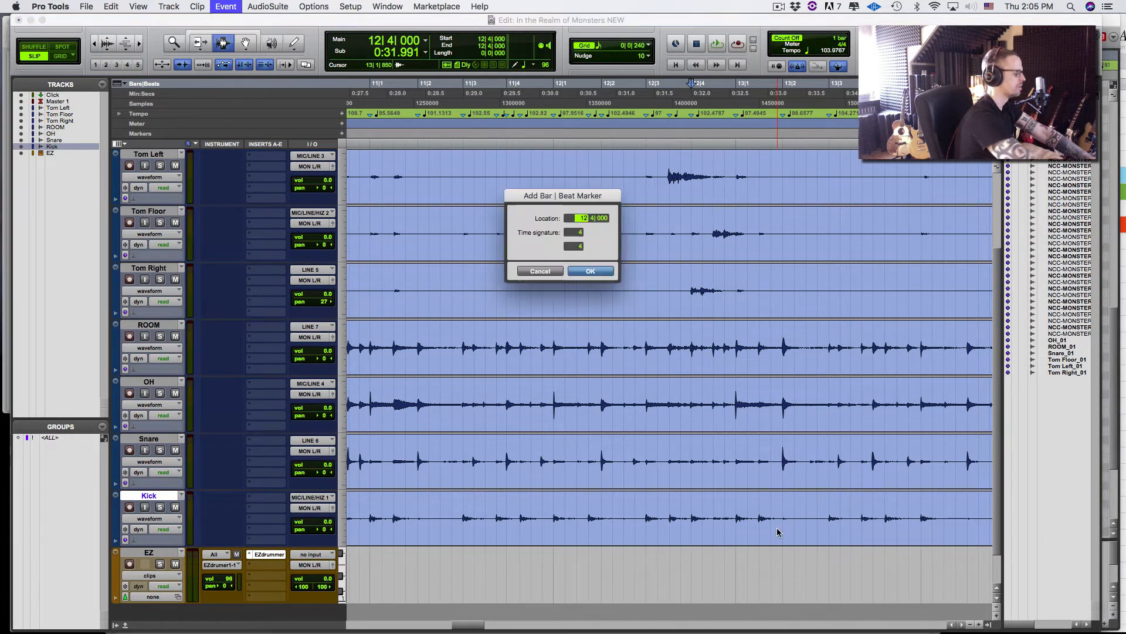
pyautogui.press('Return')
pyautogui.press('Tab')
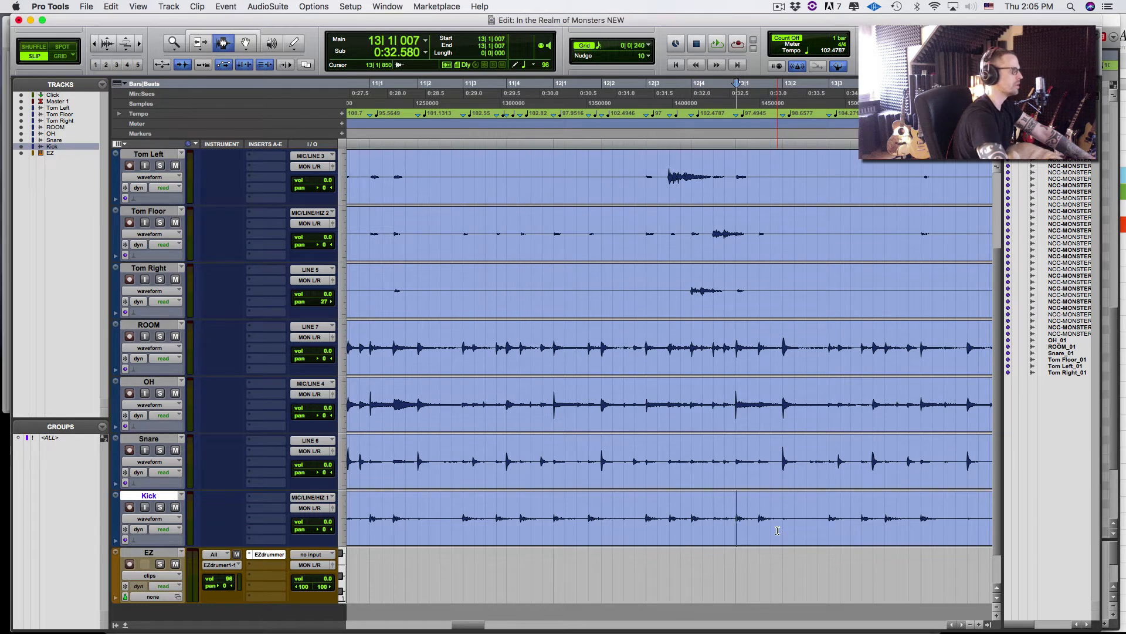
pyautogui.press('super+i')
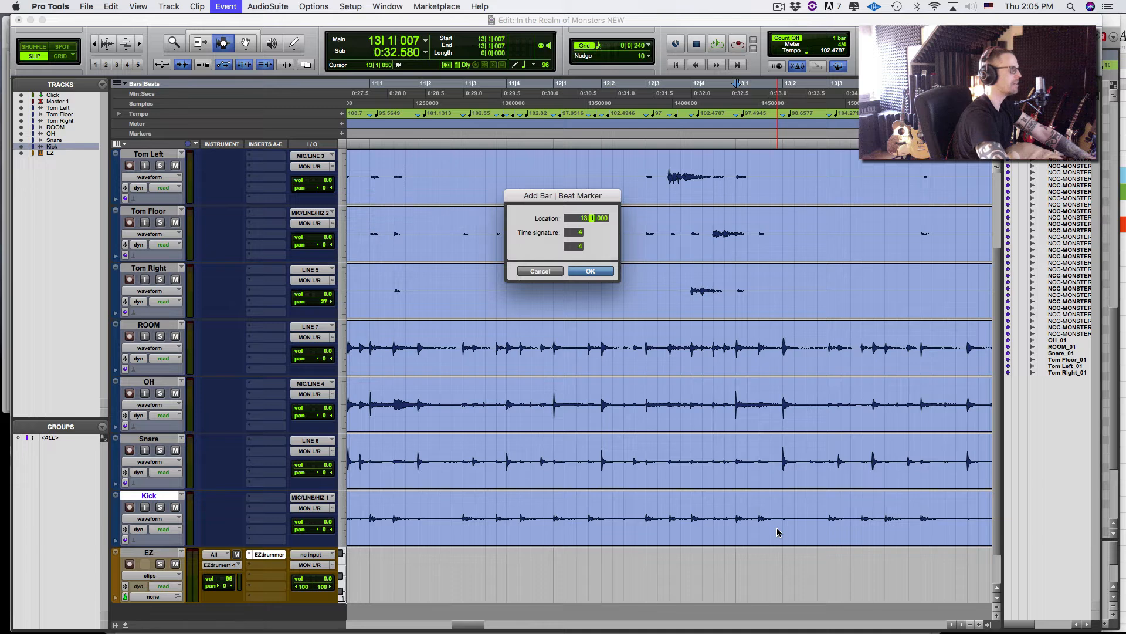
pyautogui.press('Return')
# Add 4/4 bar/beat markers at 13|1|480 and 13|3|000 on their kick hits, skipping the hit on beat 2
pyautogui.press('Tab')
pyautogui.press('super+i')
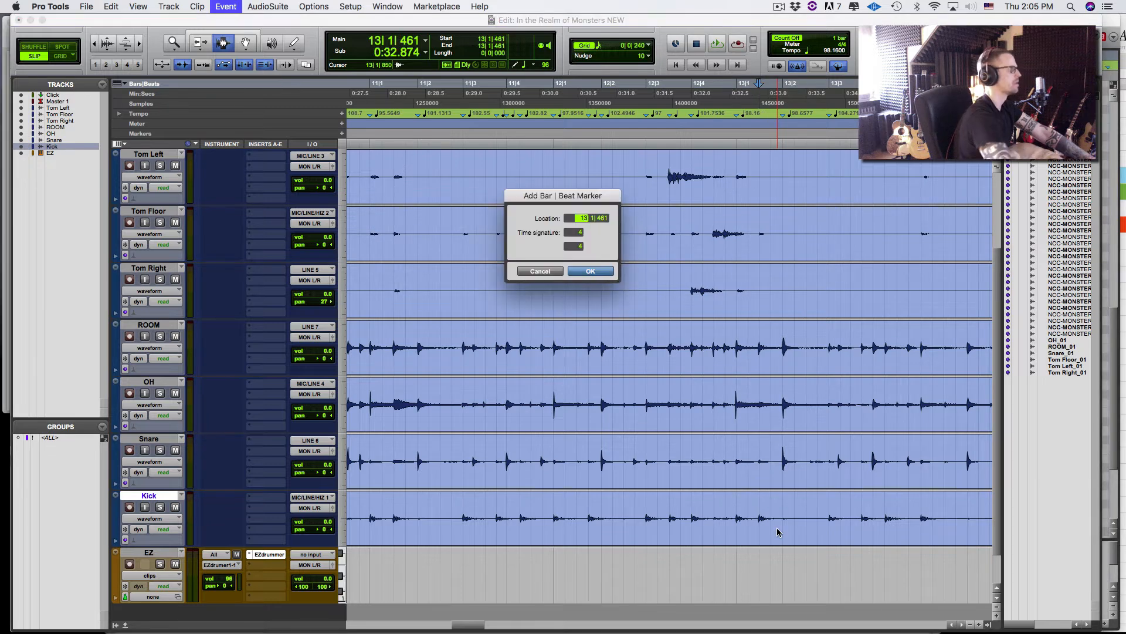
pyautogui.press('Return')
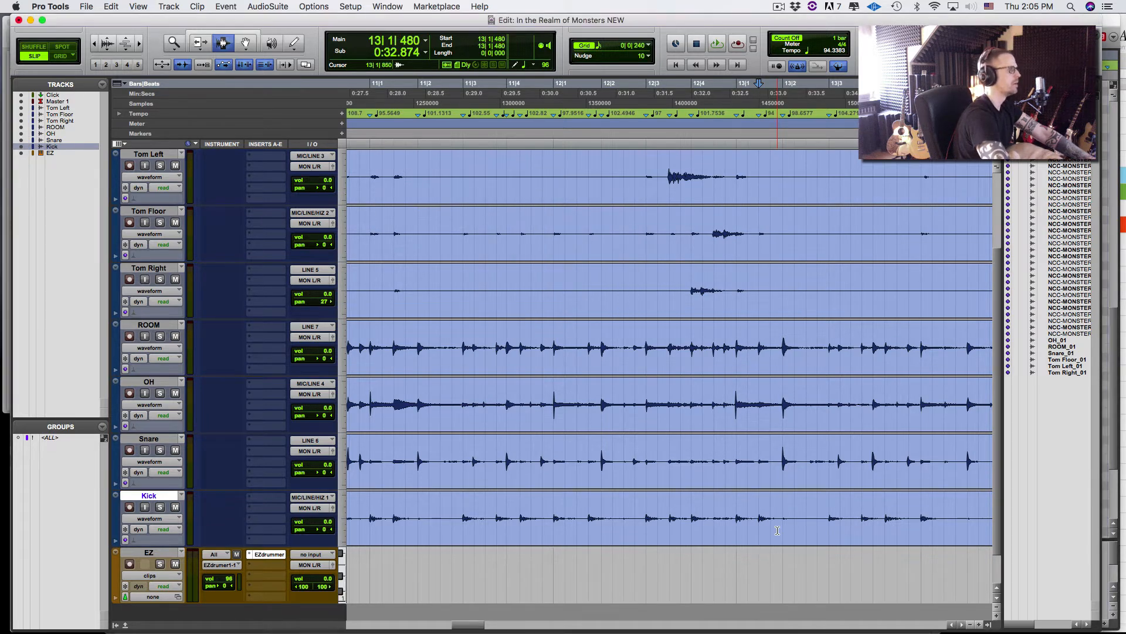
pyautogui.press('Tab')
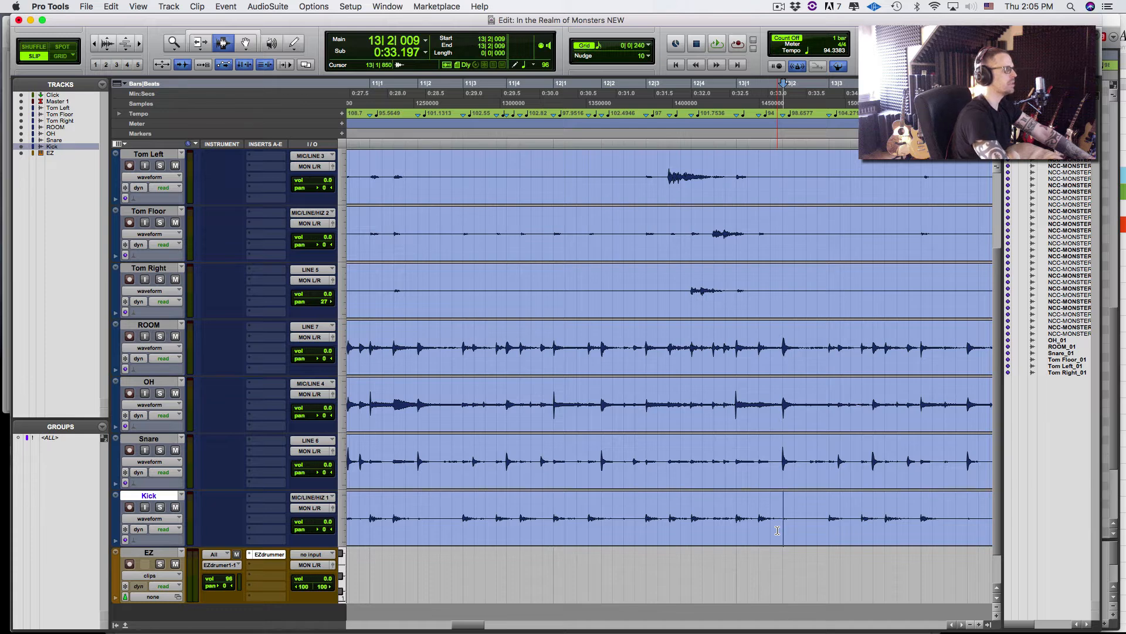
pyautogui.press('Tab')
pyautogui.press('super+i')
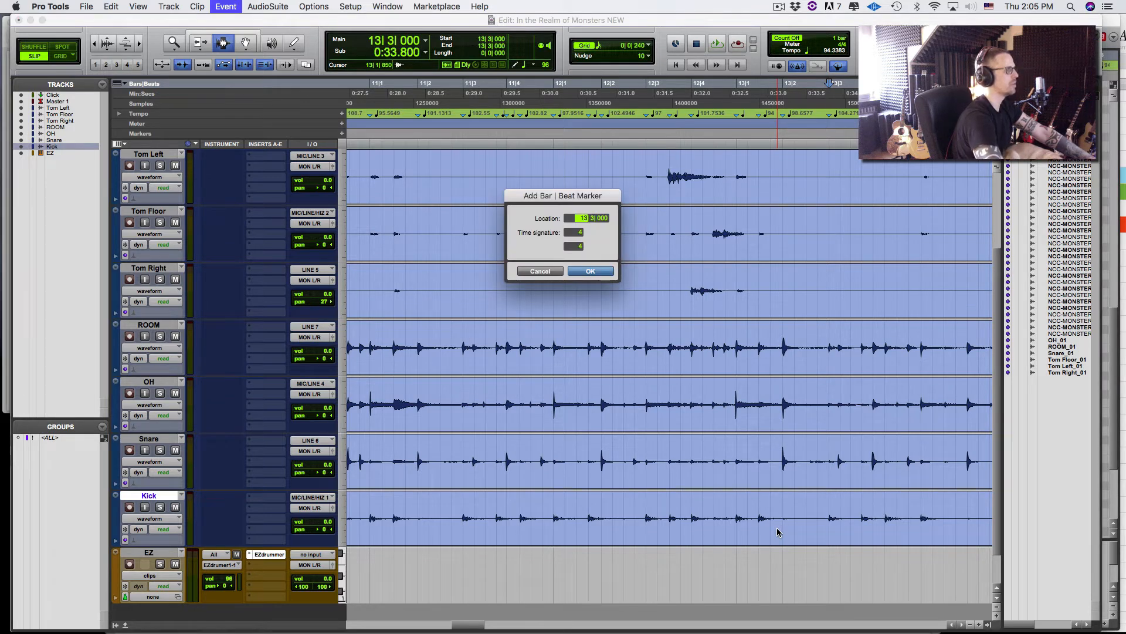
pyautogui.press('Return')
# Add a 4/4 bar/beat marker at the kick hit at 13|3|712 with its location set to 13|3|720
pyautogui.press('Tab')
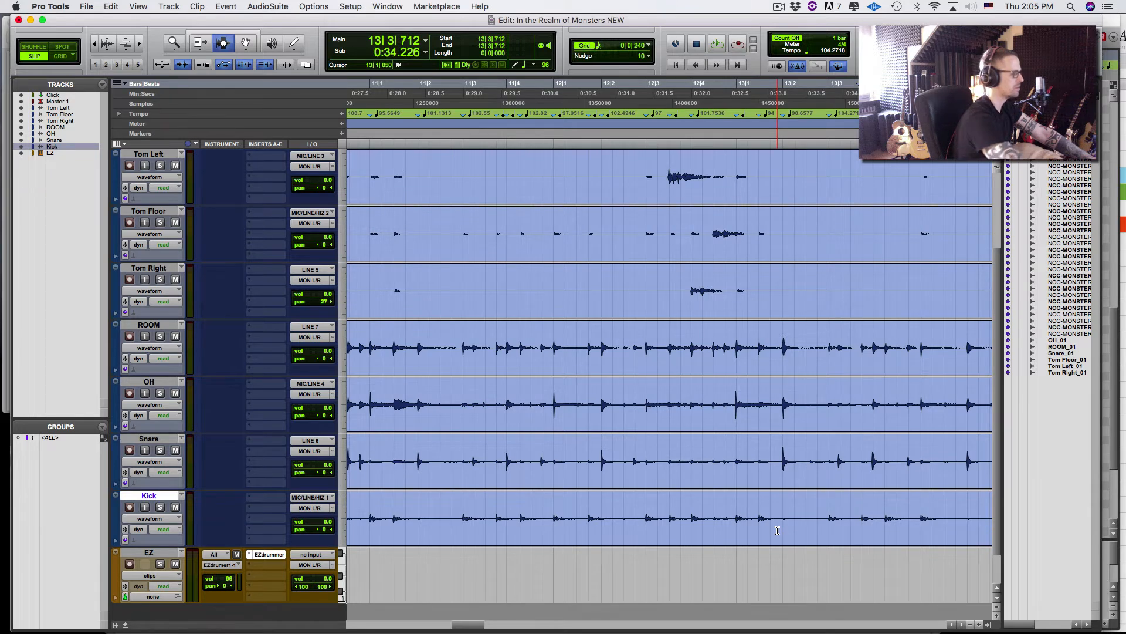
pyautogui.press('super+i')
pyautogui.press('Right')
pyautogui.press('Right')
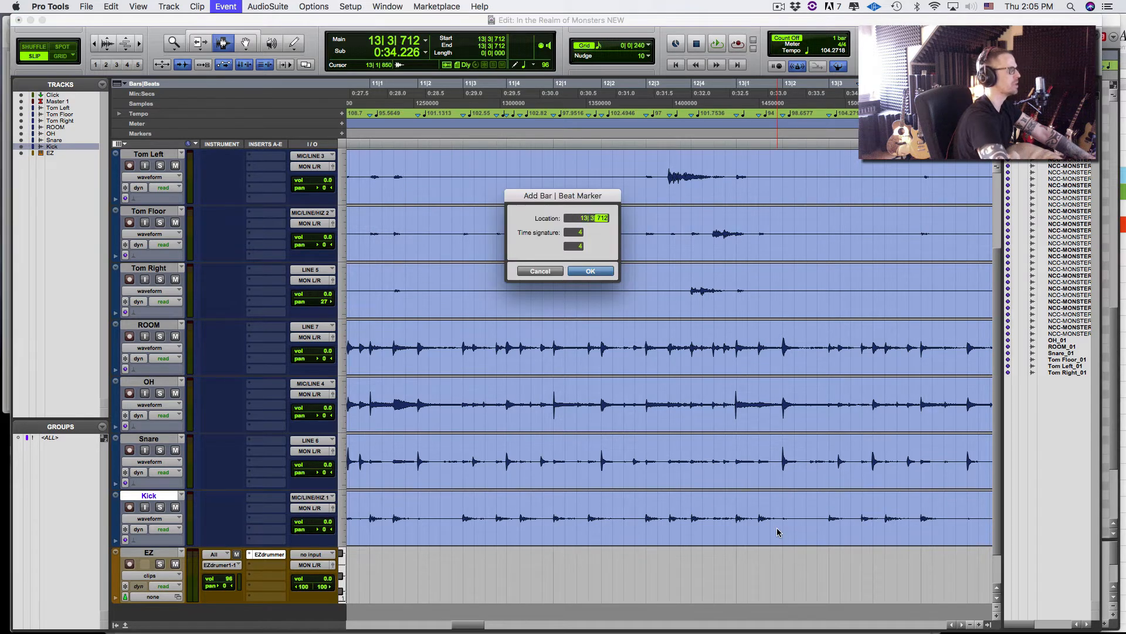
pyautogui.write('720')
pyautogui.press('Return')
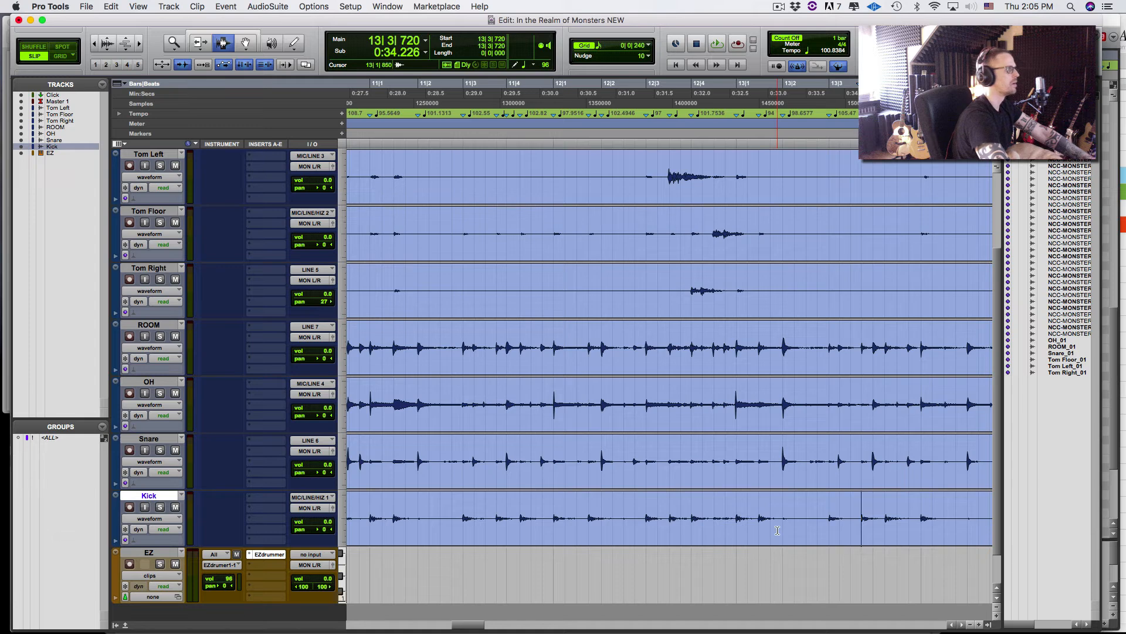
# Add a 4/4 bar/beat marker at the kick hit at 13|4|251 with its location set to 13|4|240
pyautogui.press('Tab')
pyautogui.press('super+i')
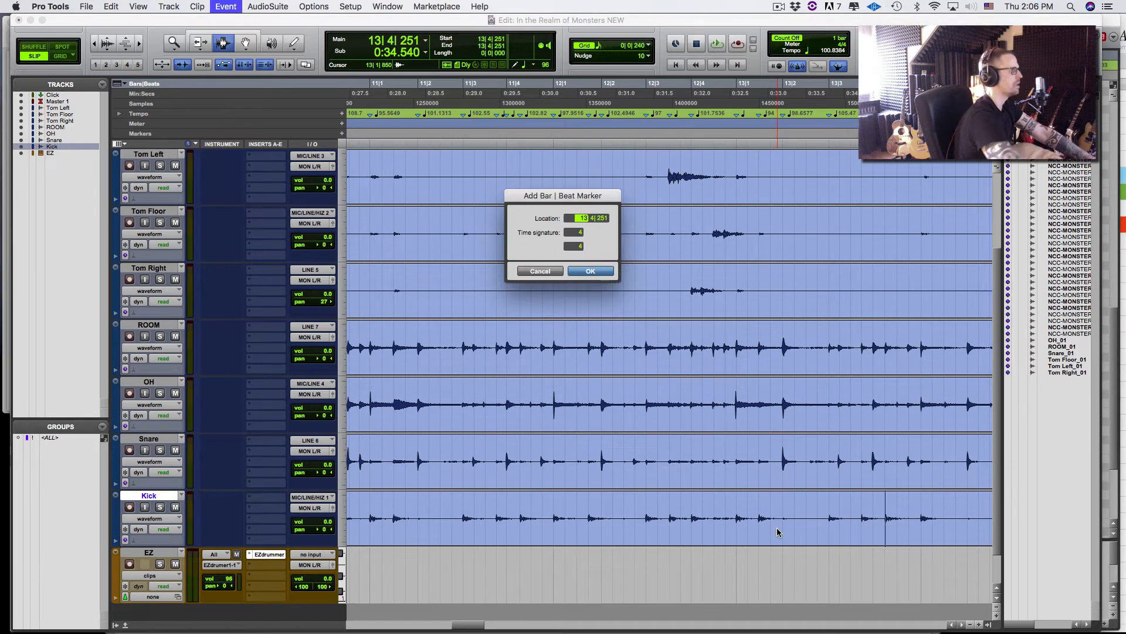
pyautogui.press('Right')
pyautogui.press('Right')
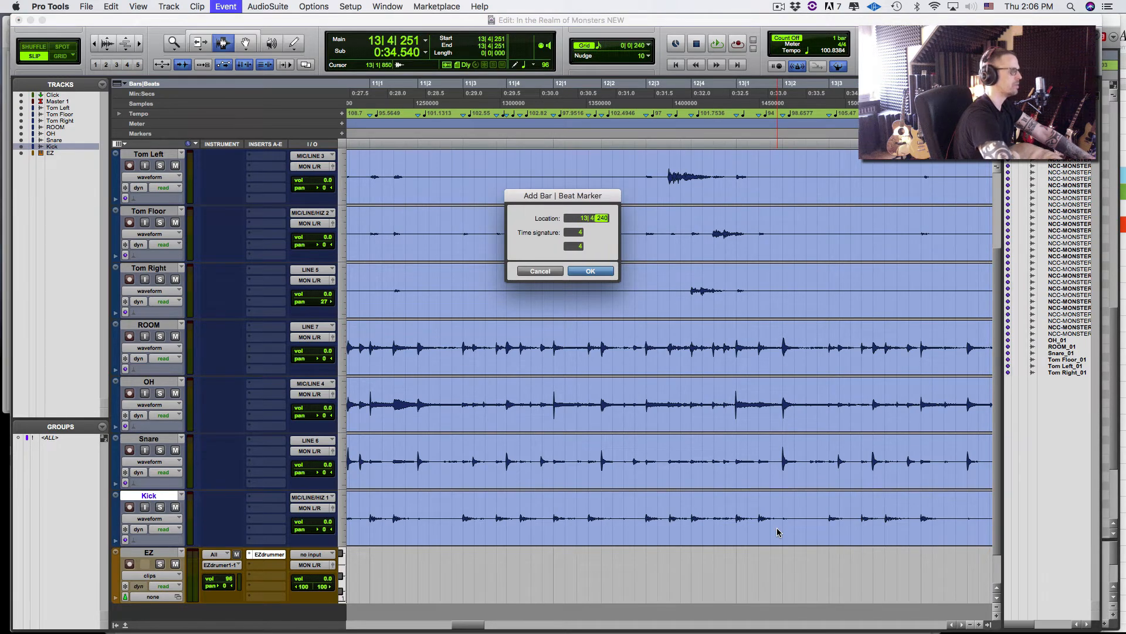
pyautogui.write('240')
pyautogui.press('Return')
# Add a 4/4 bar/beat marker at the kick hit opening bar 14 with its location set to 14|1|000
pyautogui.press('super+i')
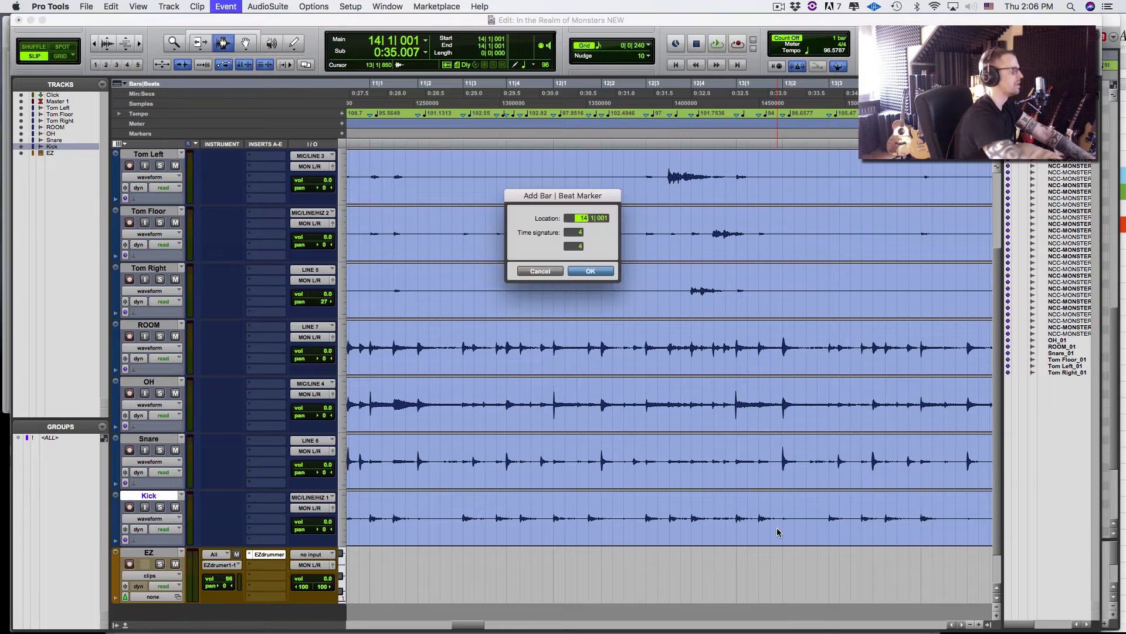
pyautogui.press('Right')
pyautogui.press('Right')
pyautogui.write('0')
pyautogui.press('Return')
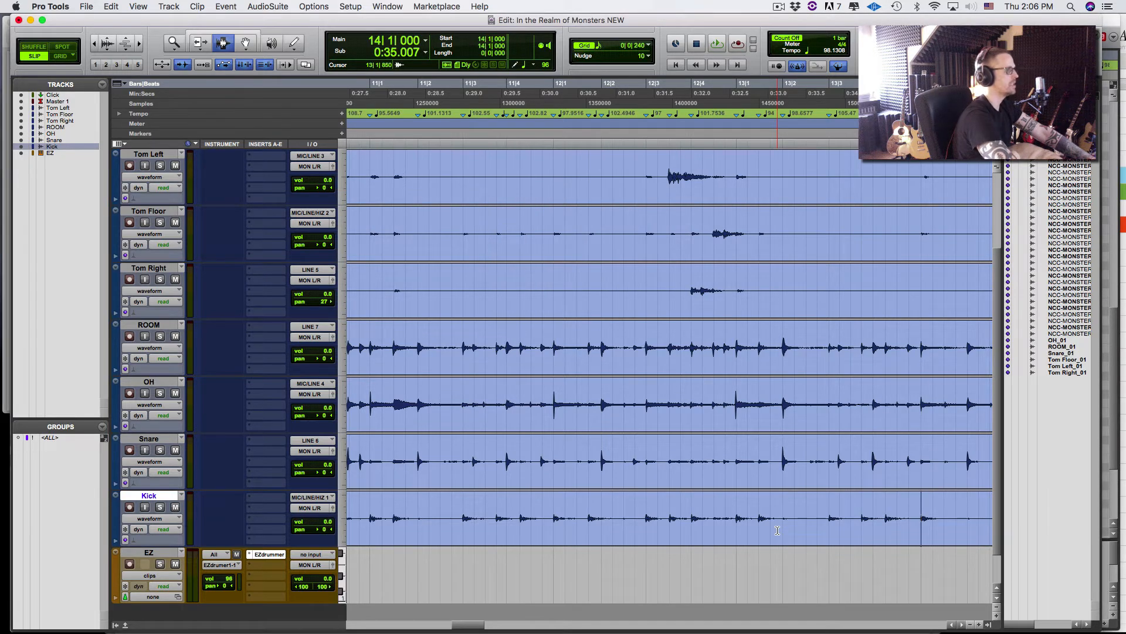
# Add a 4/4 bar/beat marker at the kick hit at 14|2|717, rounding its location to the nearest sixteenth note
pyautogui.press('super+bracketleft')
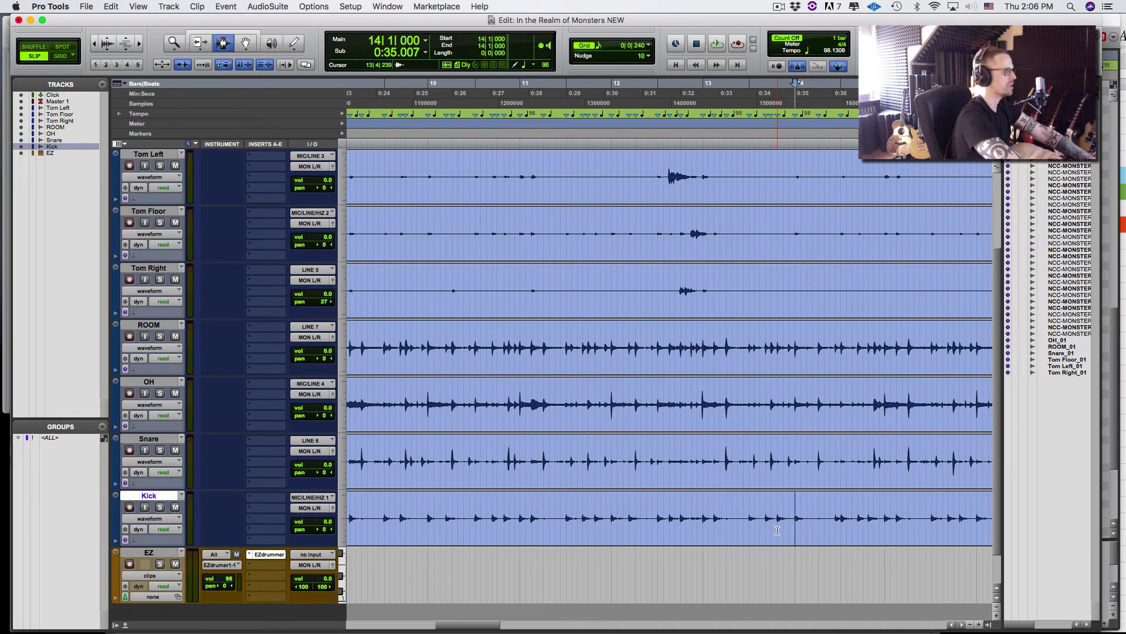
pyautogui.press('Tab')
pyautogui.press('Tab')
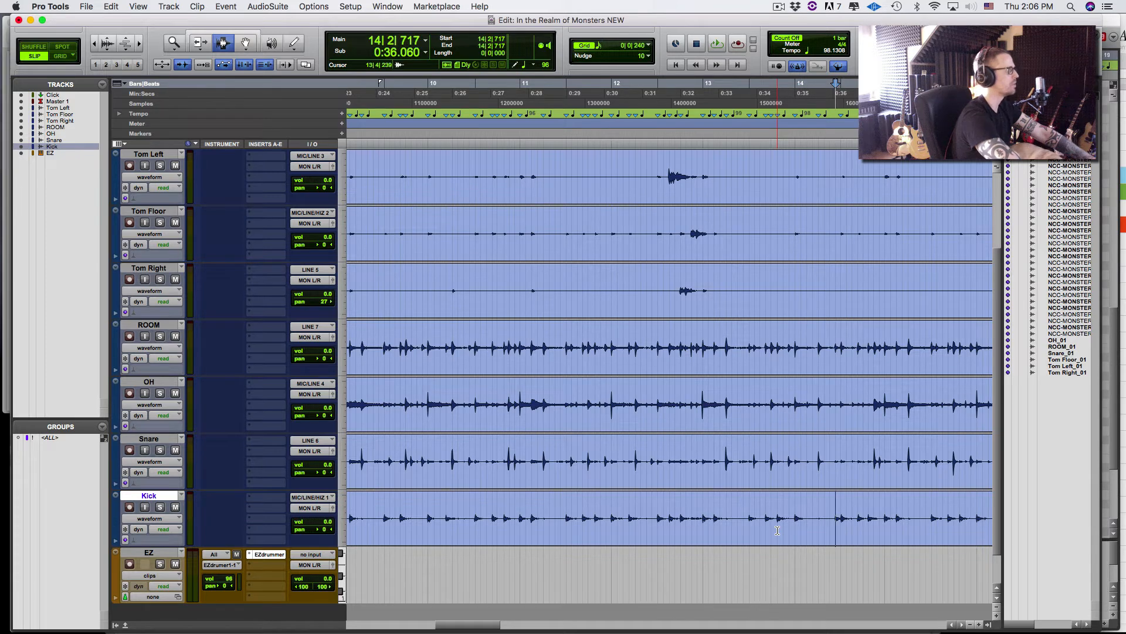
pyautogui.press('super+i')
pyautogui.press('Right')
pyautogui.press('Right')
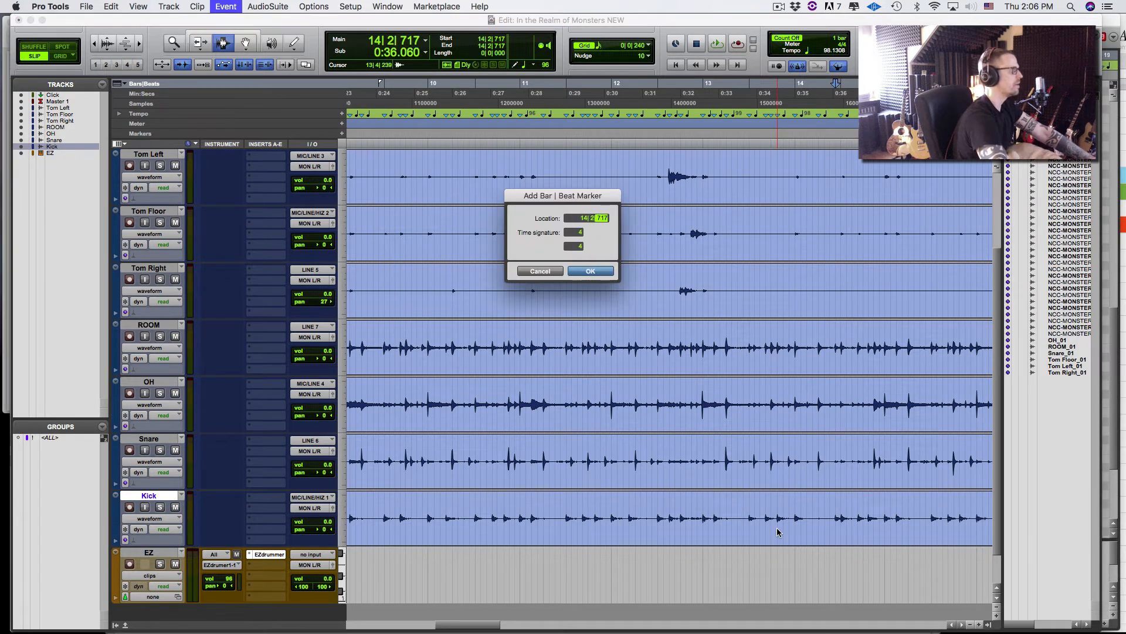
pyautogui.press('Return')
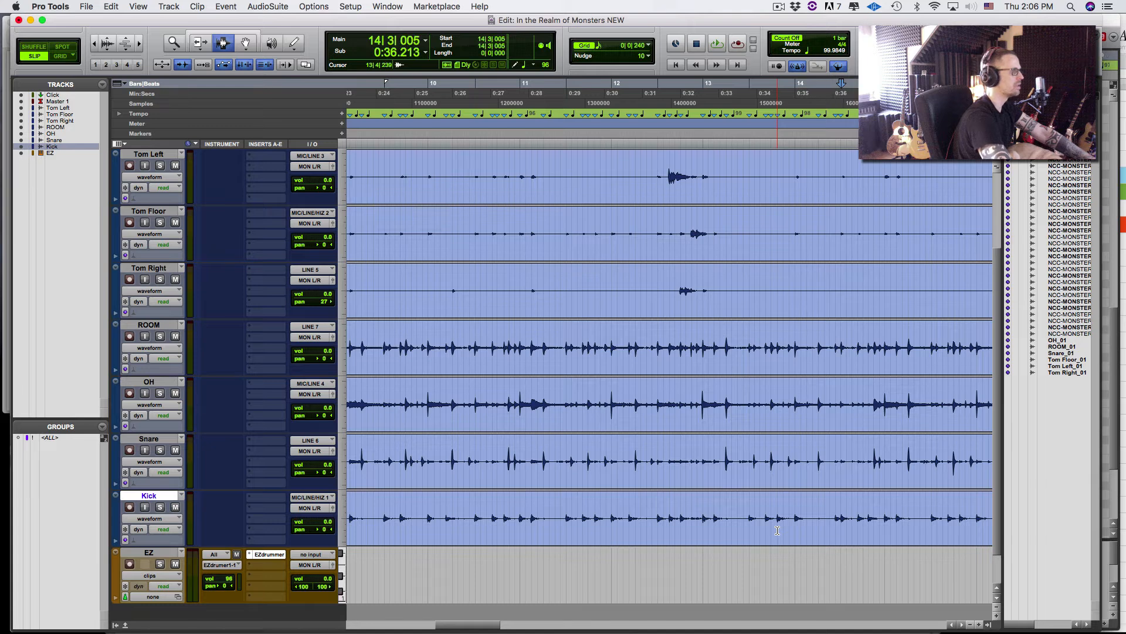
# Add a 4/4 bar/beat marker at the kick hit at 14|3|005 with its location set to 14|3|000
pyautogui.press('super+i')
pyautogui.press('Right')
pyautogui.press('Right')
pyautogui.write('0')
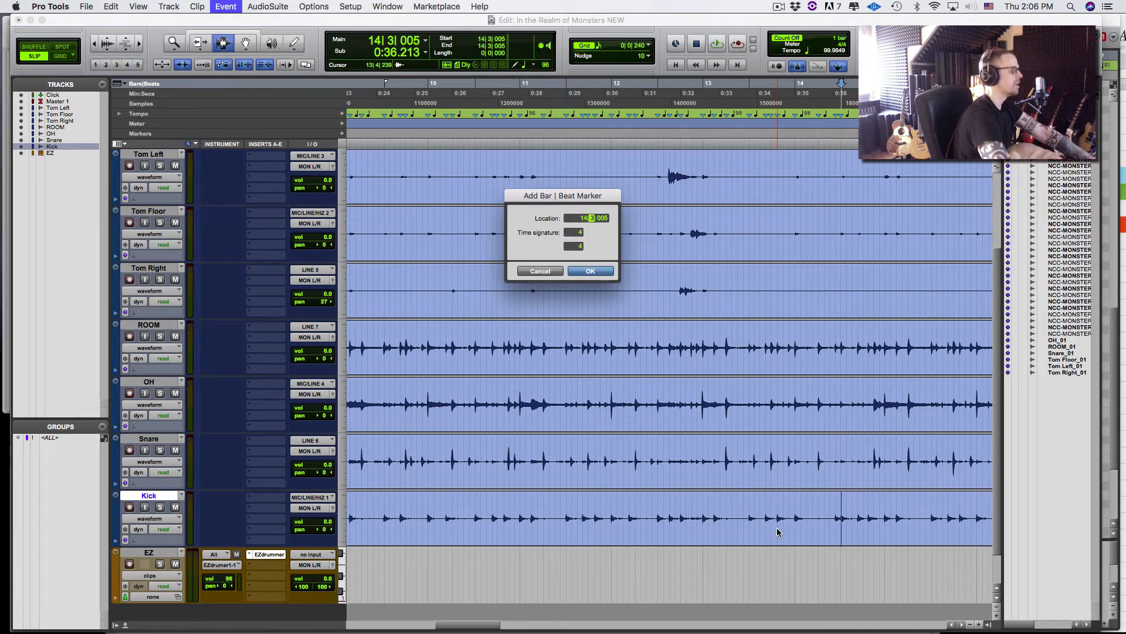
pyautogui.press('Return')
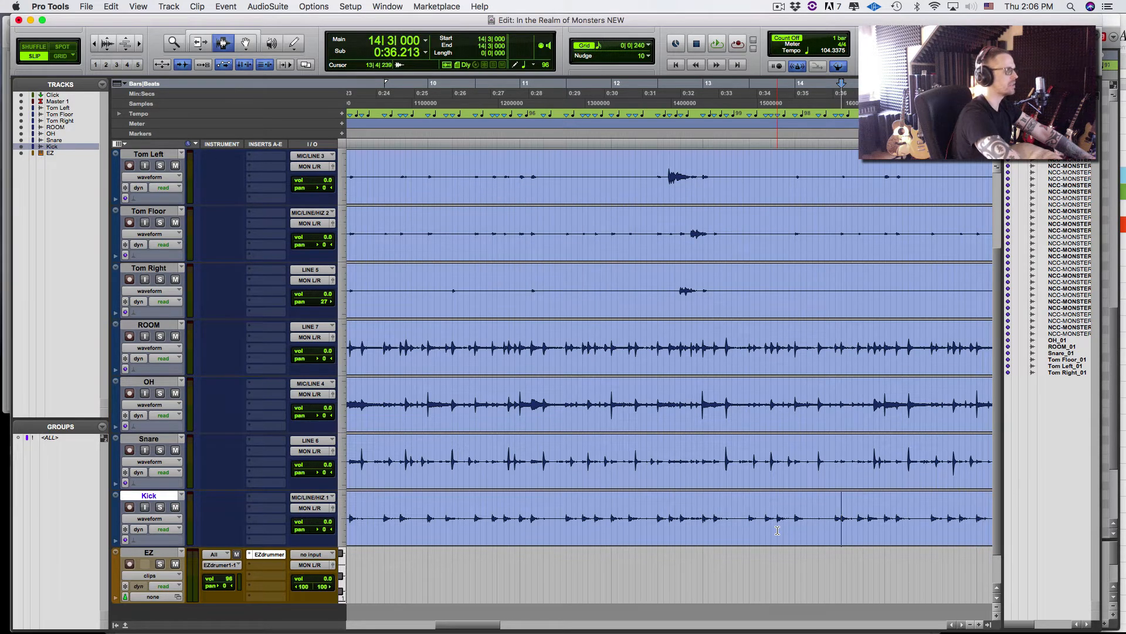
# Add a 4/4 bar/beat marker at the kick hit at 14|3|745 with its location set to 14|3|720
pyautogui.press('r')
pyautogui.press('r')
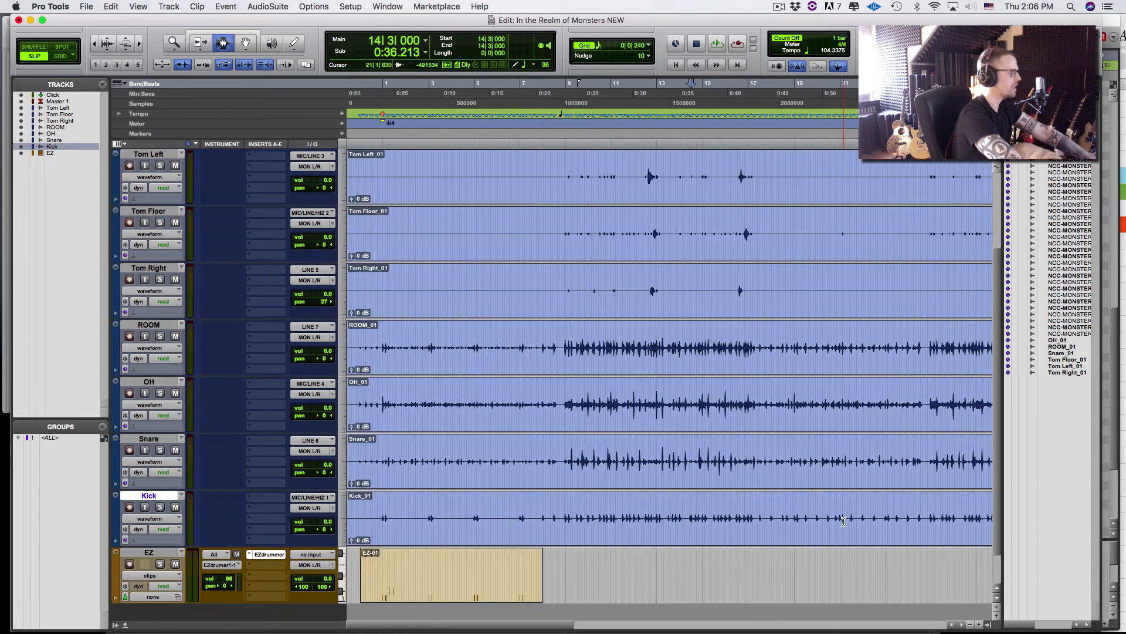
pyautogui.press('t')
pyautogui.press('t')
pyautogui.press('t')
pyautogui.press('t')
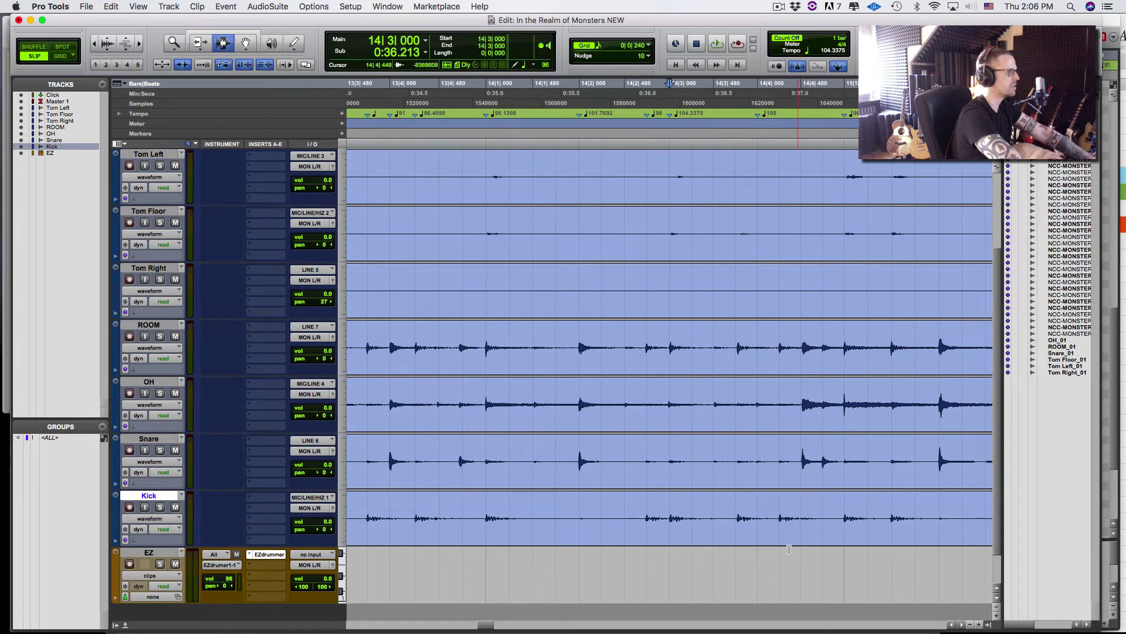
pyautogui.click(737, 537)
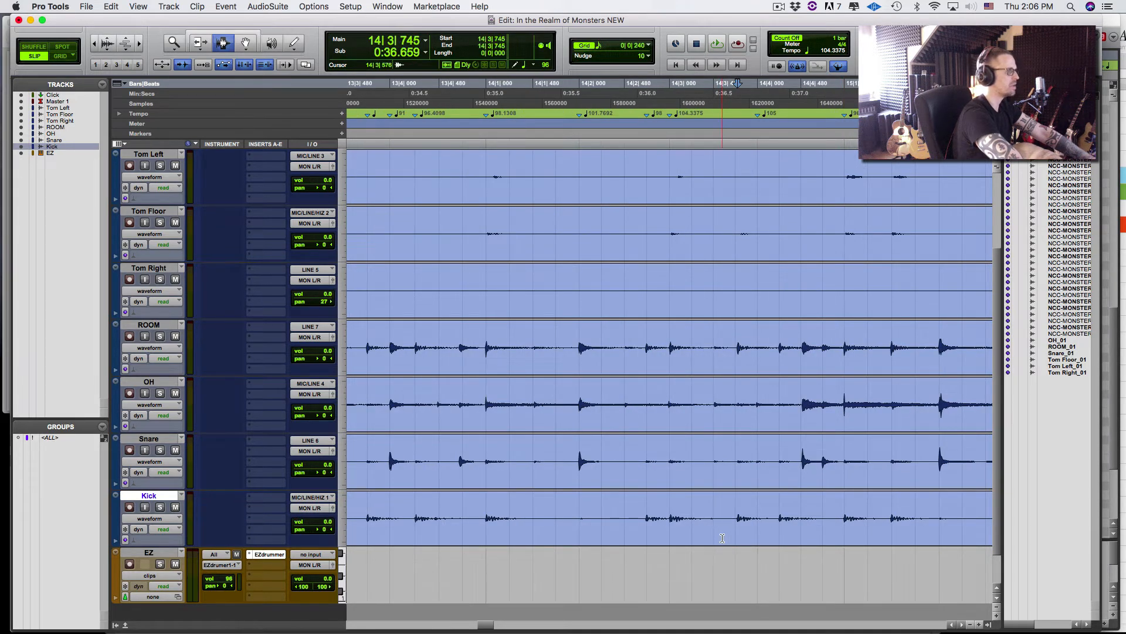
pyautogui.press('super+i')
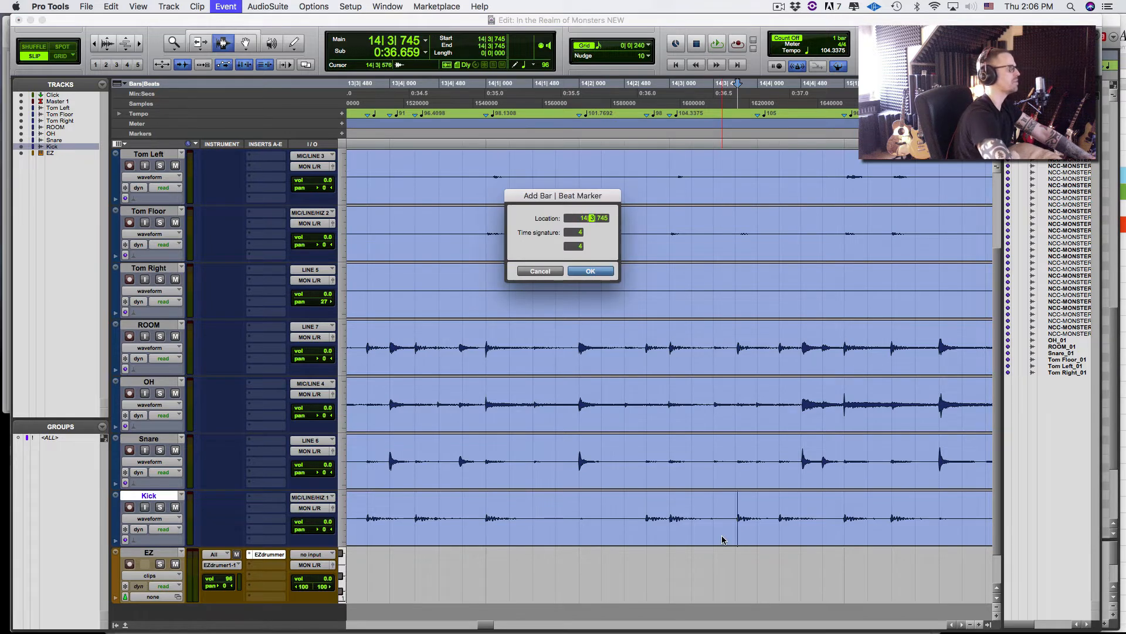
pyautogui.press('Right')
pyautogui.press('Right')
pyautogui.write('720')
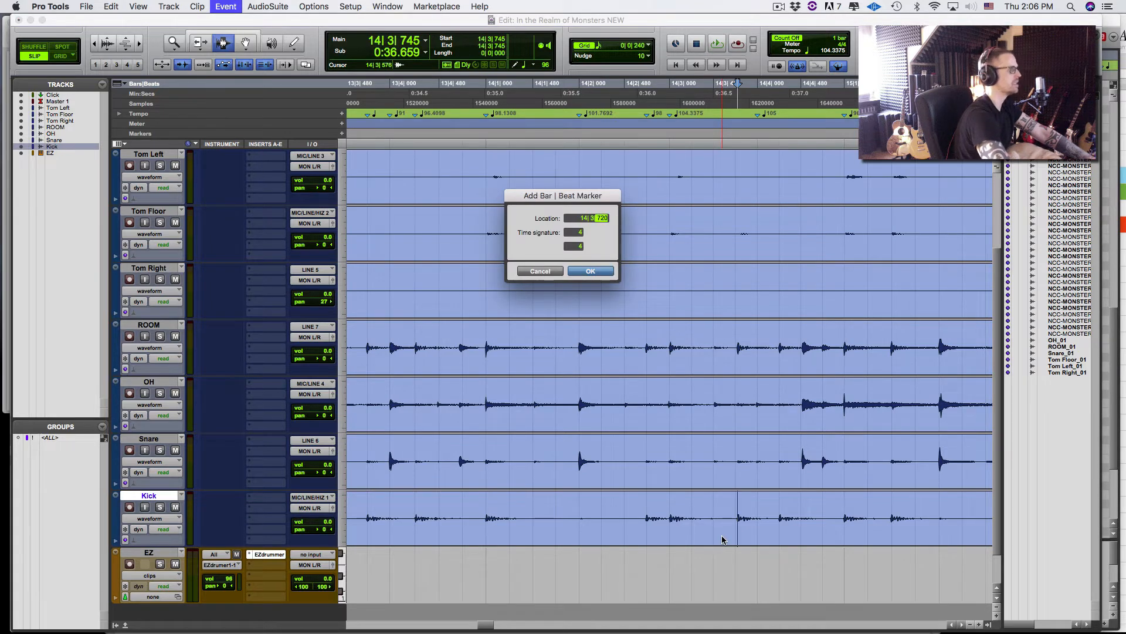
pyautogui.press('Return')
# Add a 4/4 bar/beat marker at the kick hit at 14|4|241, rounding its location to the nearest sixteenth note
pyautogui.press('Tab')
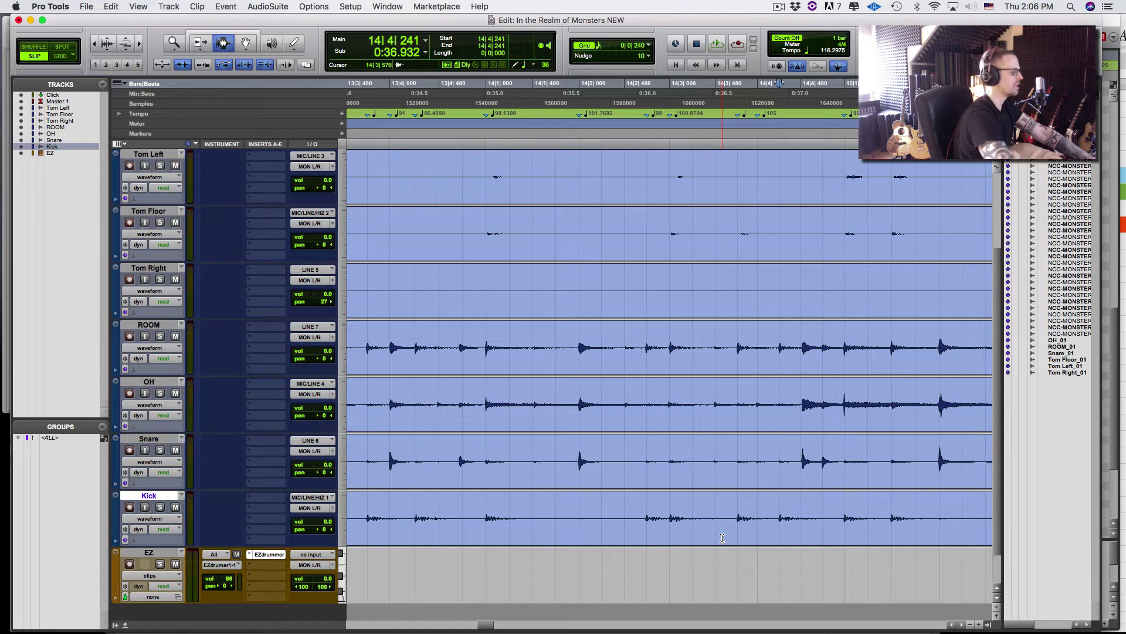
pyautogui.press('super+i')
pyautogui.press('Right')
pyautogui.press('Right')
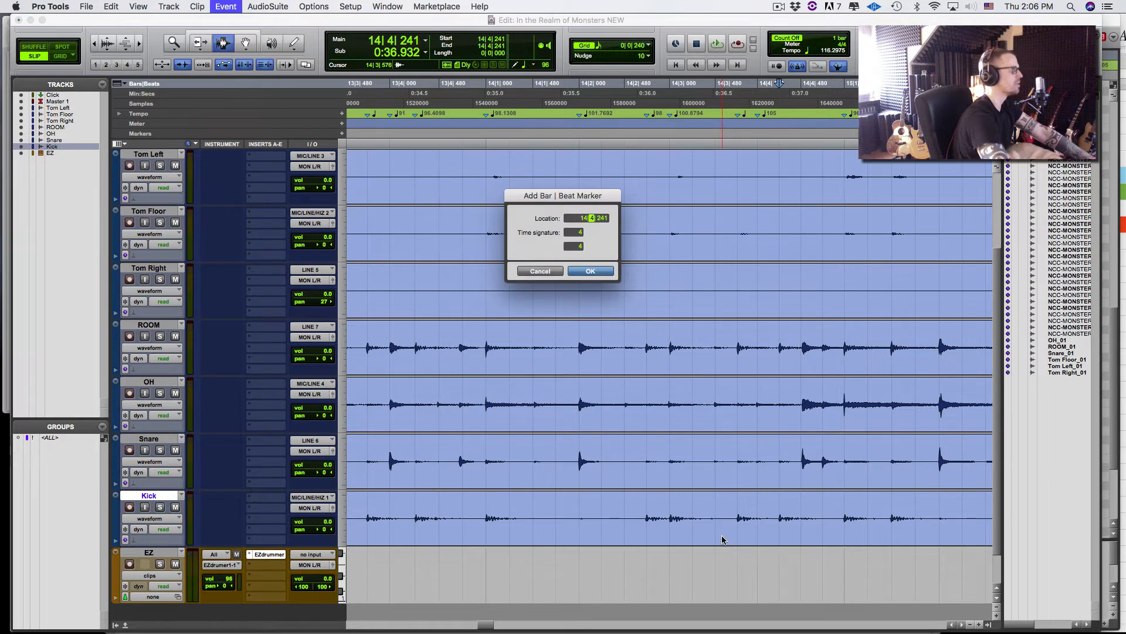
pyautogui.press('Return')
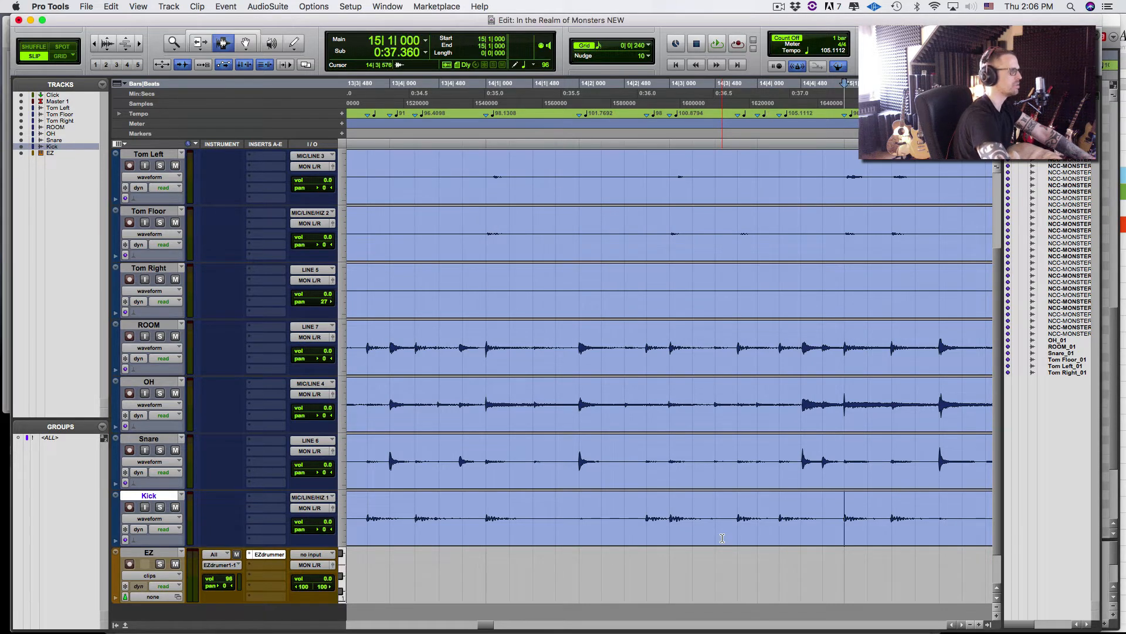
# Add a 4/4 bar/beat marker at the kick hit at 15|1|475, rounding its location to the nearest sixteenth note
pyautogui.press('Tab')
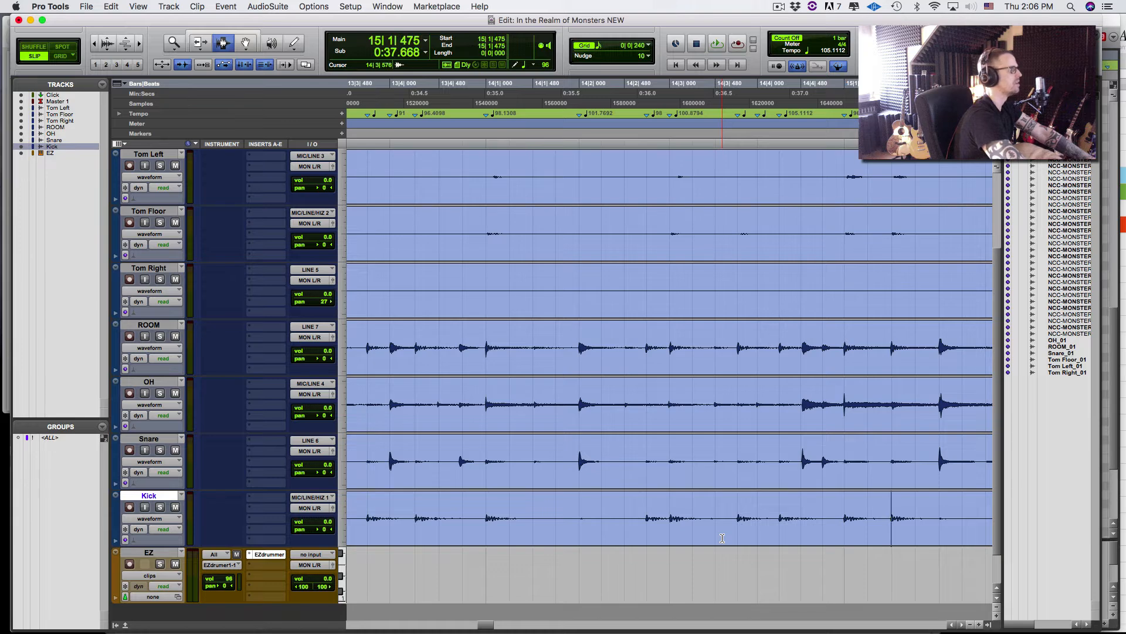
pyautogui.press('super+i')
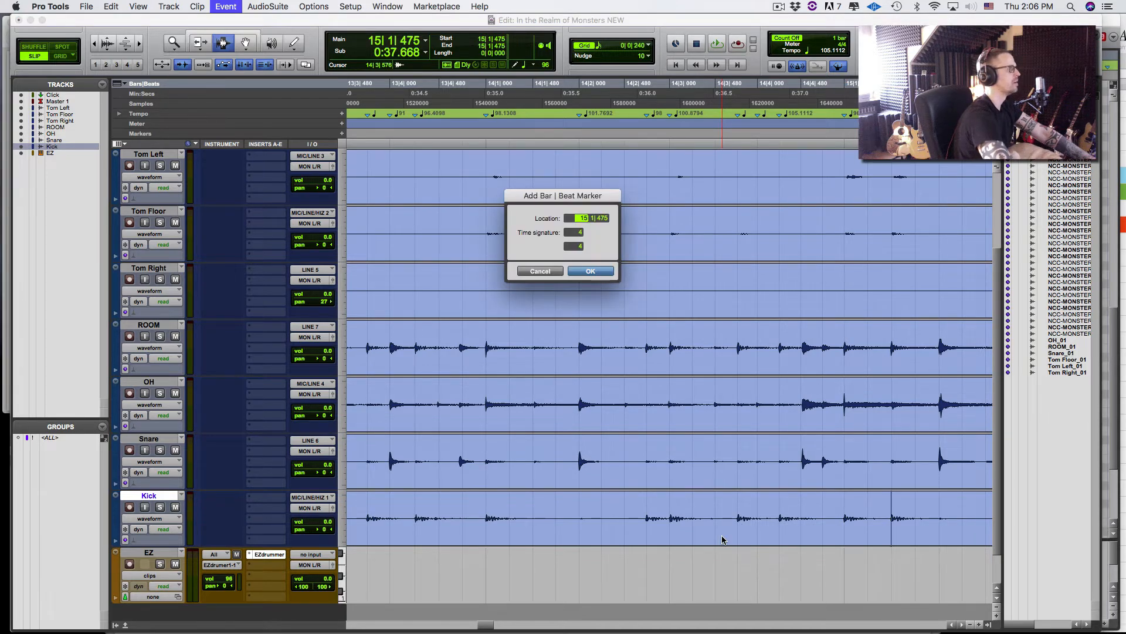
pyautogui.press('Right')
pyautogui.press('Right')
pyautogui.press('Return')
# Start a 4/4 bar/beat marker at the kick hit at 15|3|721 and select its tick value for editing
pyautogui.press('Tab')
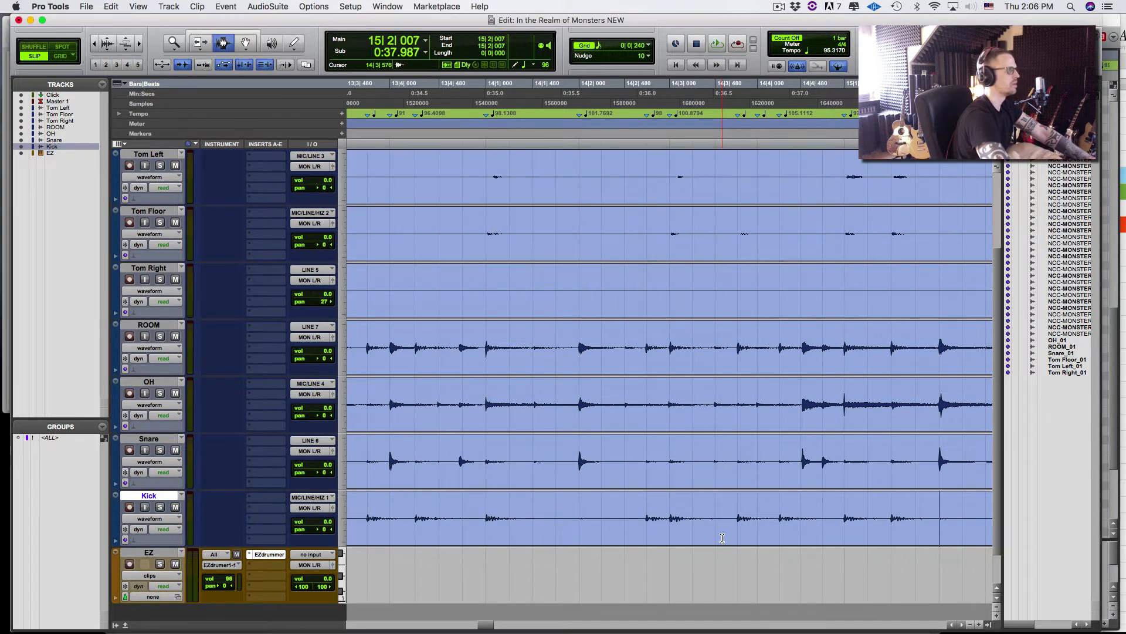
pyautogui.press('Tab')
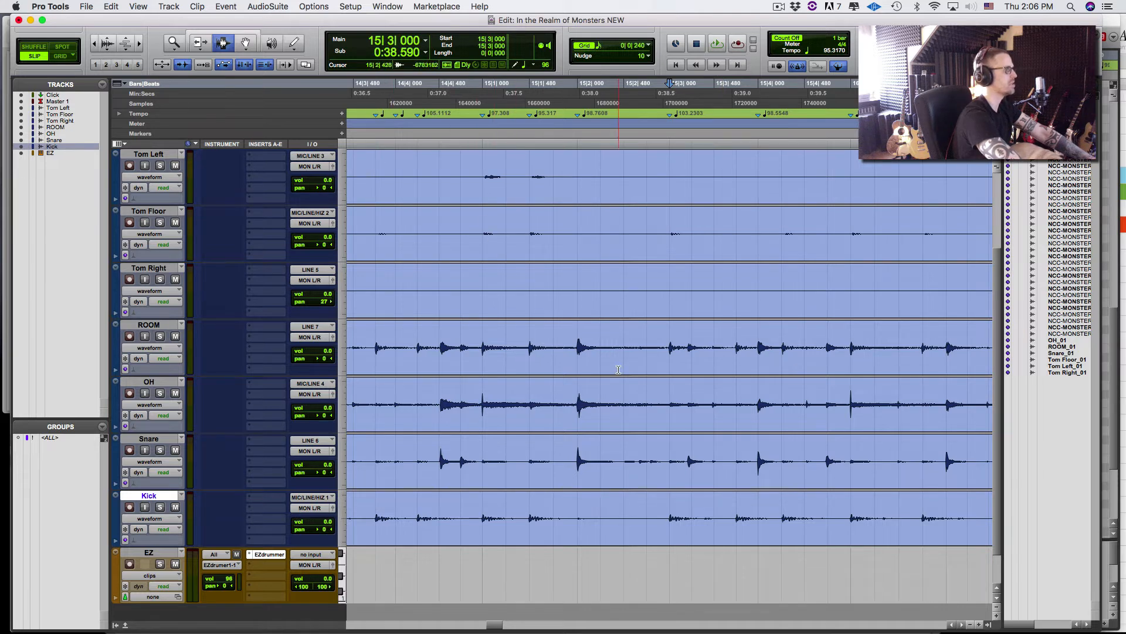
pyautogui.press('Tab')
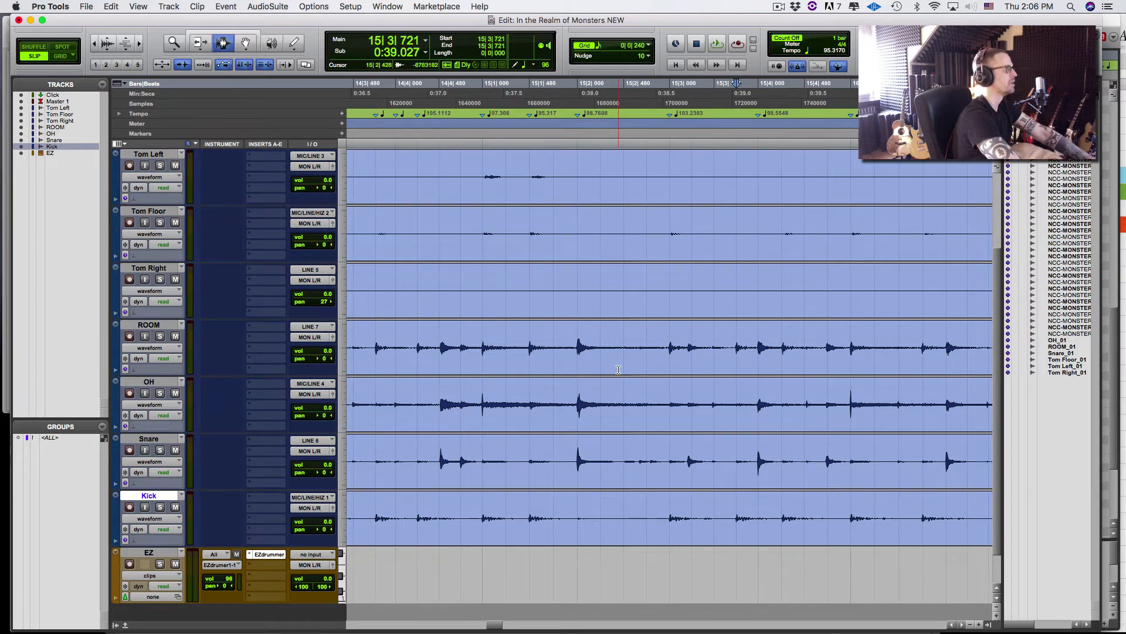
pyautogui.press('super+i')
pyautogui.press('Right')
pyautogui.press('Right')
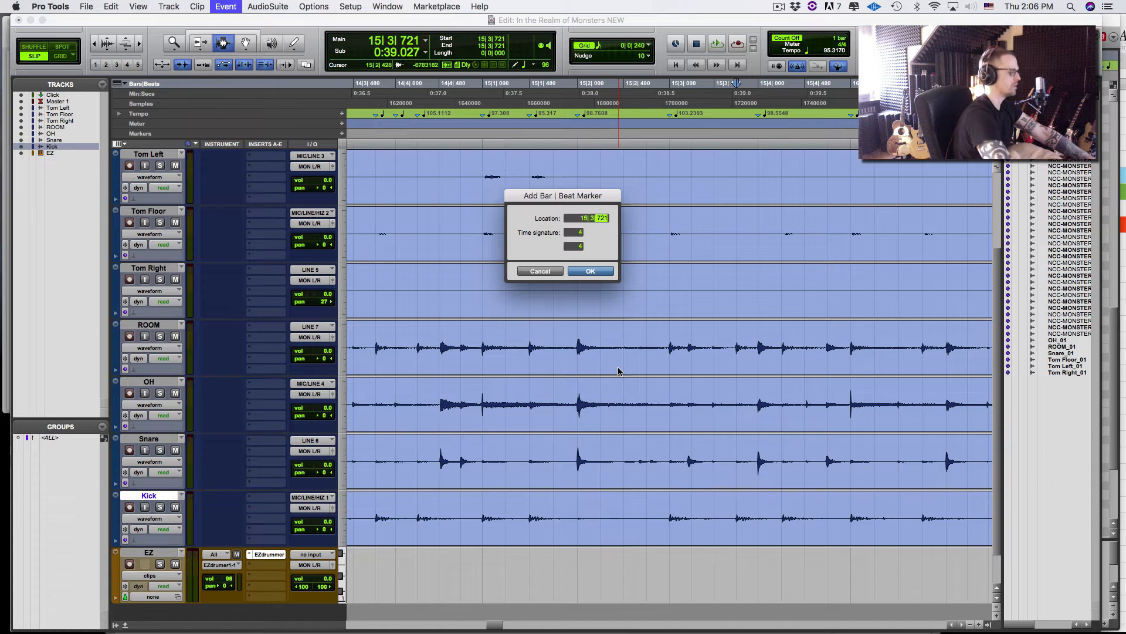
# Add bar/beat markers on the next two kick hits, in beats 3 and 4 of bar 15
pyautogui.press('Return')
pyautogui.press('Tab')
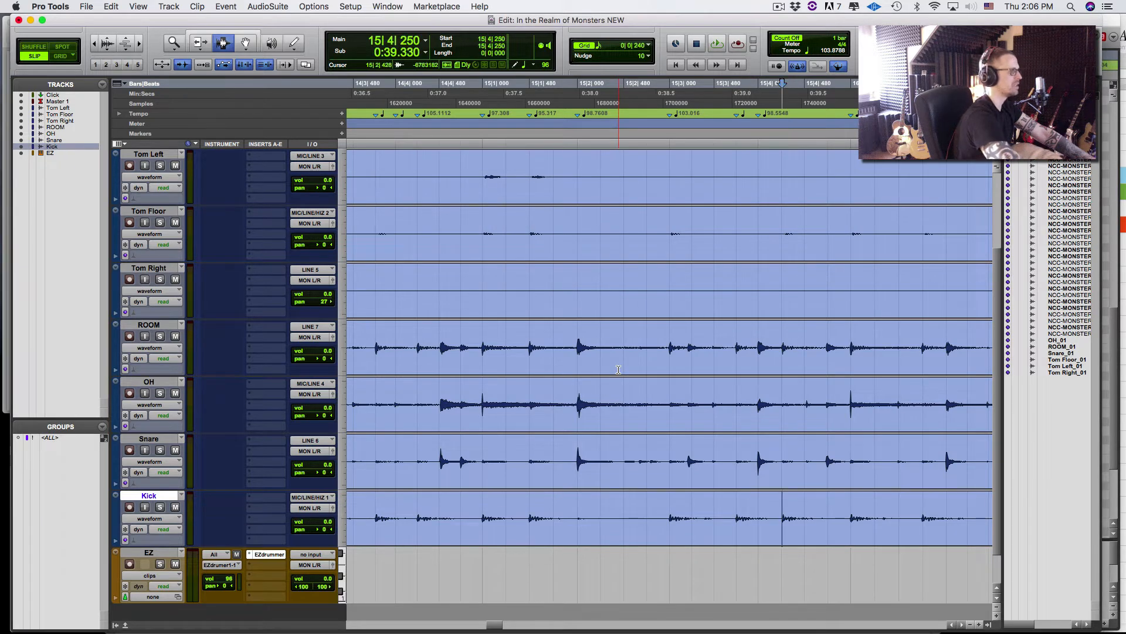
pyautogui.press('super+i')
pyautogui.press('Right')
pyautogui.press('Right')
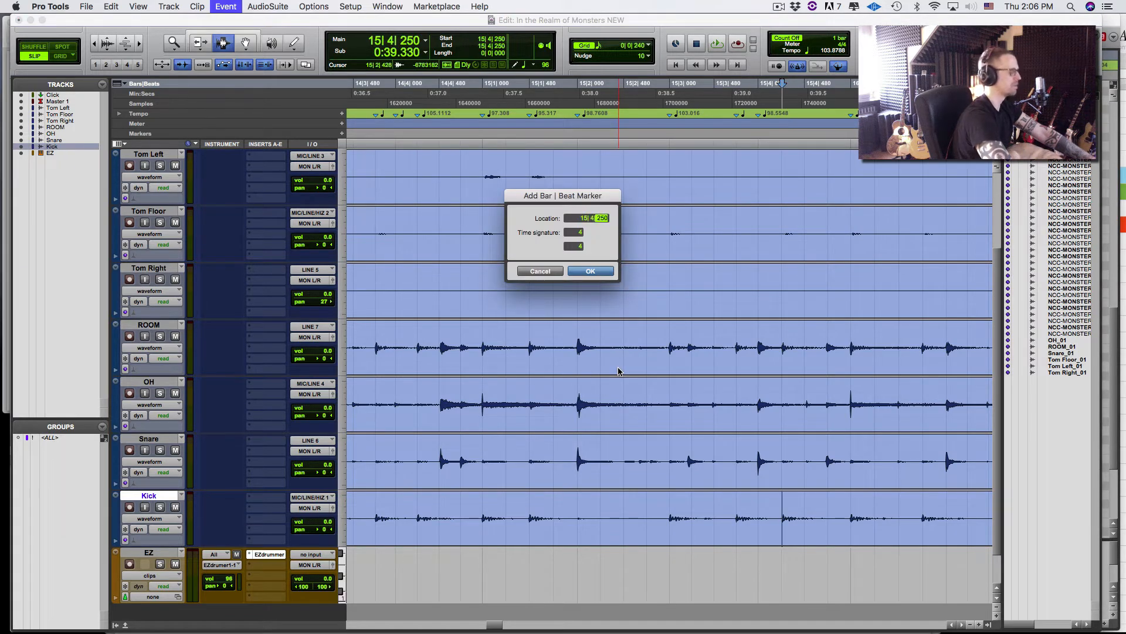
pyautogui.press('Return')
# Add bar/beat markers on the kick hit at 16|1|000 and on the following kick hit at 16|1|717
pyautogui.press('Tab')
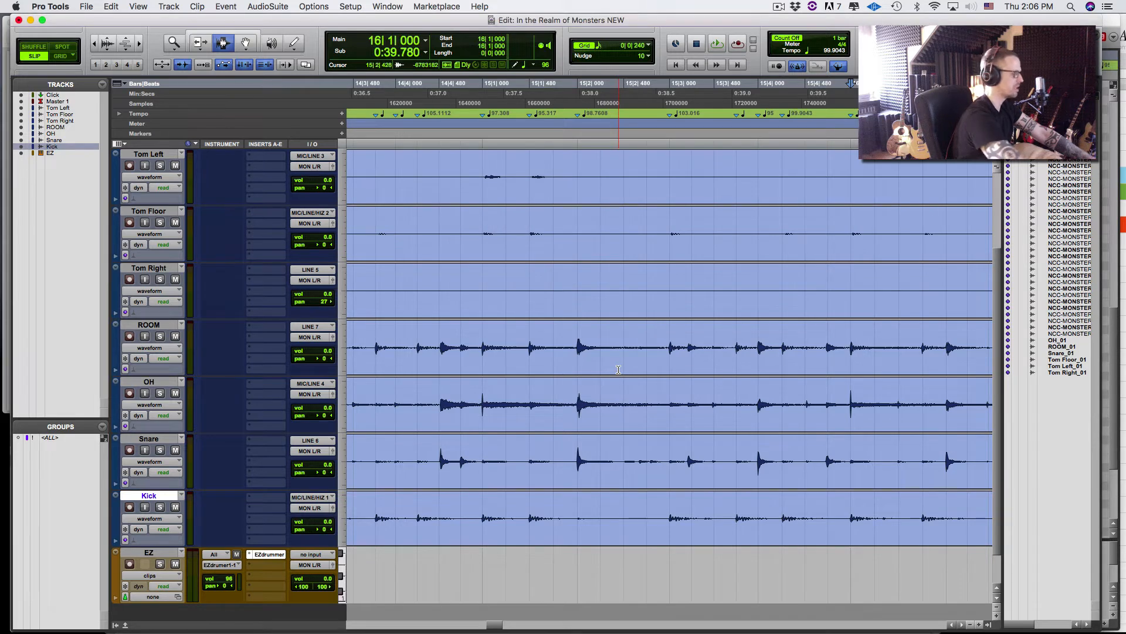
pyautogui.press('super+i')
pyautogui.press('Return')
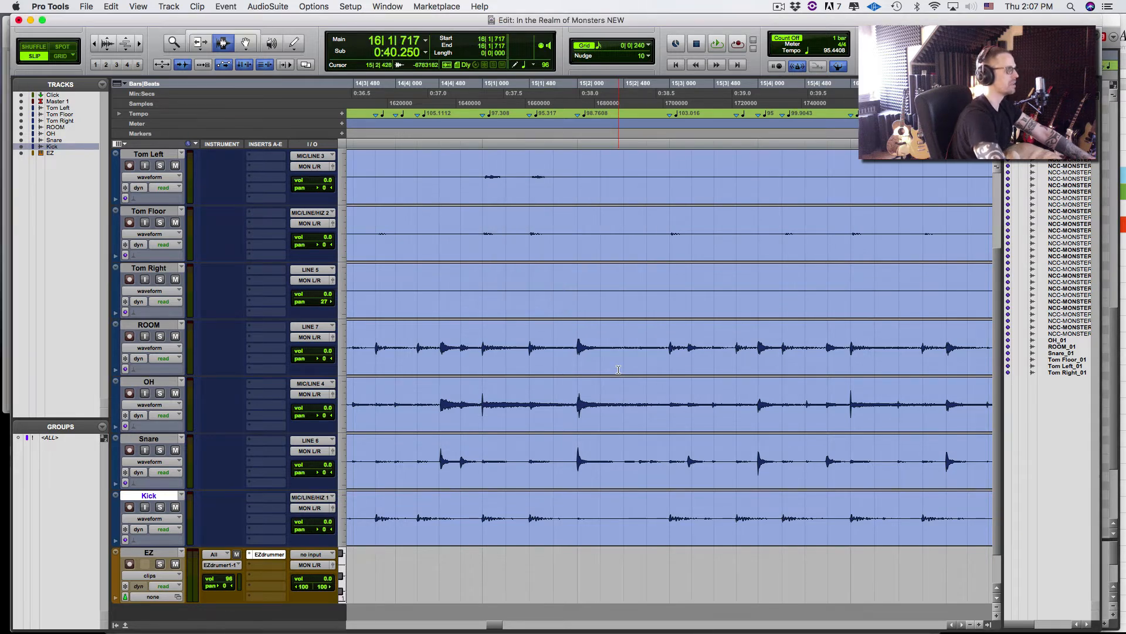
pyautogui.press('super+i')
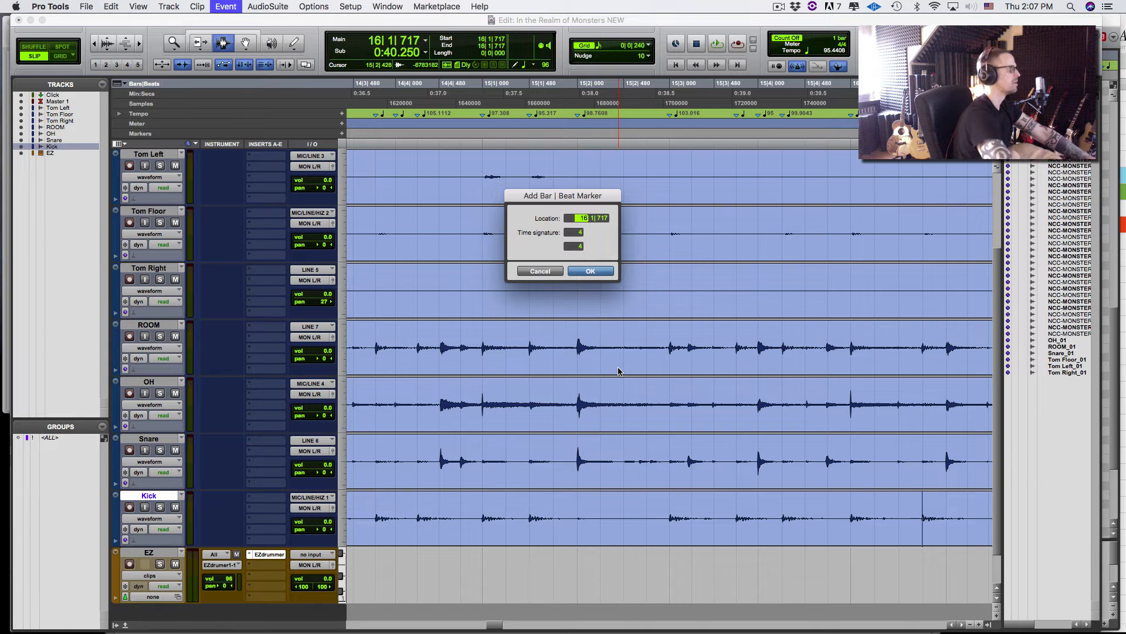
pyautogui.press('Right')
pyautogui.press('Right')
pyautogui.press('Return')
# Add a bar/beat marker on the kick hit shortly after 16|3|000 and set its location to 16|3|480
pyautogui.press('Tab')
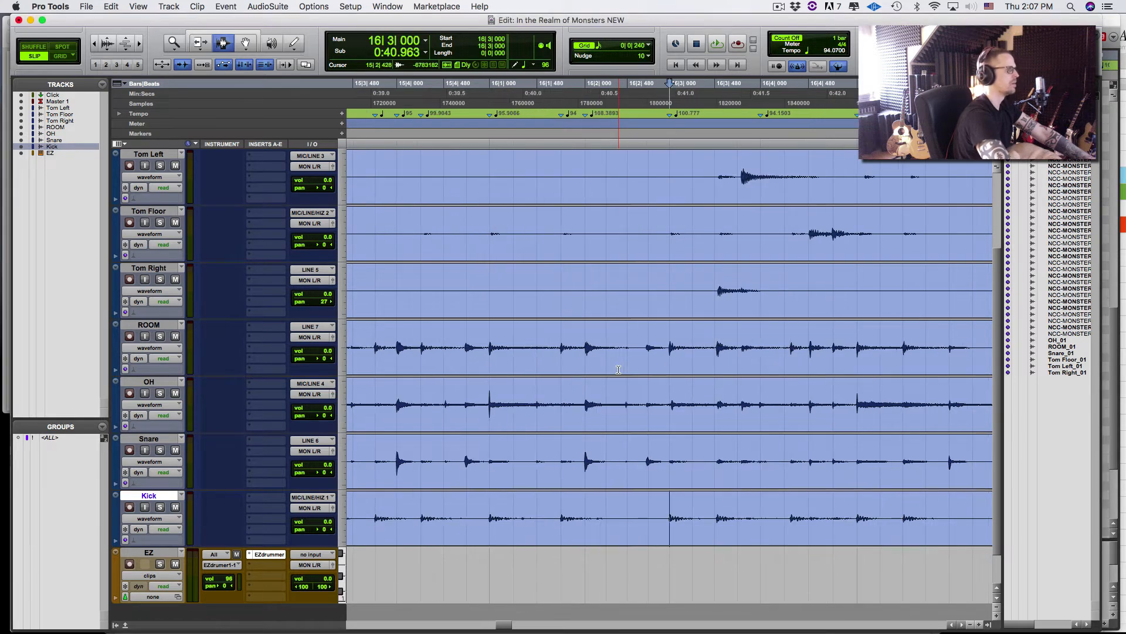
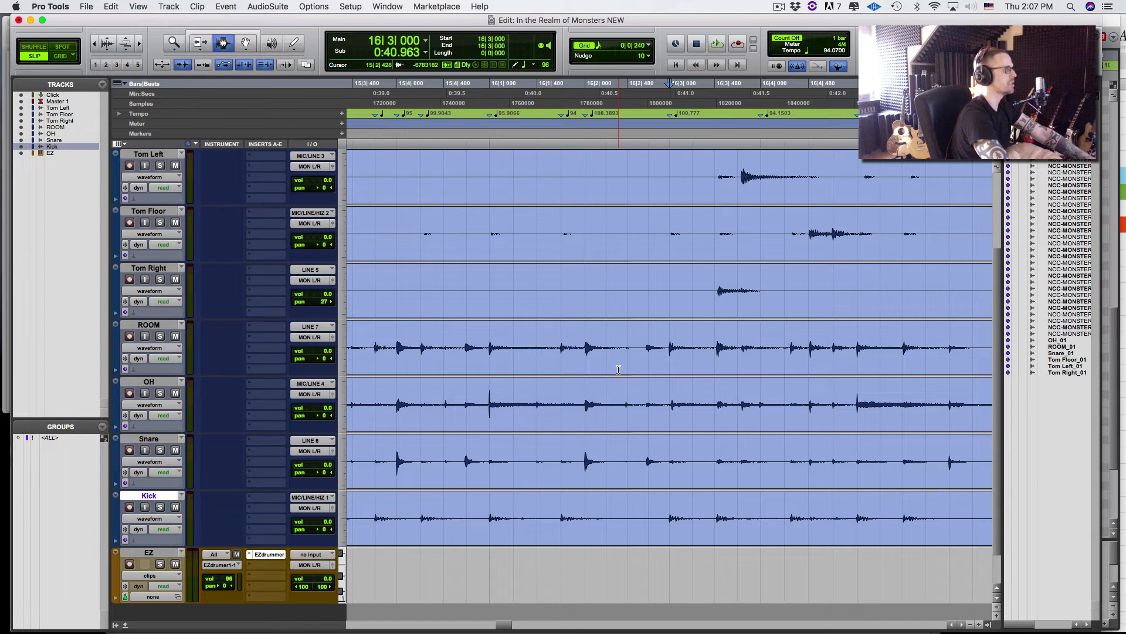
pyautogui.press('Tab')
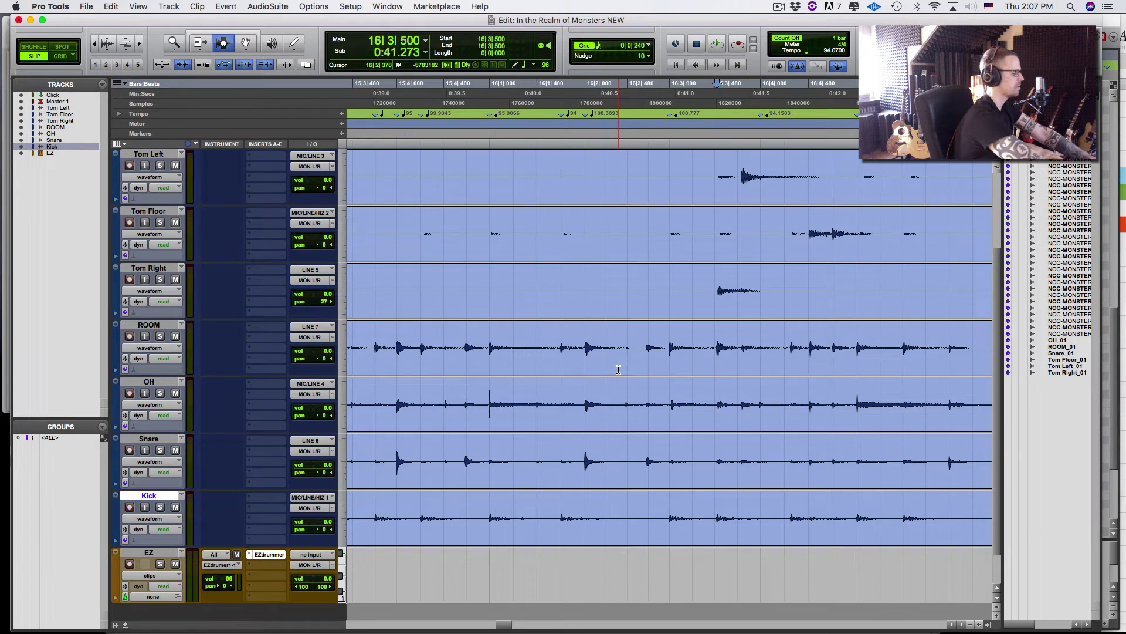
pyautogui.press('super+i')
pyautogui.press('Right')
pyautogui.press('Right')
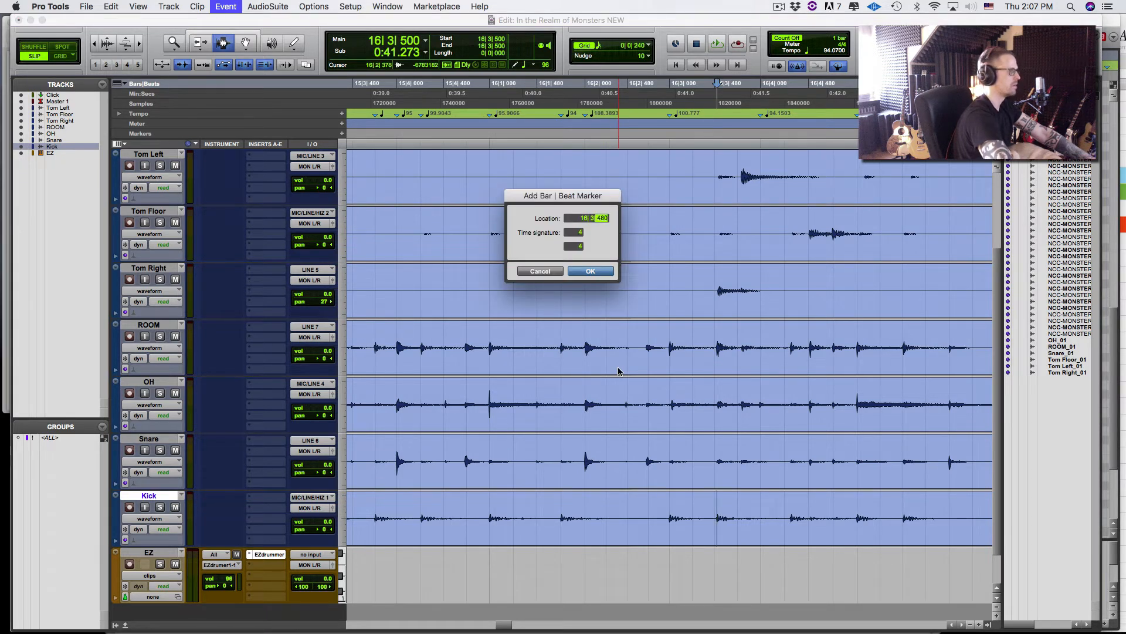
pyautogui.press('Return')
# Play the drums from several points in beats 2 to 4 of bar 16 to check where the kick hits fall
pyautogui.press('Tab')
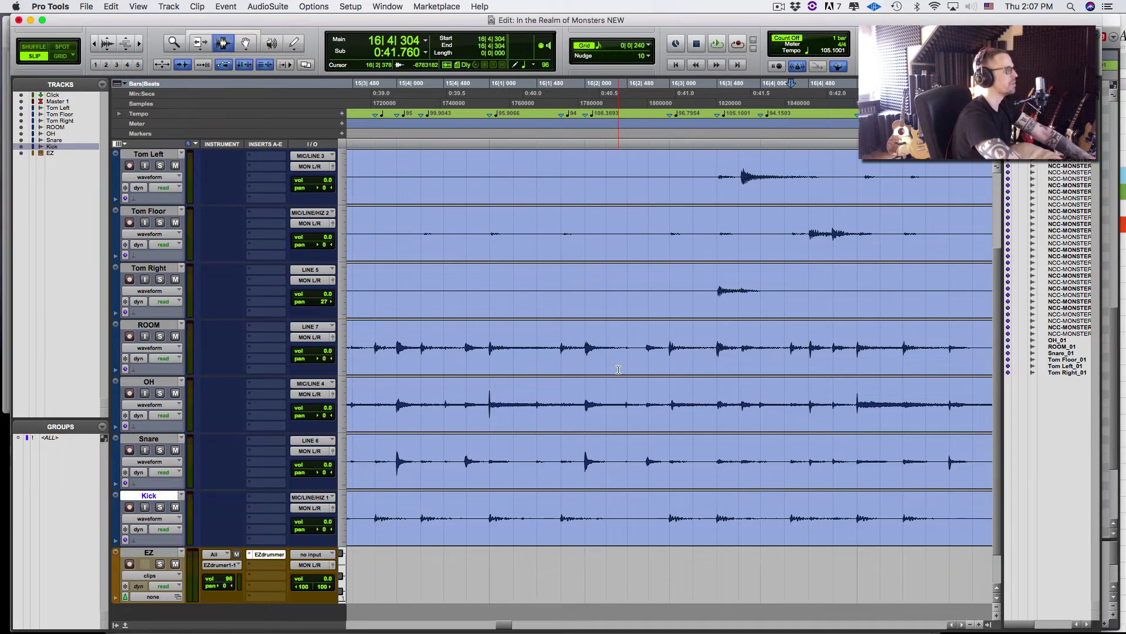
pyautogui.click(664, 503)
pyautogui.press('space')
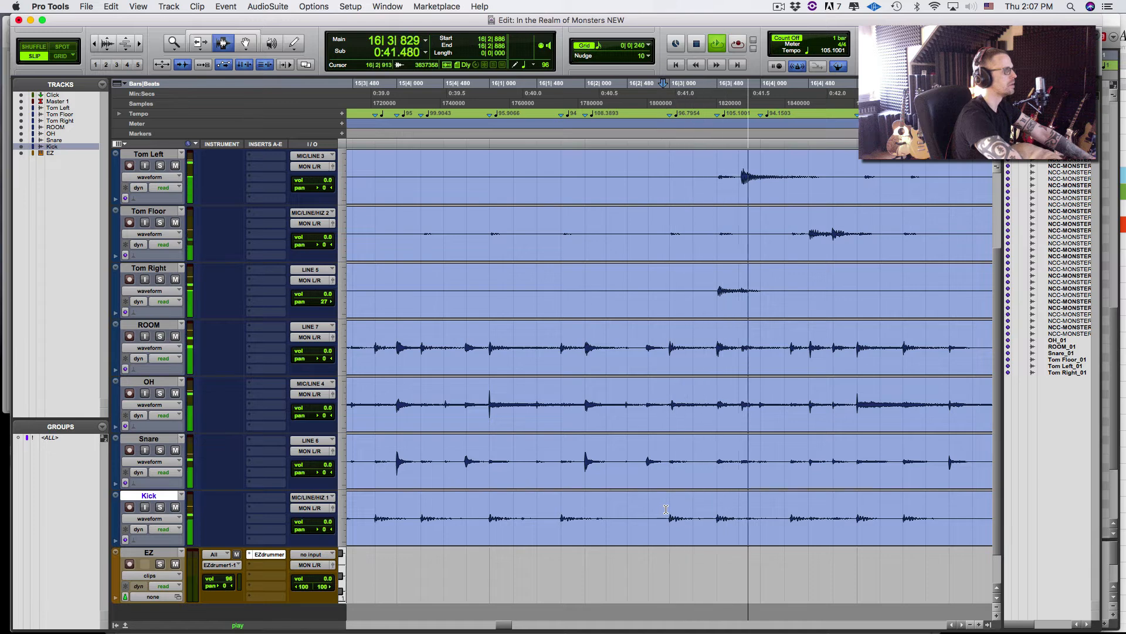
pyautogui.press('space')
pyautogui.click(609, 513)
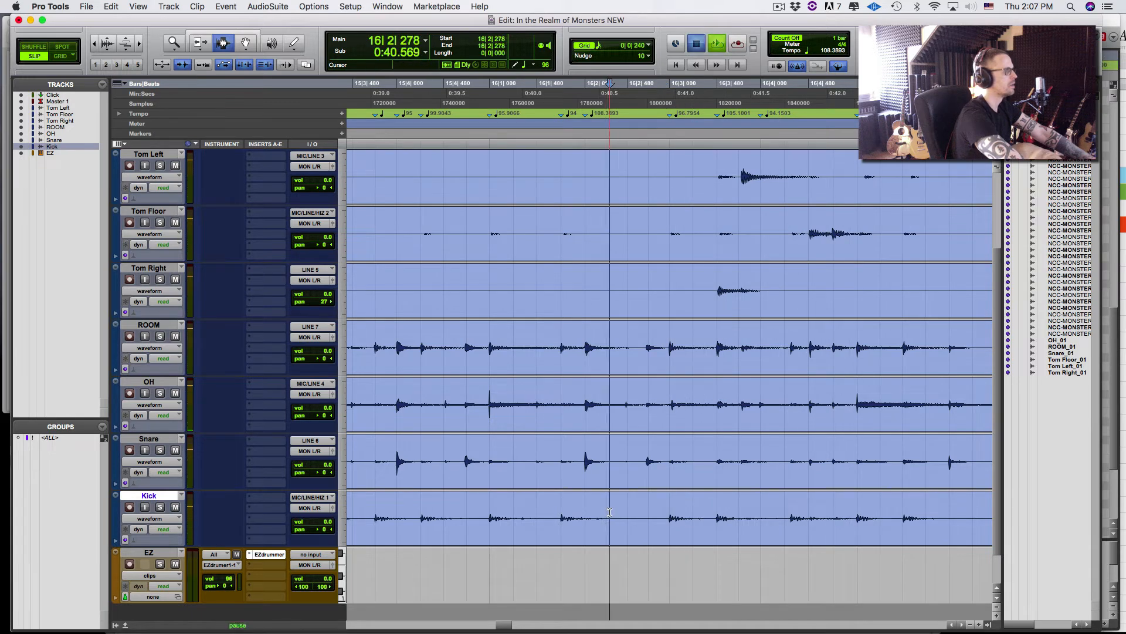
pyautogui.press('space')
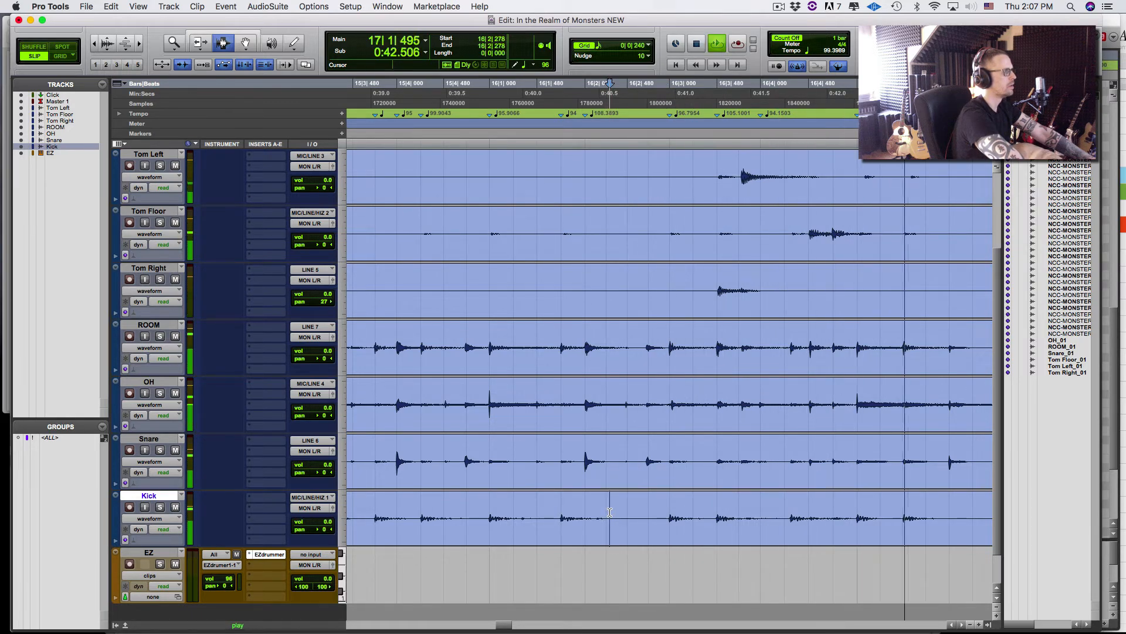
pyautogui.press('space')
pyautogui.press('space')
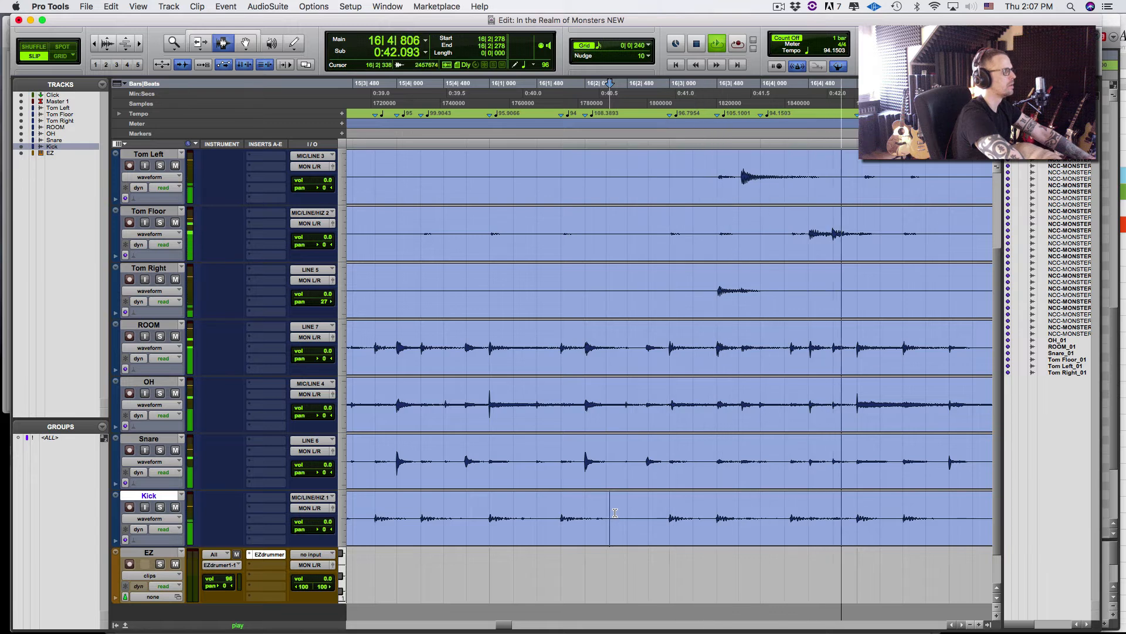
pyautogui.press('space')
pyautogui.click(632, 513)
pyautogui.press('space')
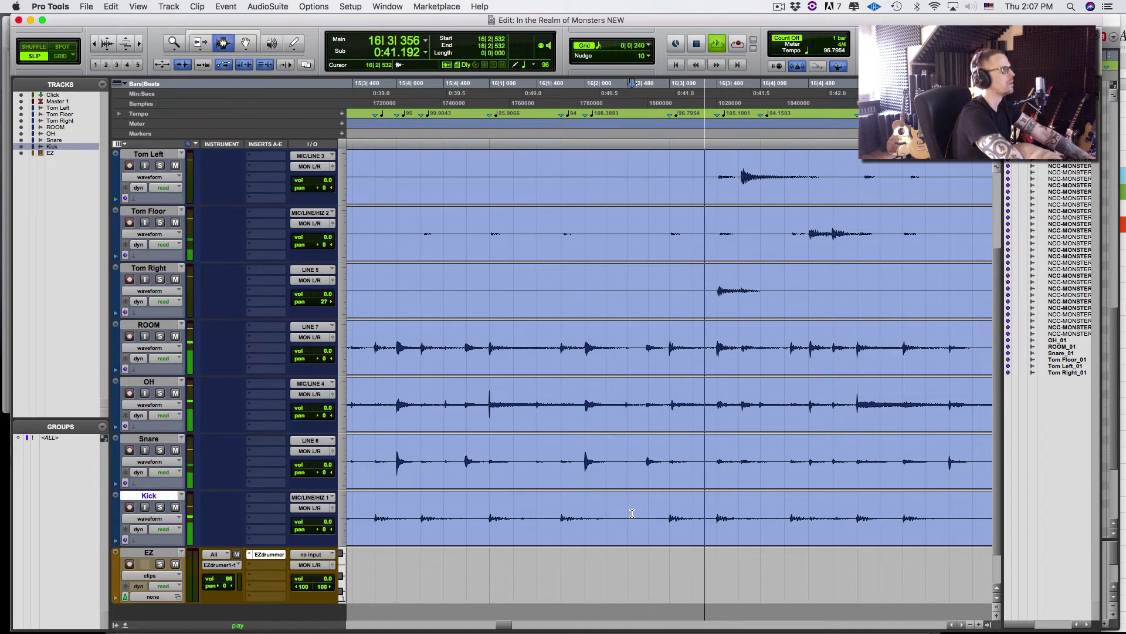
pyautogui.press('space')
pyautogui.click(687, 528)
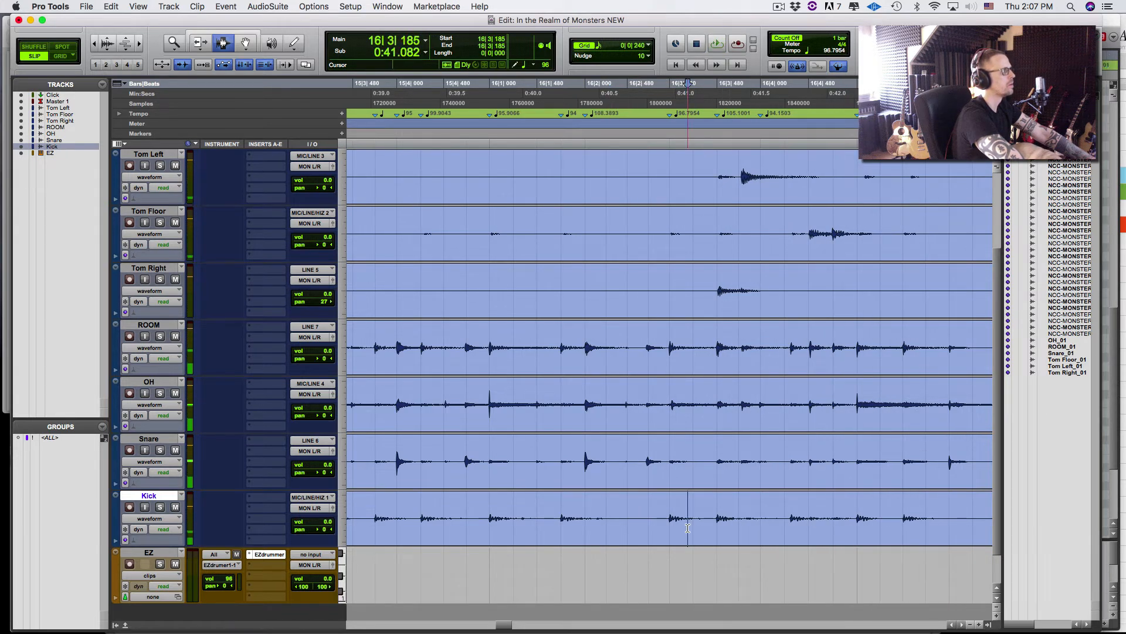
pyautogui.press('space')
pyautogui.press('space')
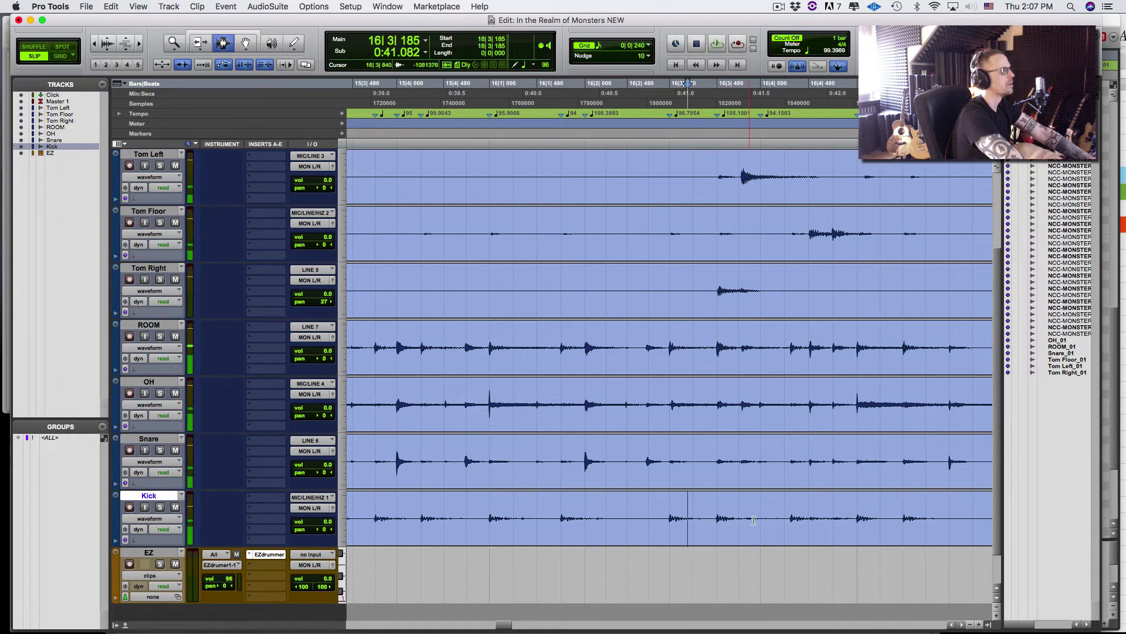
pyautogui.click(779, 526)
pyautogui.click(786, 527)
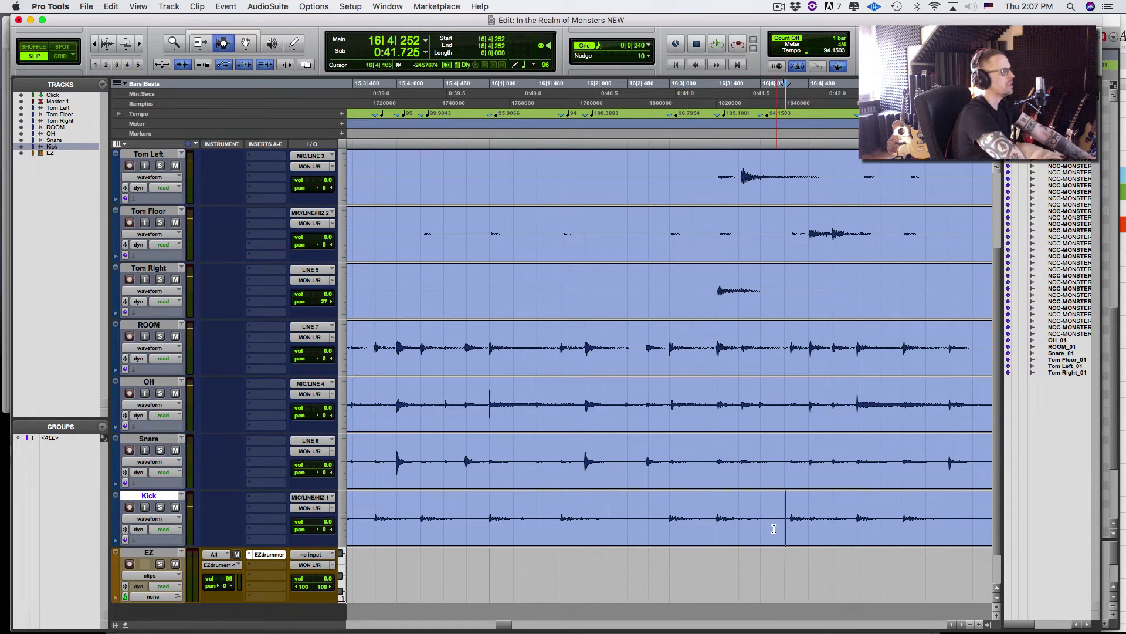
pyautogui.press('Tab')
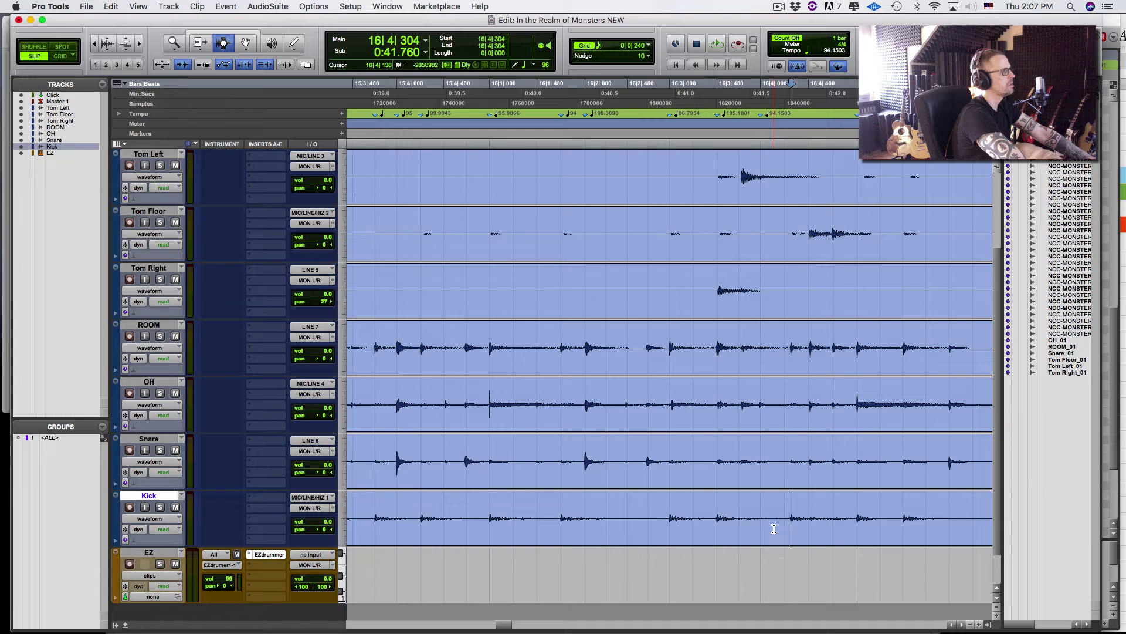
pyautogui.click(652, 516)
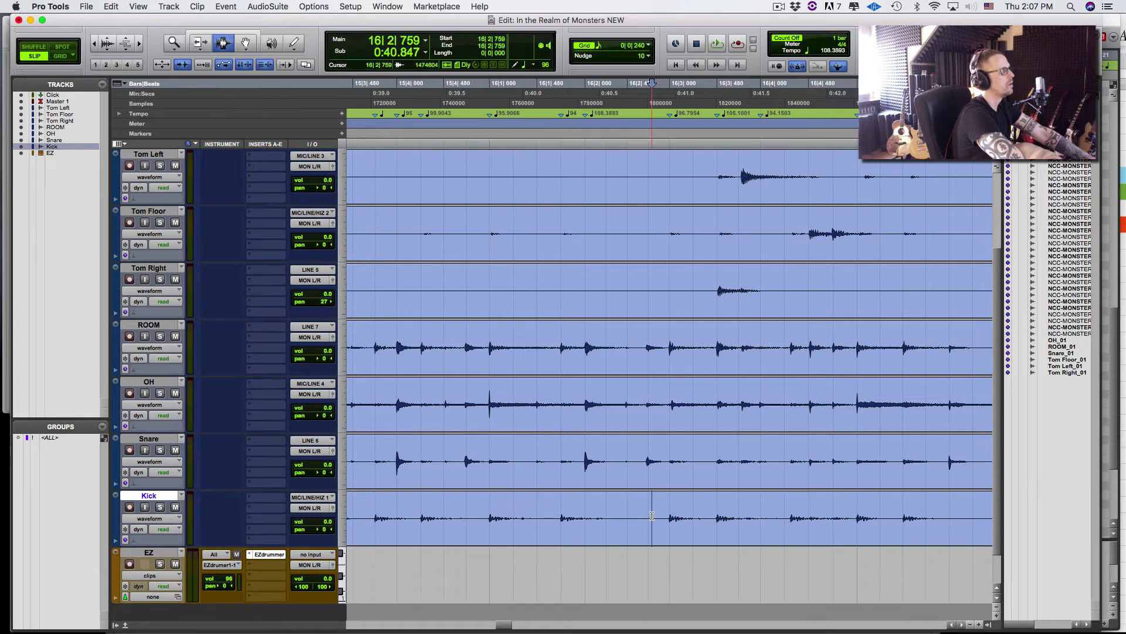
pyautogui.press('space')
pyautogui.press('space')
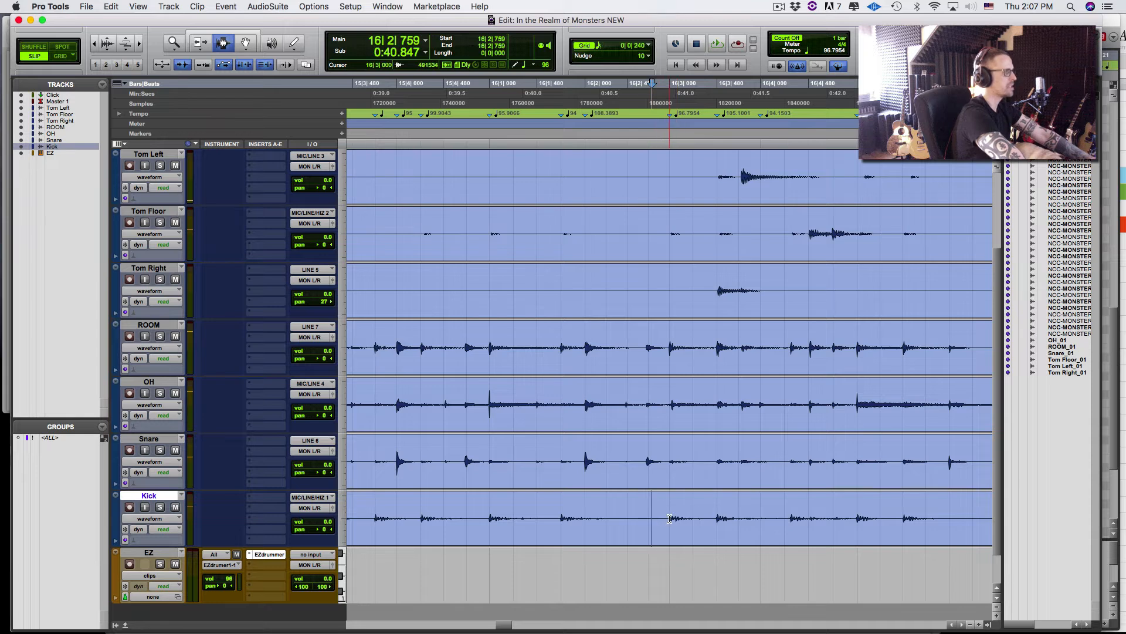
# Add a bar/beat marker on the kick hit at 16|4|957, with its location set to 16|5|000
pyautogui.click(812, 509)
pyautogui.click(792, 518)
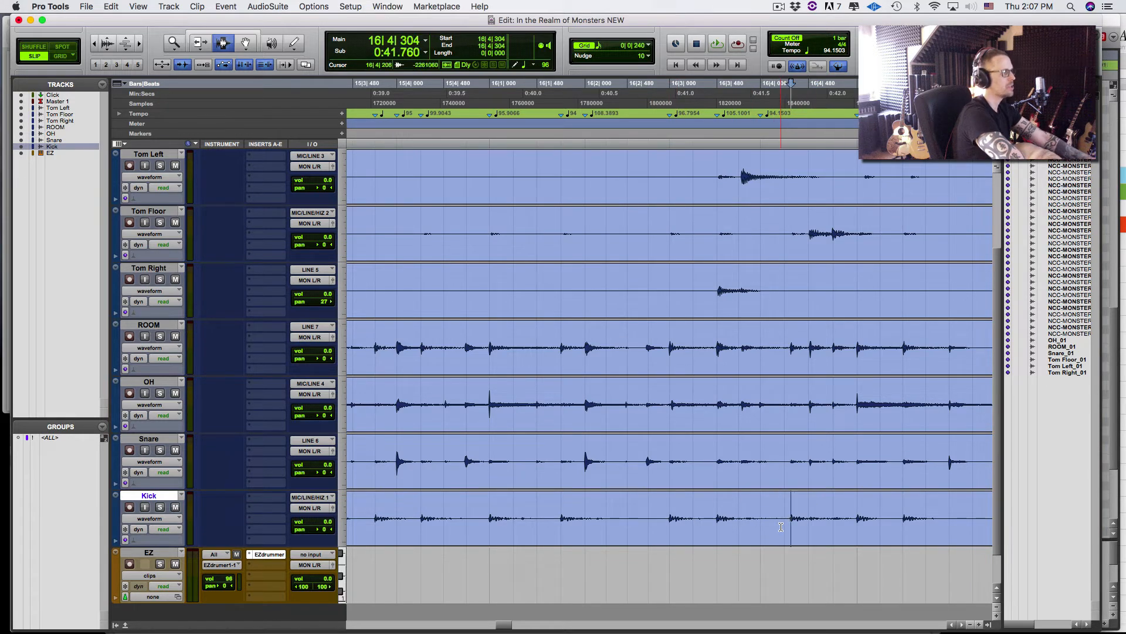
pyautogui.press('Tab')
pyautogui.press('Tab')
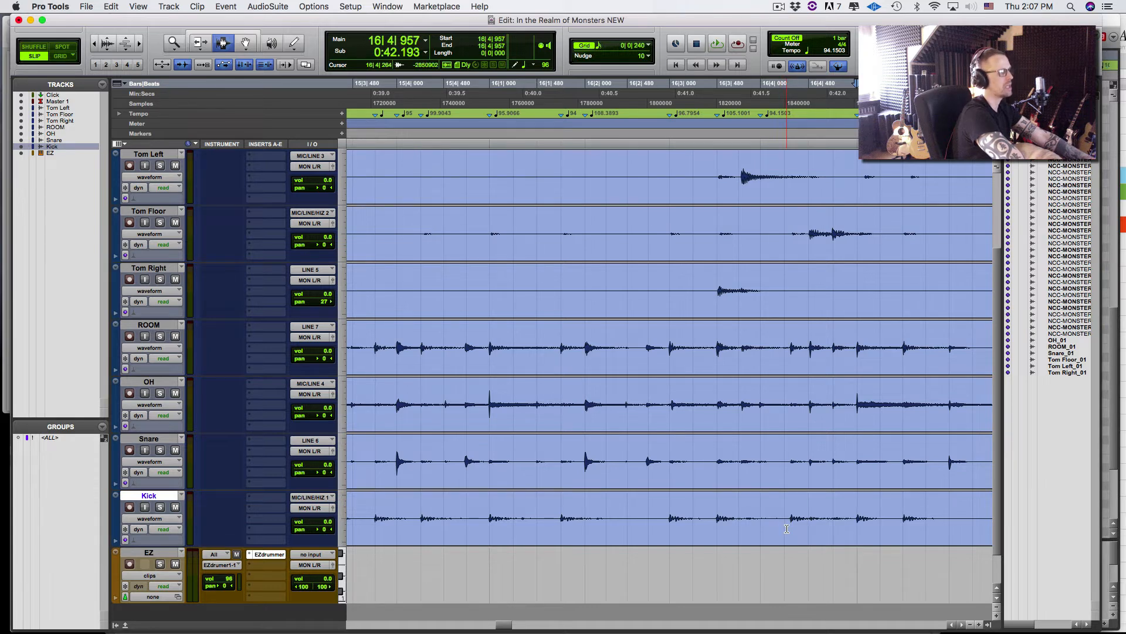
pyautogui.press('super+i')
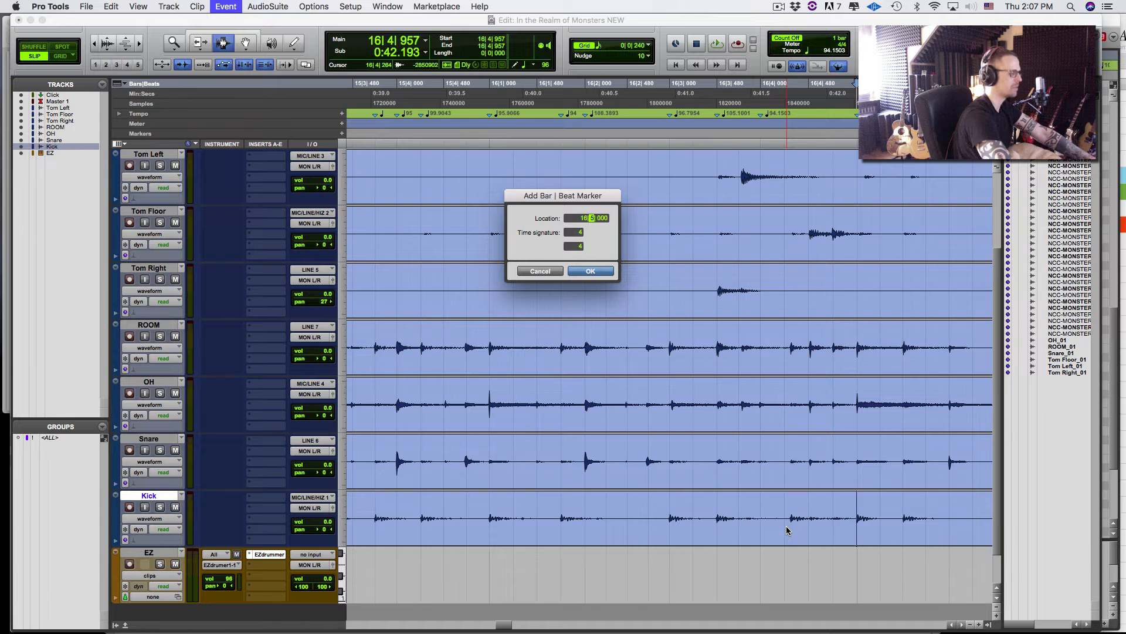
pyautogui.press('Return')
# Add a bar/beat marker on the next kick hit in bar 17 and set its location to 17|1|480
pyautogui.press('Tab')
pyautogui.press('super+i')
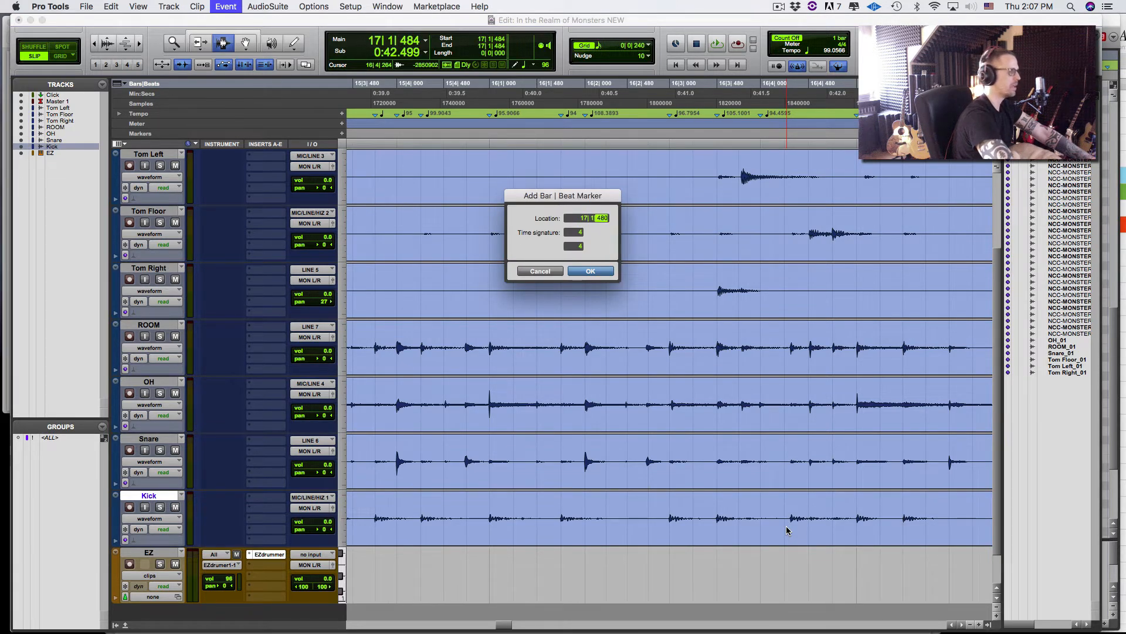
pyautogui.press('Return')
# Add bar/beat markers on the kick hits at 17|2|944 and 17|4|956
pyautogui.press('Tab')
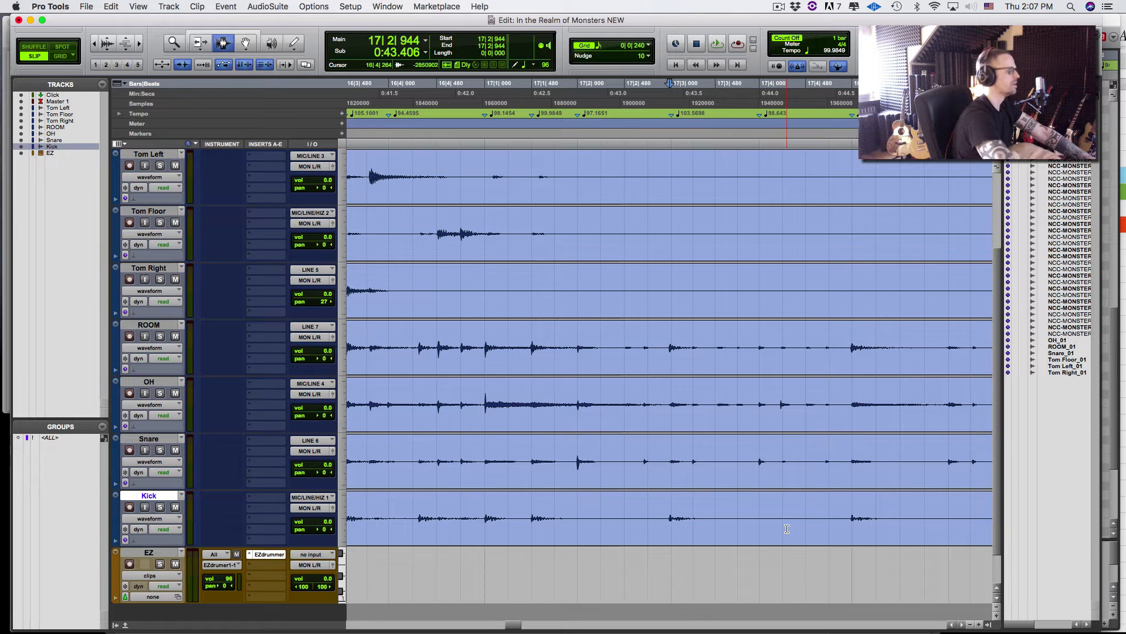
pyautogui.press('super+i')
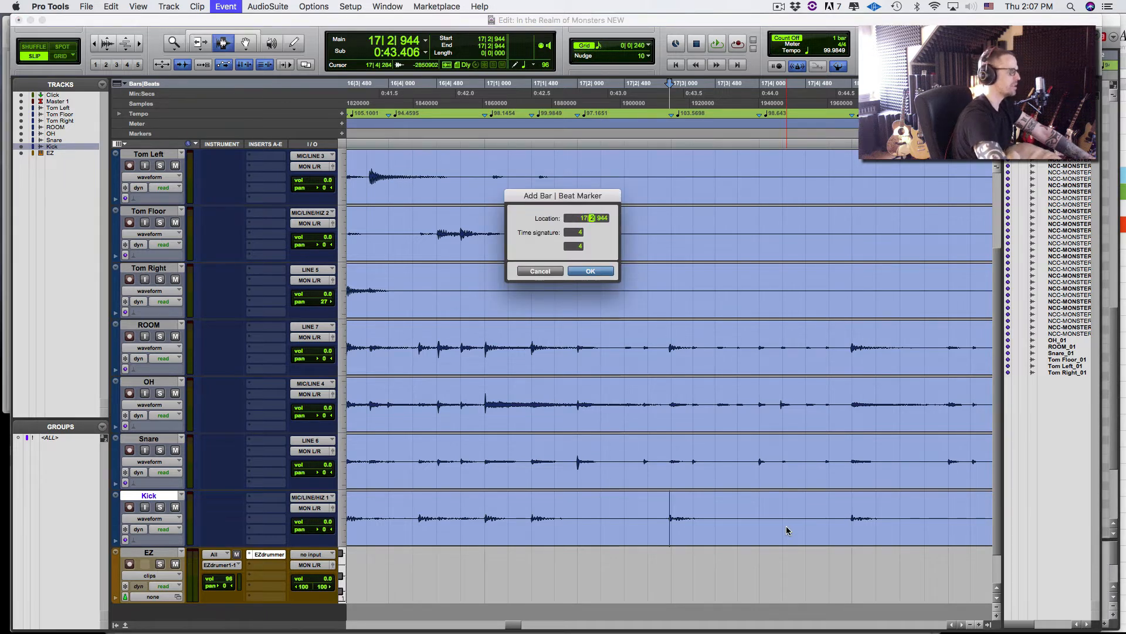
pyautogui.press('Return')
pyautogui.press('Tab')
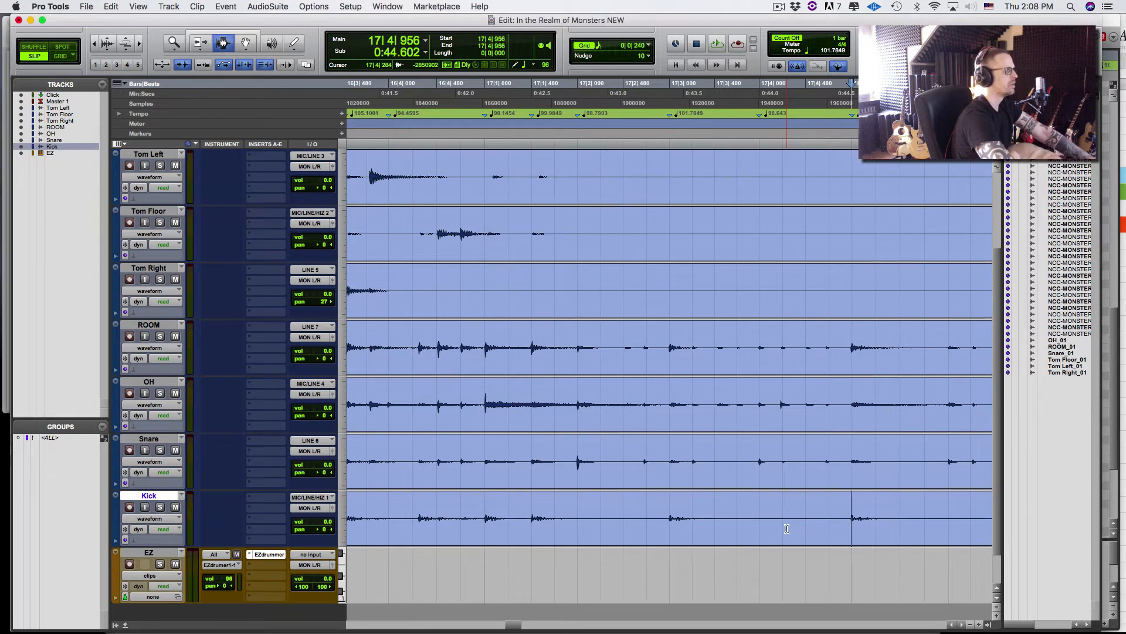
pyautogui.press('super+i')
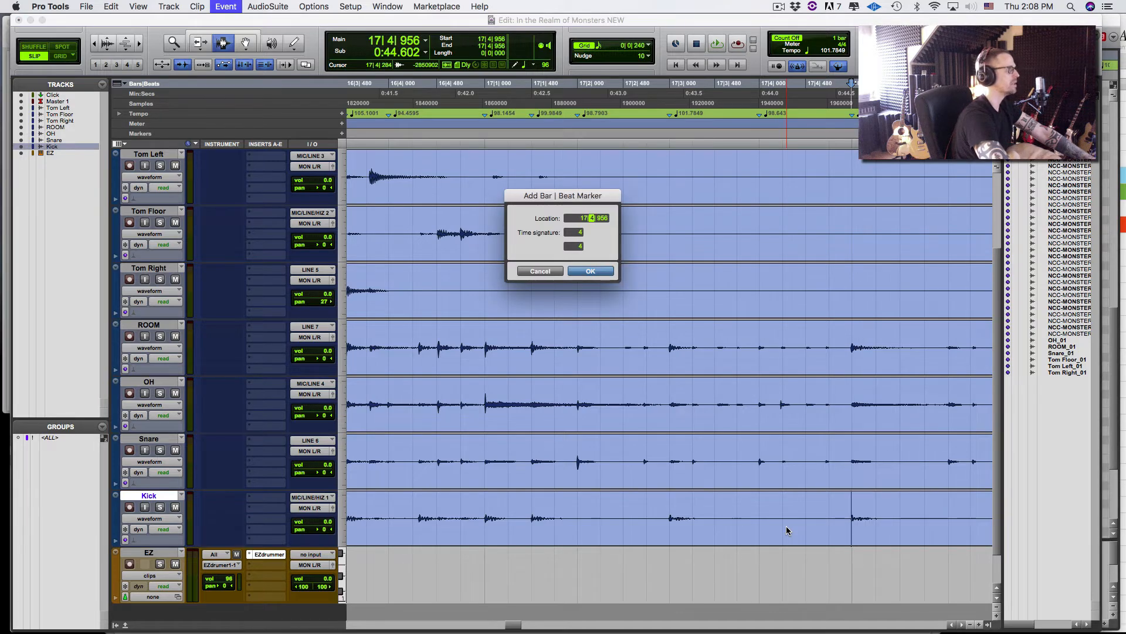
pyautogui.press('Return')
# Add a bar/beat marker on the kick hit after 18|3|000 and set its location to 18|3|720
pyautogui.press('Tab')
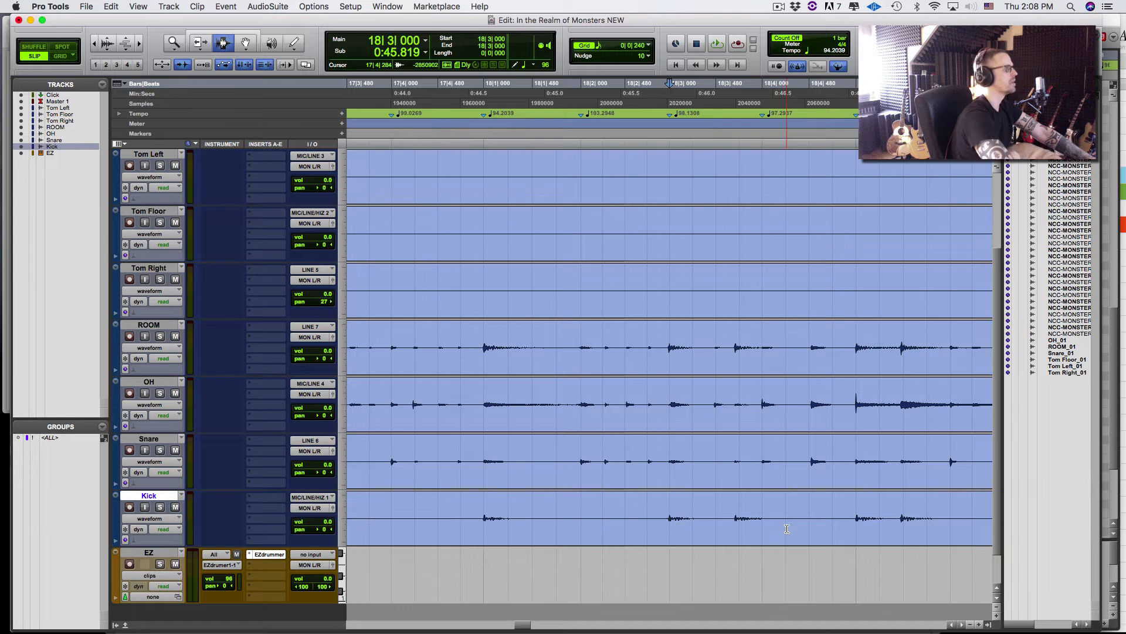
pyautogui.press('Tab')
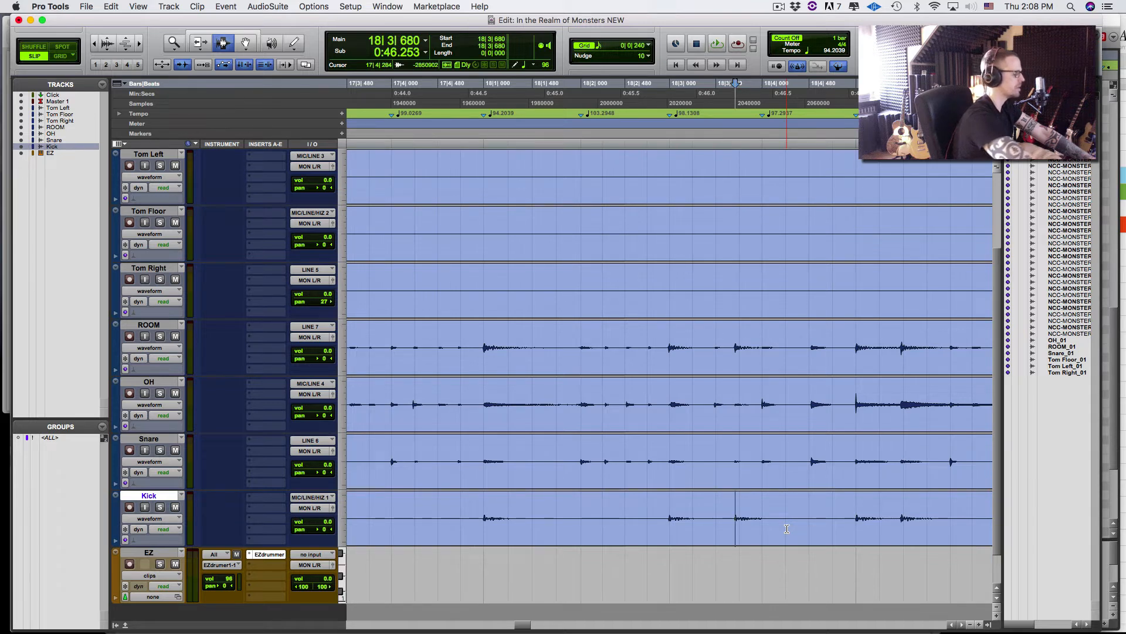
pyautogui.press('super+i')
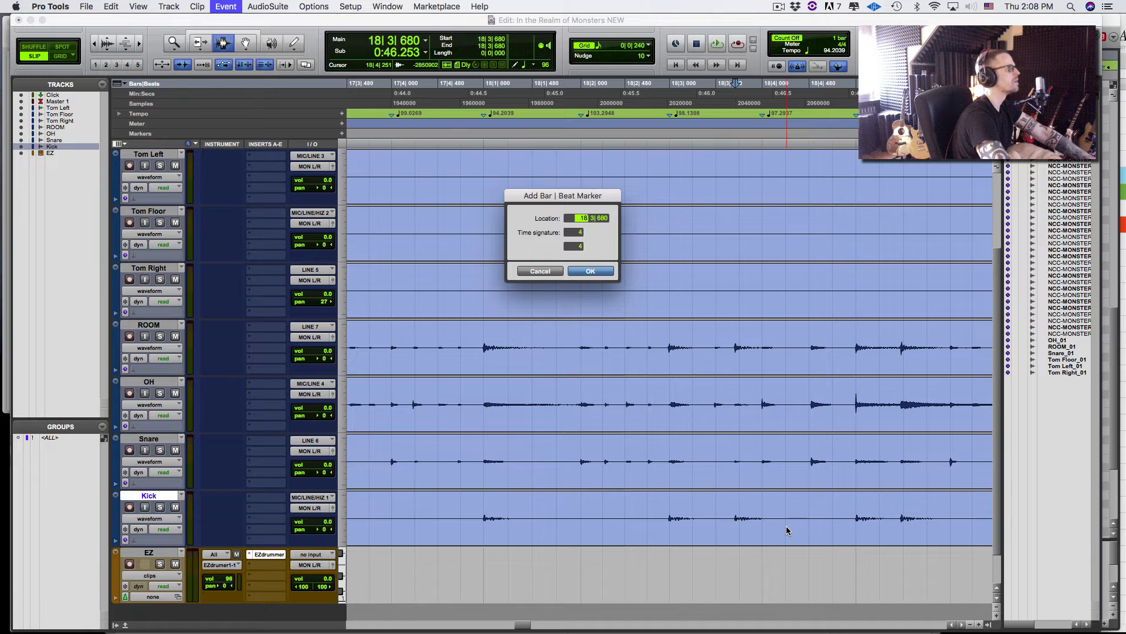
pyautogui.press('Right')
pyautogui.press('Right')
pyautogui.write('720')
pyautogui.press('Return')
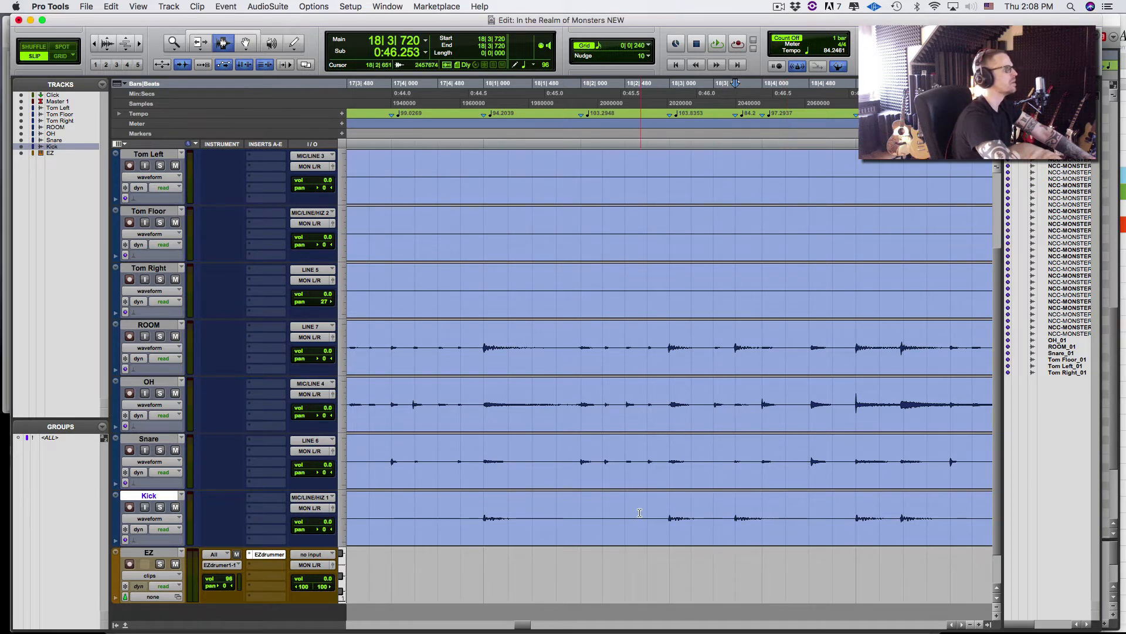
# Play back the drums through bar 18, and add a bar/beat marker on the kick hit at the start of bar 19, located at 19|1|000
pyautogui.click(618, 510)
pyautogui.press('space')
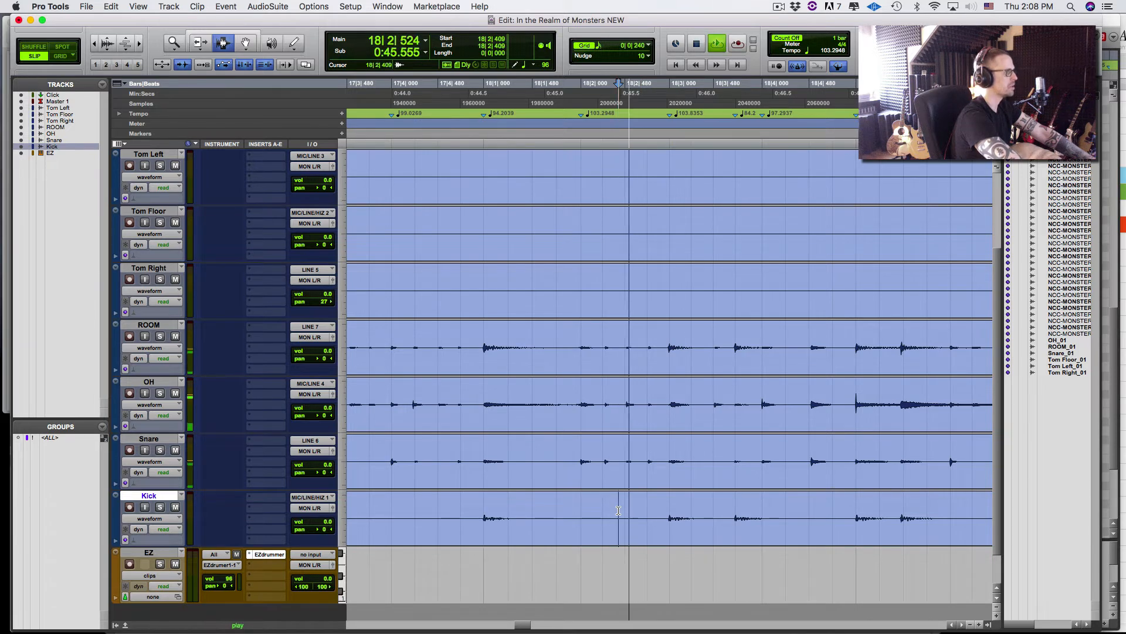
pyautogui.click(497, 515)
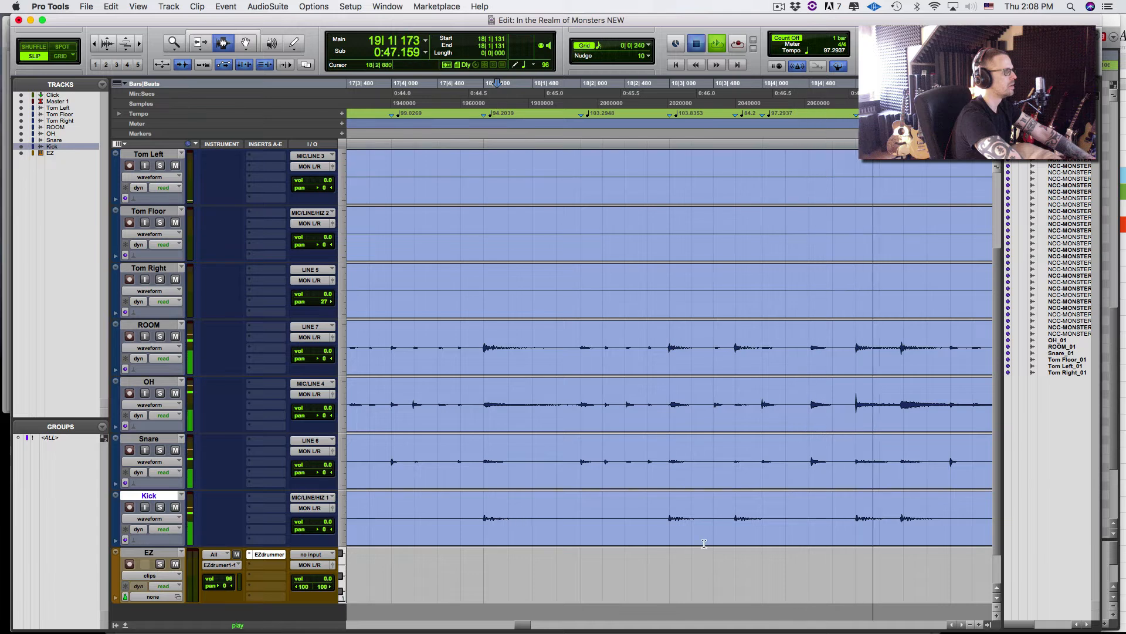
pyautogui.press('space')
pyautogui.click(809, 538)
pyautogui.press('Tab')
pyautogui.press('super+i')
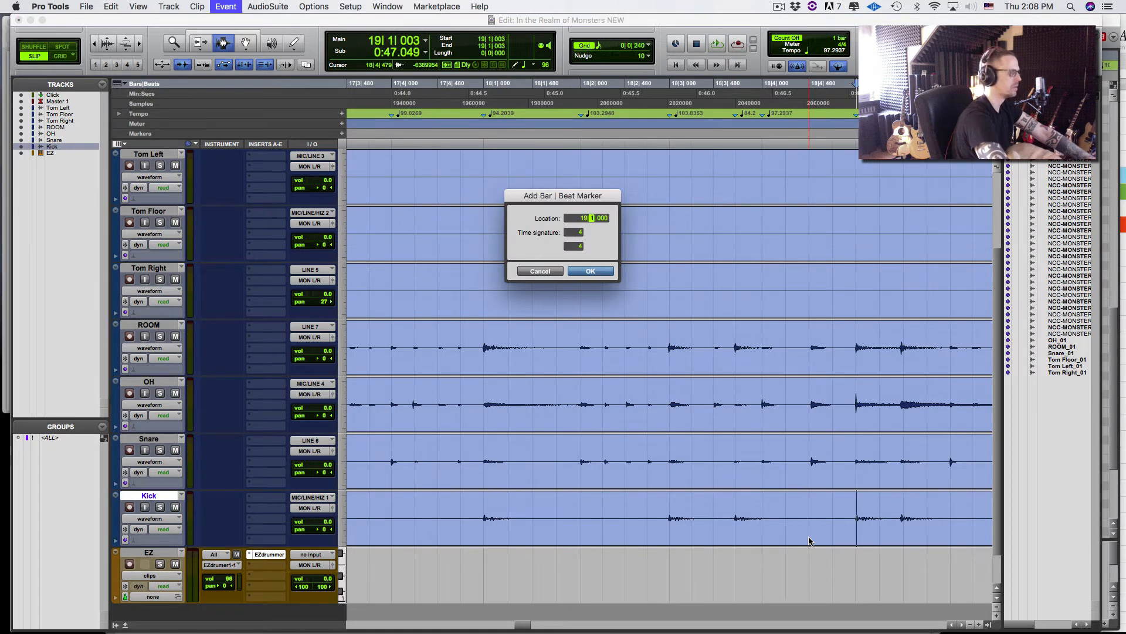
pyautogui.press('Return')
# Add a bar/beat marker on the next kick hit in bar 19 and set its location to 19|1|480
pyautogui.press('Tab')
pyautogui.press('super+i')
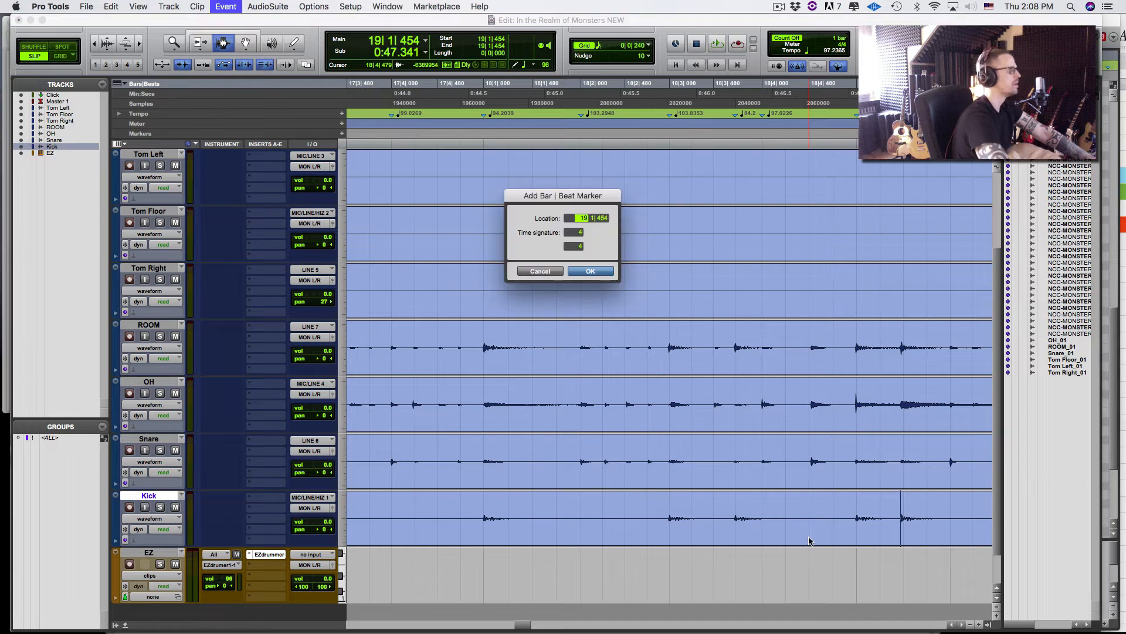
pyautogui.press('Right')
pyautogui.press('Right')
pyautogui.press('Return')
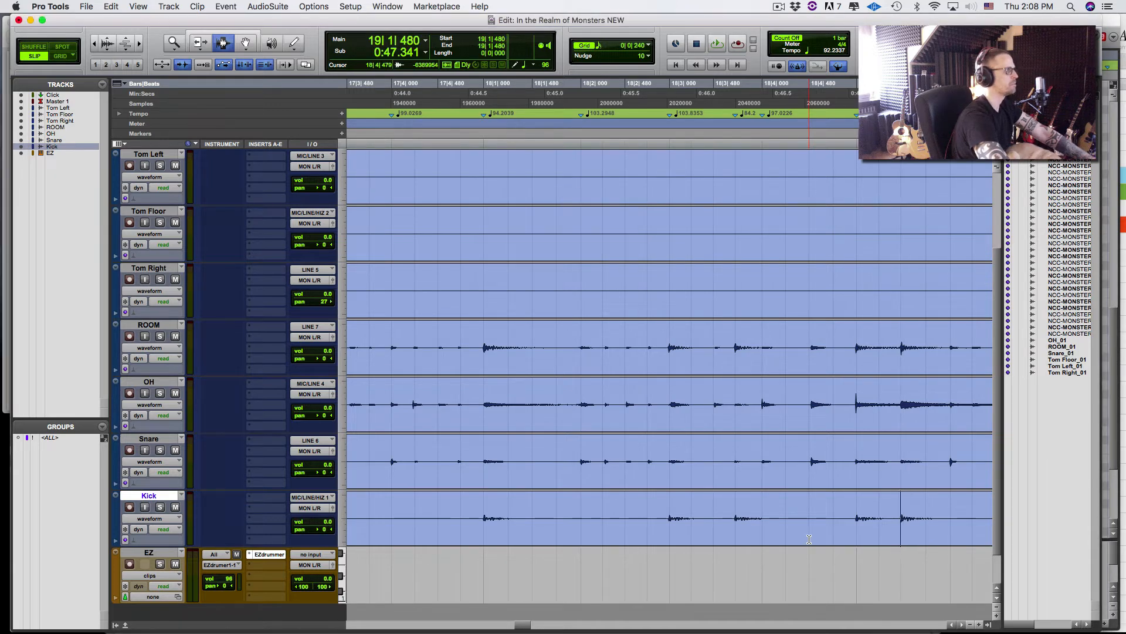
# Add a bar/beat marker on the kick hit at 19|3|006
pyautogui.press('Tab')
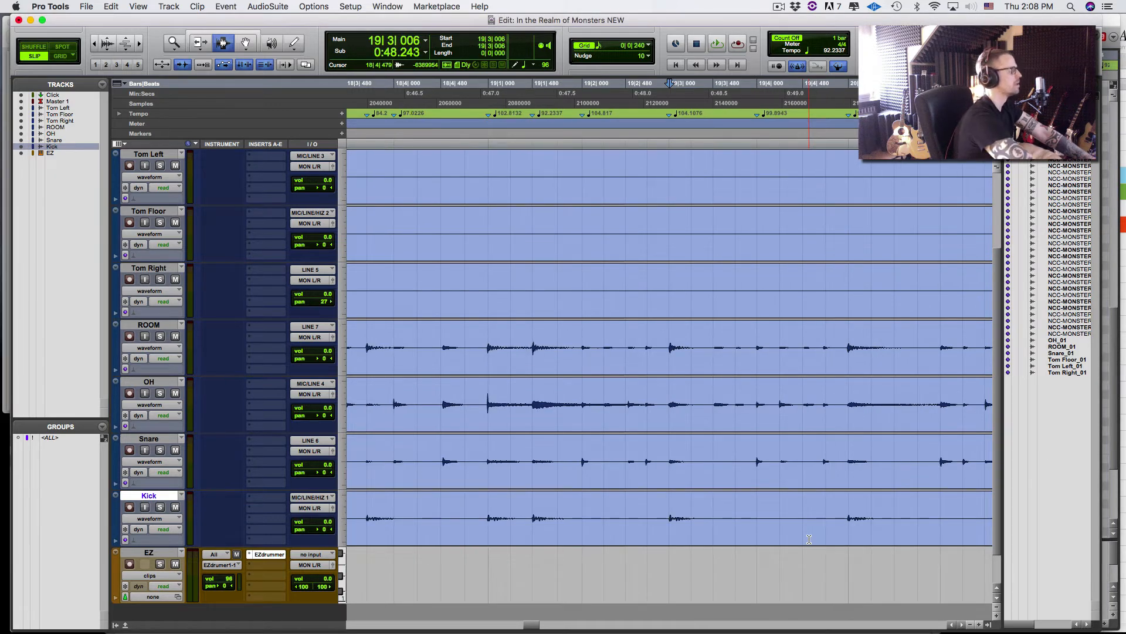
pyautogui.press('super+i')
pyautogui.press('Right')
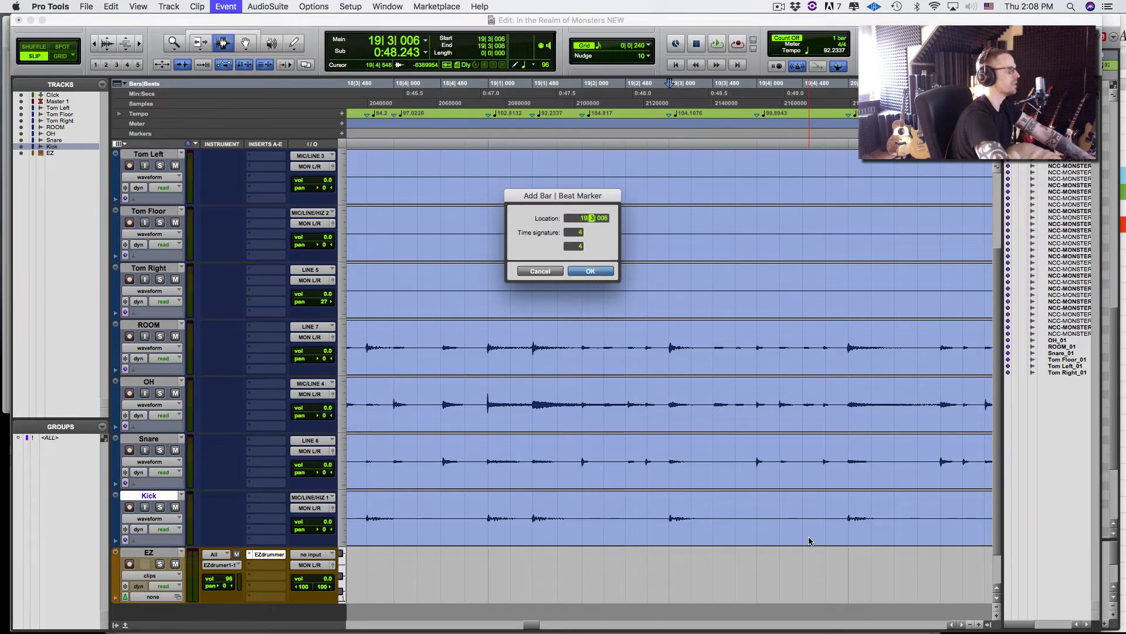
pyautogui.press('Return')
# Add a bar/beat marker on the kick hit at 19|4|958, with its location set to 19|5|000
pyautogui.press('Tab')
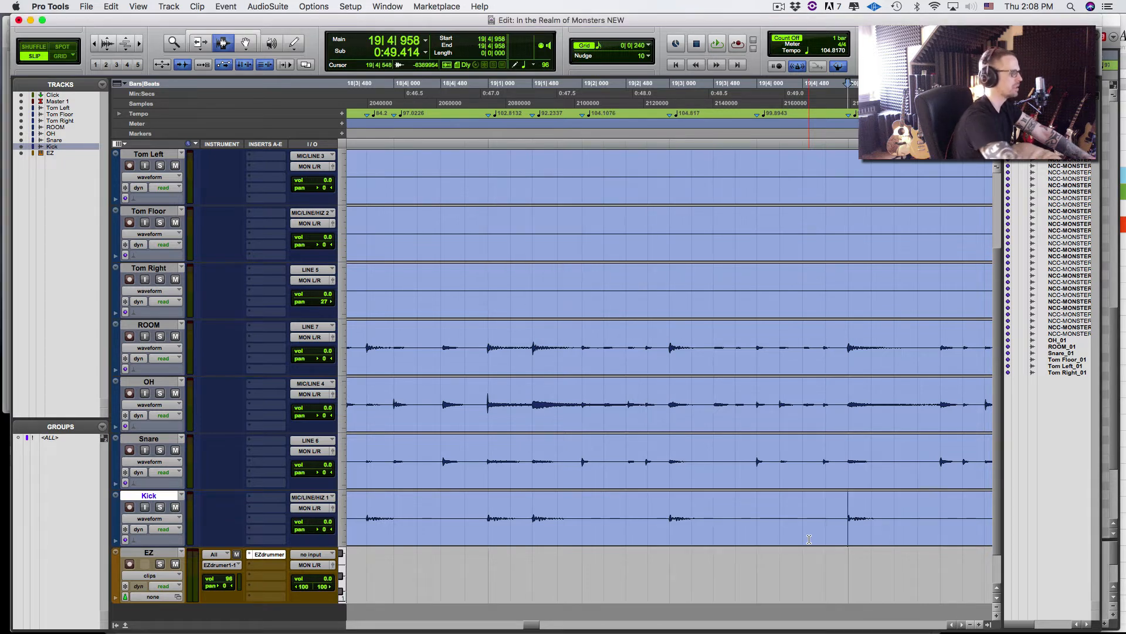
pyautogui.press('super+i')
pyautogui.write('20')
pyautogui.press('Right')
pyautogui.write('1')
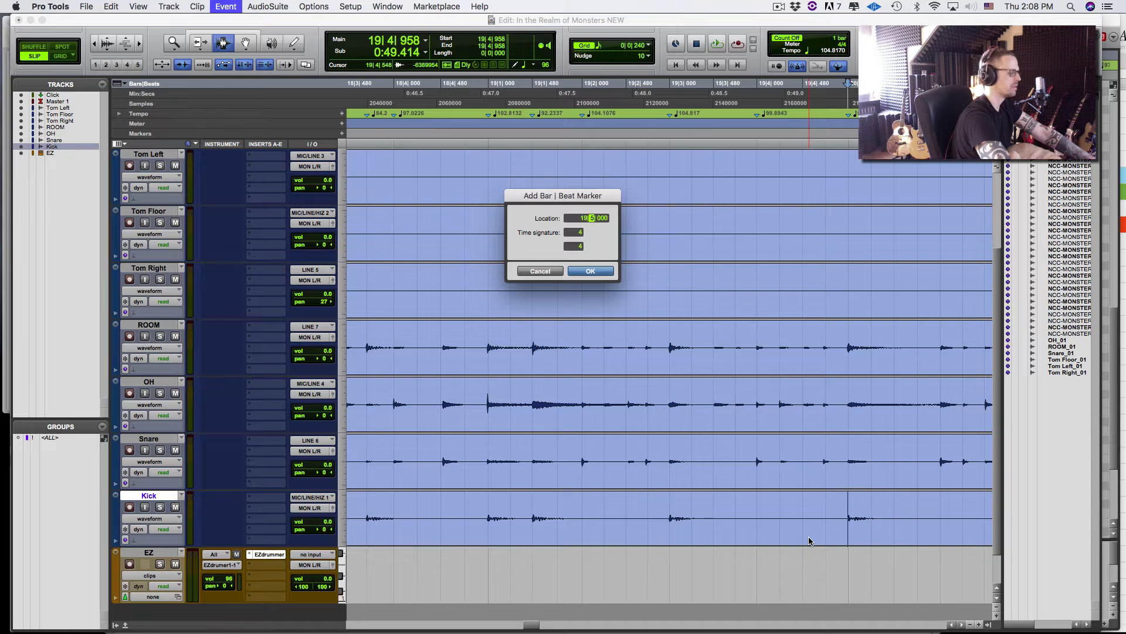
pyautogui.press('Right')
pyautogui.write('0')
pyautogui.press('Return')
# Skip the kick hit at 20|3|000 and add a bar/beat marker on the one at 20|4|255
pyautogui.press('Tab')
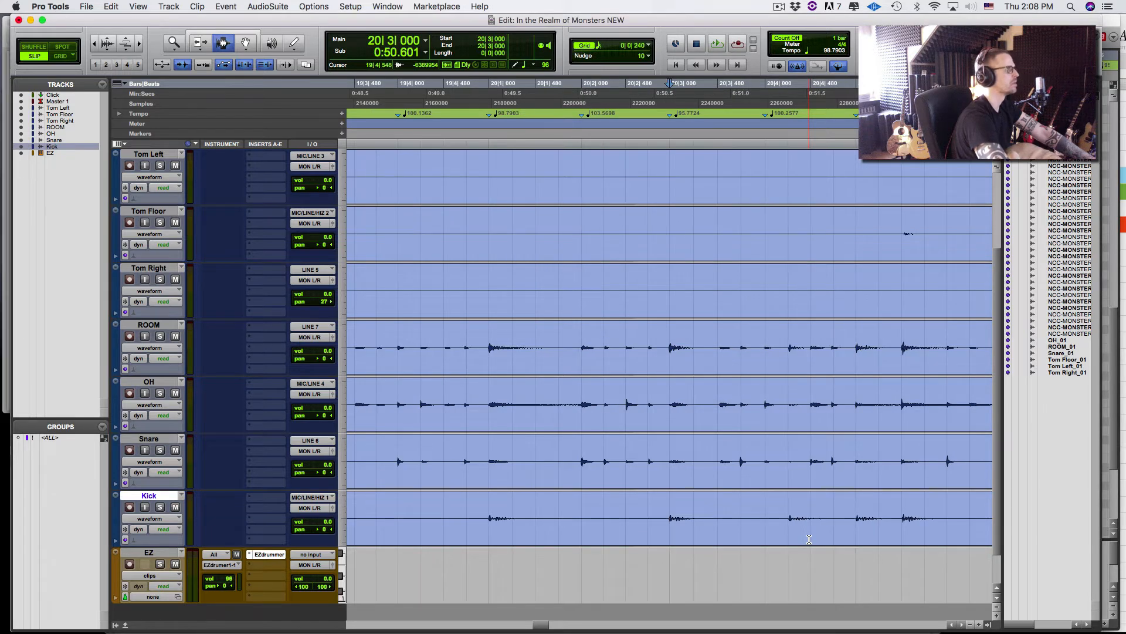
pyautogui.press('Tab')
pyautogui.press('super+i')
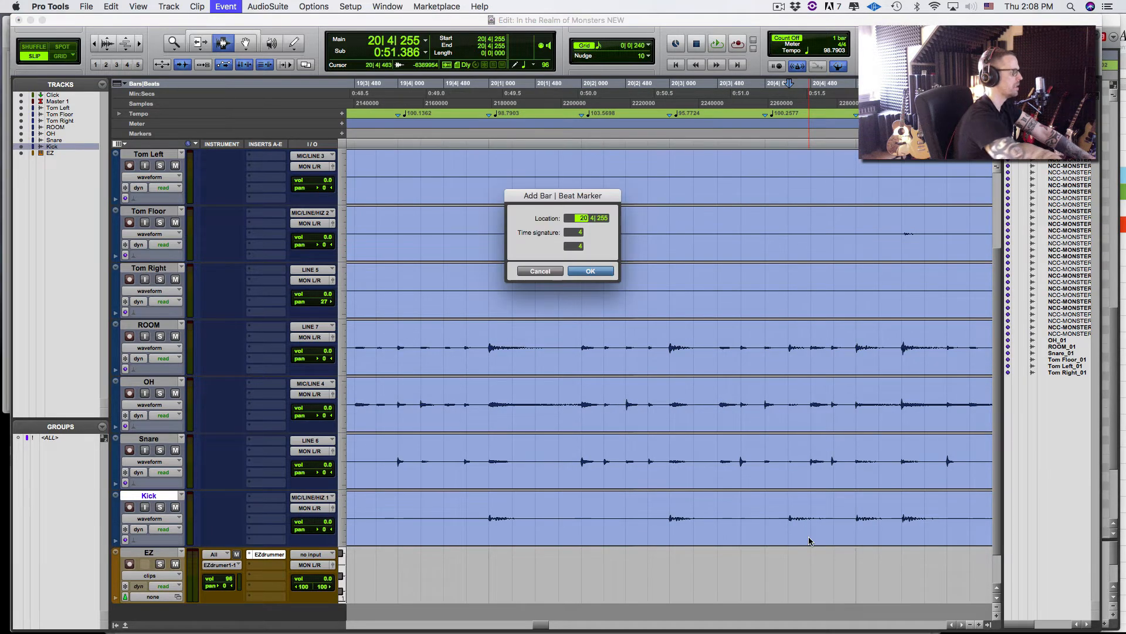
pyautogui.press('Right')
pyautogui.press('Right')
pyautogui.press('Return')
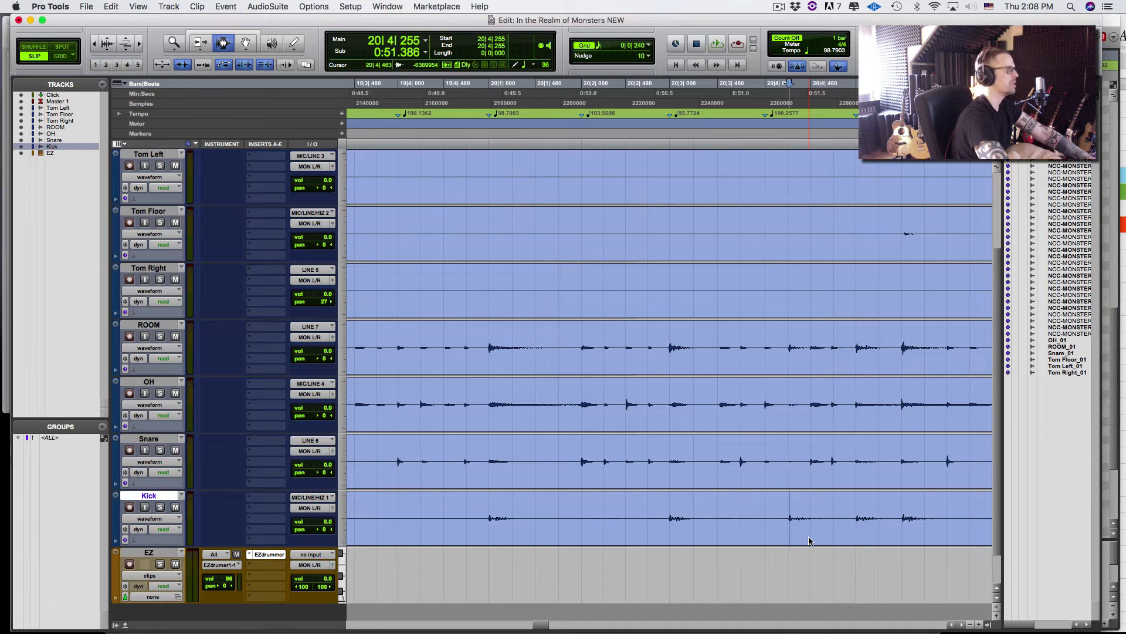
# Add a bar/beat marker at 21|1|000 on the kick opening bar 21, and another on the kick hit at 21|1|486
pyautogui.press('Tab')
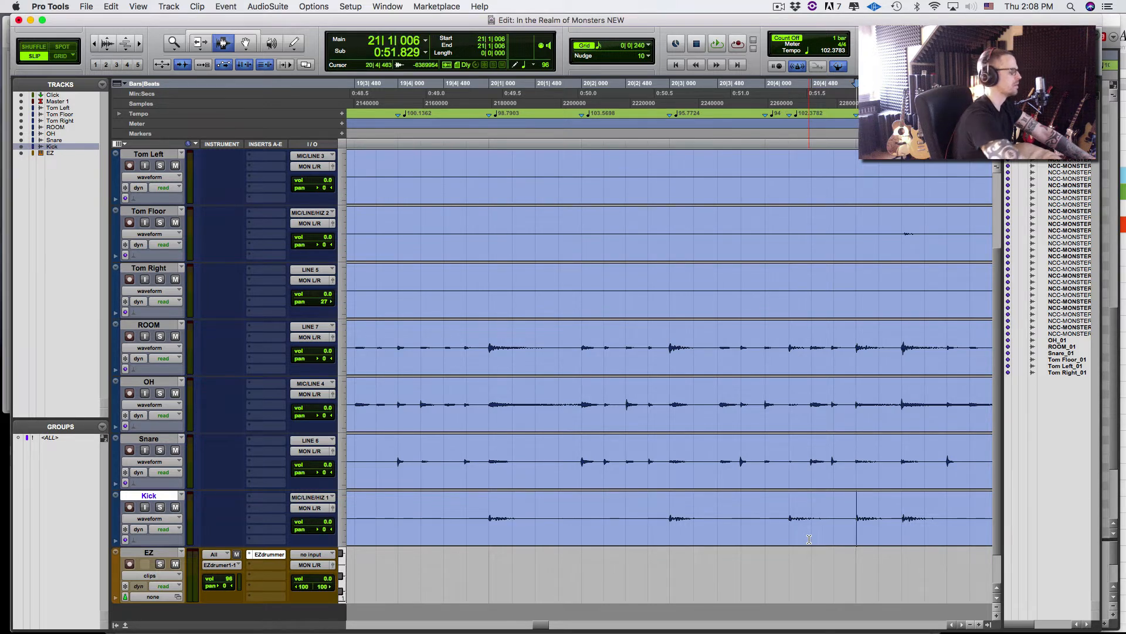
pyautogui.press('super+i')
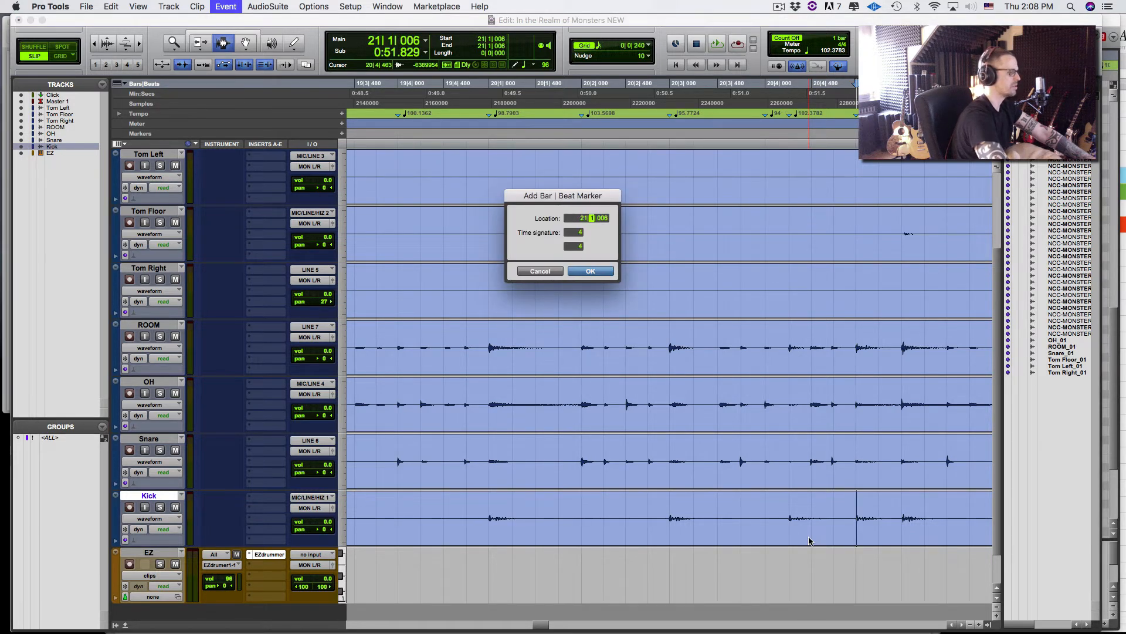
pyautogui.press('Return')
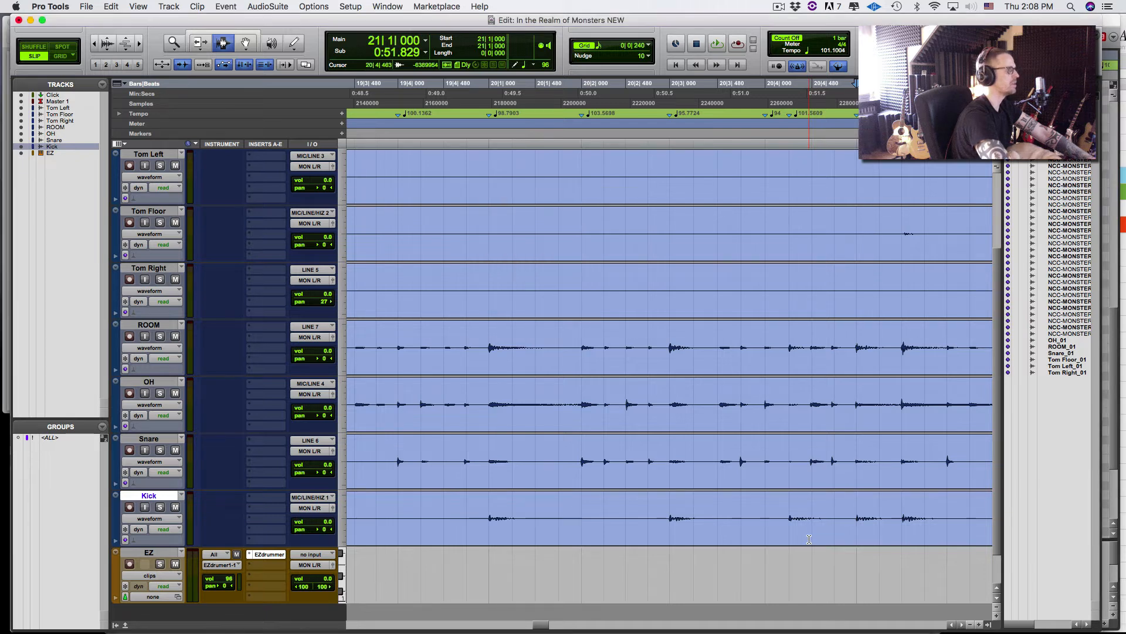
pyautogui.press('Tab')
pyautogui.press('super+i')
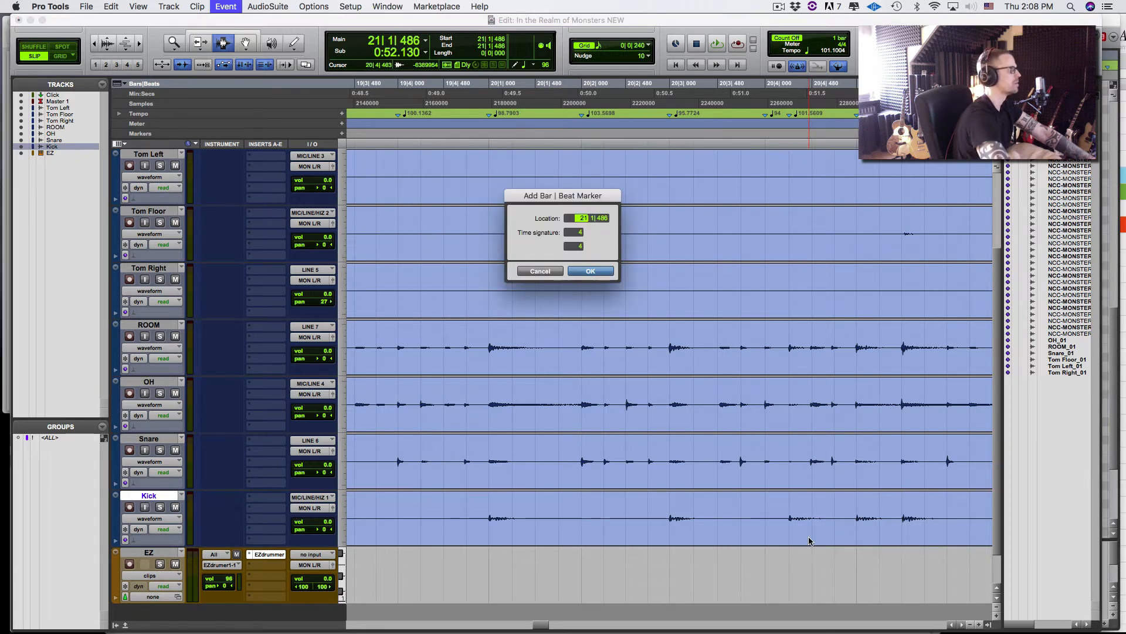
pyautogui.press('.')
pyautogui.press('.')
pyautogui.press('Return')
# Add bar/beat markers on the kick hit at 21|2|958 and on the kick opening bar 22, located at 22|1|000
pyautogui.press('Tab')
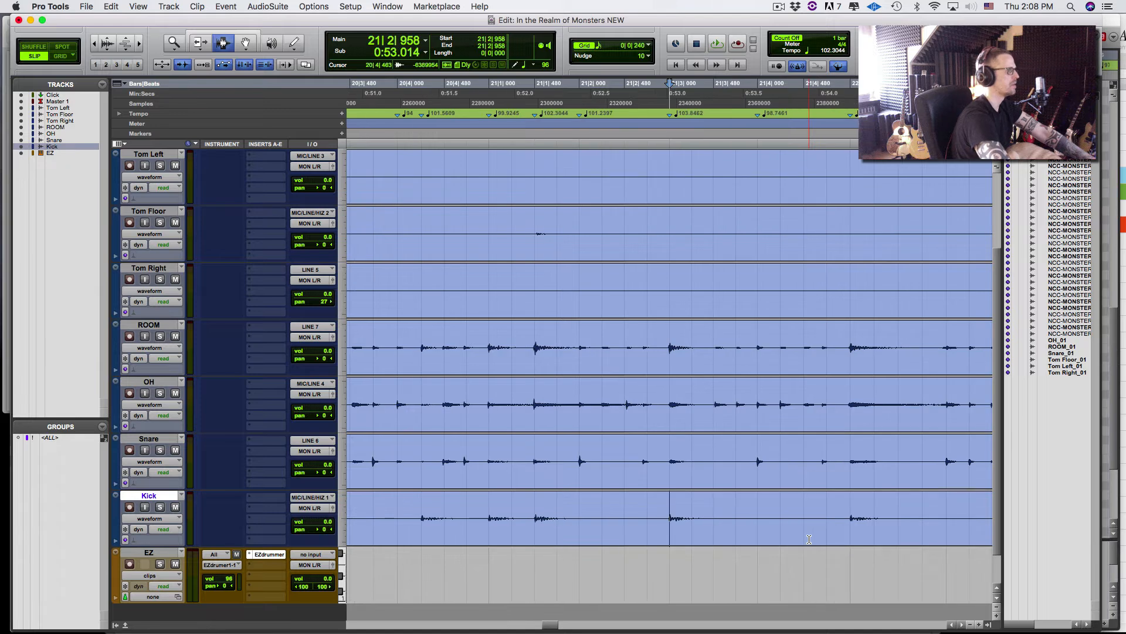
pyautogui.press('super+i')
pyautogui.press('.')
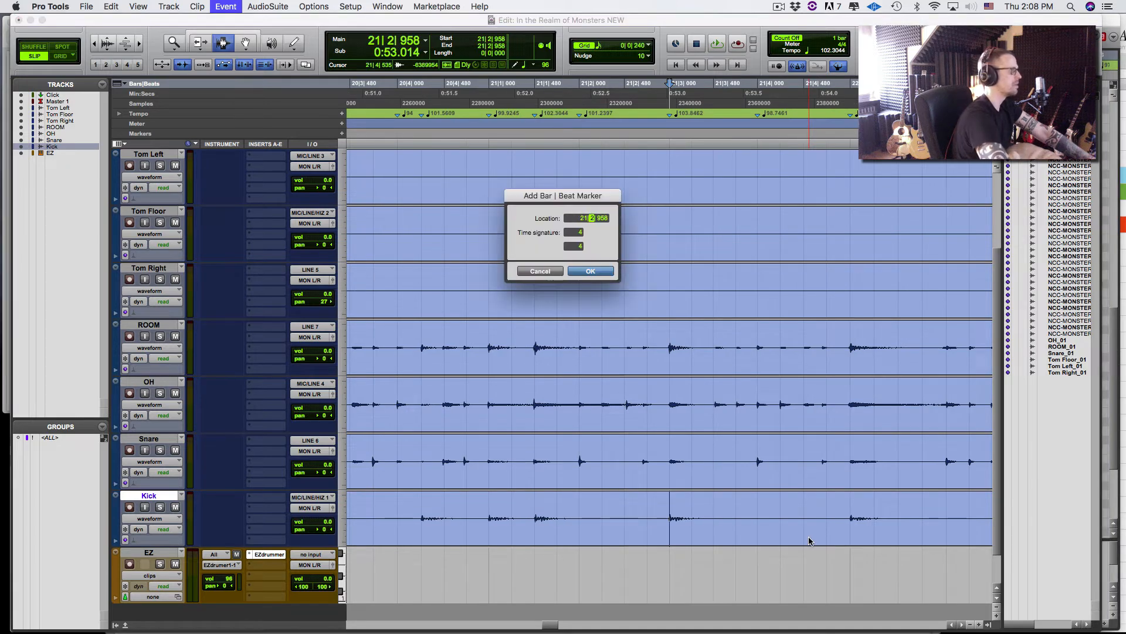
pyautogui.press('Return')
pyautogui.press('Tab')
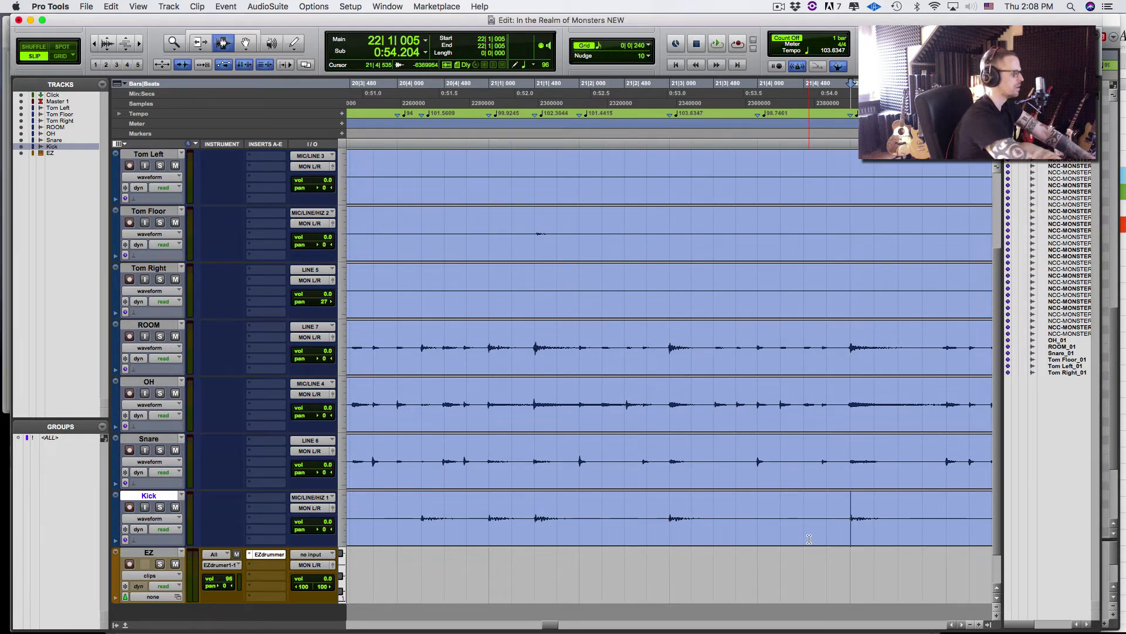
pyautogui.press('super+i')
pyautogui.press('.')
pyautogui.press('Return')
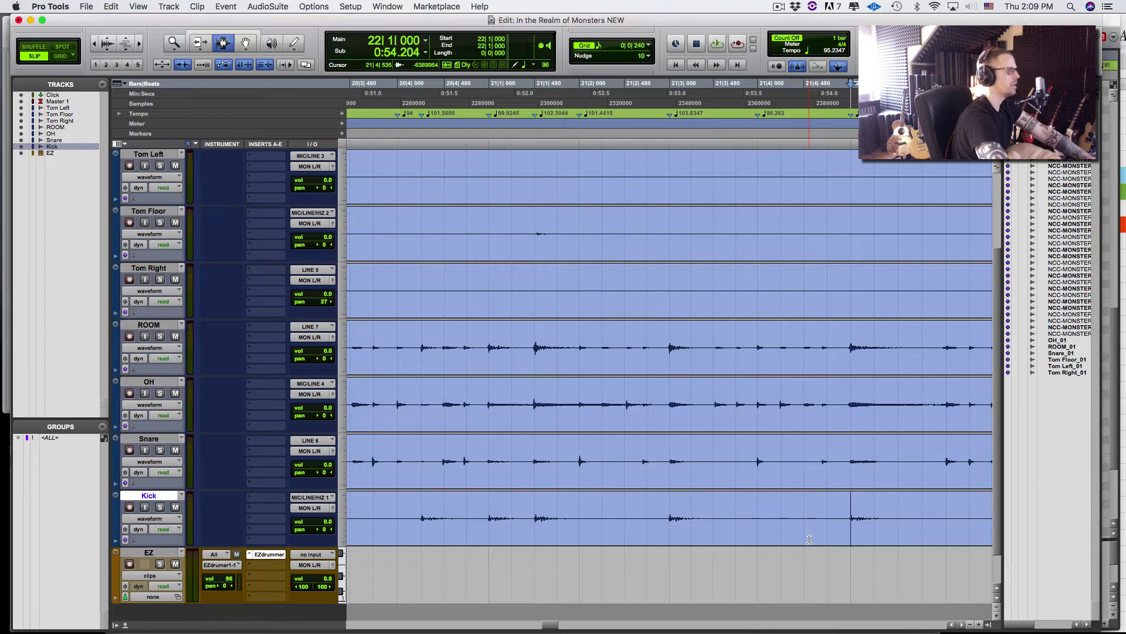
# Add bar/beat markers on the kick hits at 22|2|941 and 23|1|025
pyautogui.press('Tab')
pyautogui.press('super+i')
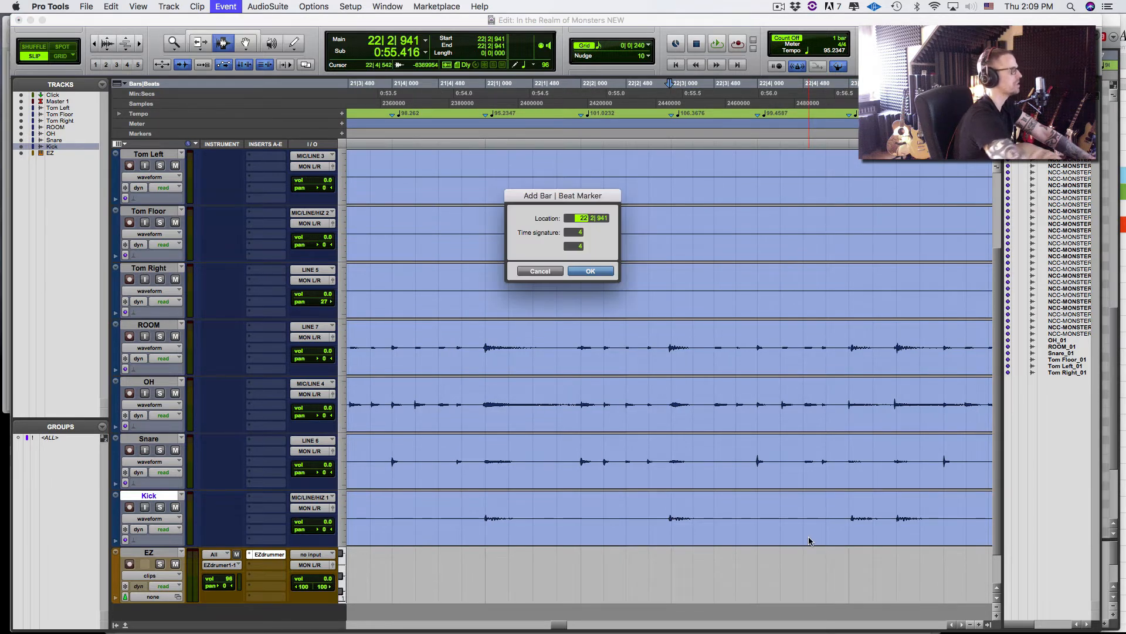
pyautogui.press('.')
pyautogui.press('Return')
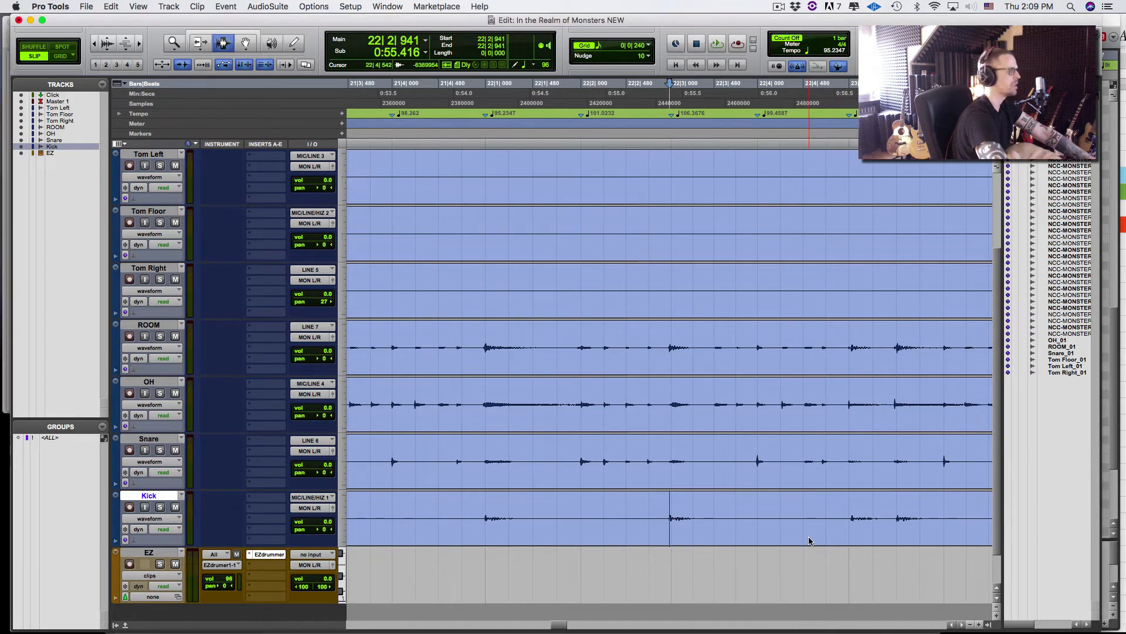
pyautogui.press('Tab')
pyautogui.press('super+i')
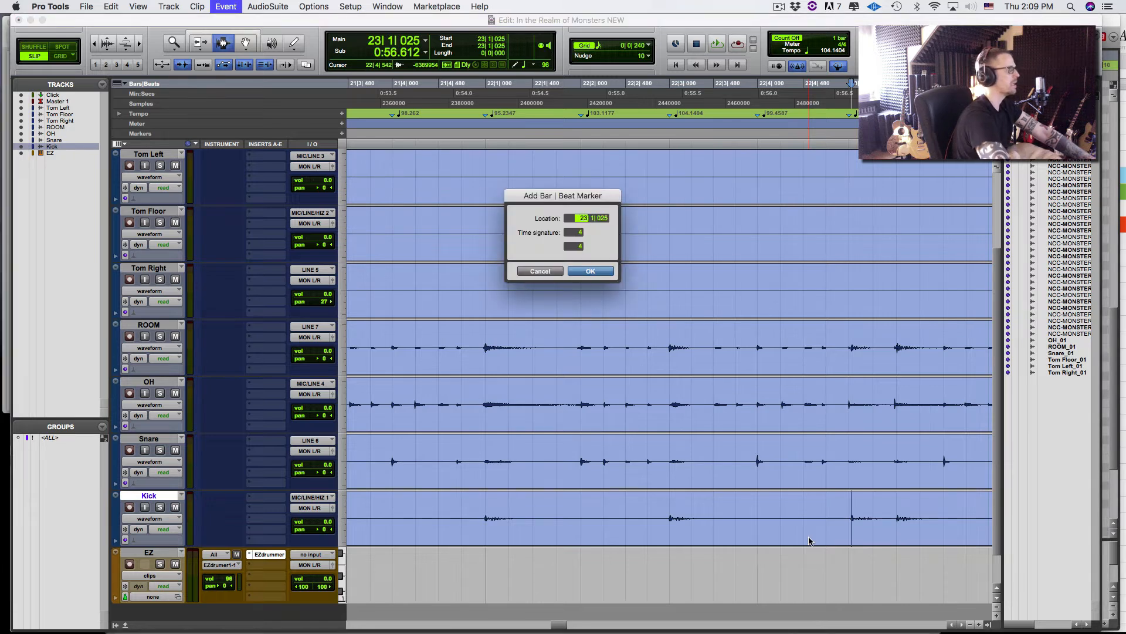
pyautogui.press('.')
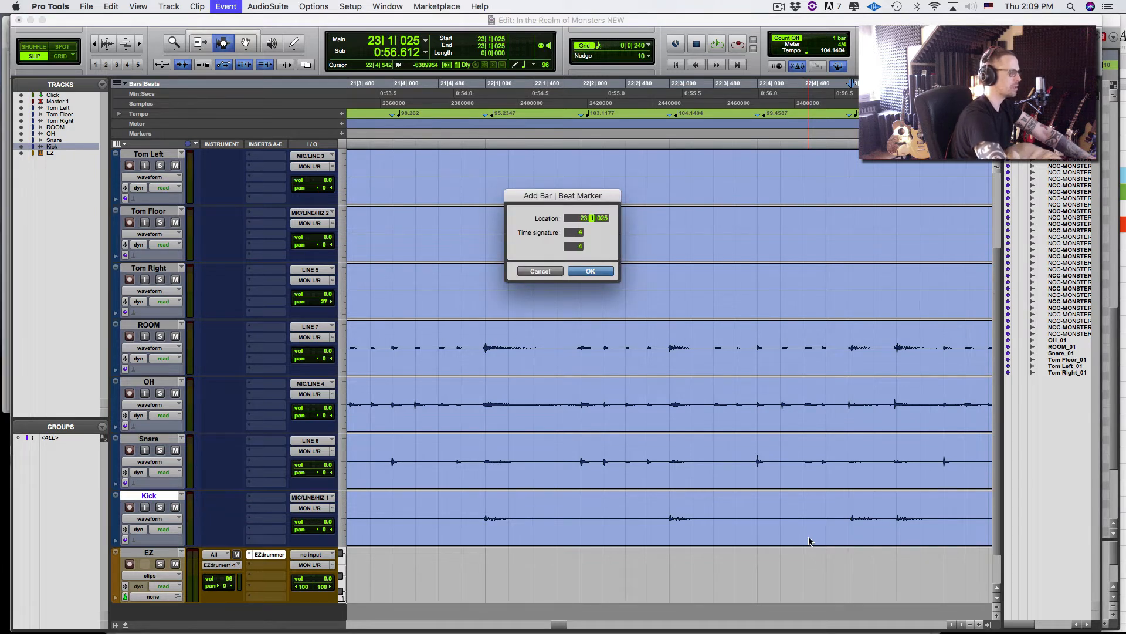
pyautogui.press('Return')
# Add bar/beat markers on the kick hit at 23|1|472 and on the following kick, located at 23|3|000
pyautogui.press('Tab')
pyautogui.press('super+i')
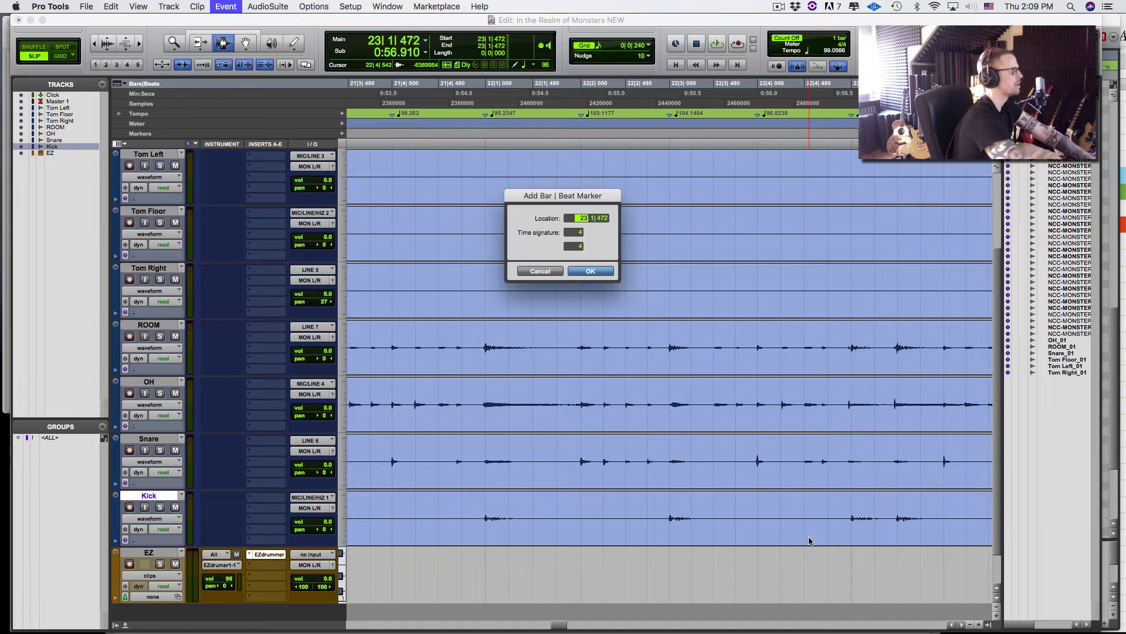
pyautogui.press('Right')
pyautogui.press('Right')
pyautogui.press('Return')
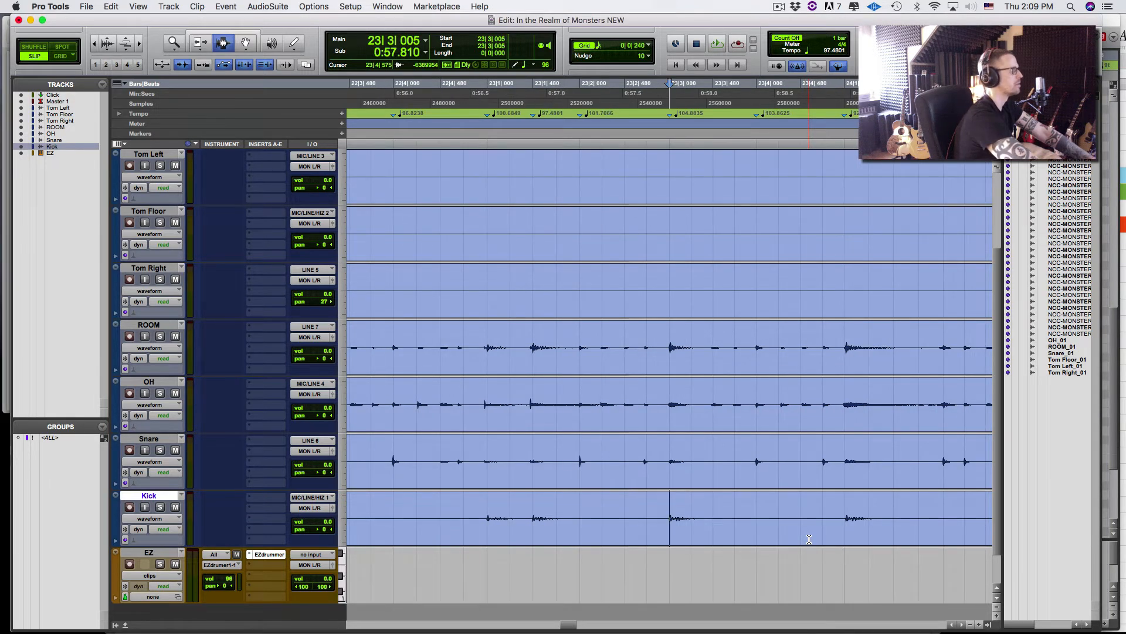
pyautogui.press('super+i')
pyautogui.press('Right')
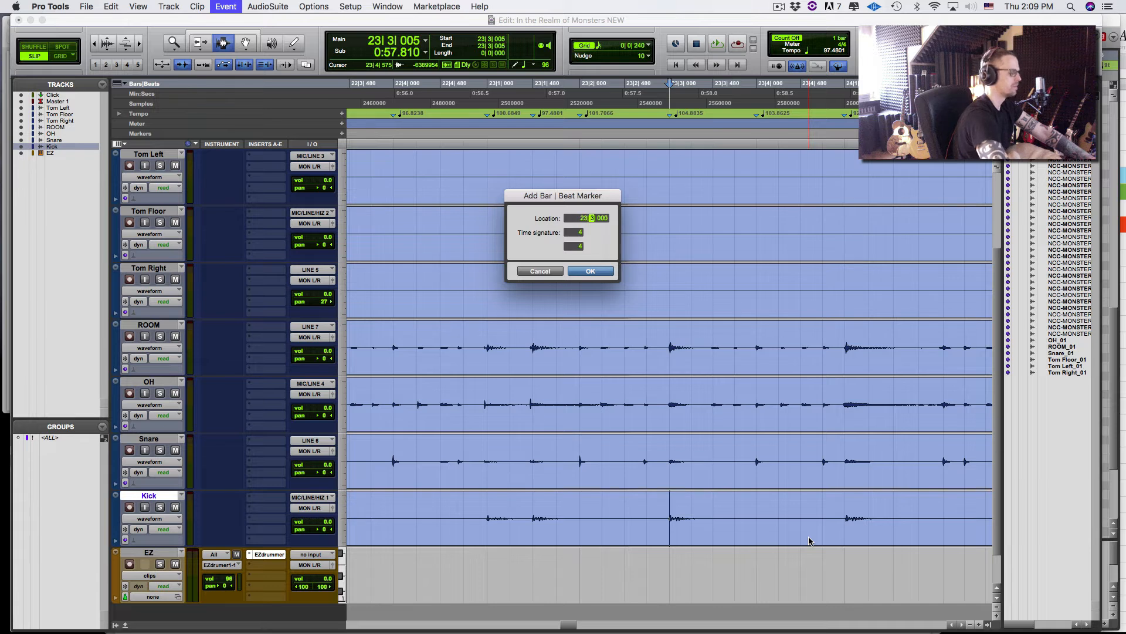
pyautogui.press('Return')
# Add bar/beat markers on the kick hits at 24|1|017 and 24|2|958, skipping the false transient at 24|2|527
pyautogui.press('Tab')
pyautogui.press('super+i')
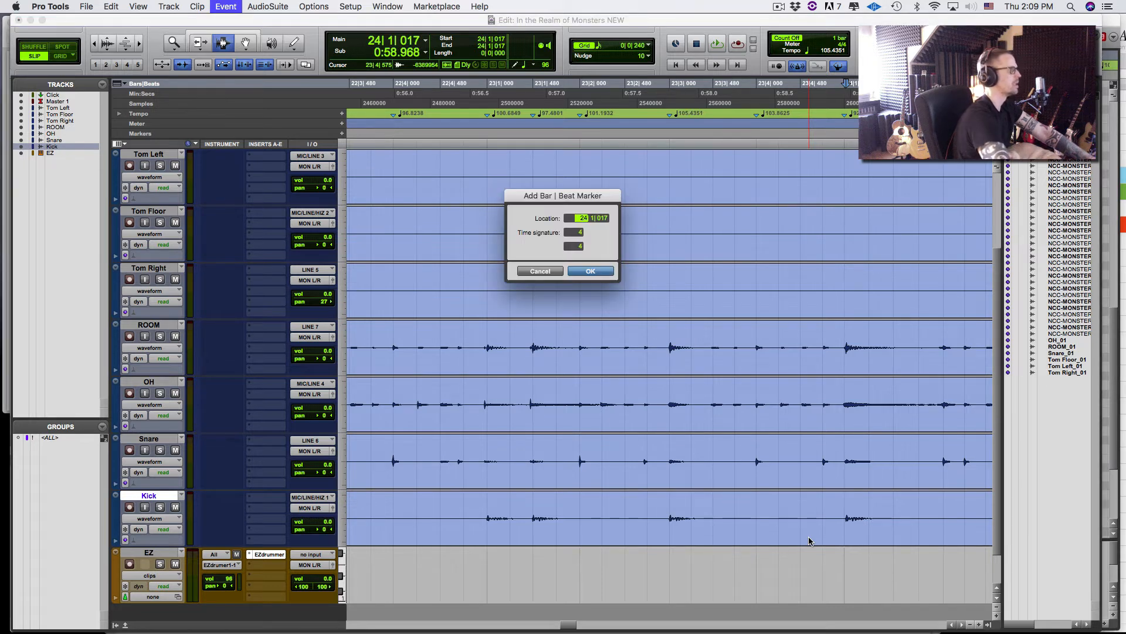
pyautogui.press('Right')
pyautogui.press('Return')
pyautogui.press('Tab')
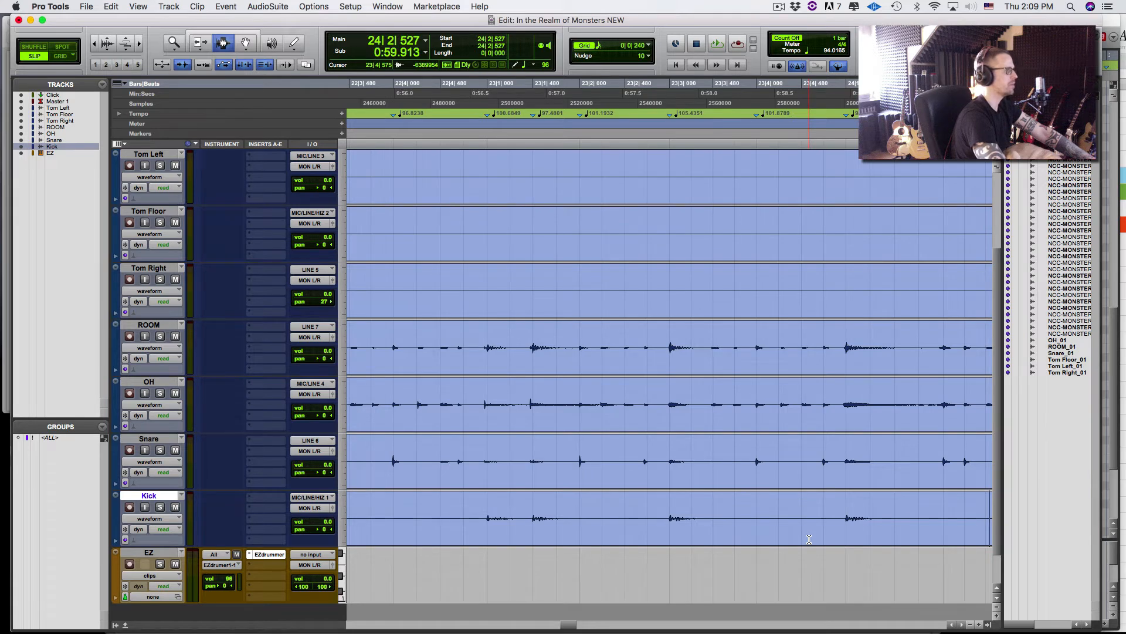
pyautogui.hscroll(10, 809, 538)
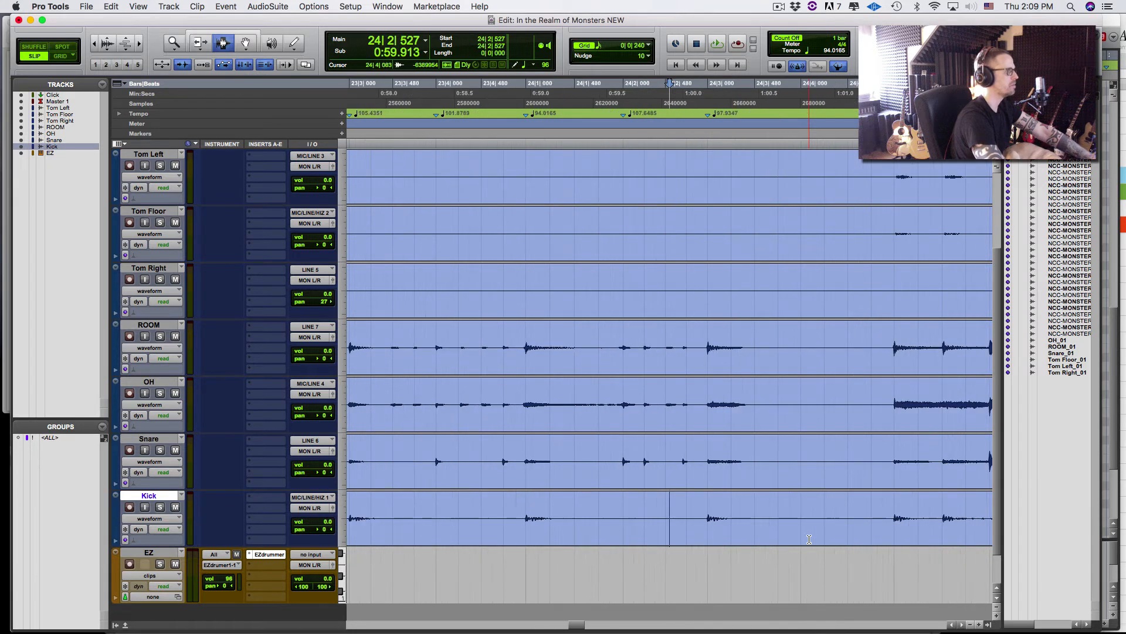
pyautogui.press('Tab')
pyautogui.press('super+i')
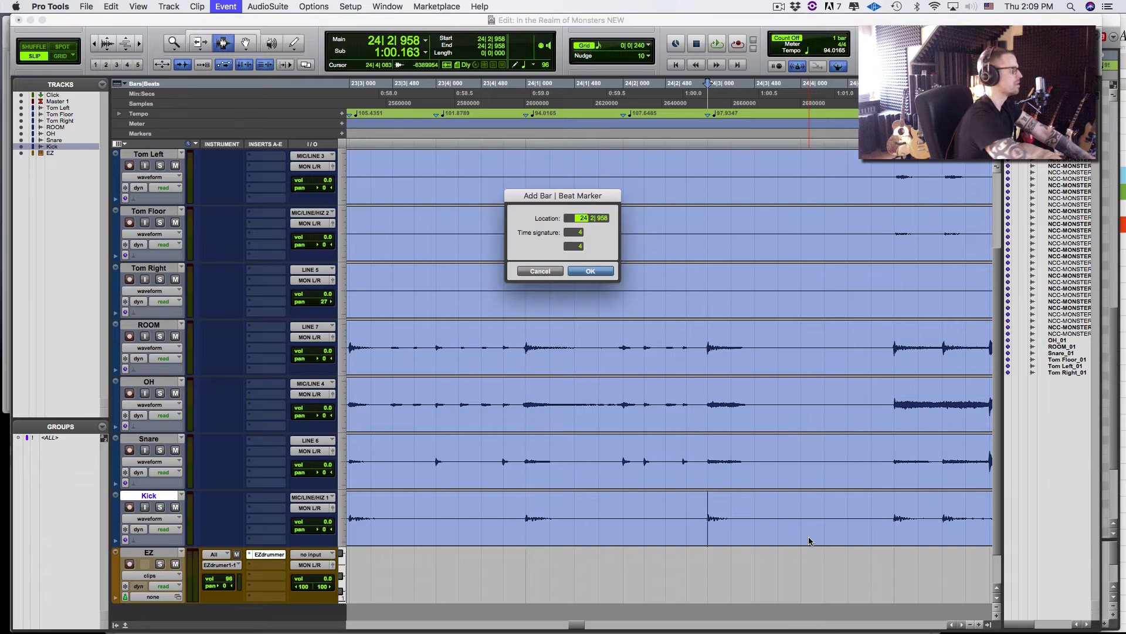
pyautogui.press('Return')
# Add bar/beat markers on the first two kick hits of bar 25, located at 25|1|000 and 25|1|480
pyautogui.press('Tab')
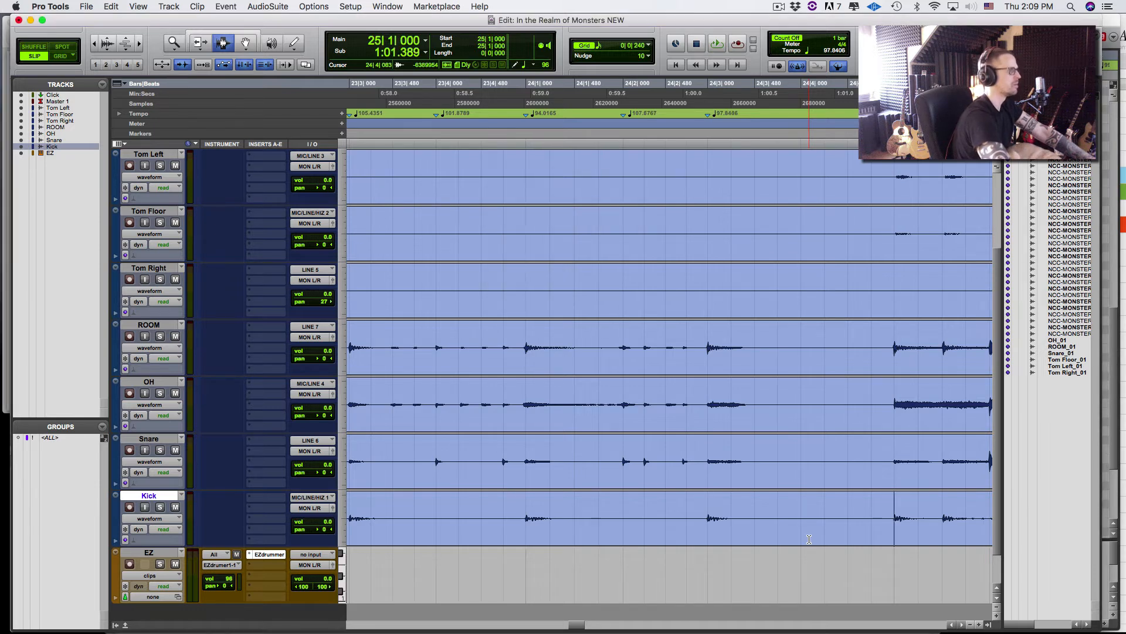
pyautogui.press('super+i')
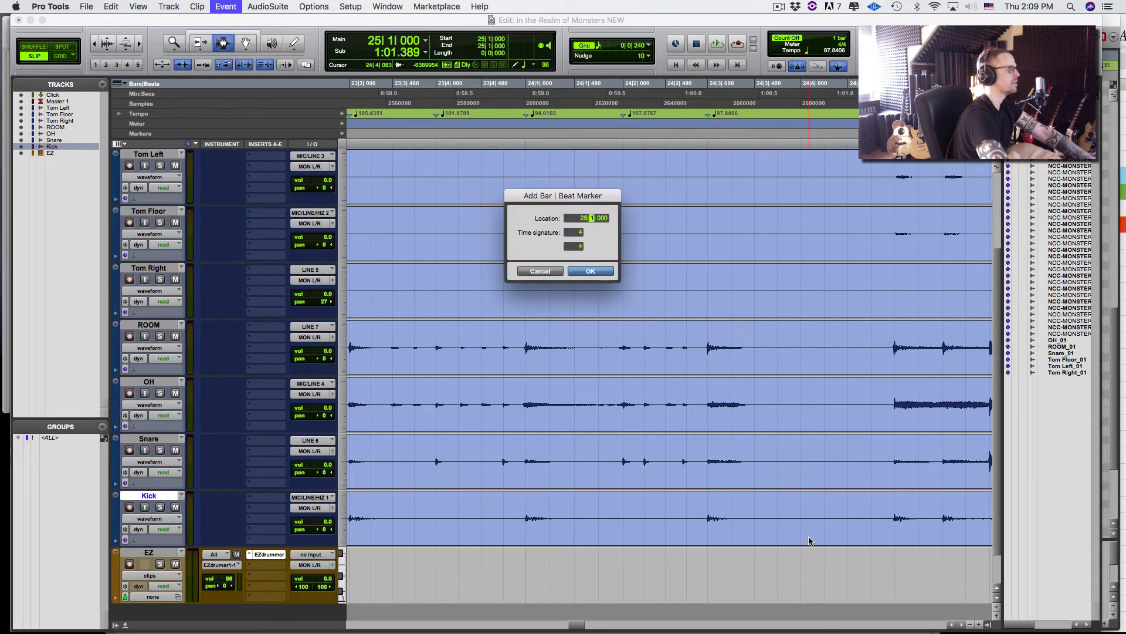
pyautogui.press('Return')
pyautogui.press('Tab')
pyautogui.press('super+i')
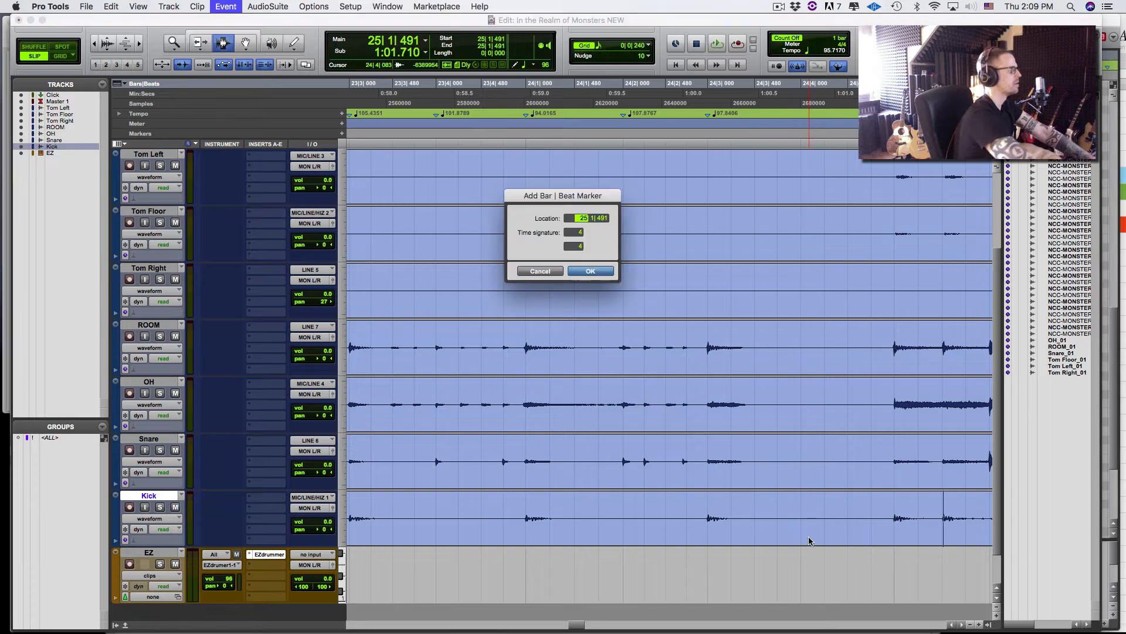
pyautogui.press('Return')
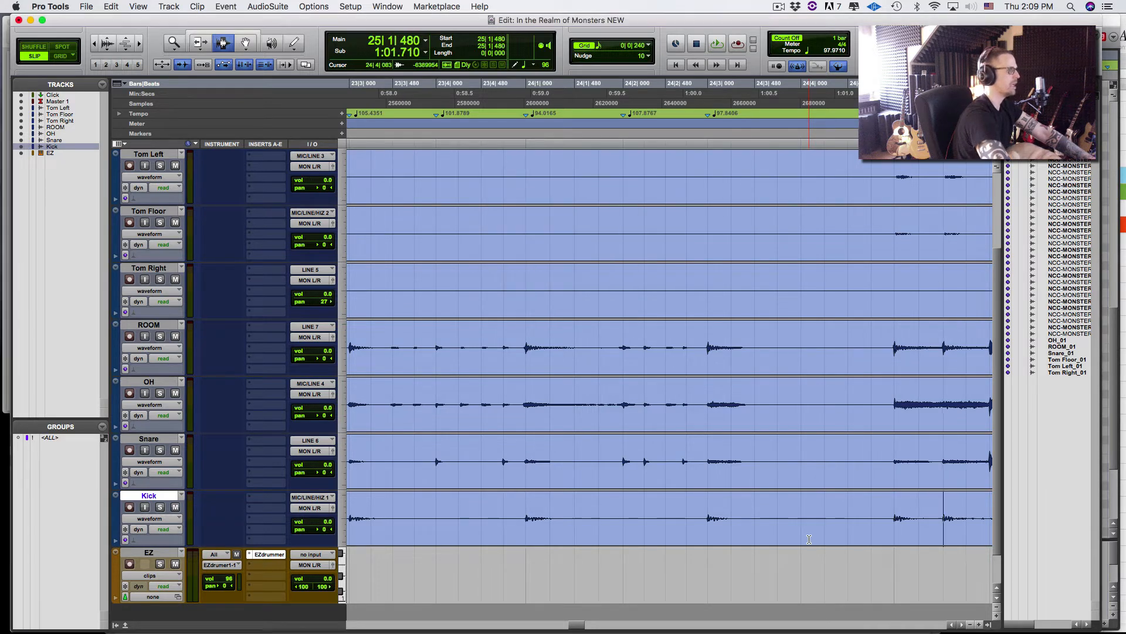
# Add bar/beat markers on the kick hits at 25|3|725 and 25|4|227
pyautogui.press('Tab')
pyautogui.press('Tab')
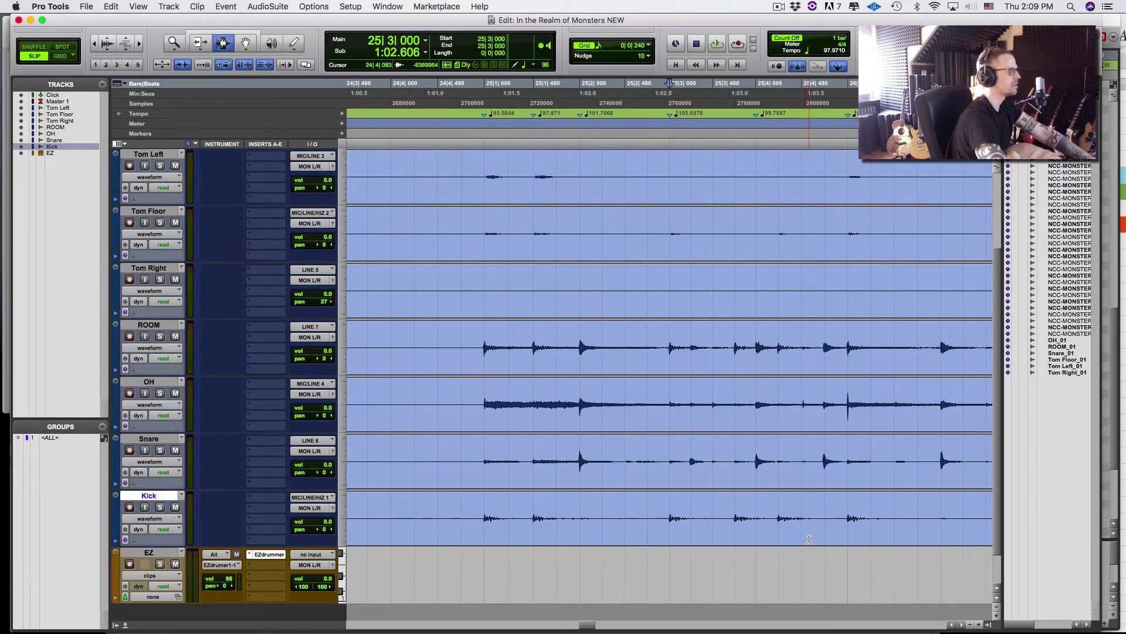
pyautogui.press('Tab')
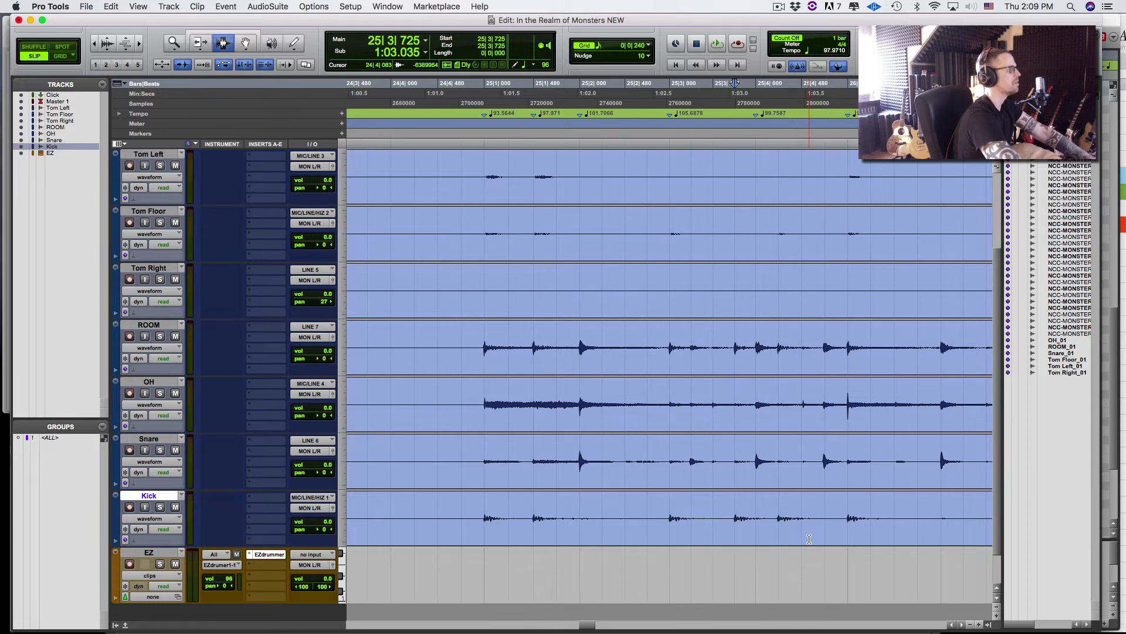
pyautogui.press('super+i')
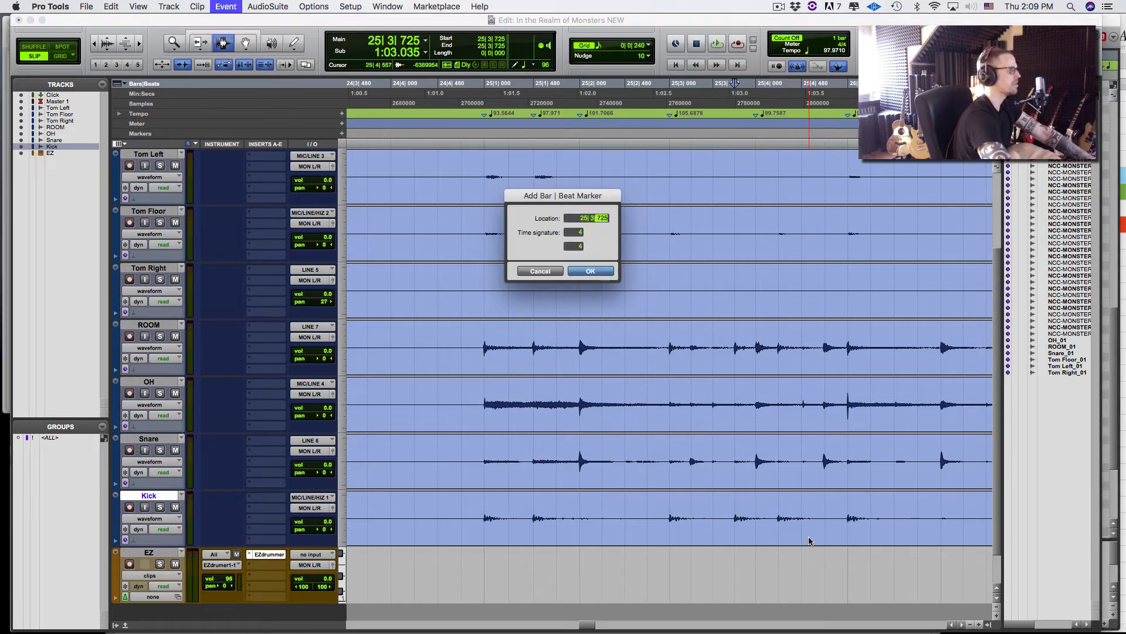
pyautogui.press('Return')
pyautogui.press('Tab')
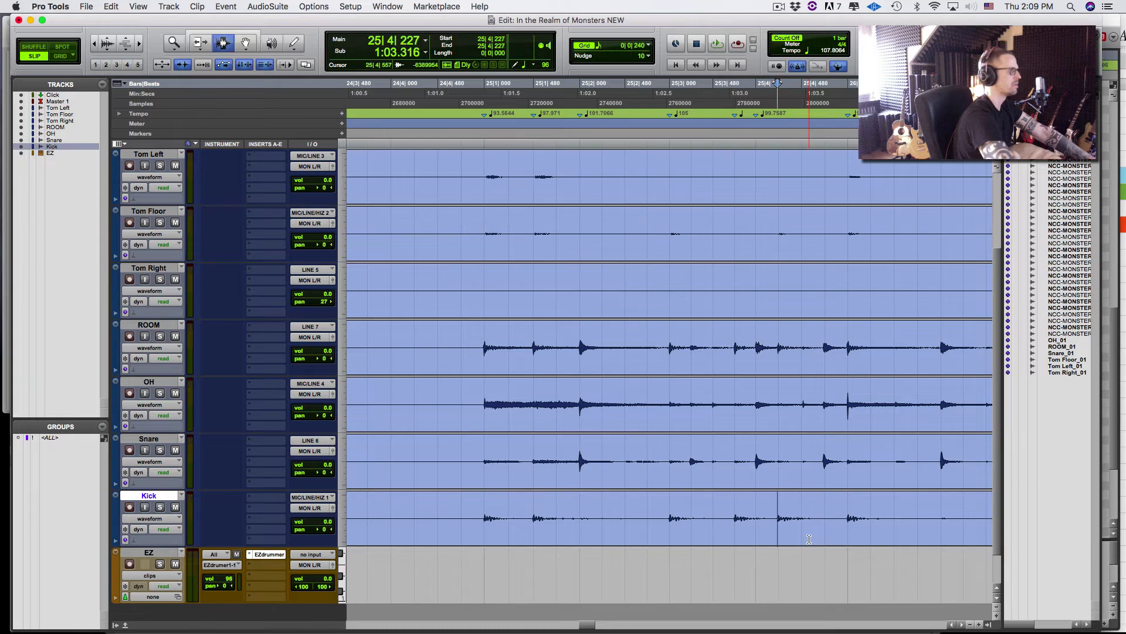
pyautogui.press('super+i')
pyautogui.press('Right')
pyautogui.press('Right')
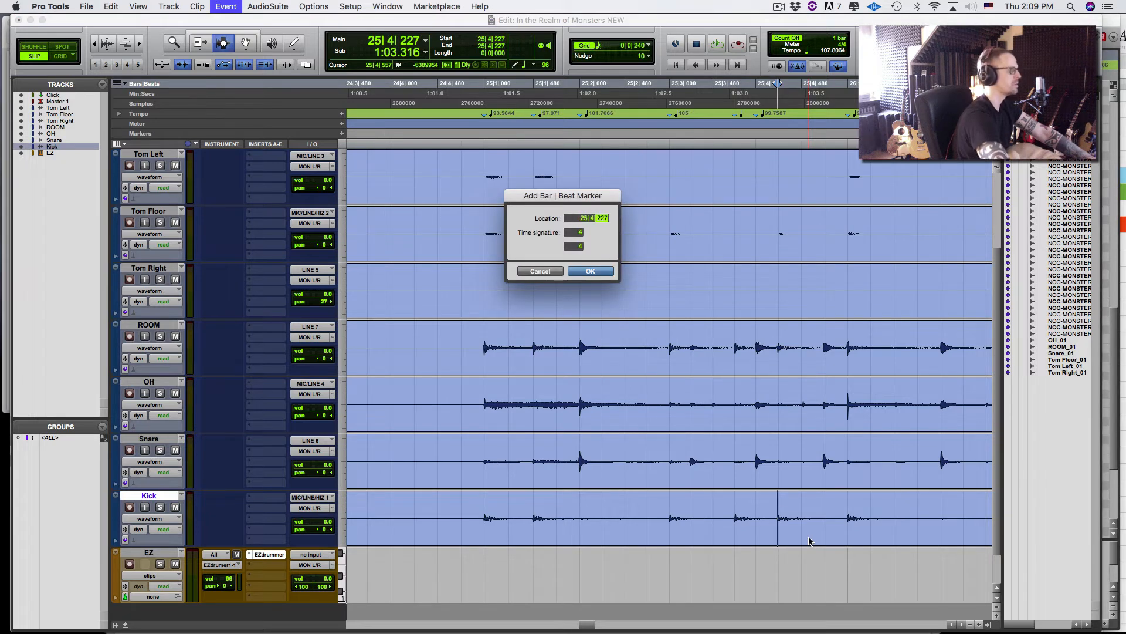
pyautogui.press('Return')
# Add bar/beat markers on the kick hits at 26|3|003 and 26|3|712, locating the latter at 26|3|720 and skipping the false transient at 26|2|742
pyautogui.press('Tab')
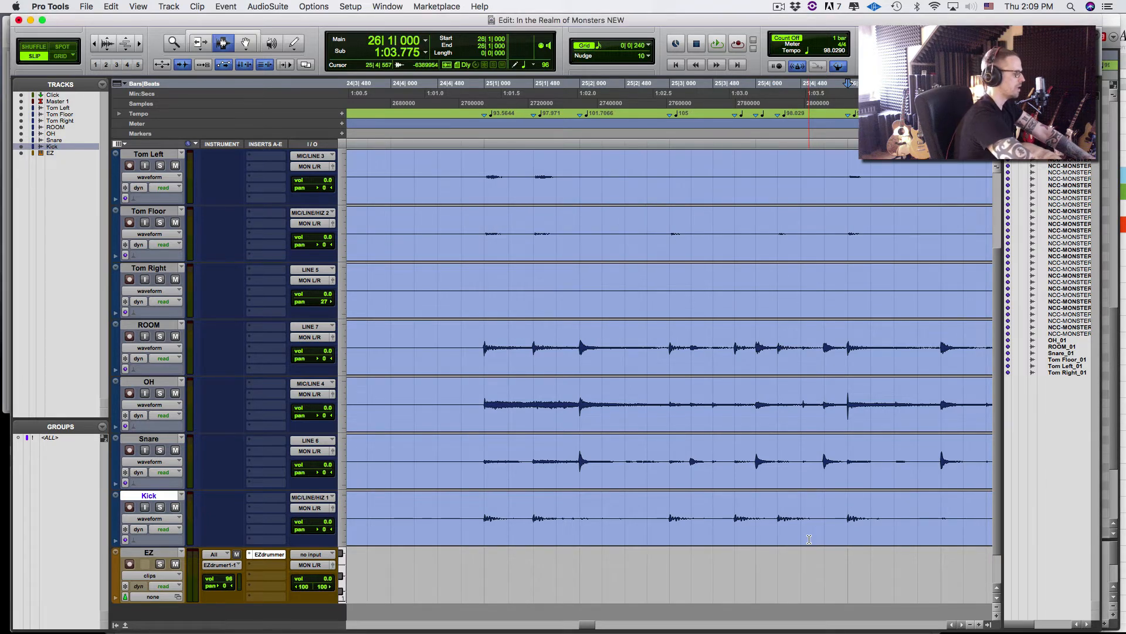
pyautogui.press('super+i')
pyautogui.press('Return')
pyautogui.press('Tab')
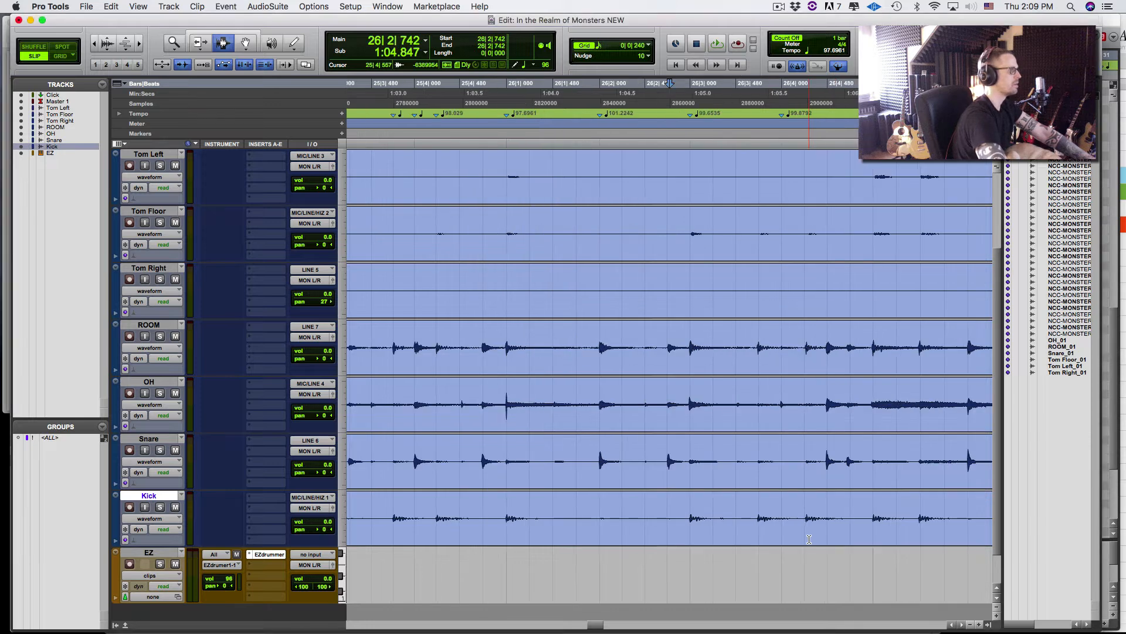
pyautogui.press('Tab')
pyautogui.press('super+i')
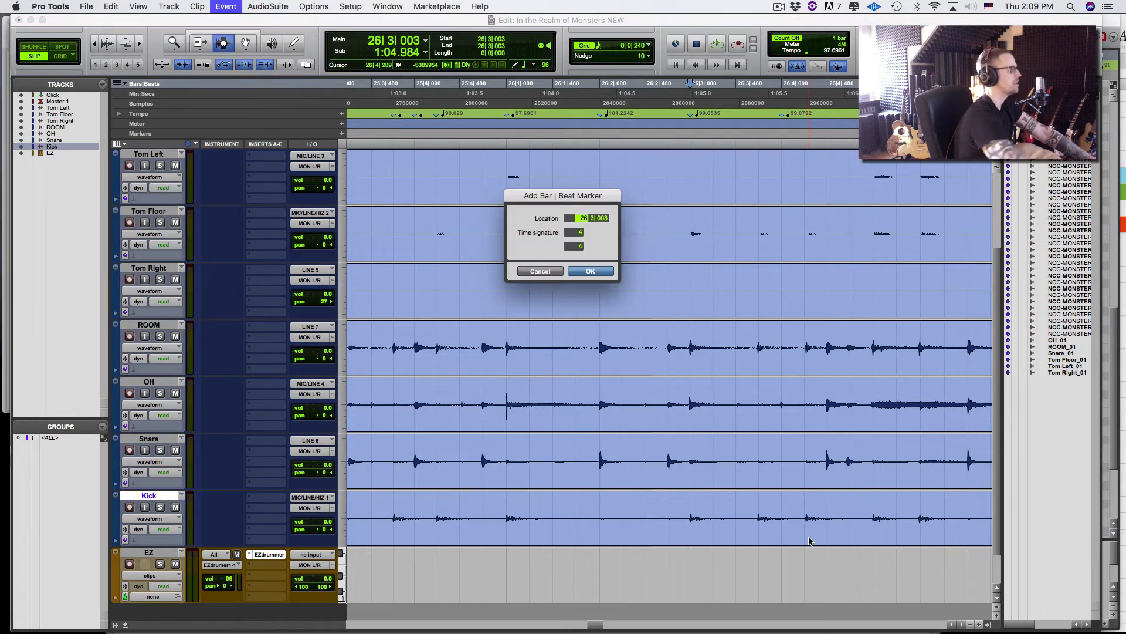
pyautogui.press('Return')
pyautogui.press('Tab')
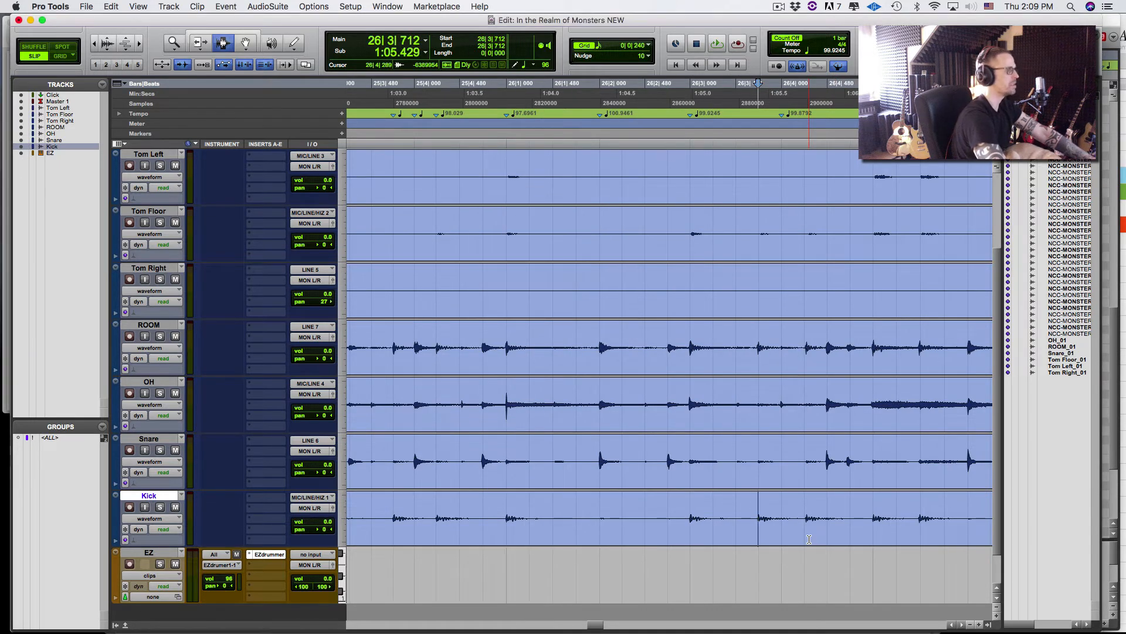
pyautogui.press('super+i')
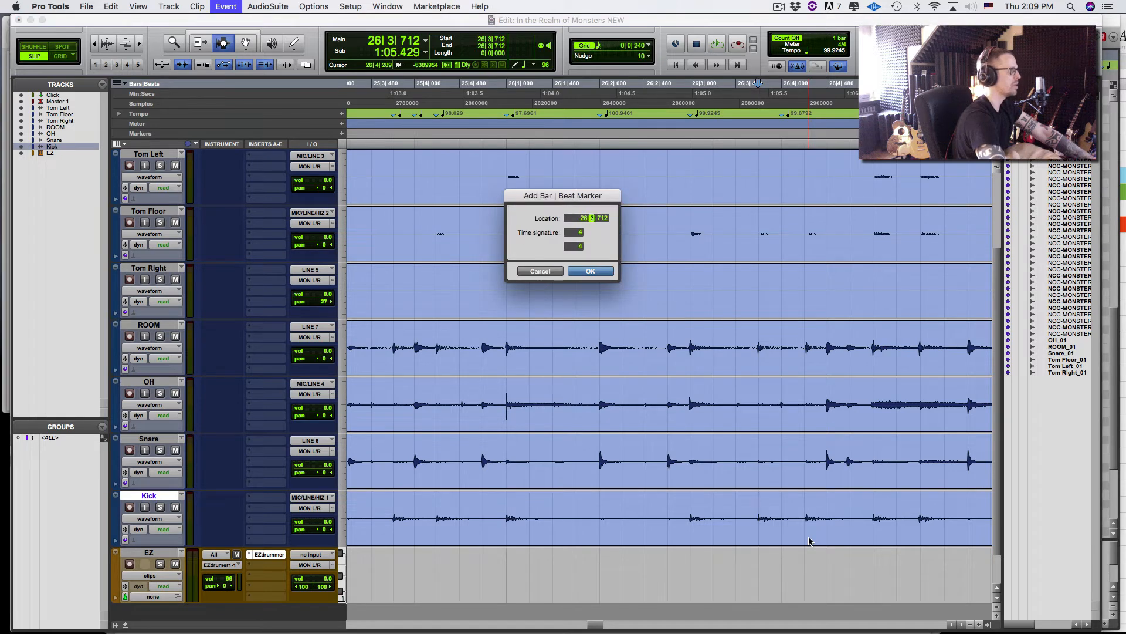
pyautogui.press('Right')
pyautogui.press('Return')
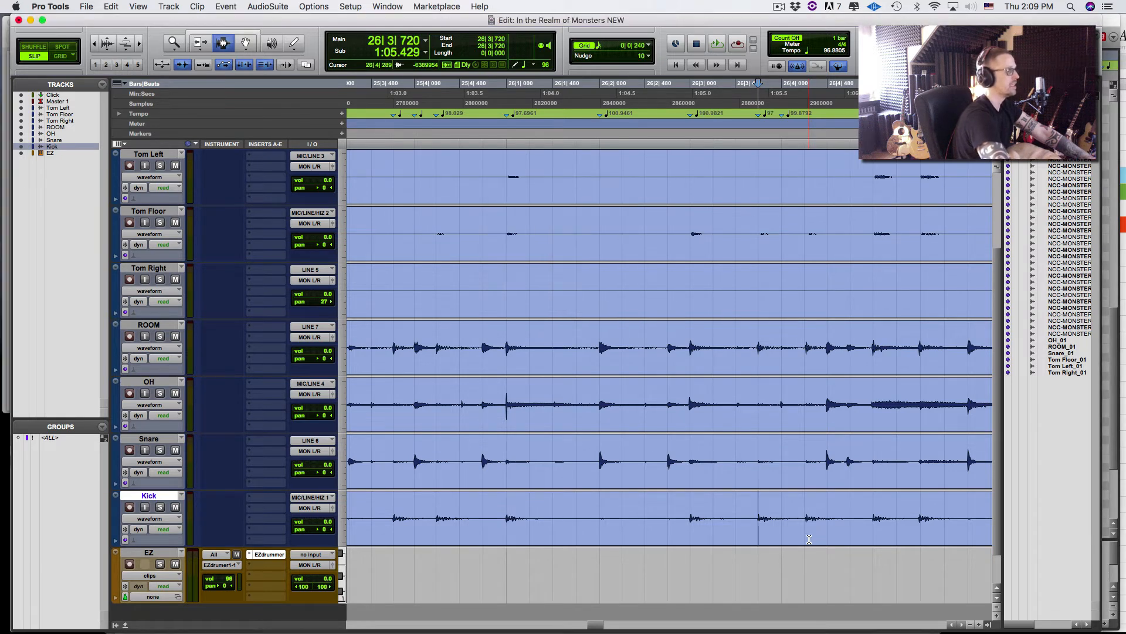
# Add a bar/beat marker on the kick hit at 26|4|254
pyautogui.press('Tab')
pyautogui.press('super+i')
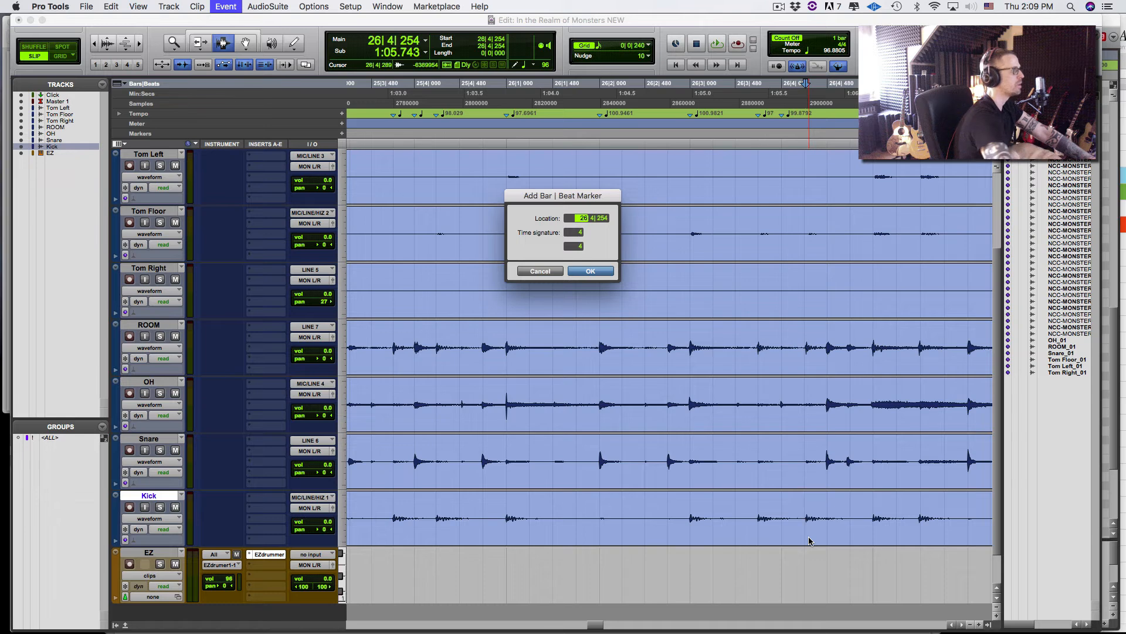
pyautogui.press('Return')
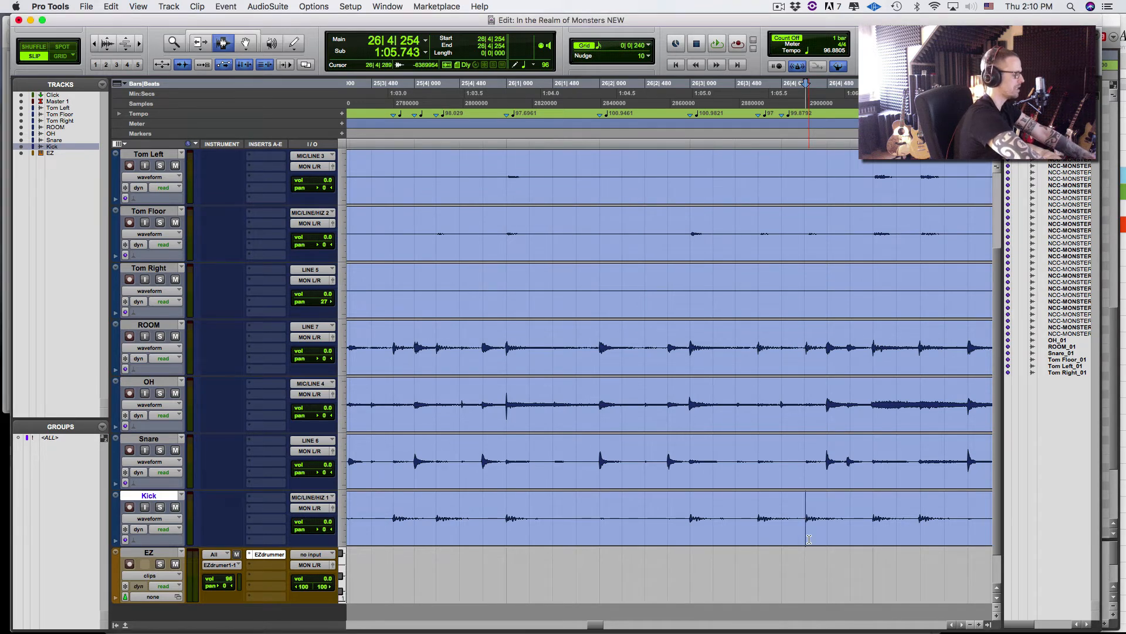
pyautogui.press('super+i')
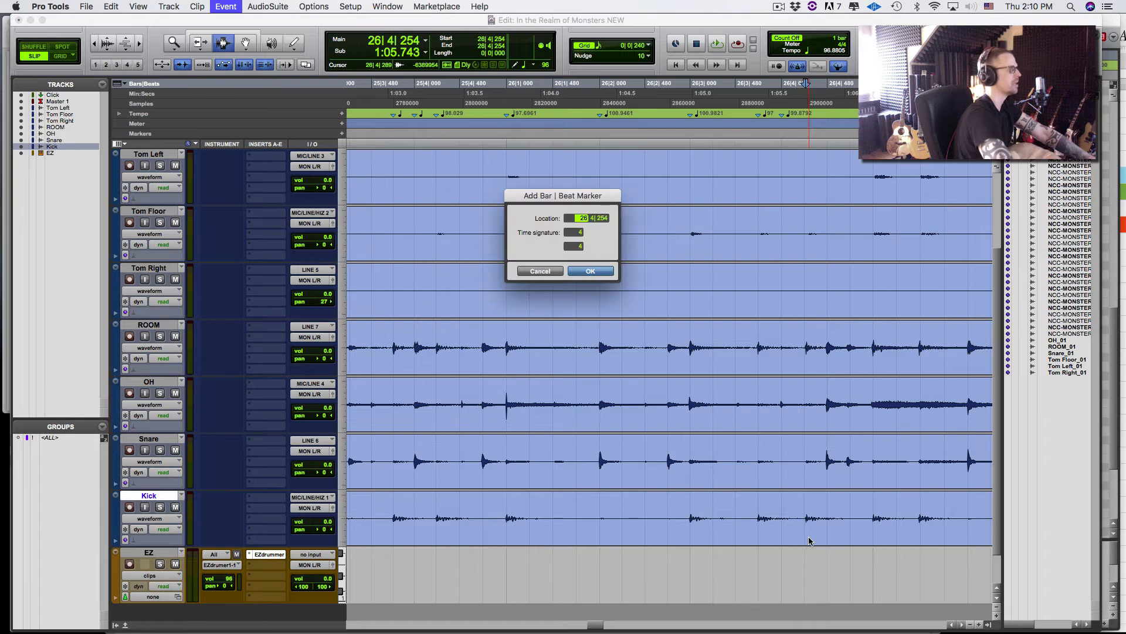
pyautogui.press('Right')
pyautogui.press('Right')
pyautogui.write('2')
pyautogui.press('Return')
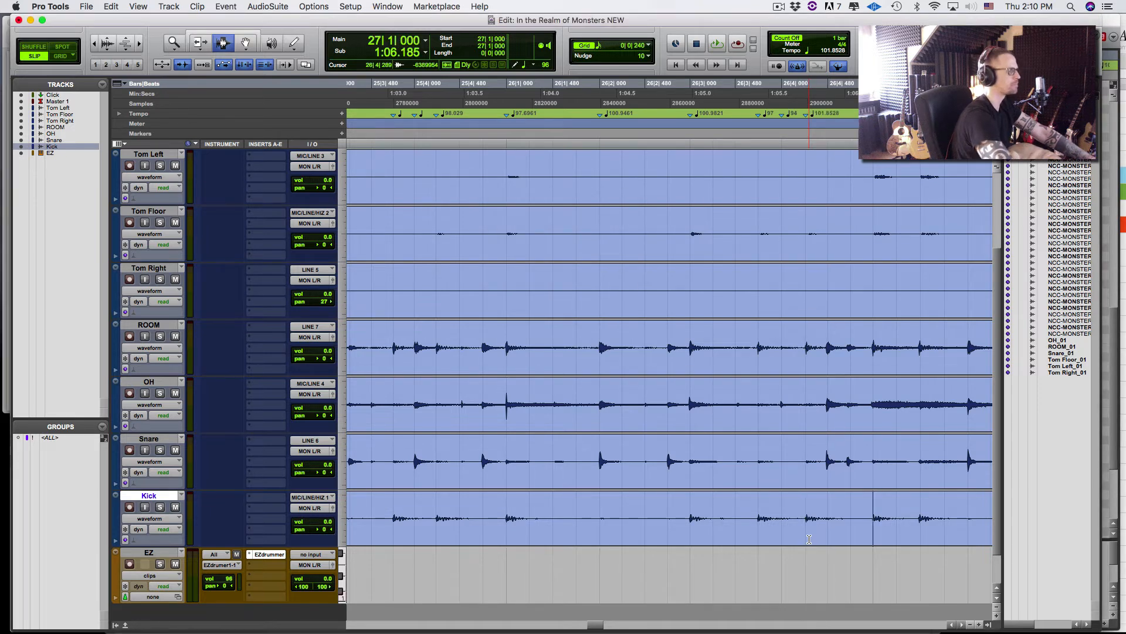
# Add a bar/beat marker on the kick hit at 27|1|465, adding none at 27|1|000
pyautogui.press('super+i')
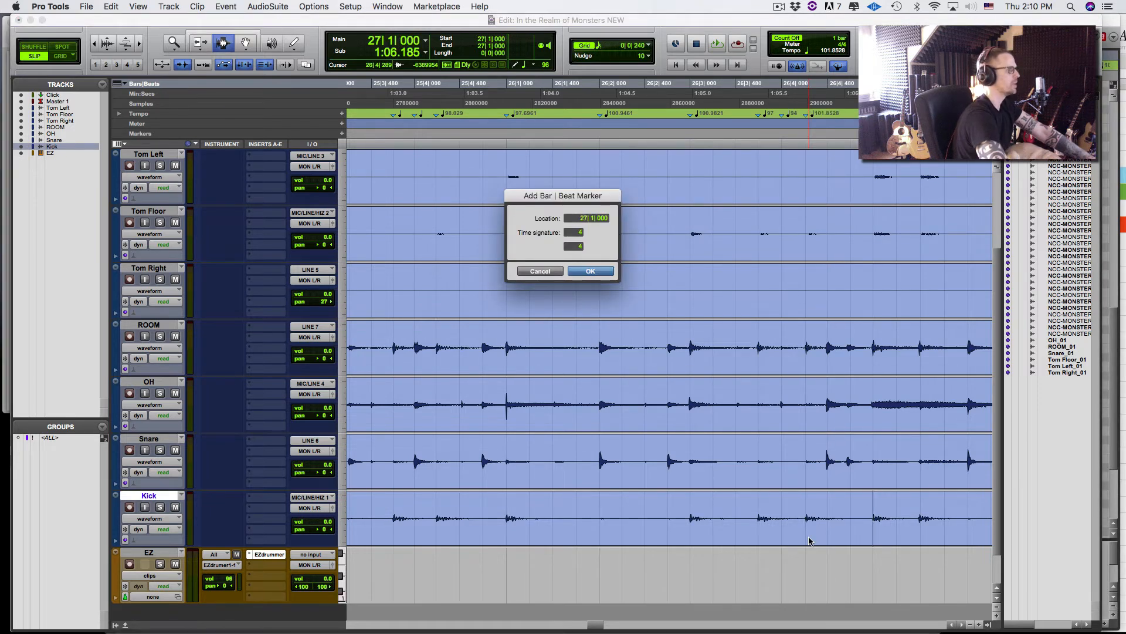
pyautogui.press('Escape')
pyautogui.press('Tab')
pyautogui.press('super+i')
pyautogui.press('Right')
pyautogui.press('Right')
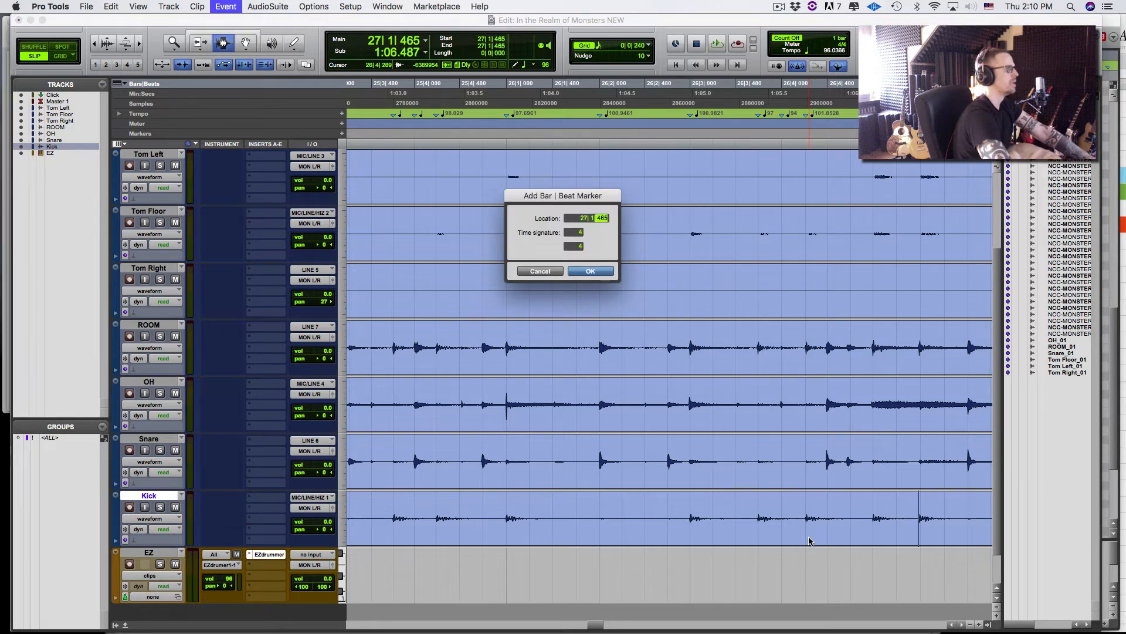
pyautogui.press('Return')
# Create a bar/beat-referenced memory location marker named STOPPED KICK ALIGNING HERE on the kick hit at 27|3|711
pyautogui.press('Tab')
pyautogui.press('Tab')
pyautogui.press('Tab')
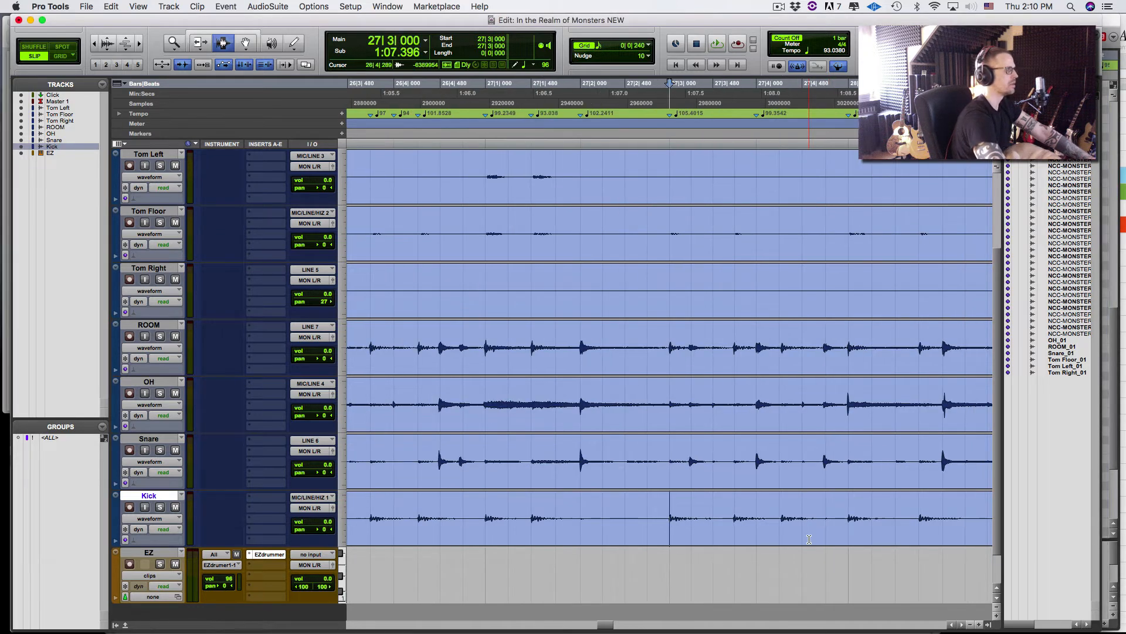
pyautogui.press('super+bracketleft')
pyautogui.press('super+bracketleft')
pyautogui.press('super+bracketleft')
pyautogui.press('super+bracketleft')
pyautogui.press('super+bracketleft')
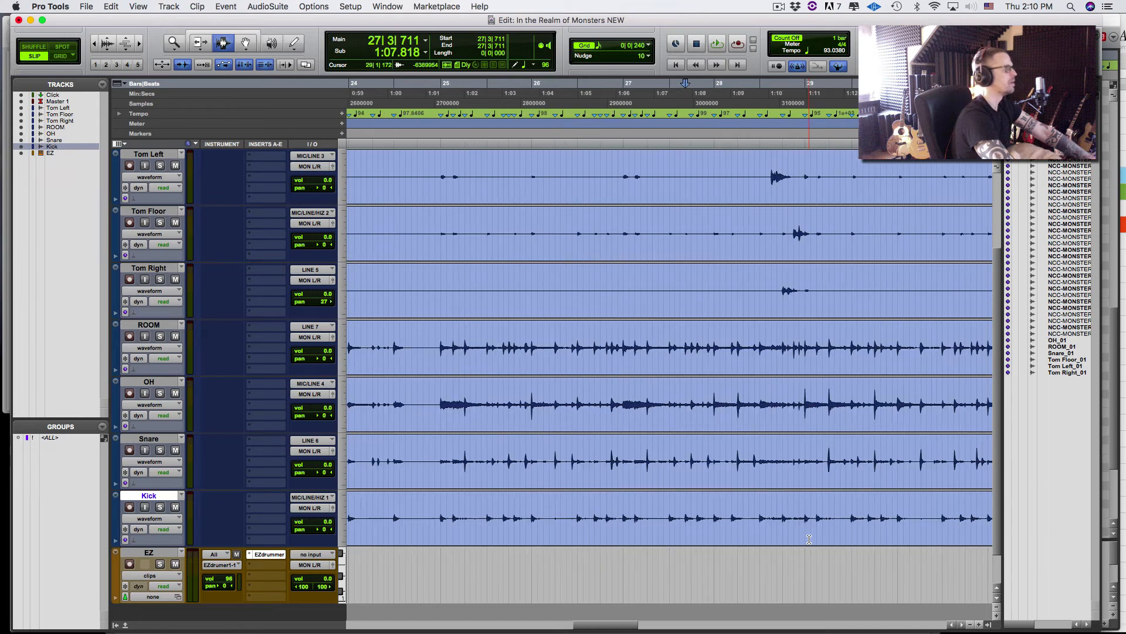
pyautogui.press('super+bracketleft')
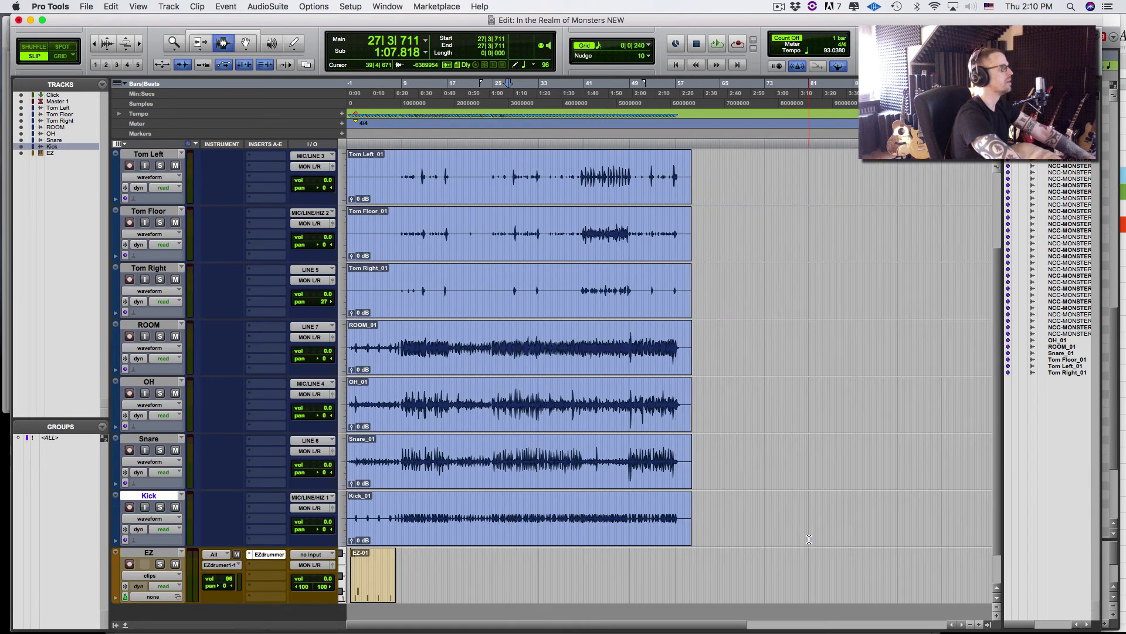
pyautogui.press('super+bracketright')
pyautogui.press('super+bracketright')
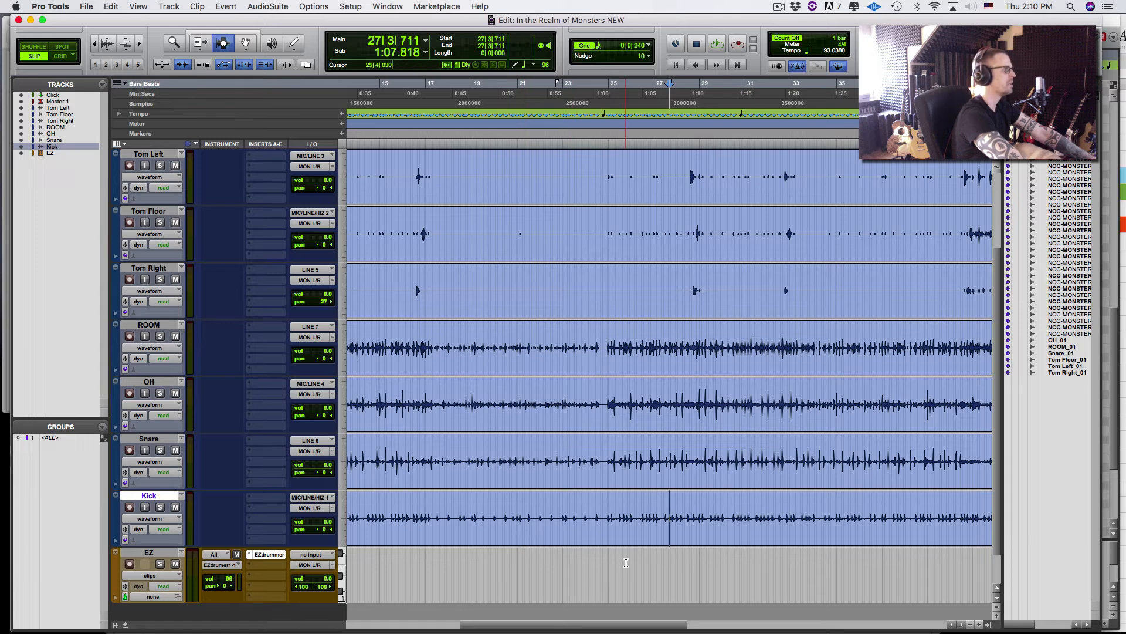
pyautogui.press('KP_Enter')
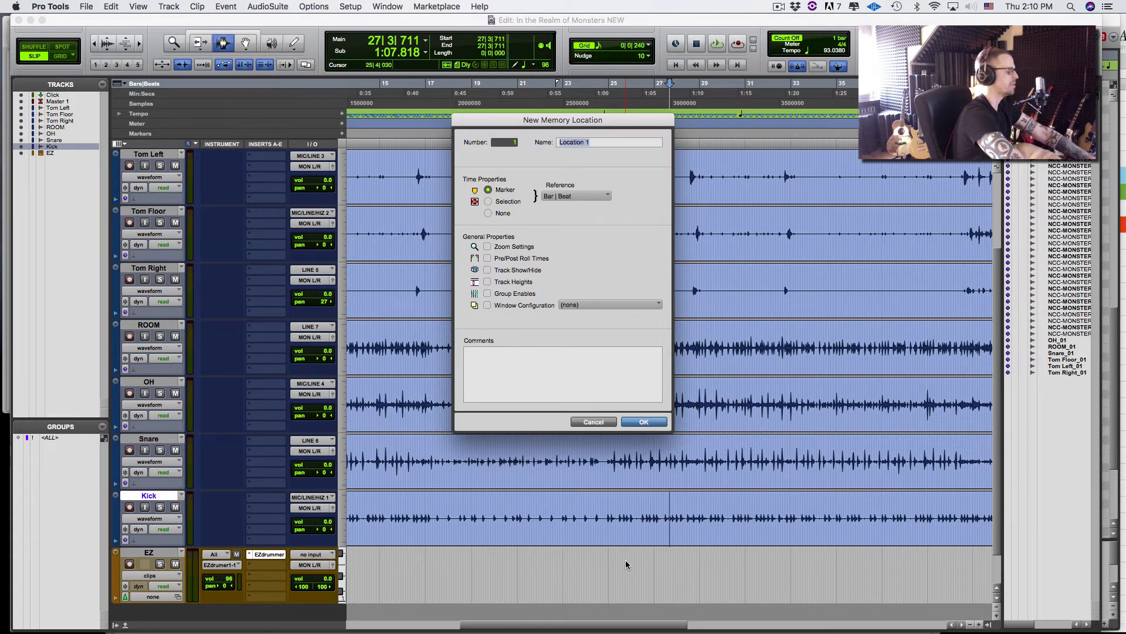
pyautogui.write('STOPE')
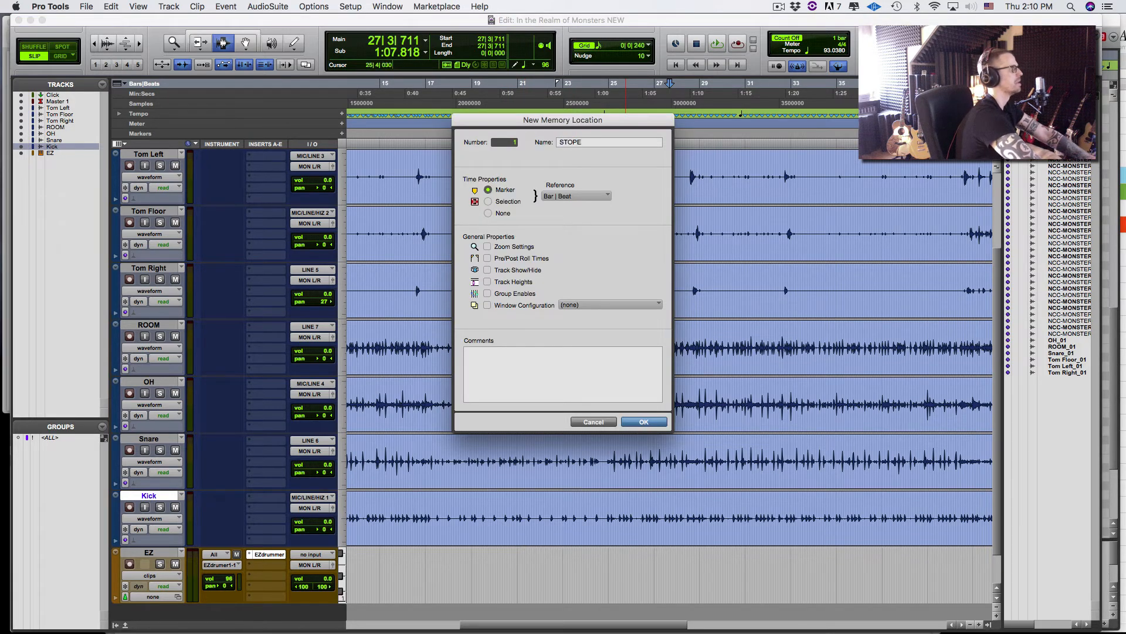
pyautogui.press('BackSpace')
pyautogui.write('PED KIKC')
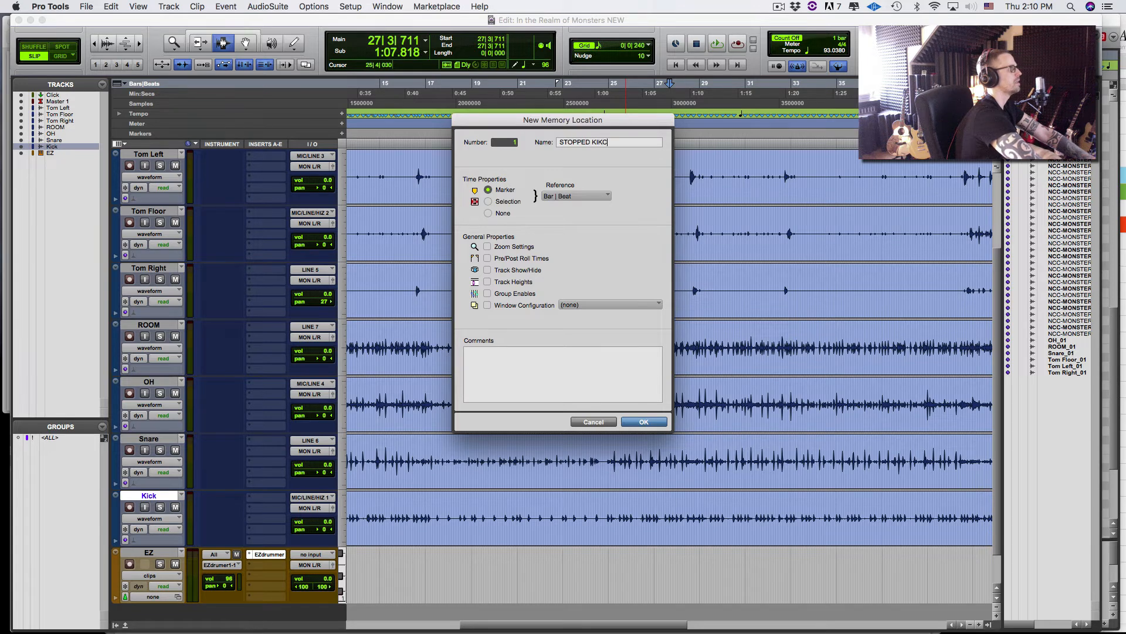
pyautogui.press('BackSpace')
pyautogui.press('BackSpace')
pyautogui.write('CK AL')
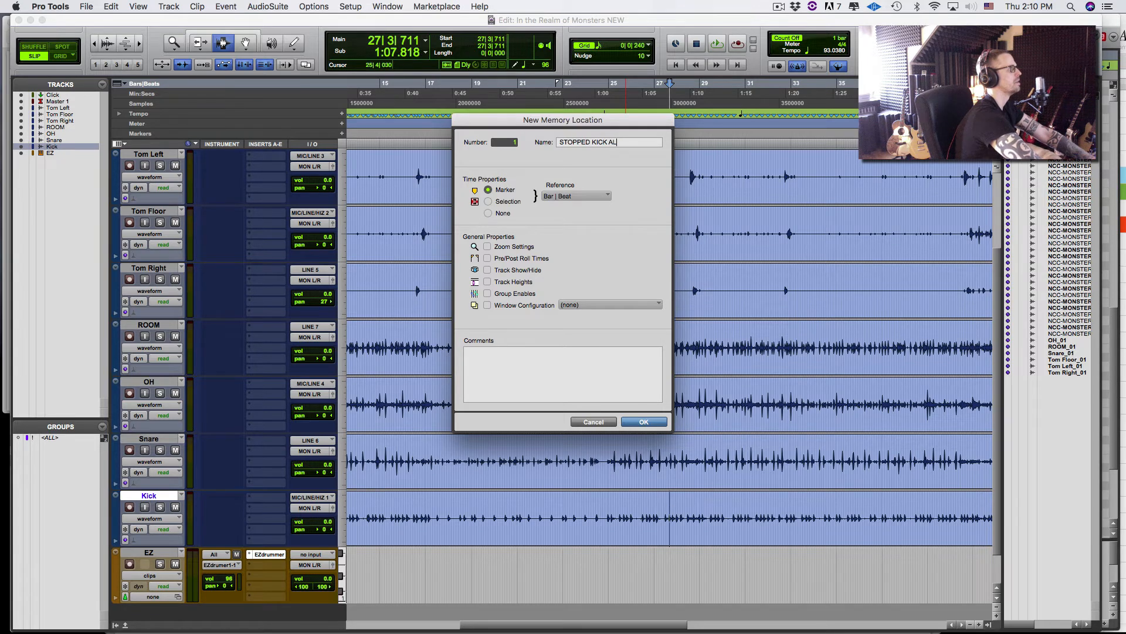
pyautogui.write('IGNING HERE')
pyautogui.press('Return')
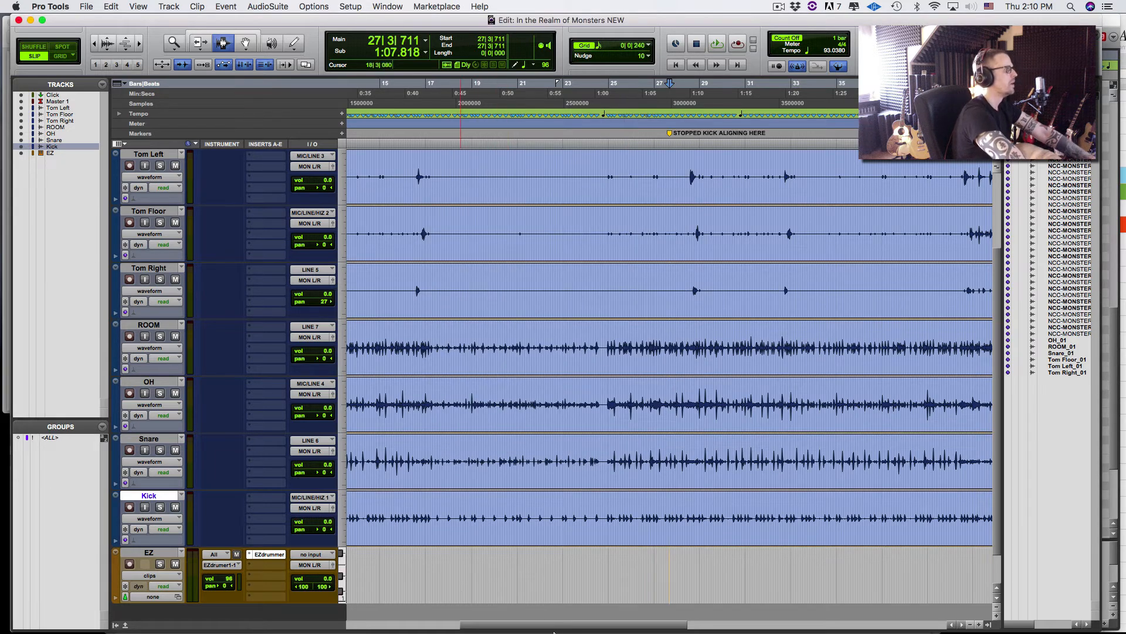
# Play the start of the song briefly from just before bar 1 and open the EZ clip in the MIDI Editor
pyautogui.moveTo(540, 626); pyautogui.dragTo(360, 624)
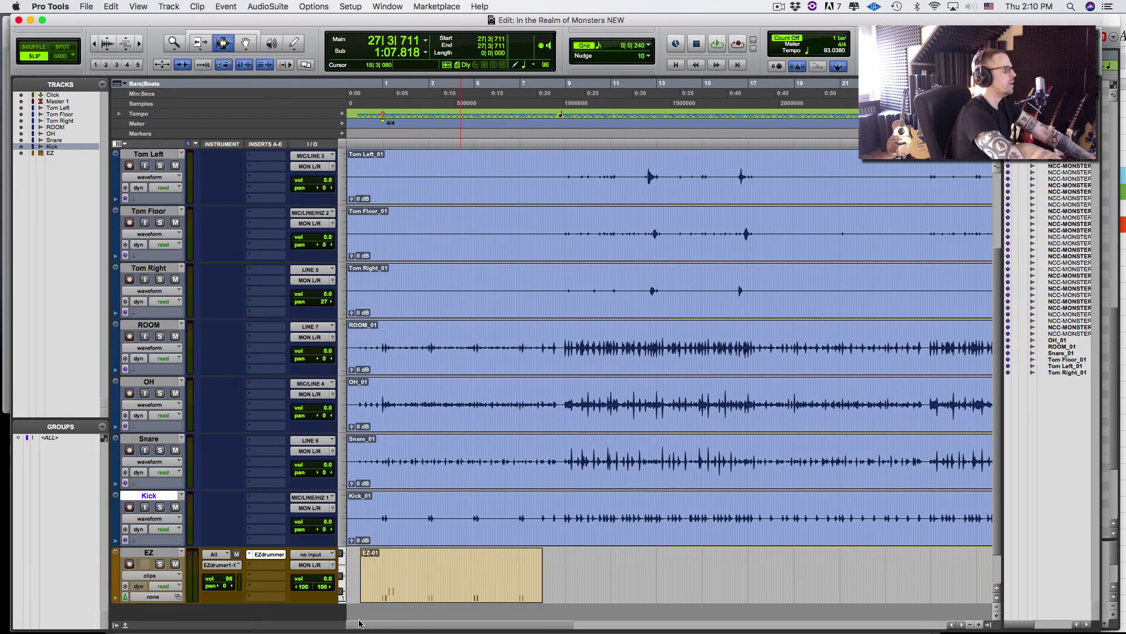
pyautogui.click(380, 585)
pyautogui.press('t')
pyautogui.press('t')
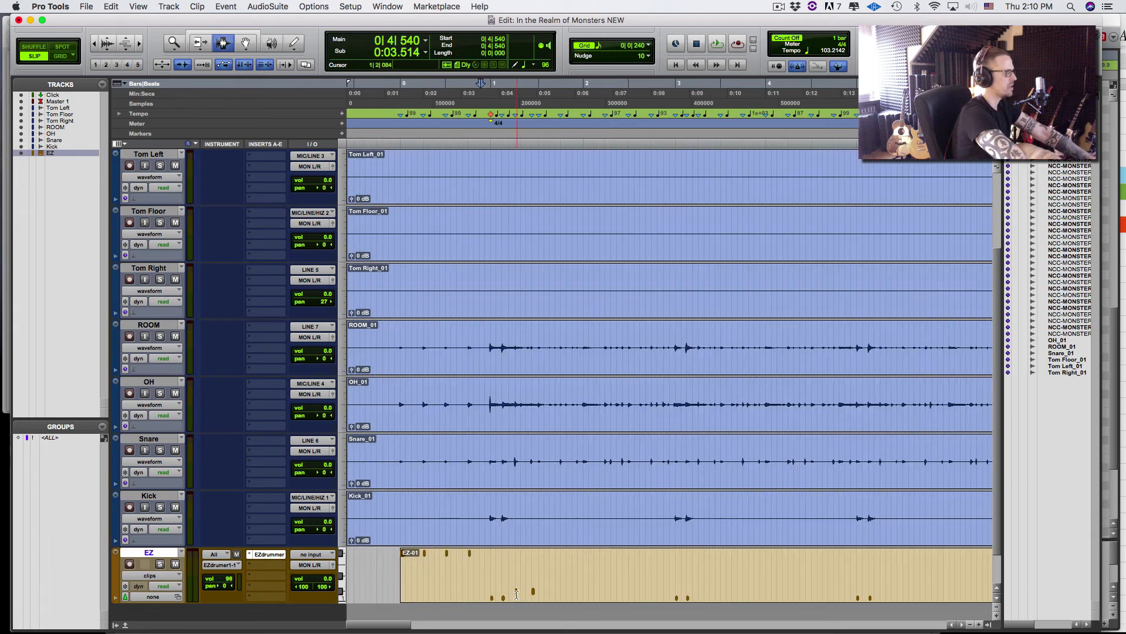
pyautogui.click(485, 587)
pyautogui.press('space')
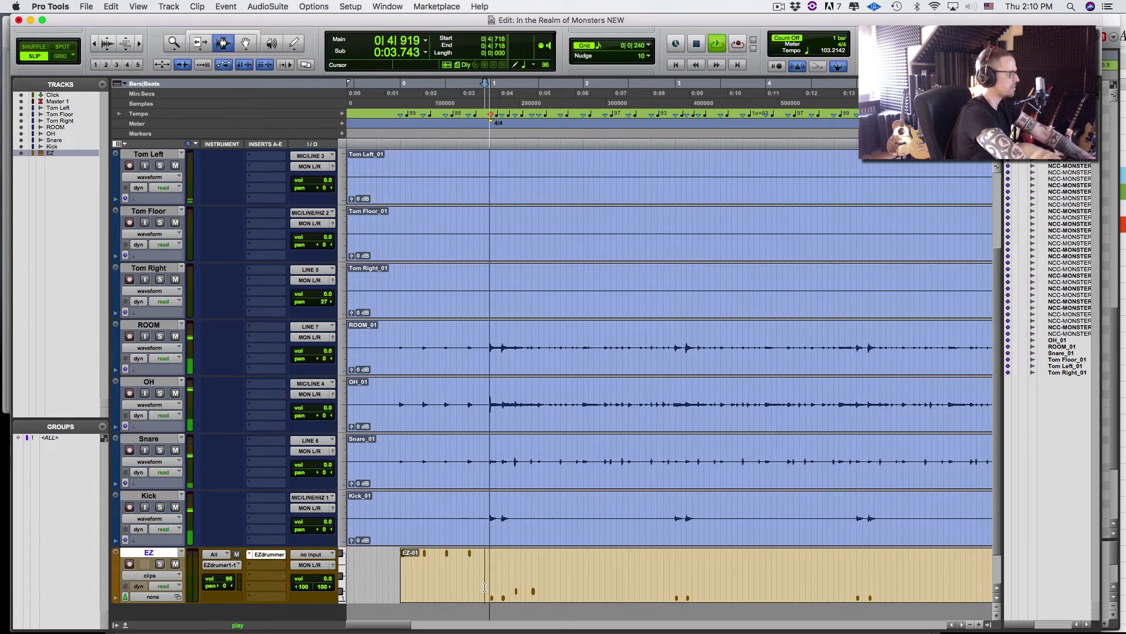
pyautogui.press('space')
pyautogui.hotkey('ctrl', '=')
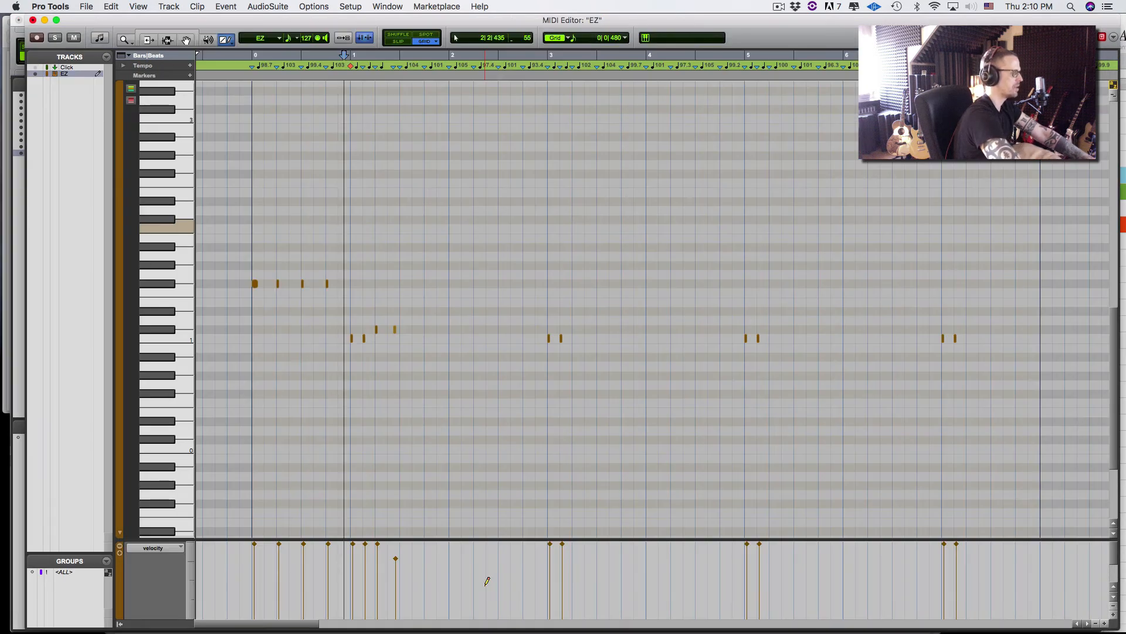
# Listen to the drums around bar 1 against the EZ notes in the MIDI Editor
pyautogui.press('space')
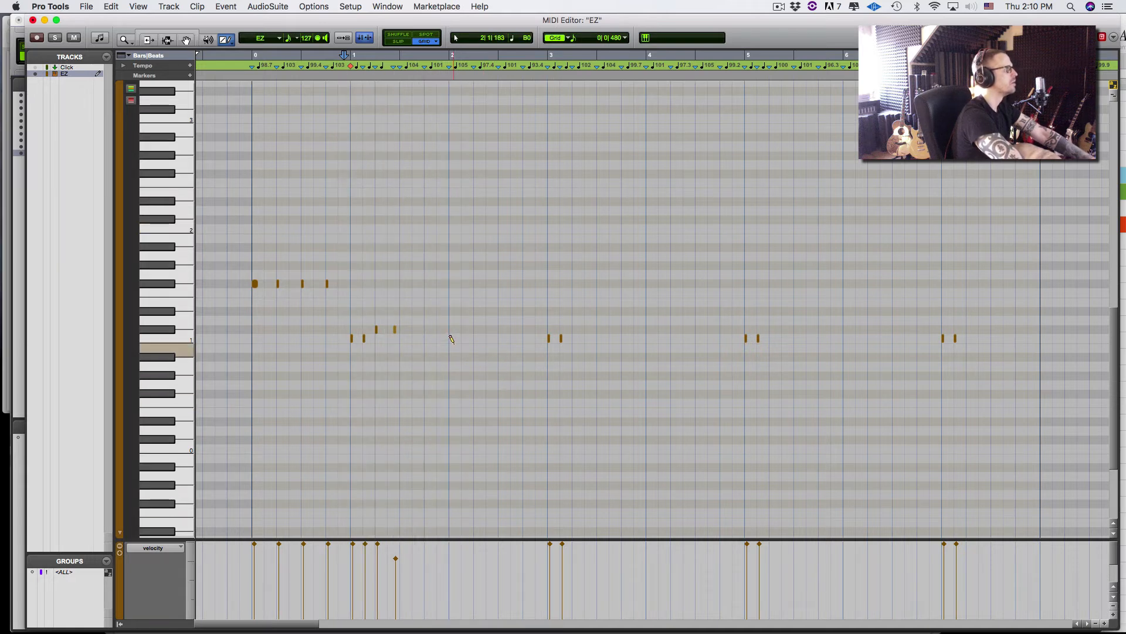
pyautogui.press('space')
pyautogui.hotkey('ctrl', ']')
pyautogui.press('space')
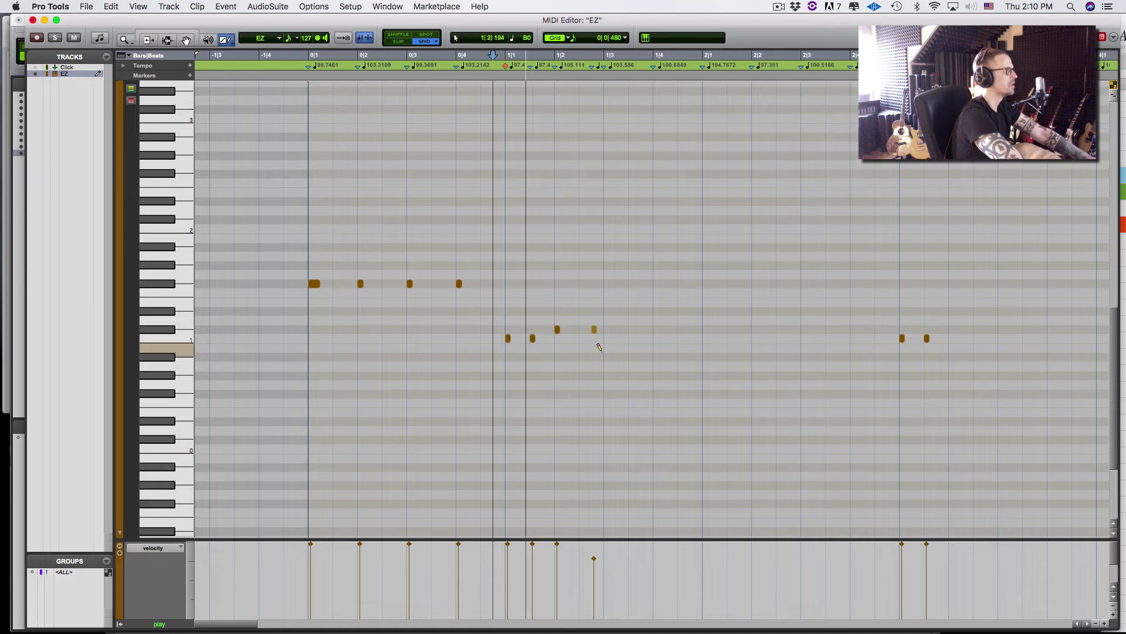
pyautogui.press('space')
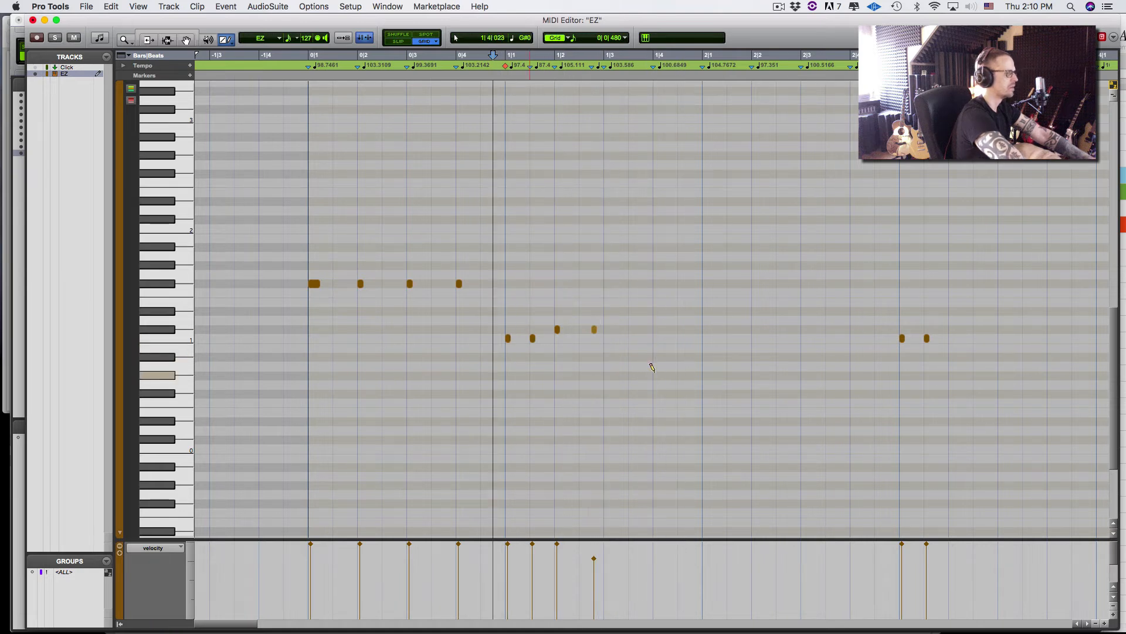
# Set the MIDI Editor's grid value to 0|0|240
pyautogui.hotkey('ctrl', 'alt', '-')
pyautogui.hotkey('ctrl', 'alt', '-')
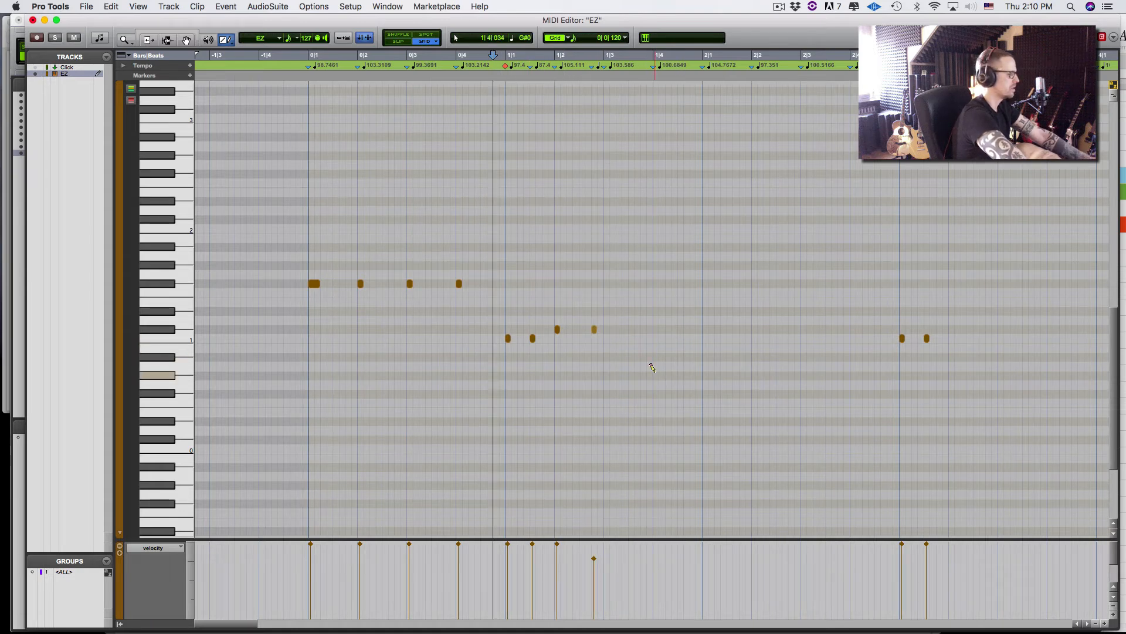
pyautogui.hotkey('ctrl', 'alt', '+')
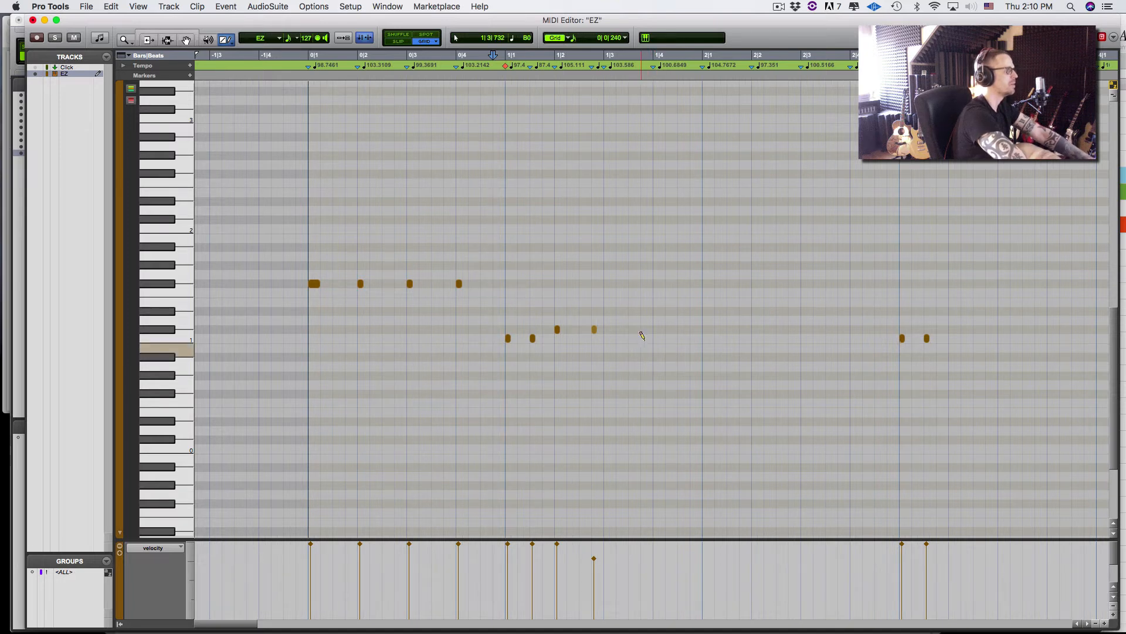
# Play the opening drums and add two C#1 notes to the EZ part at 1|4|000 and 1|4|720
pyautogui.press('space')
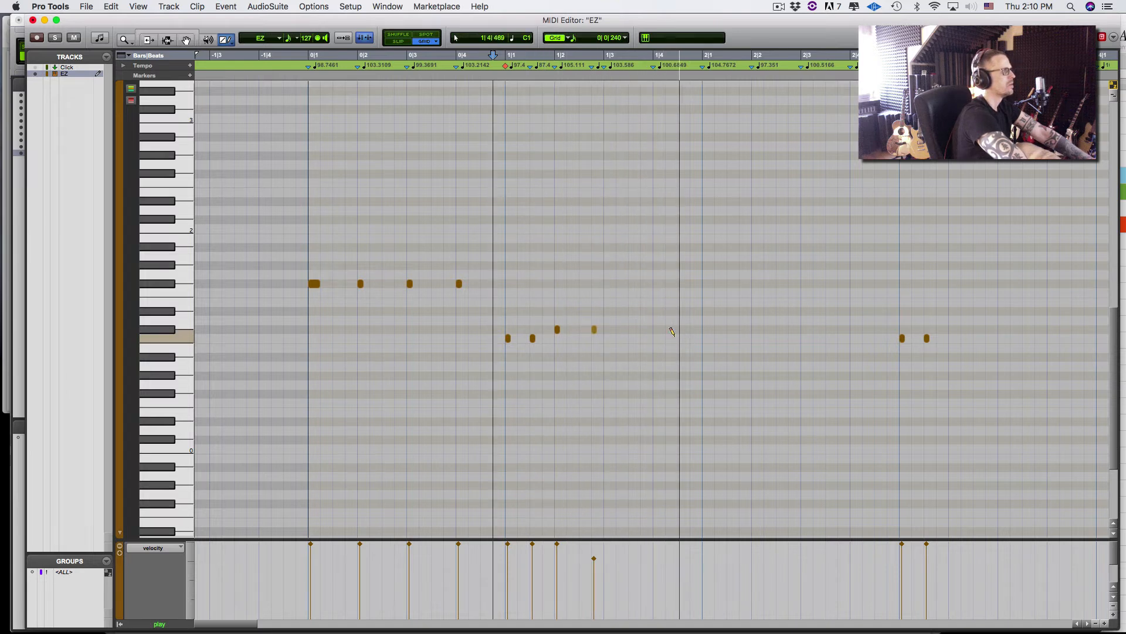
pyautogui.click(655, 329)
pyautogui.click(693, 329)
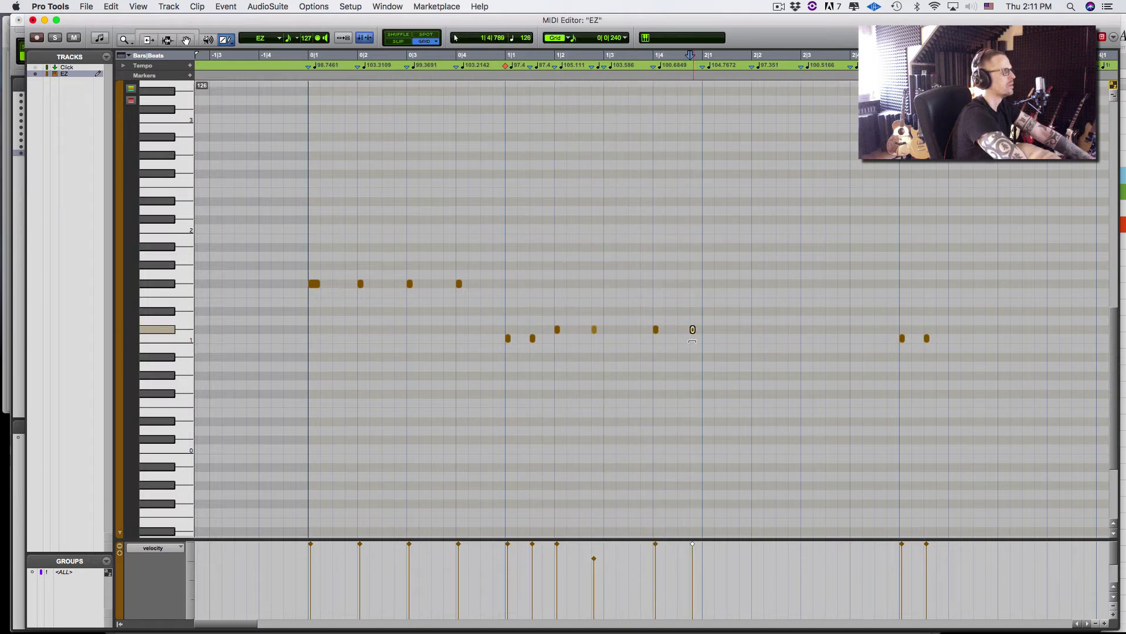
# Listen to the drums going into bar 2 and add three C#1 notes at 2|2|000, 2|2|240 and 2|2|720
pyautogui.click(640, 56)
pyautogui.press('space')
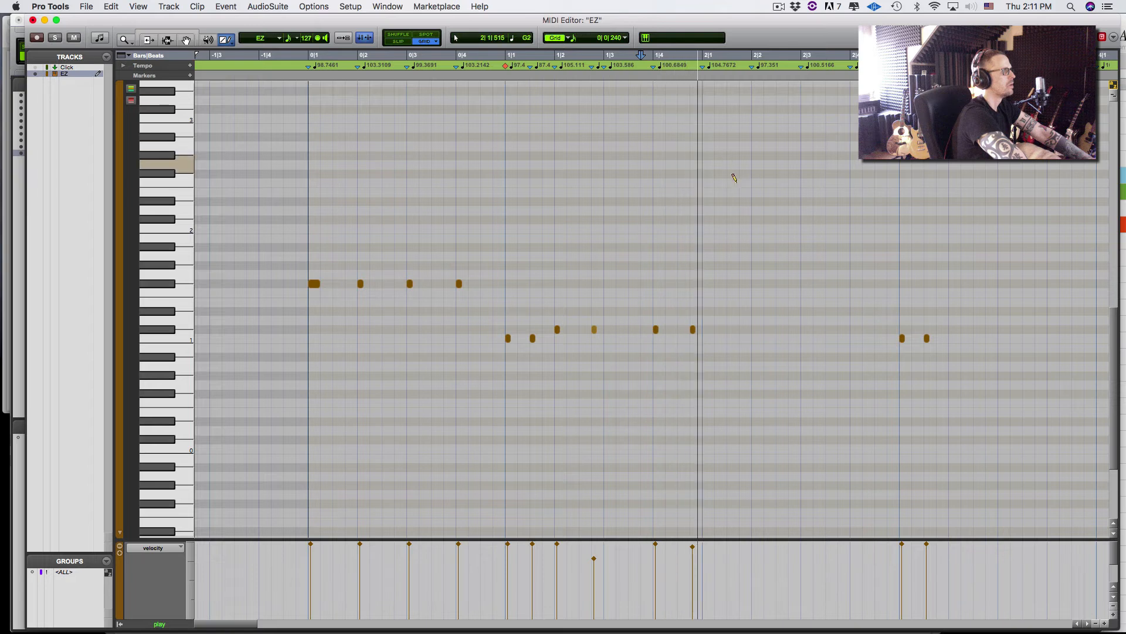
pyautogui.press('space')
pyautogui.click(754, 330)
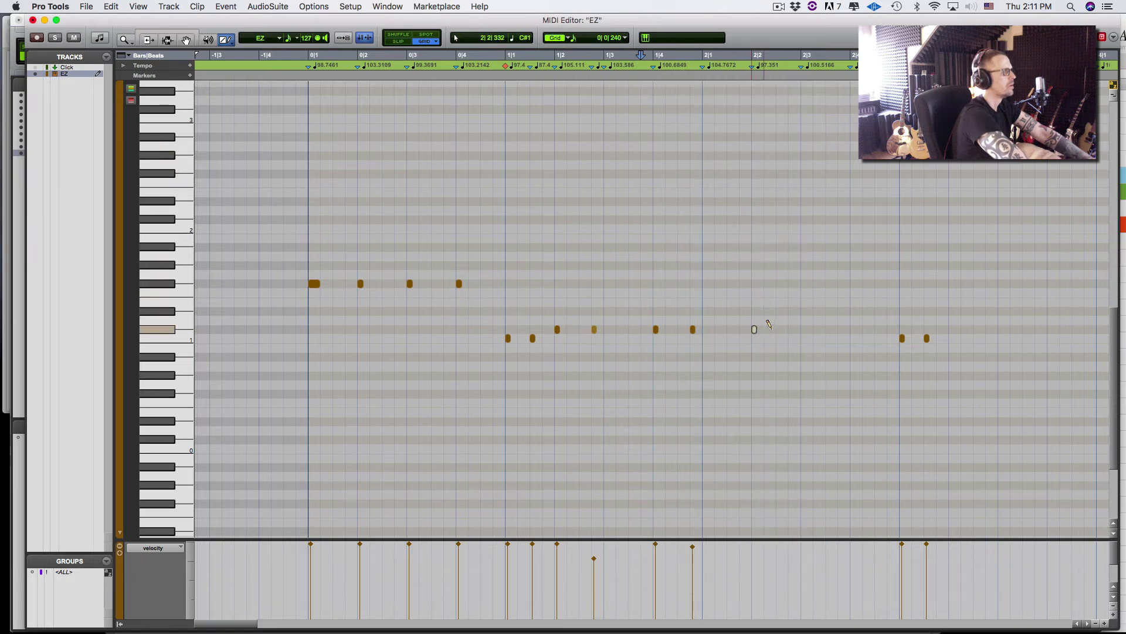
pyautogui.click(767, 329)
pyautogui.click(791, 329)
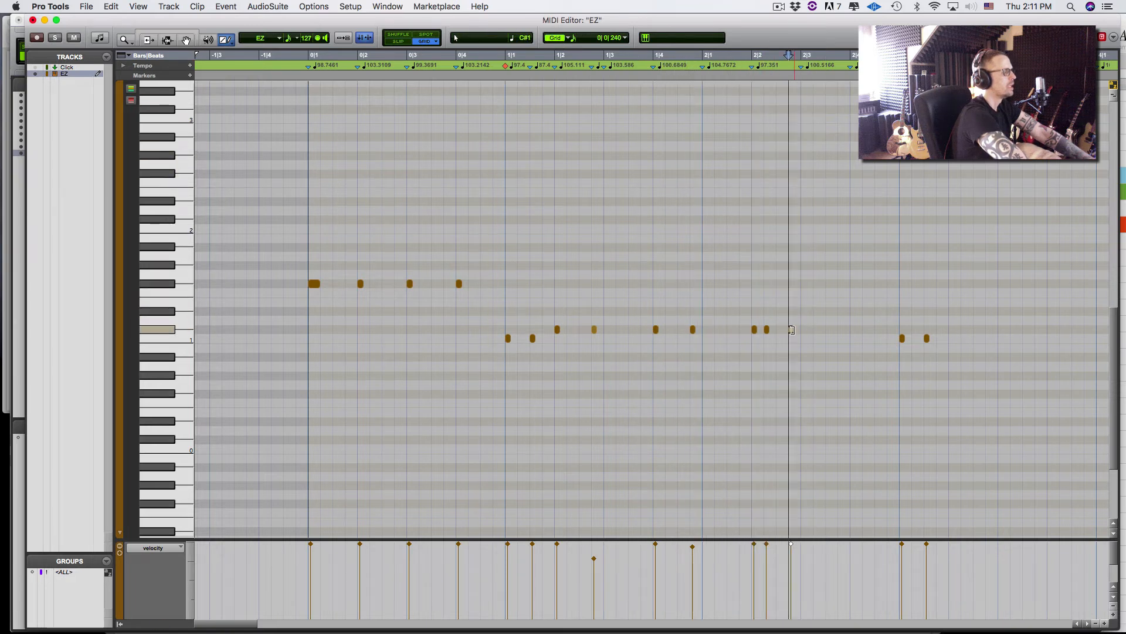
# Listen to the second half of bar 2 and add two C#1 notes at 2|4|000 and 2|4|720
pyautogui.click(728, 57)
pyautogui.press('space')
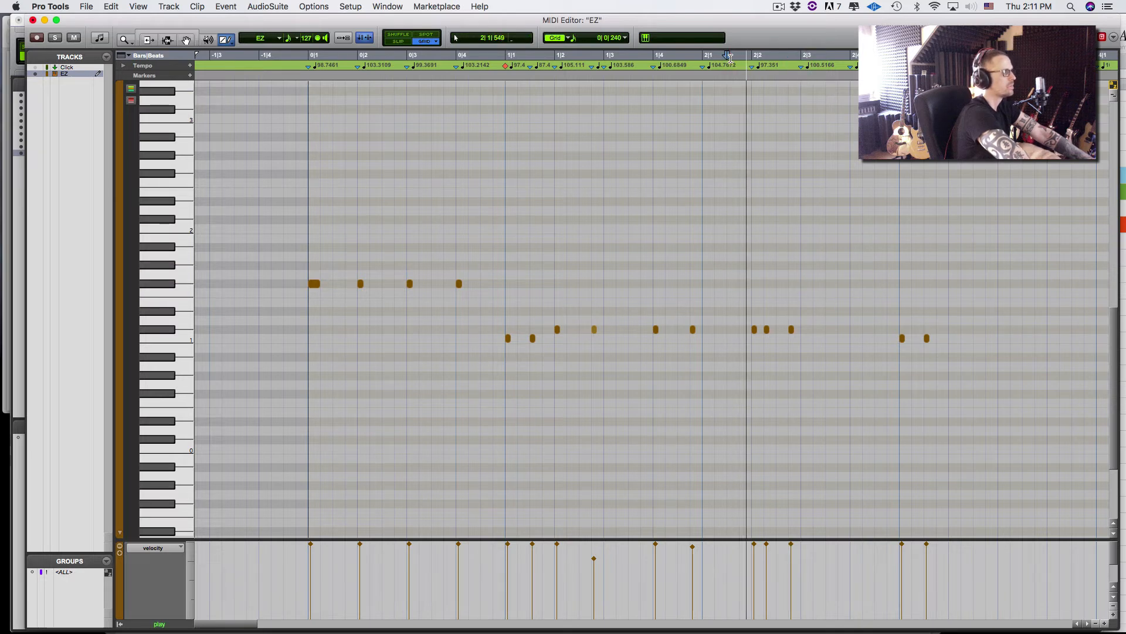
pyautogui.press('space')
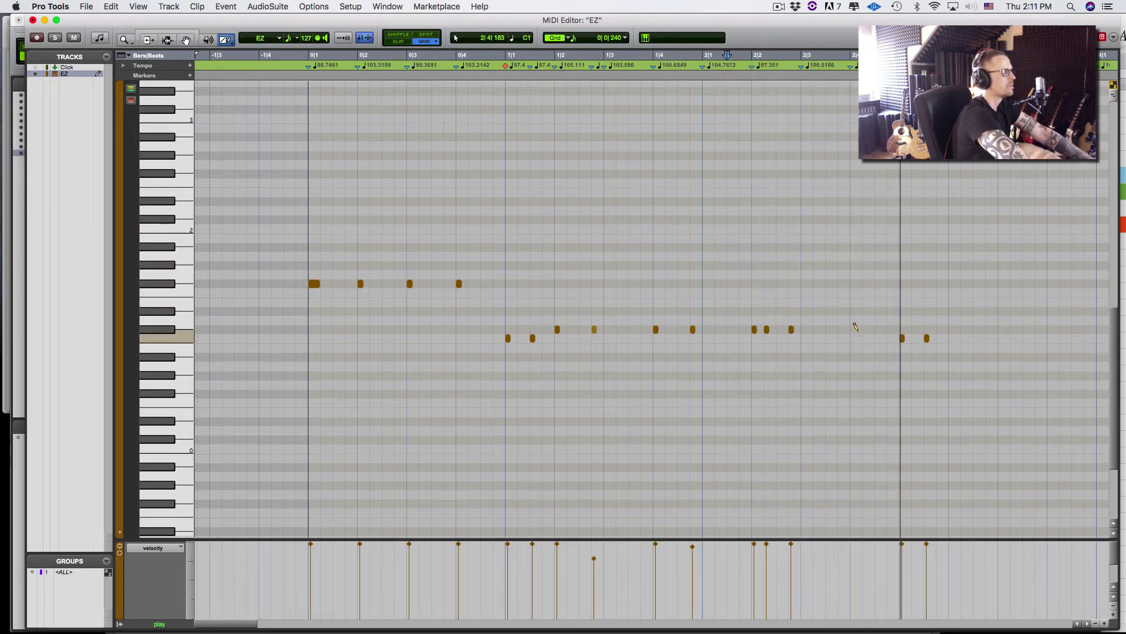
pyautogui.click(856, 326)
pyautogui.click(892, 324)
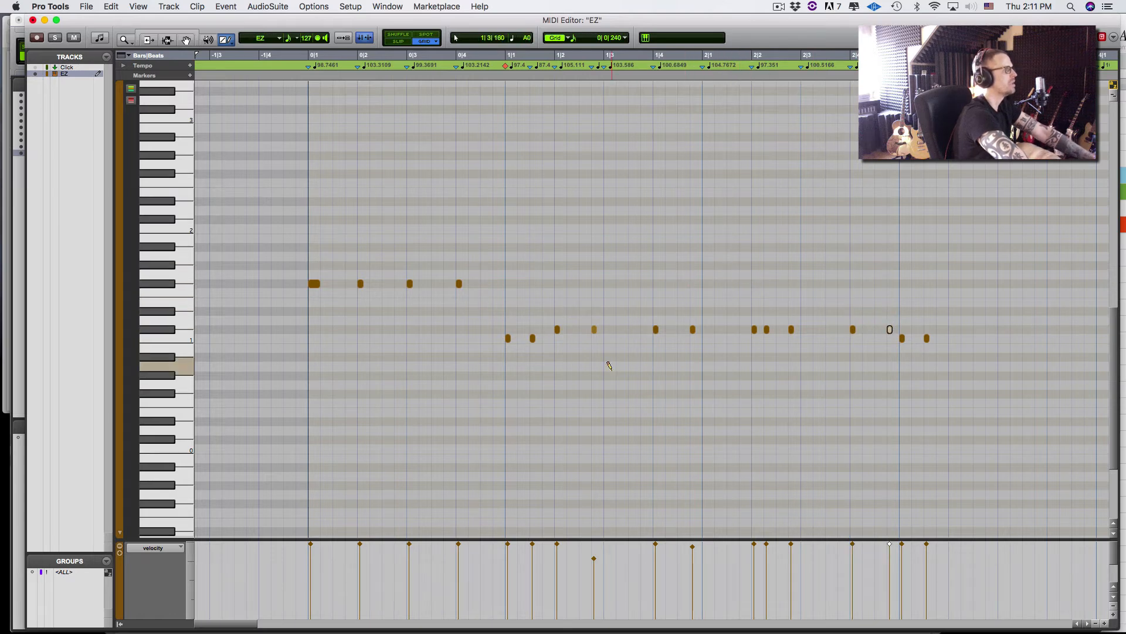
# Return to the Edit window and select the Snare audio from 1|1|720 for a length of 1|3|000
pyautogui.press('super+=')
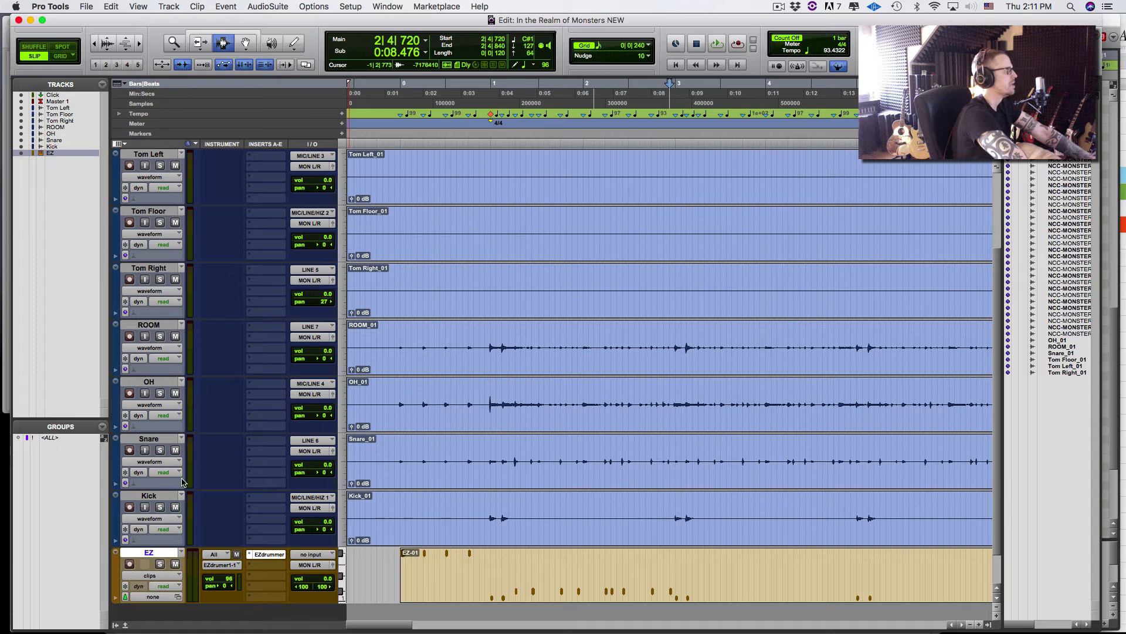
pyautogui.click(152, 439)
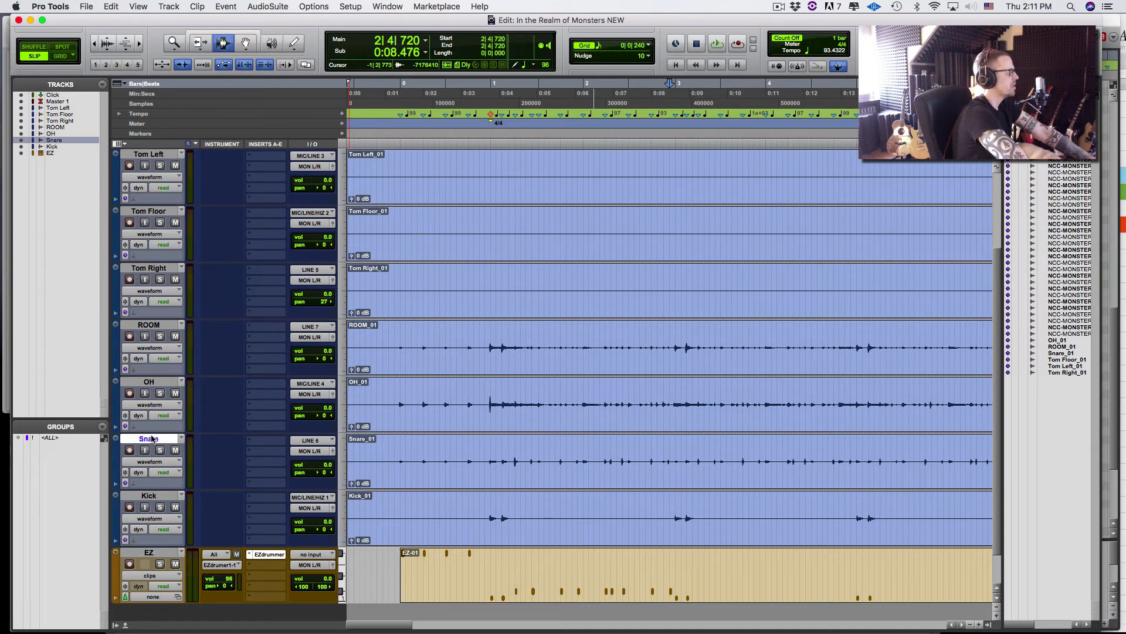
pyautogui.press('super+bracketright')
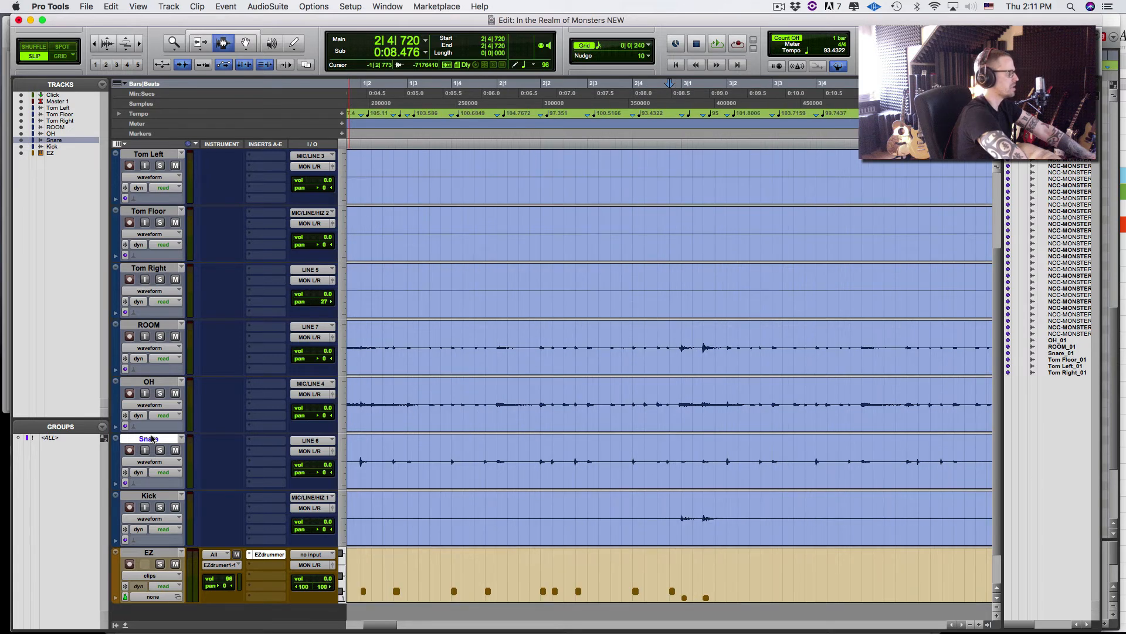
pyautogui.press('super+bracketleft')
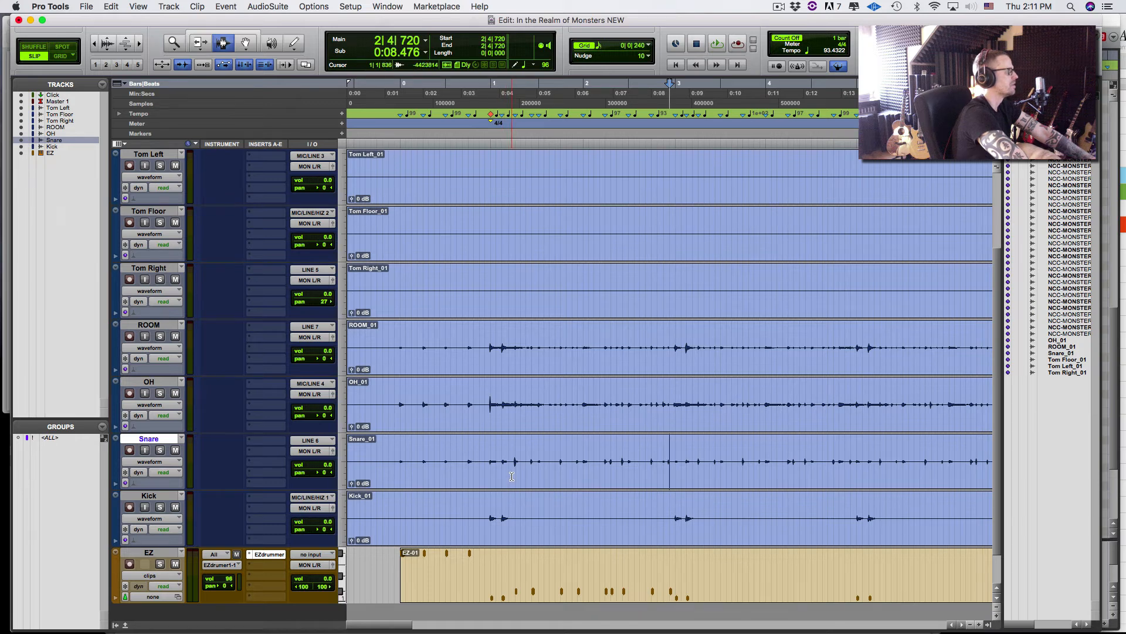
pyautogui.moveTo(512, 477); pyautogui.dragTo(669, 476)
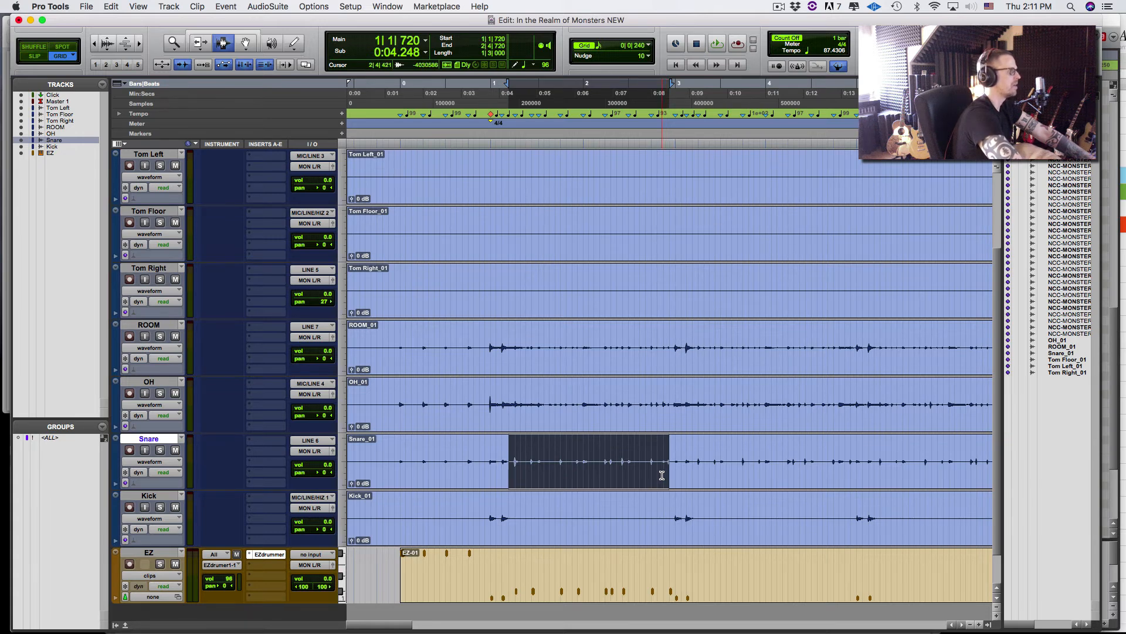
# Analyze the selected snare in Beat Detective at Sub-Beats resolution and generate bar/beat markers, preserving the tick position of tick-based tracks
pyautogui.press('super+8')
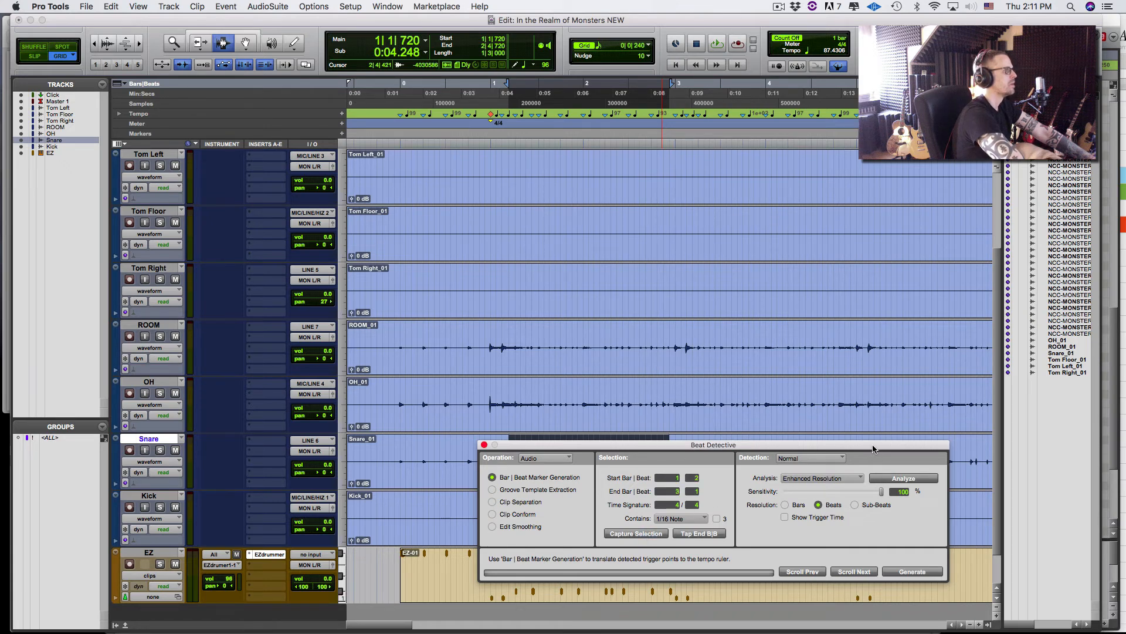
pyautogui.moveTo(873, 449); pyautogui.dragTo(758, 258)
pyautogui.press('t')
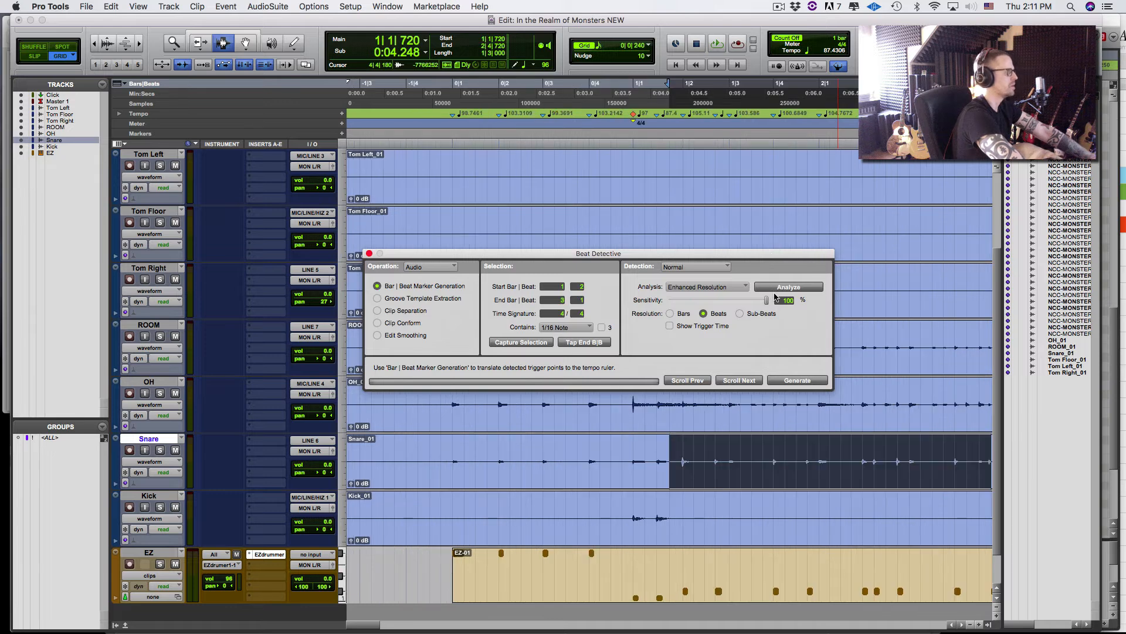
pyautogui.press('t')
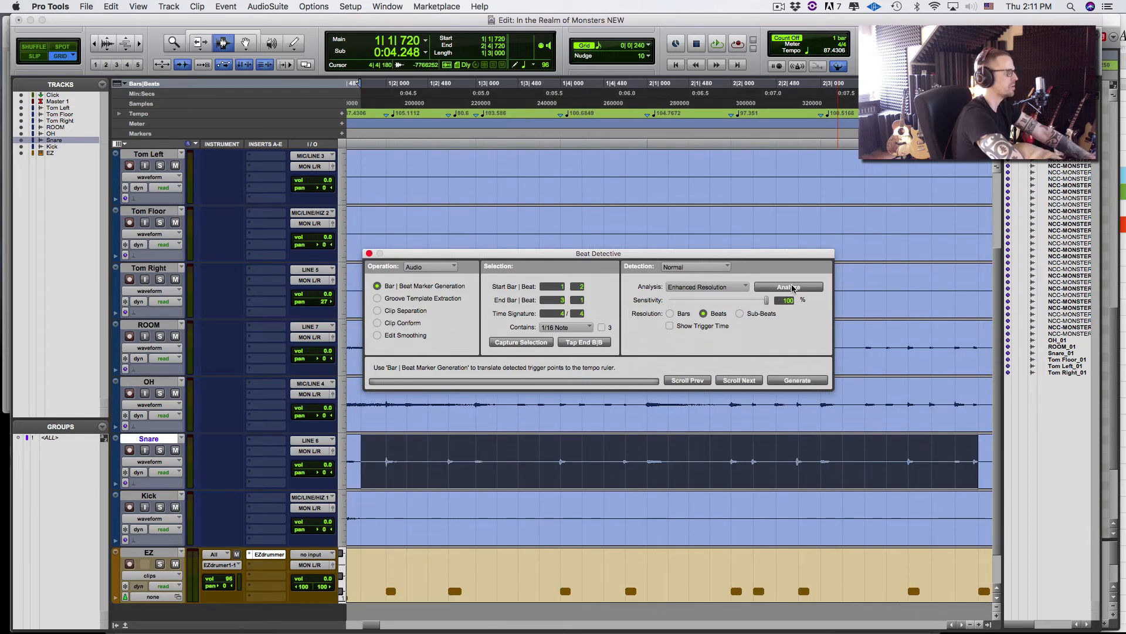
pyautogui.click(790, 288)
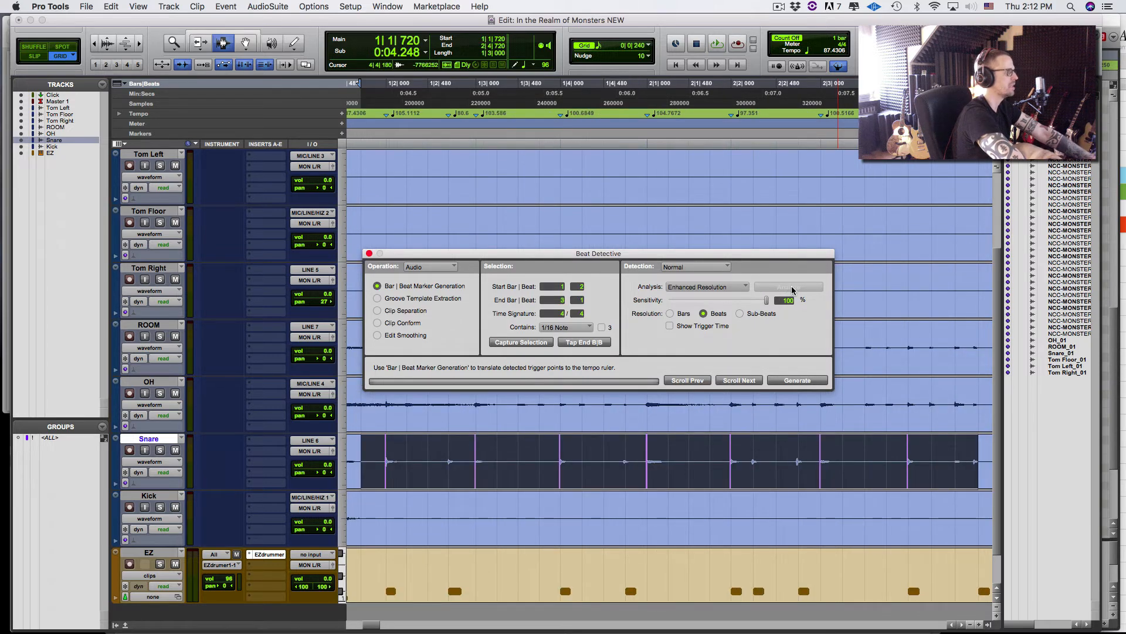
pyautogui.click(740, 314)
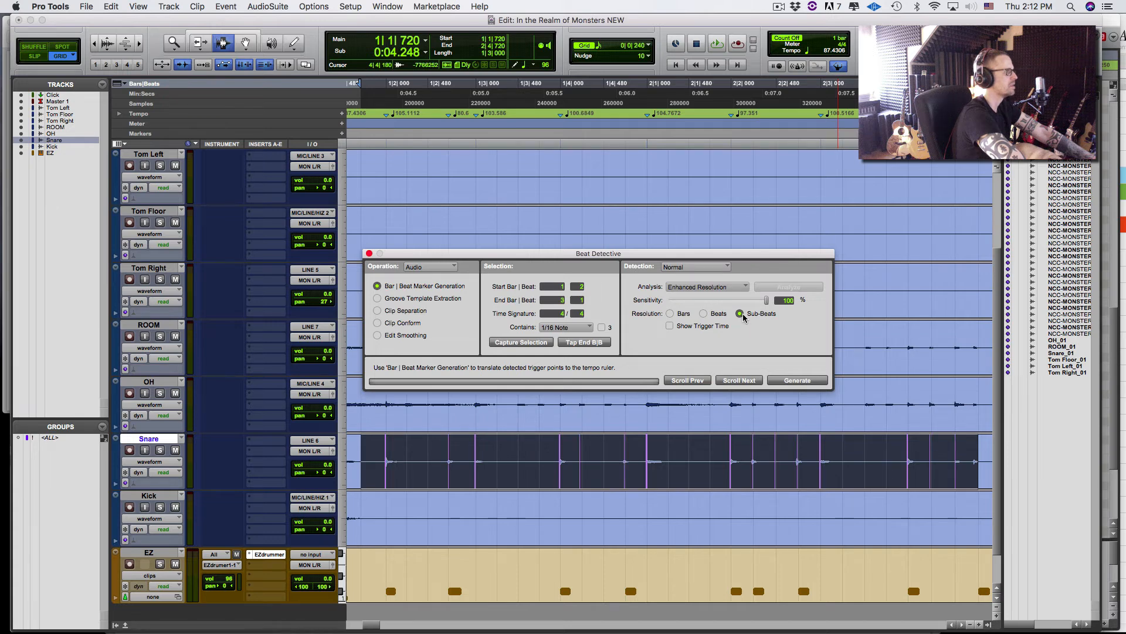
pyautogui.click(782, 381)
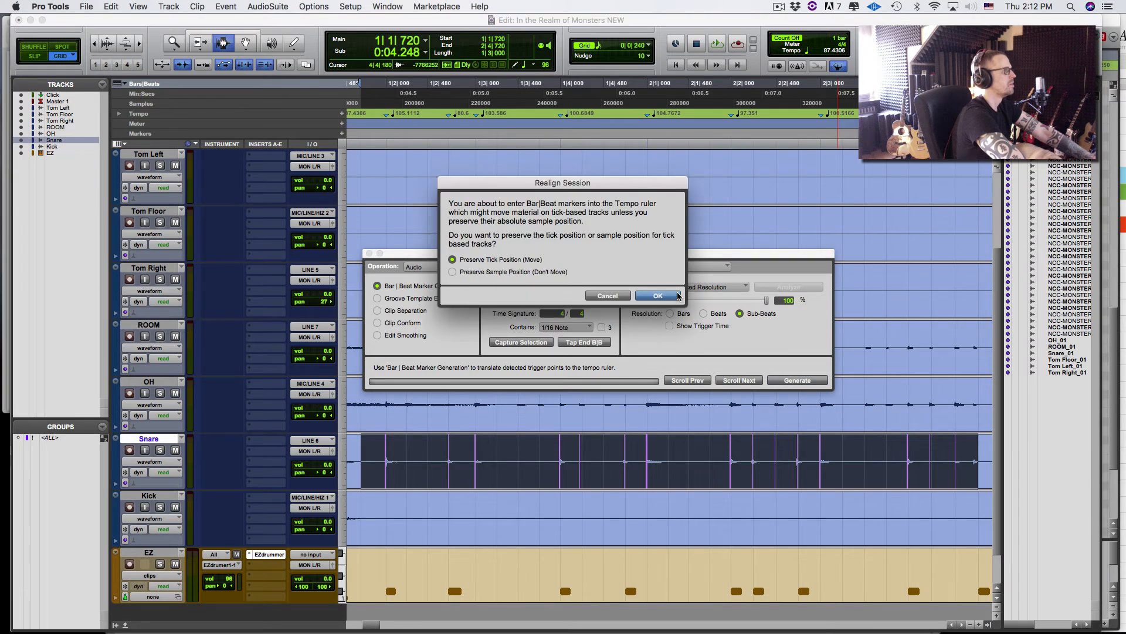
pyautogui.click(643, 297)
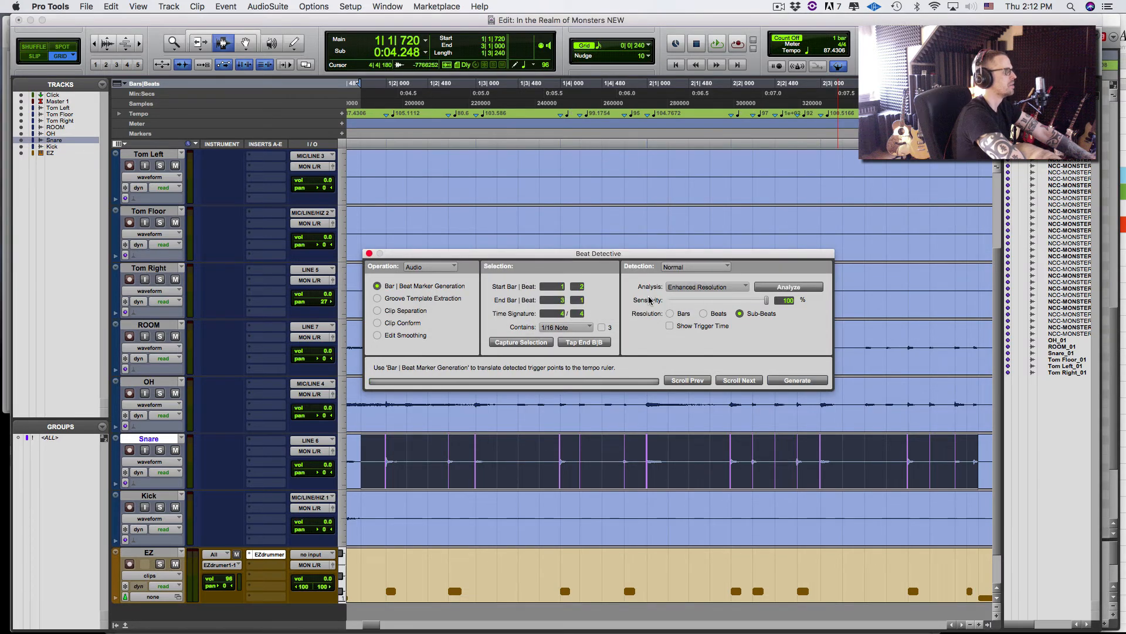
# Listen to the selected snare passage against the EZ notes on the generated markers and close Beat Detective
pyautogui.press('space')
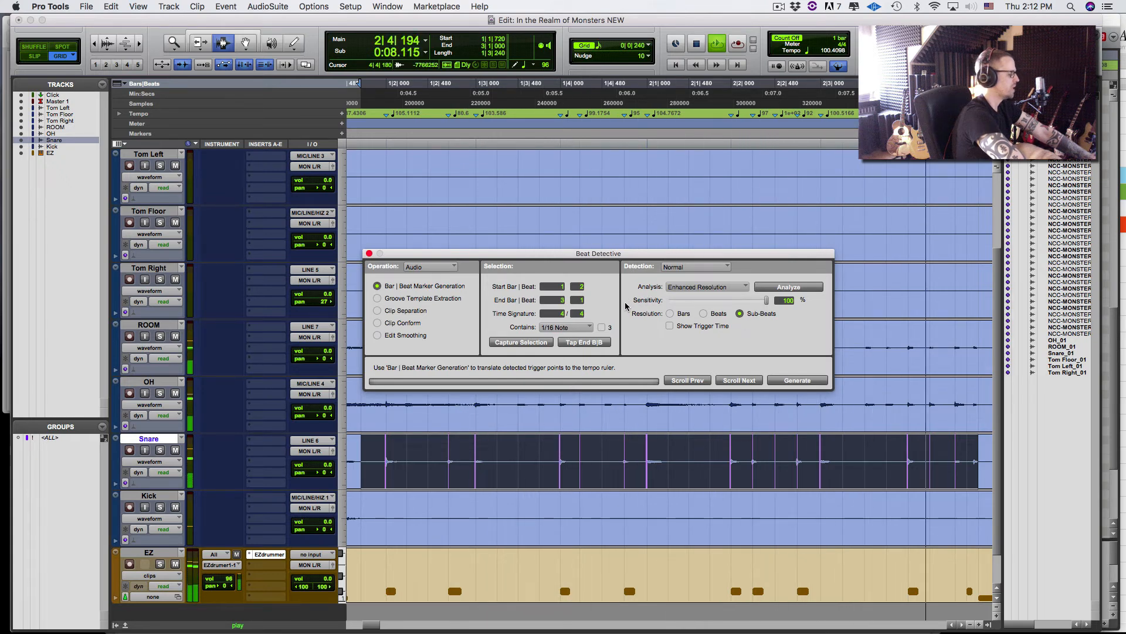
pyautogui.press('space')
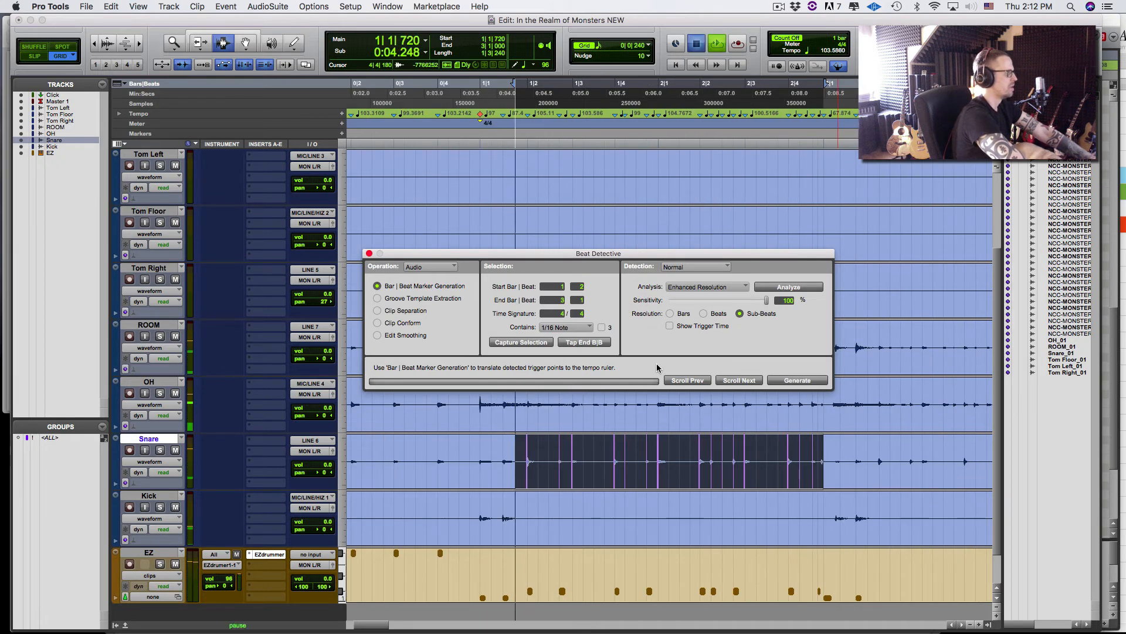
pyautogui.press('space')
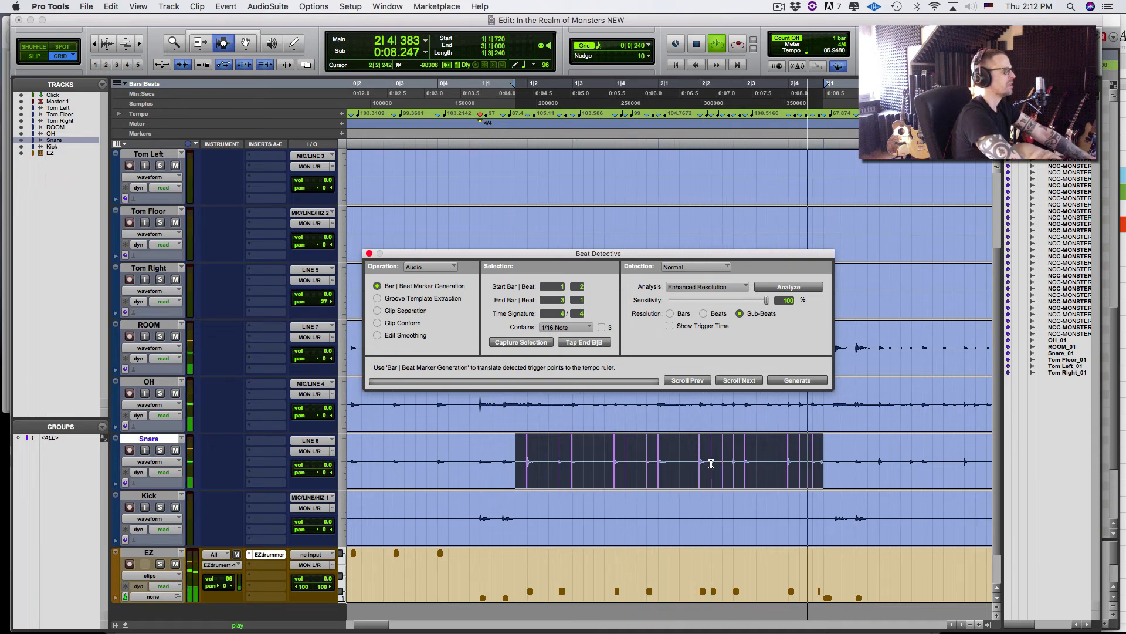
pyautogui.press('space')
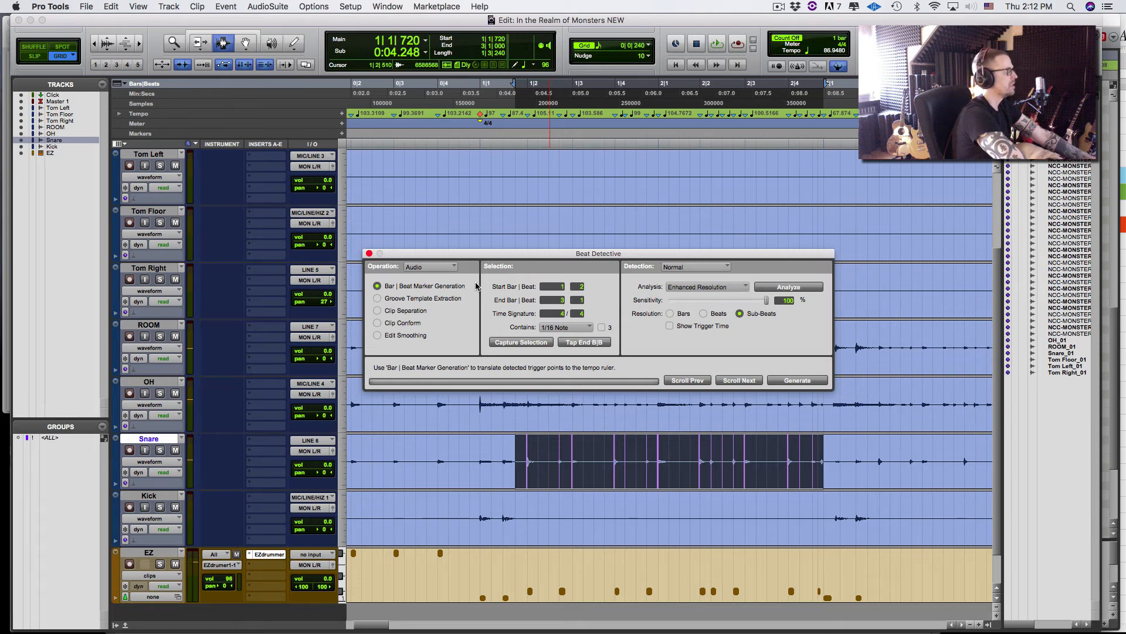
pyautogui.moveTo(458, 256); pyautogui.dragTo(431, 190)
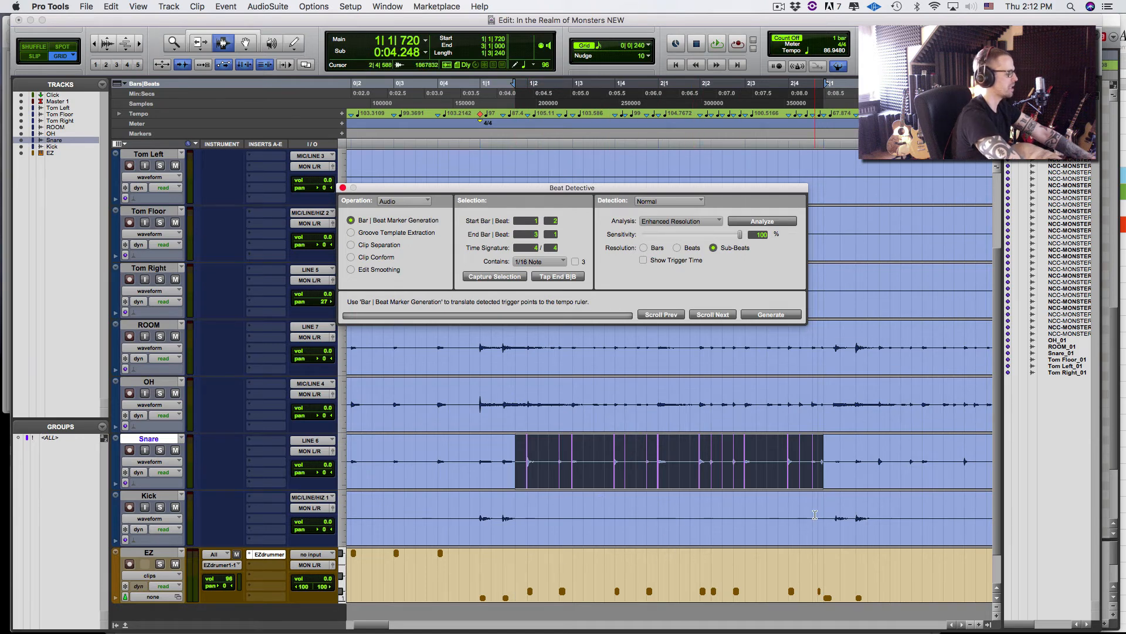
pyautogui.click(343, 188)
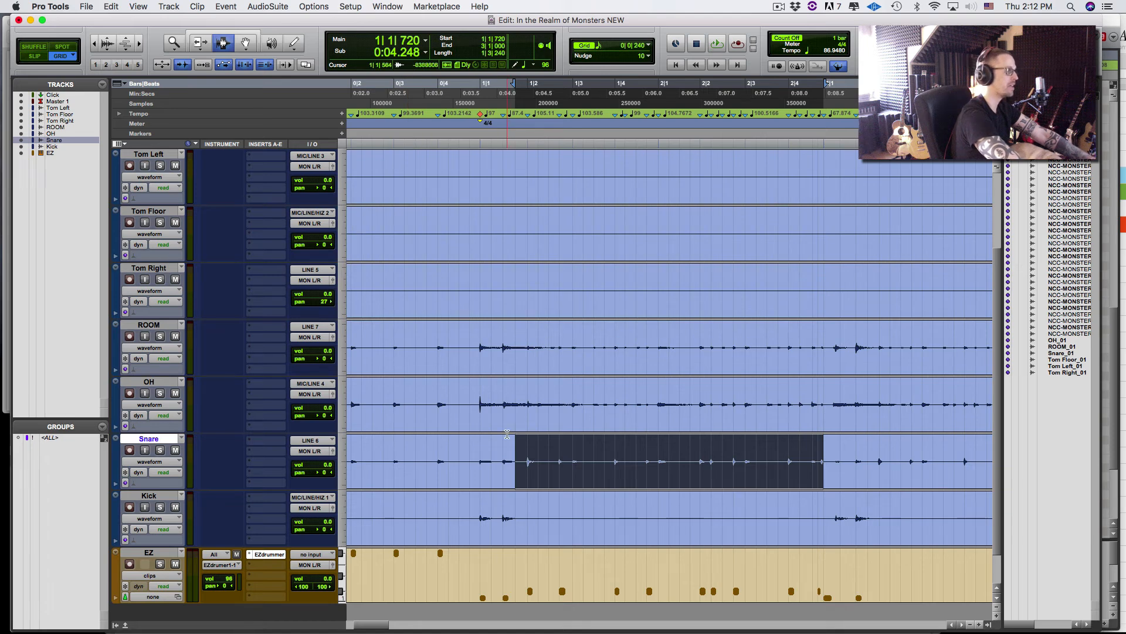
# Go back to the MIDI Editor and play the EZ part from just before bar 3
pyautogui.hotkey('ctrl', '=')
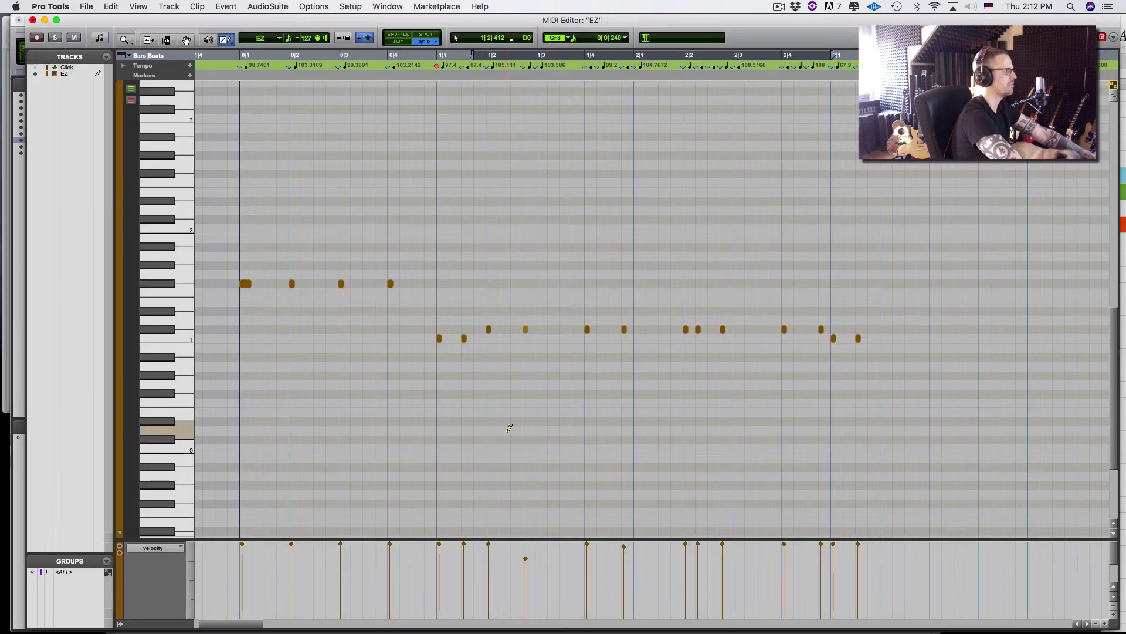
pyautogui.press('super+=')
pyautogui.press('super+=')
pyautogui.hotkey('ctrl', '=')
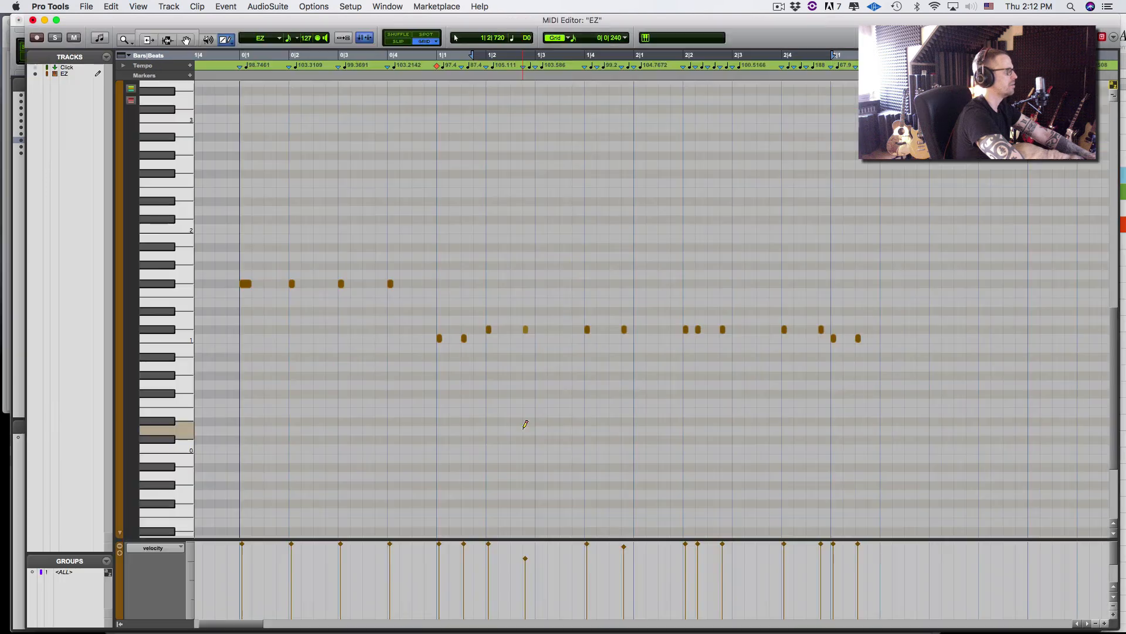
pyautogui.press('super+bracketleft')
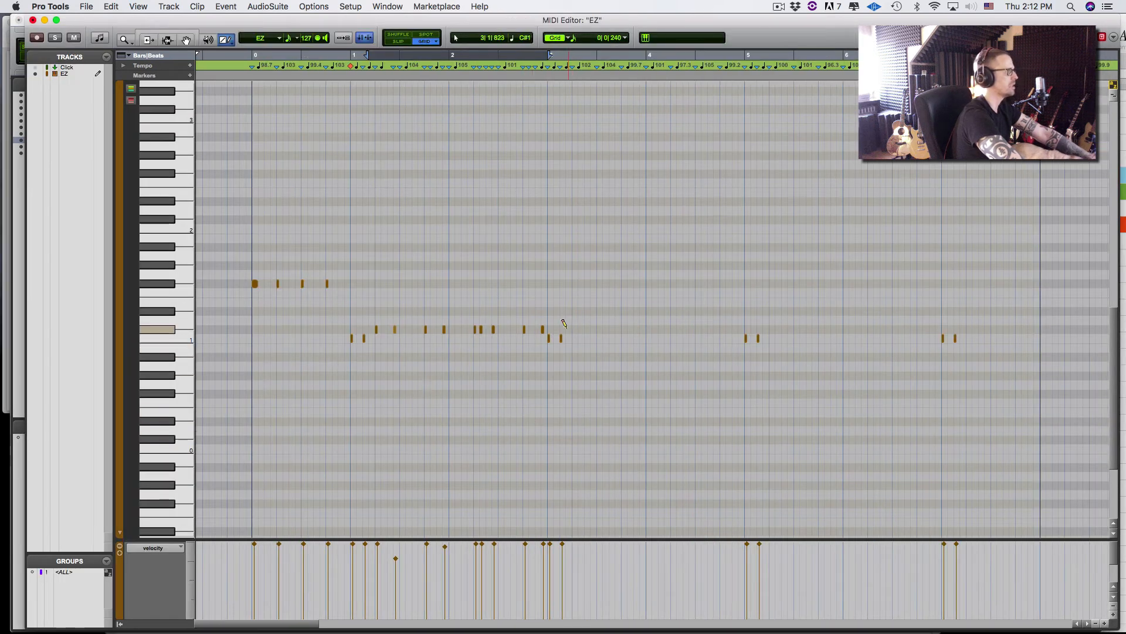
pyautogui.click(544, 56)
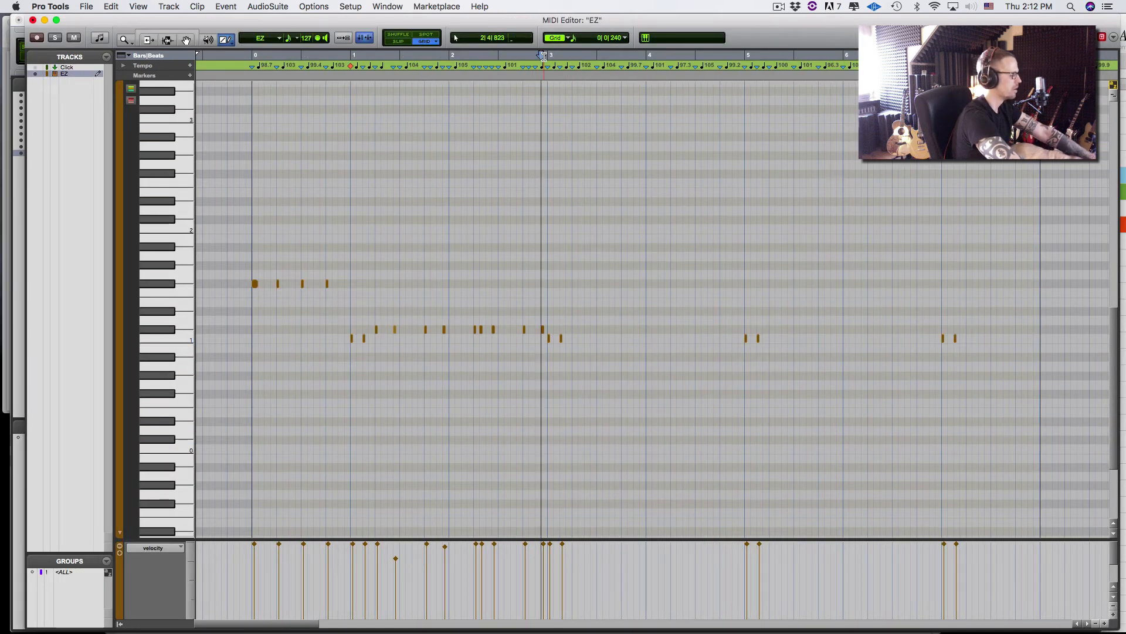
pyautogui.press('super+bracketright')
pyautogui.press('super+bracketright')
pyautogui.press('space')
pyautogui.press('space')
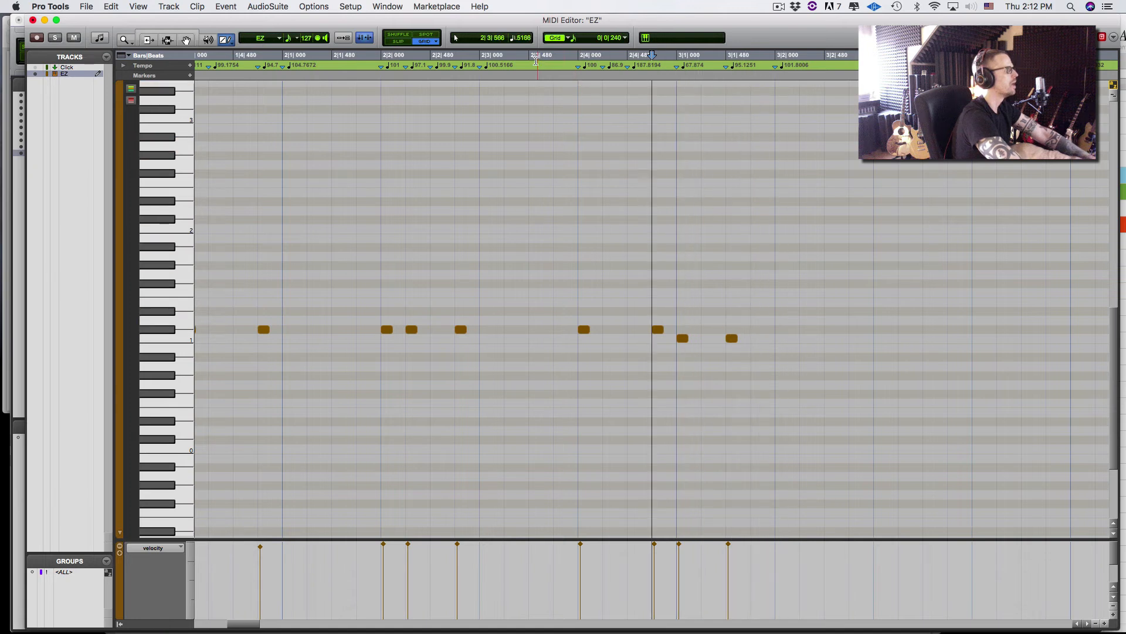
# Replay the lead-in to bar 3 from 2|3|240 and undo the Beat Detective marker generation
pyautogui.click(509, 57)
pyautogui.press('space')
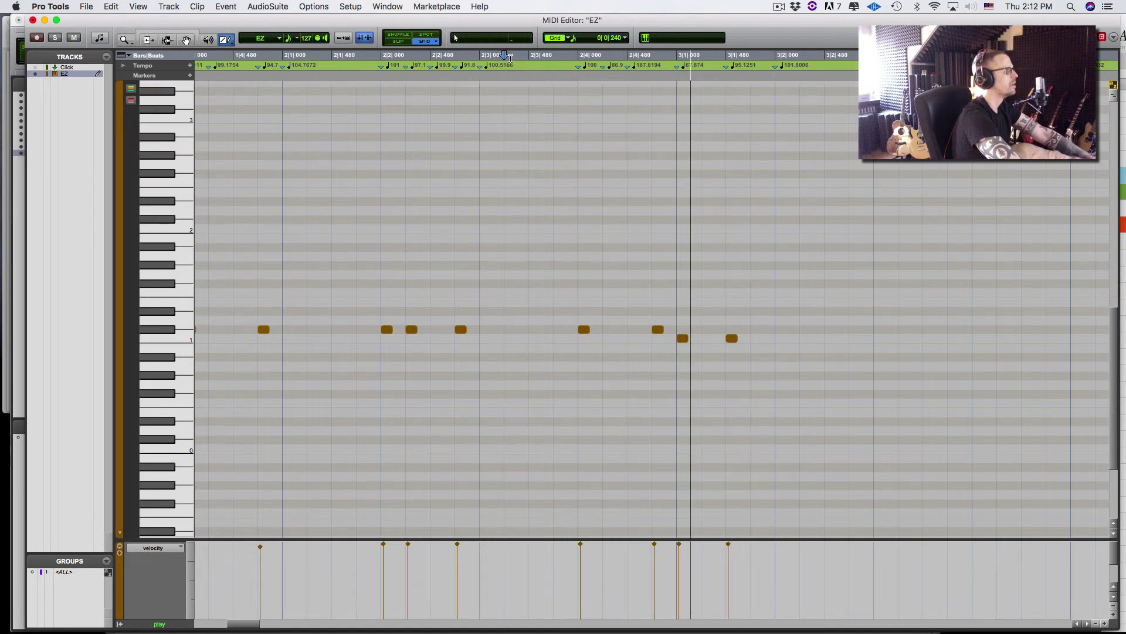
pyautogui.press('space')
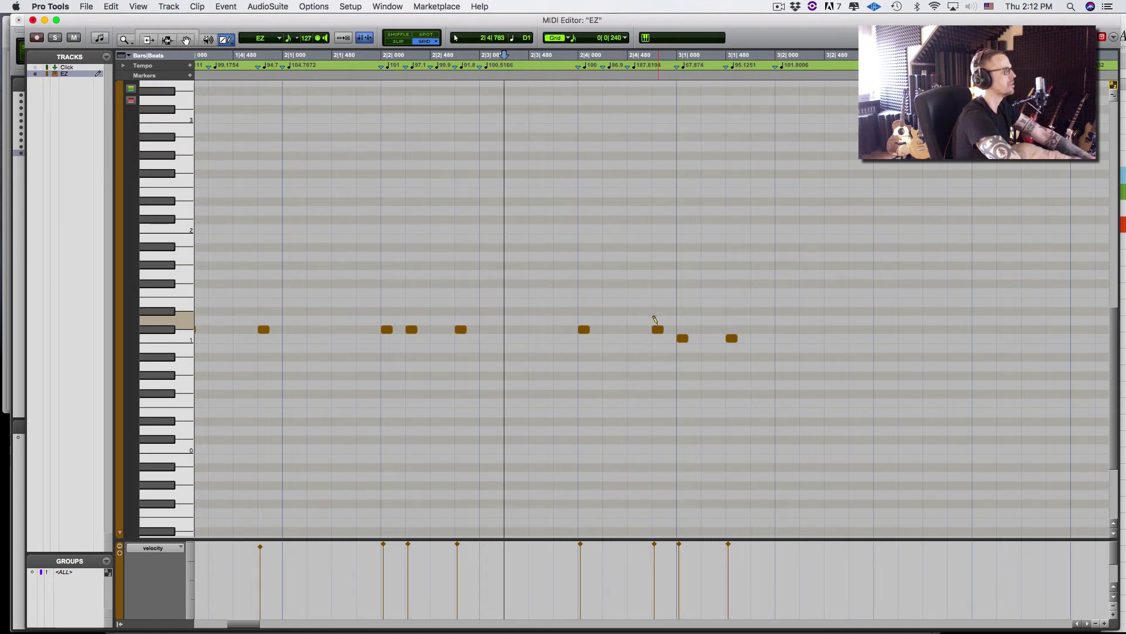
pyautogui.press('space')
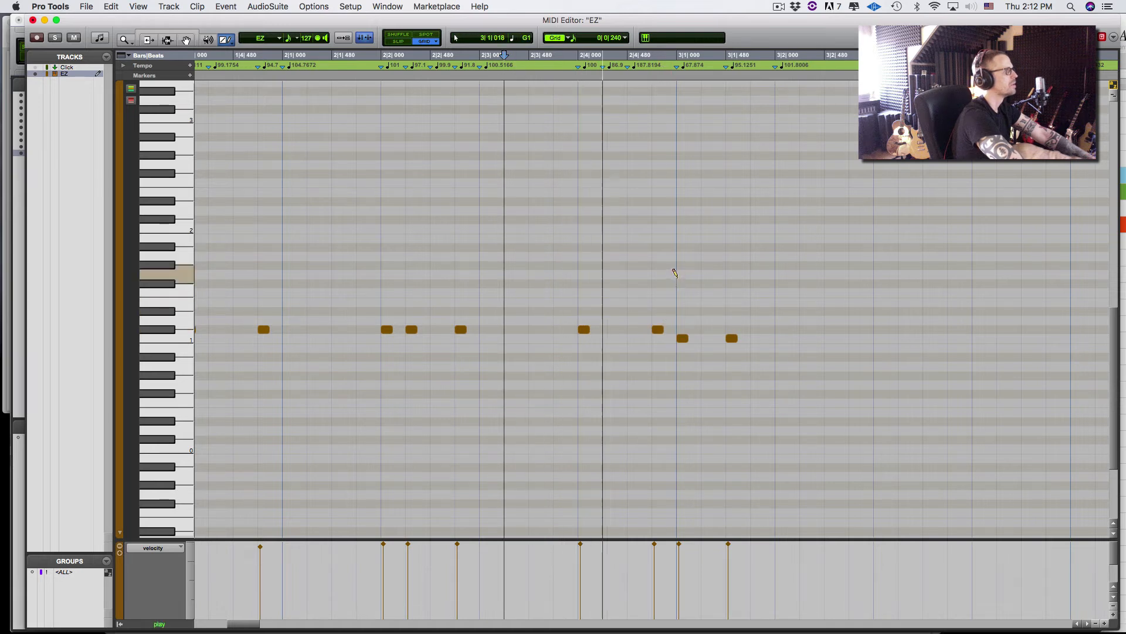
pyautogui.press('space')
pyautogui.press('super+z')
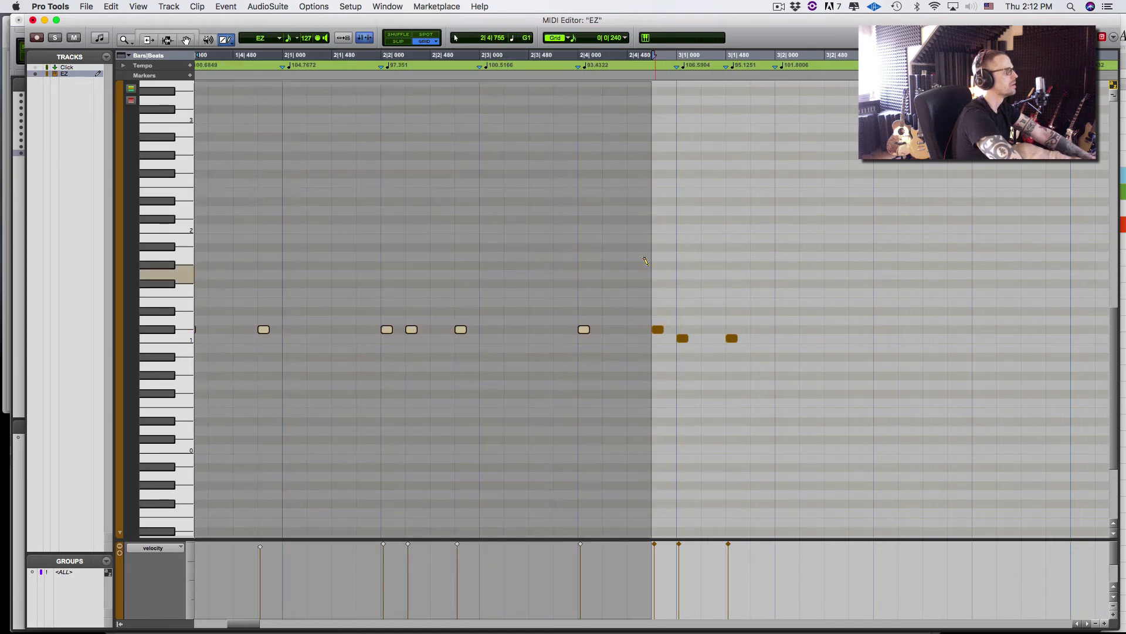
# Play the EZ part twice from 2|3|480 through the start of bar 3
pyautogui.click(531, 58)
pyautogui.press('space')
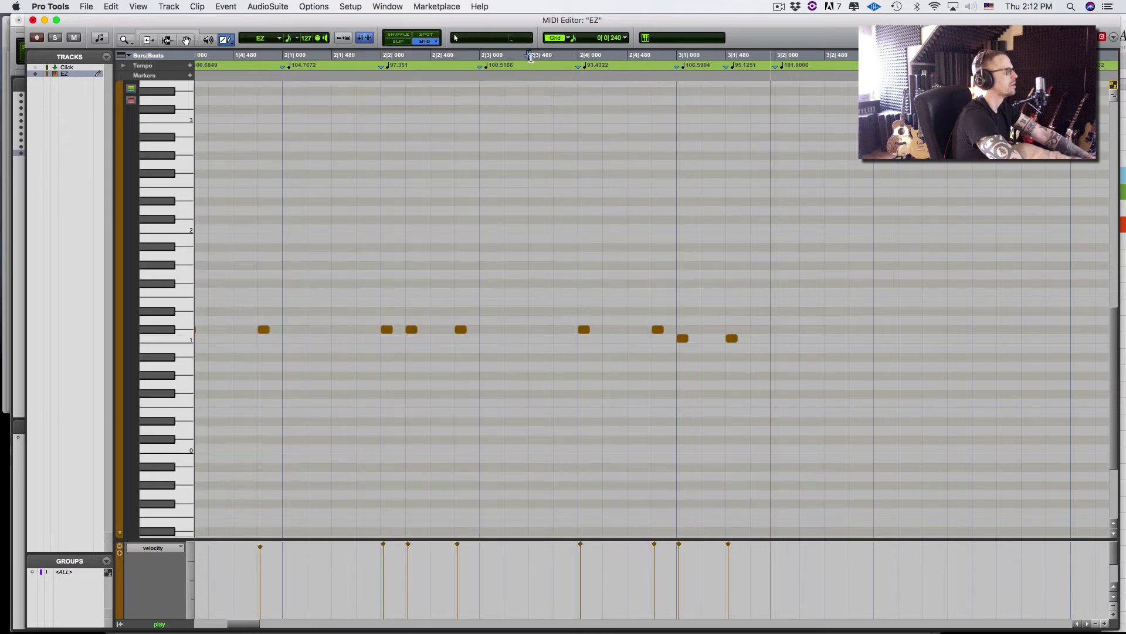
pyautogui.press('space')
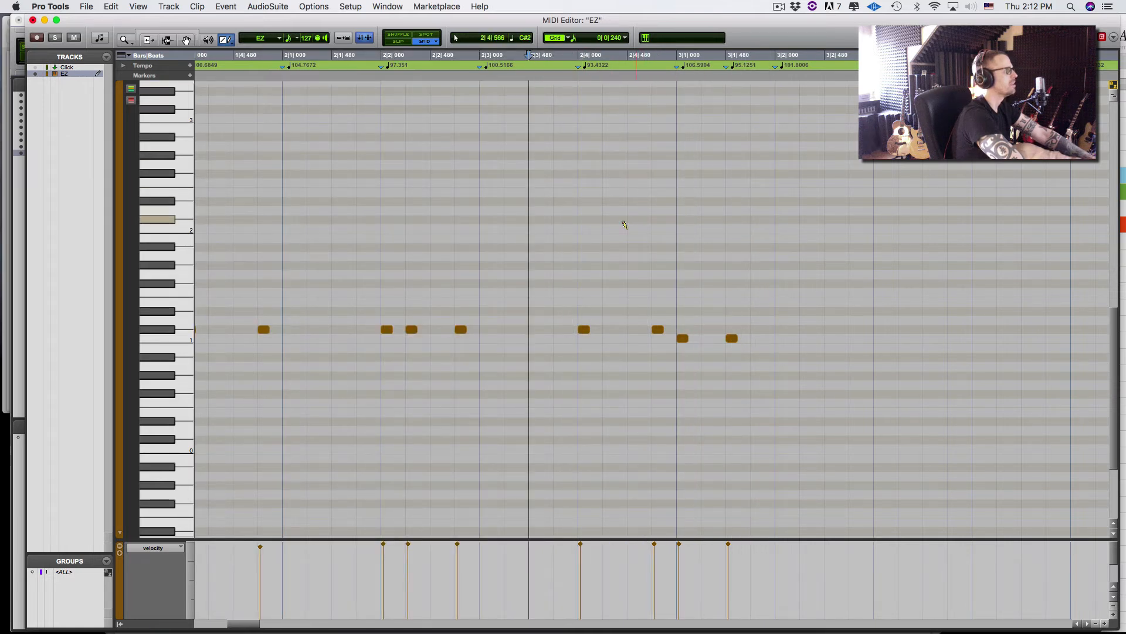
pyautogui.press('space')
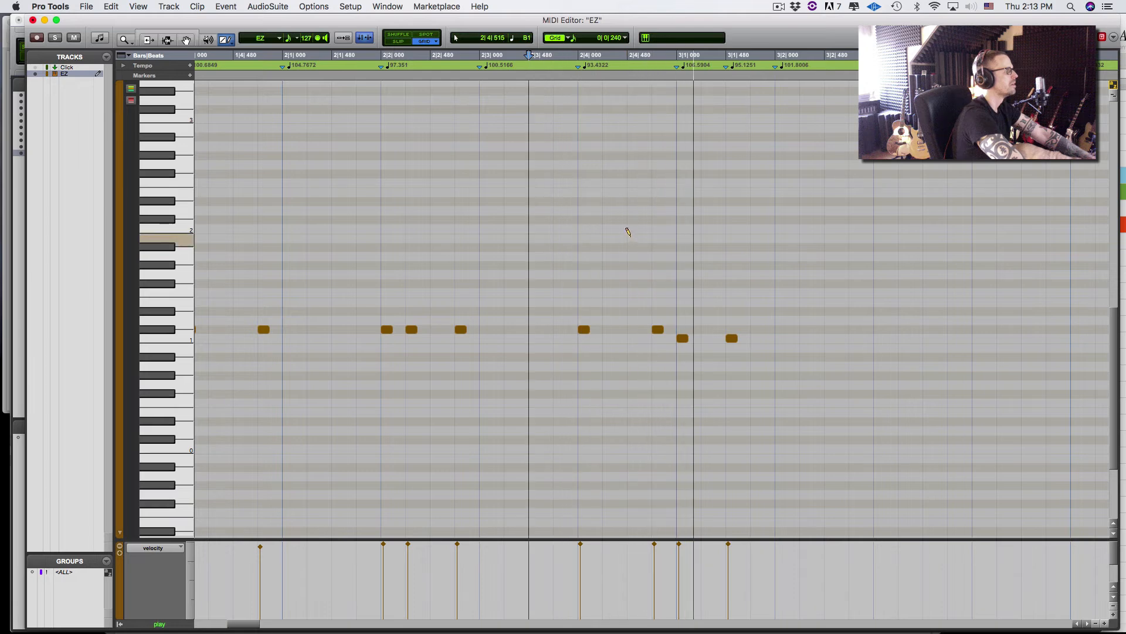
pyautogui.press('space')
# Select the snare audio in the Edit window from 1|2 to just after 2|4 and generate Sub-Beats bar/beat markers from it, preserving tick position
pyautogui.press('super+equal')
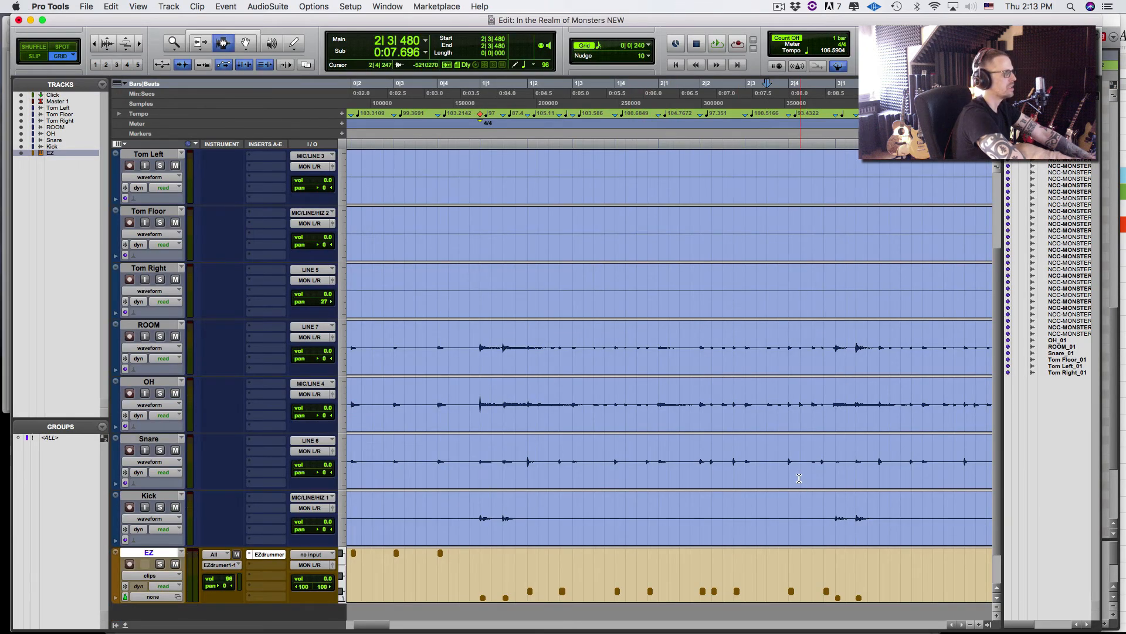
pyautogui.moveTo(799, 477); pyautogui.dragTo(523, 464)
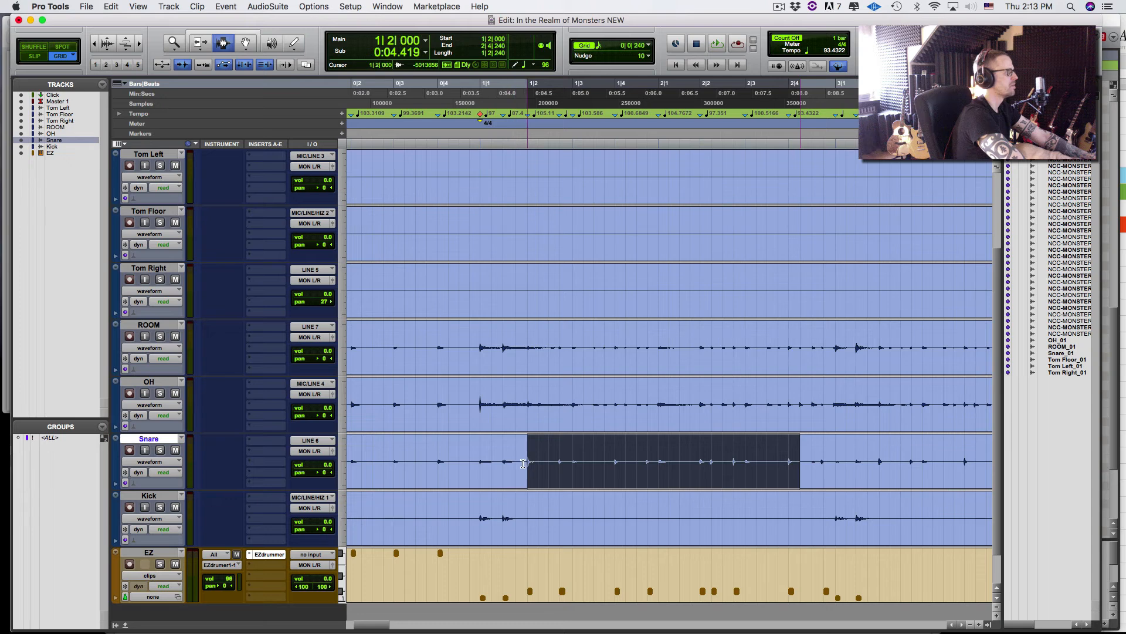
pyautogui.press('super+8')
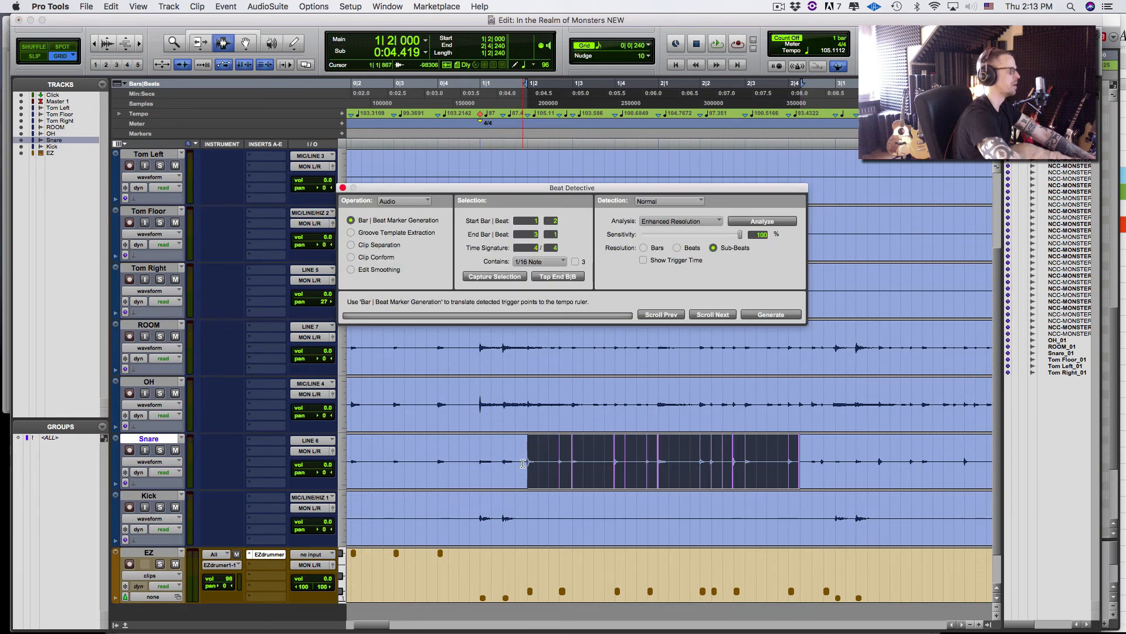
pyautogui.click(498, 277)
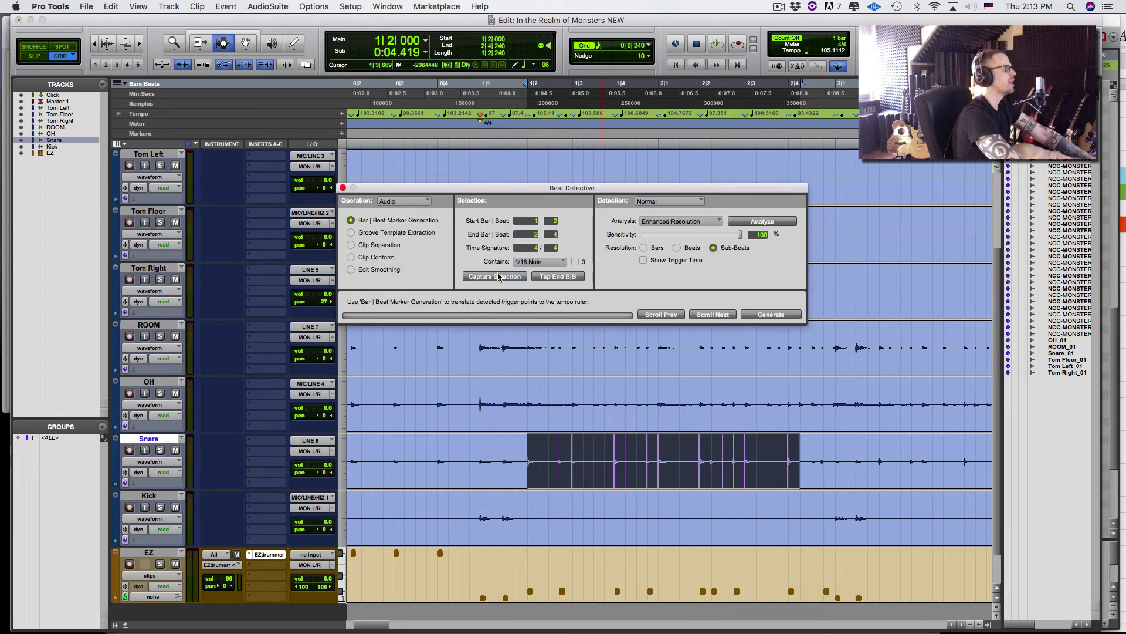
pyautogui.click(761, 222)
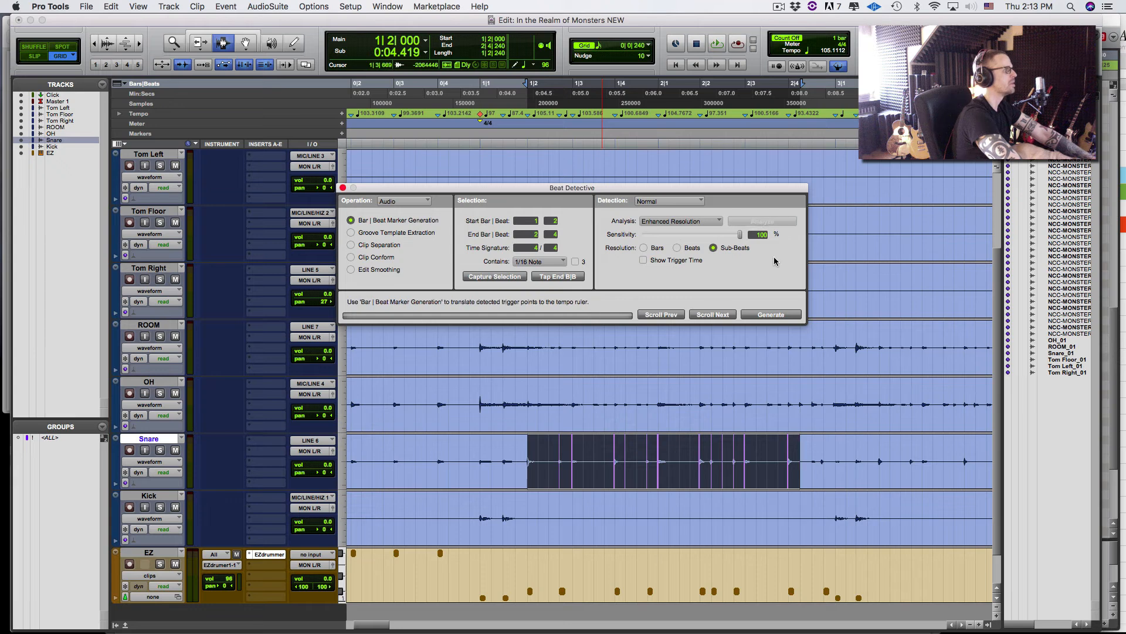
pyautogui.click(761, 317)
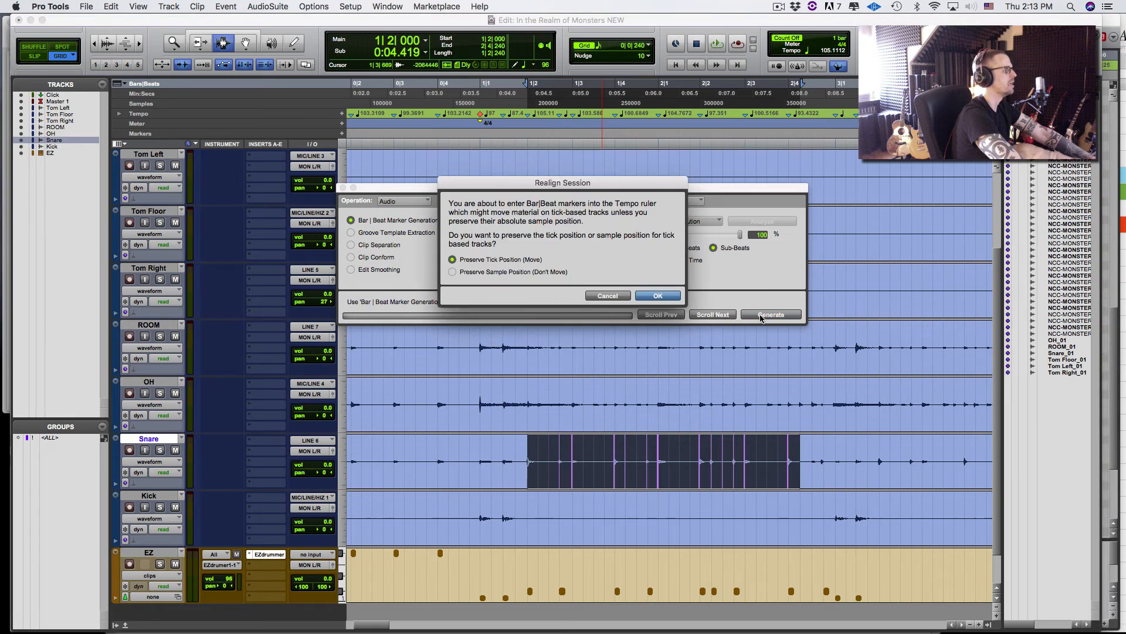
pyautogui.click(658, 296)
# Listen to the selected snare passage on the generated markers and replay the session from 0|4|720
pyautogui.press('space')
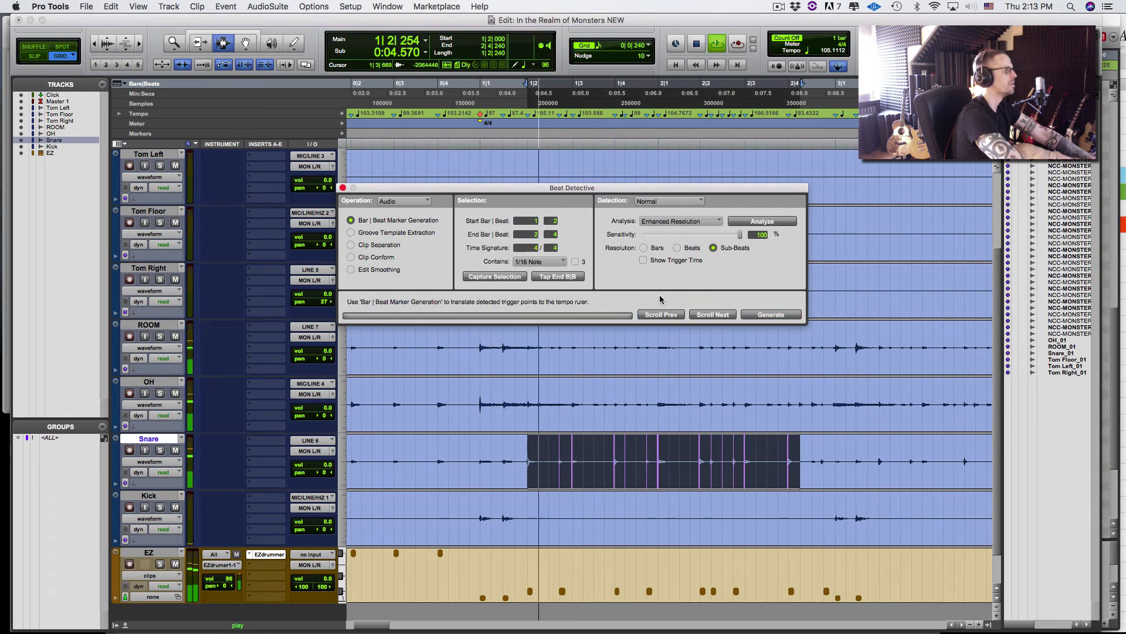
pyautogui.click(473, 95)
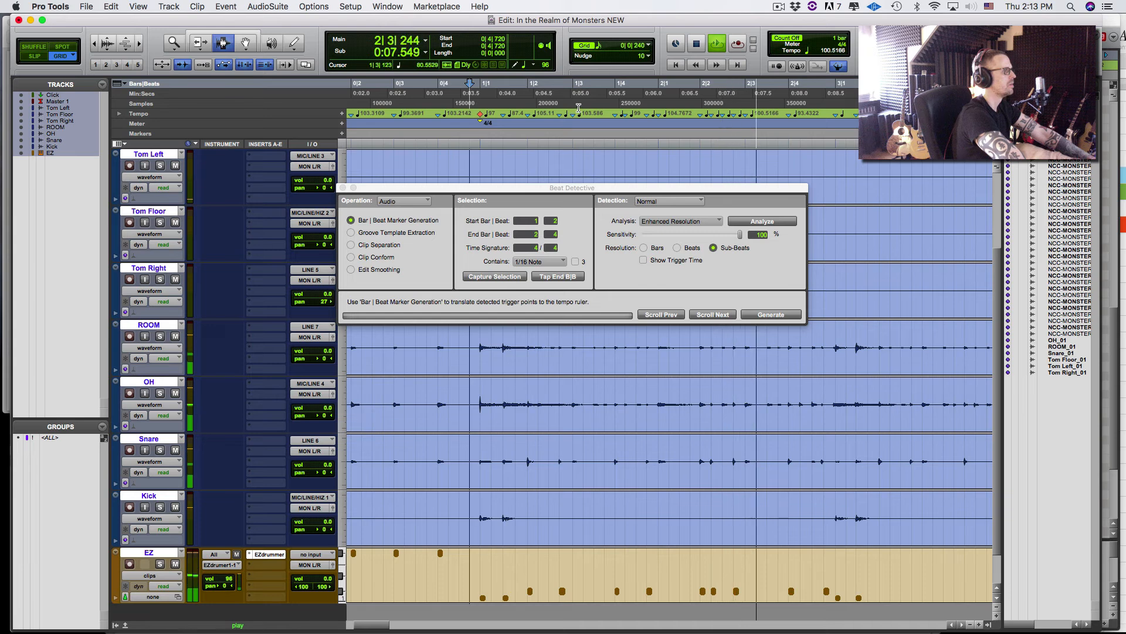
pyautogui.press('space')
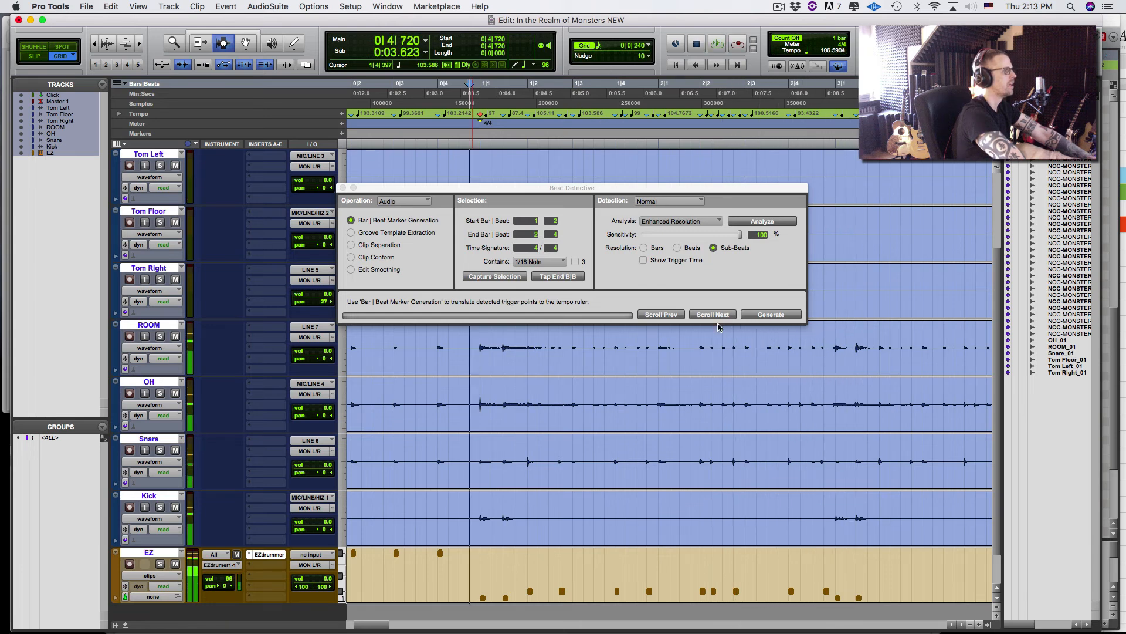
# Examine the snare hits around 2|4 up close and play them from 2|3|720
pyautogui.click(812, 477)
pyautogui.press('super+bracketright')
pyautogui.press('super+bracketright')
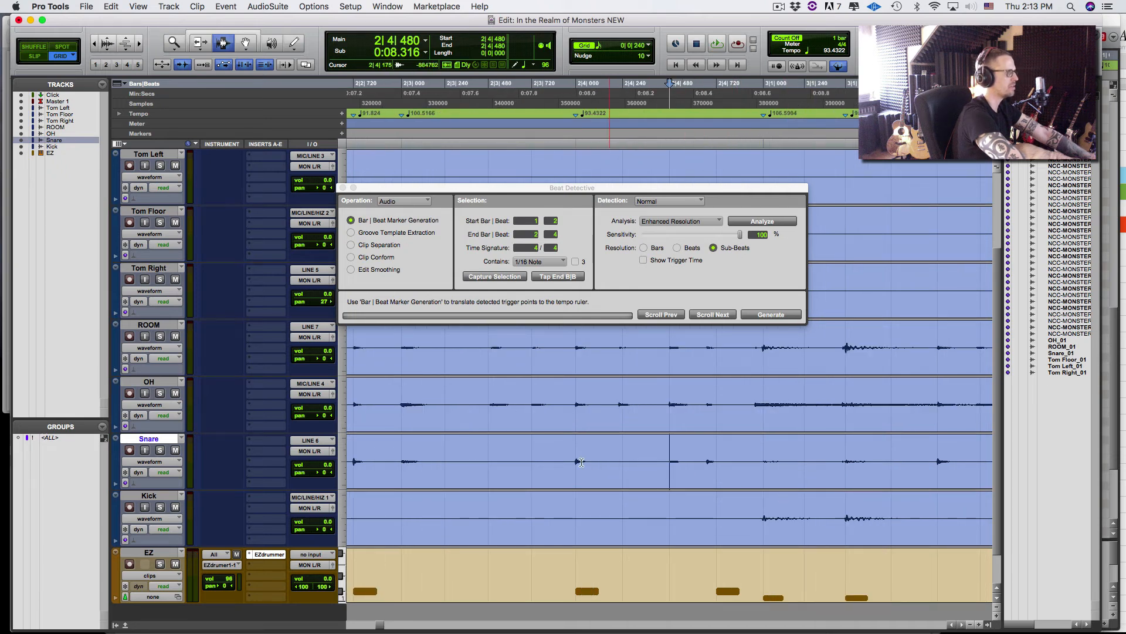
pyautogui.click(533, 467)
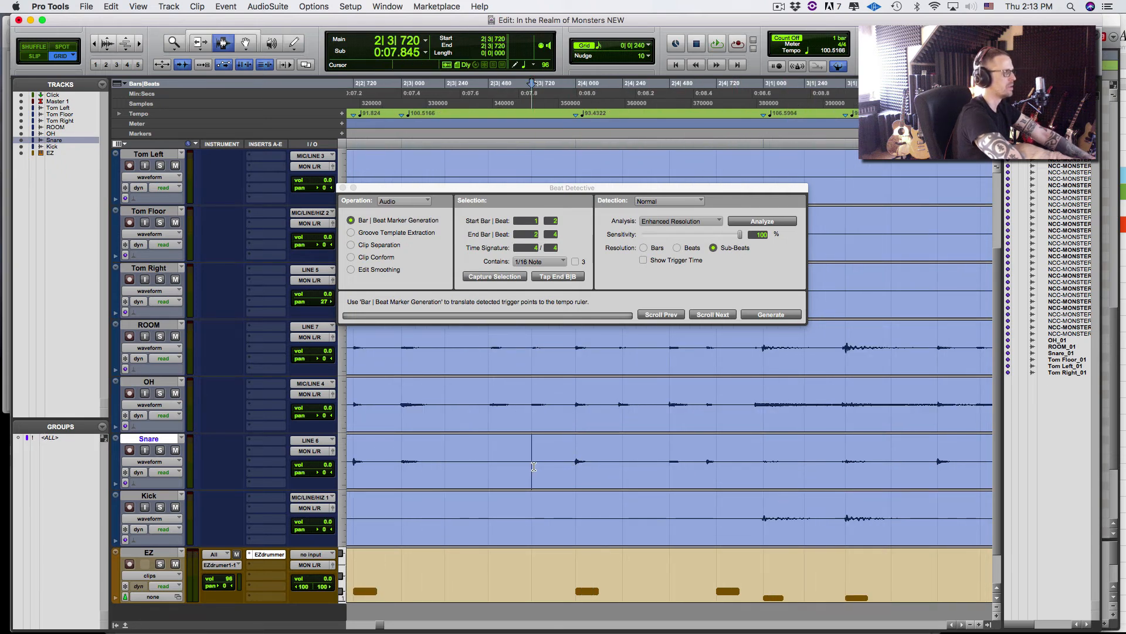
pyautogui.press('space')
pyautogui.press('space')
# Locate the snare transient after 2|4|480 and add a bar/beat marker there with location 2|4|720
pyautogui.click(687, 472)
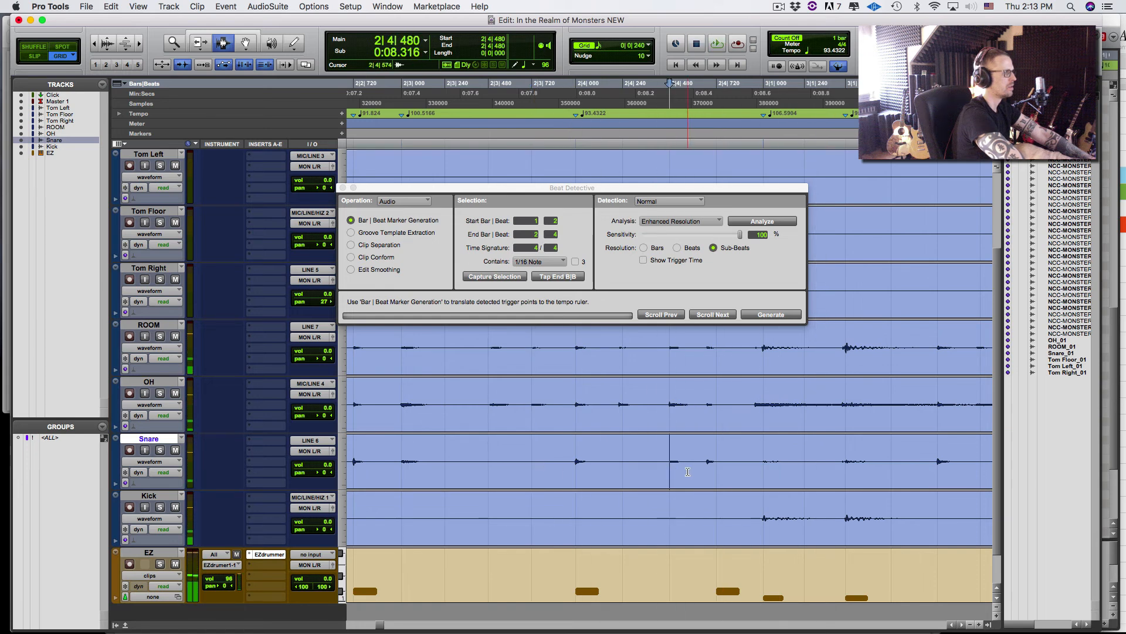
pyautogui.press('Tab')
pyautogui.press('super+i')
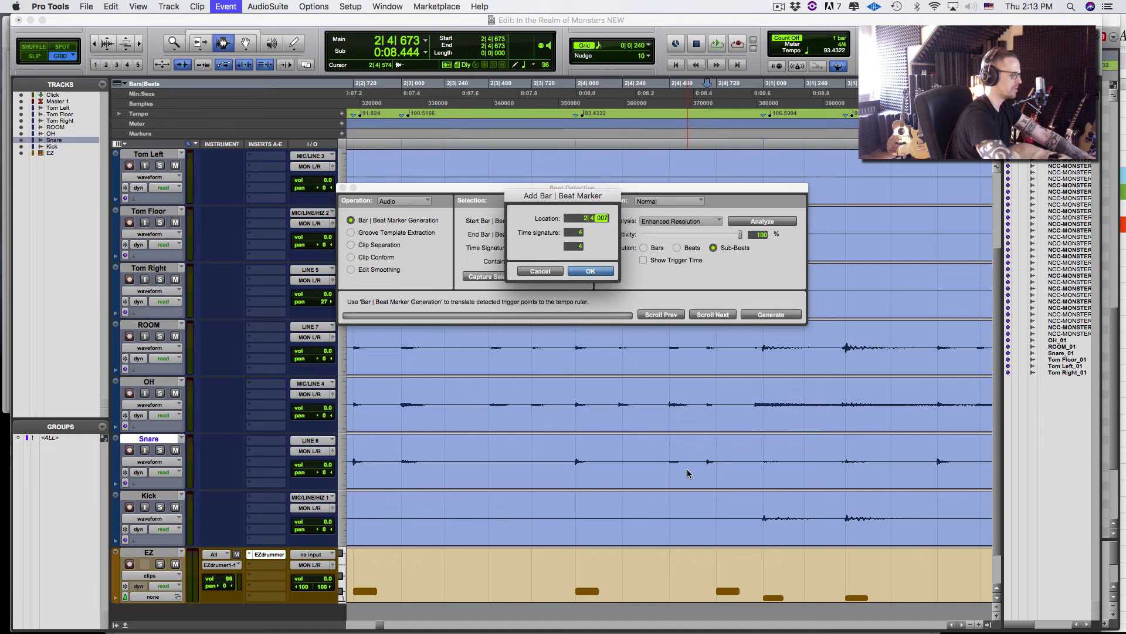
pyautogui.write('720')
pyautogui.press('Return')
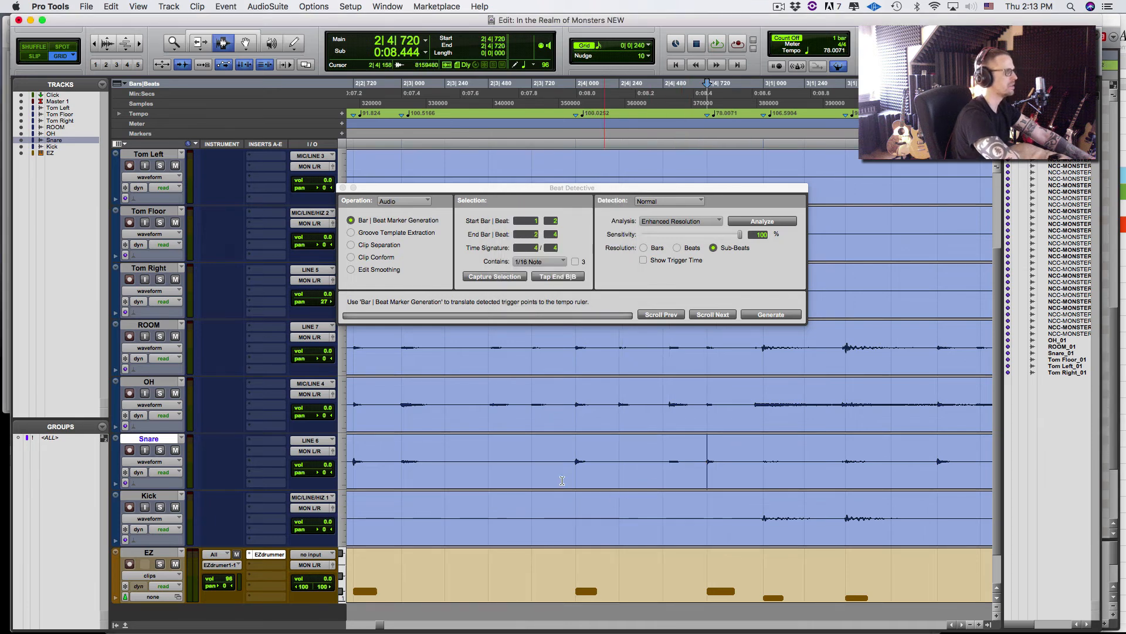
# Replay the corrected passage from 2|3|720 and close Beat Detective
pyautogui.click(530, 464)
pyautogui.press('space')
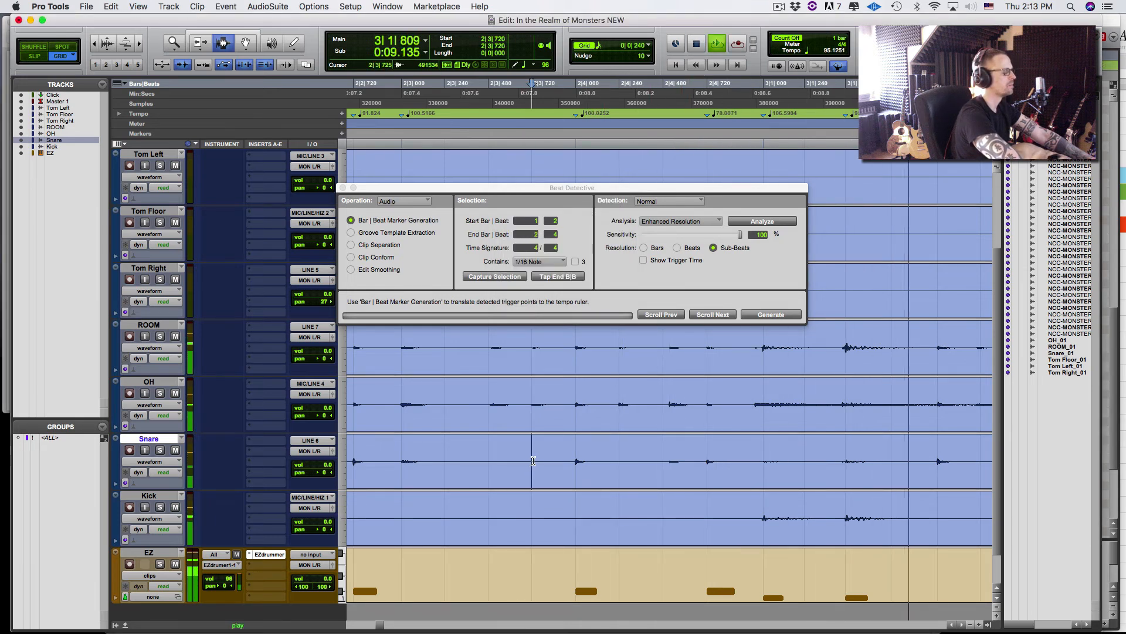
pyautogui.press('space')
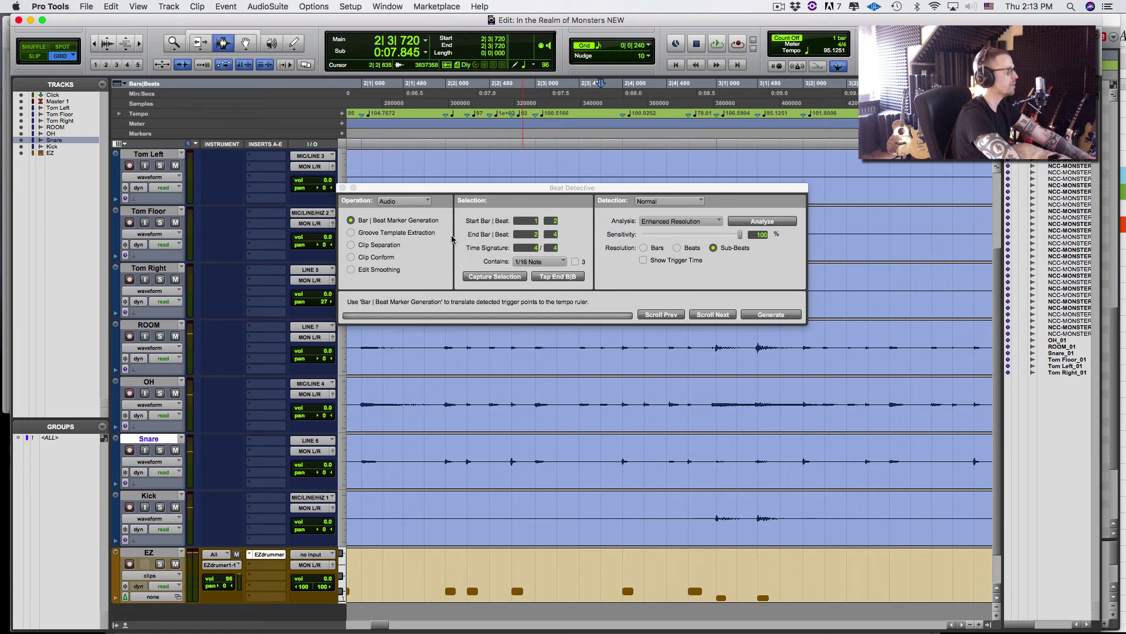
pyautogui.click(343, 188)
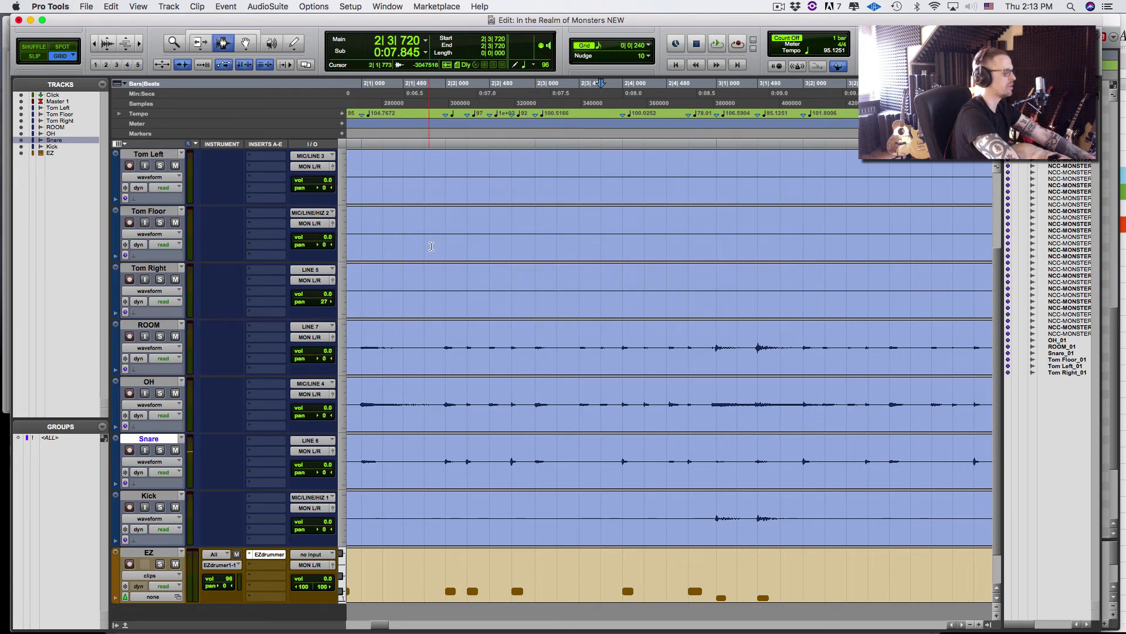
# Return to the EZ MIDI Editor, listen to the start of bar 3, and add C#1 notes at 3|2|000 and 3|2|720
pyautogui.hotkey('ctrl', '=')
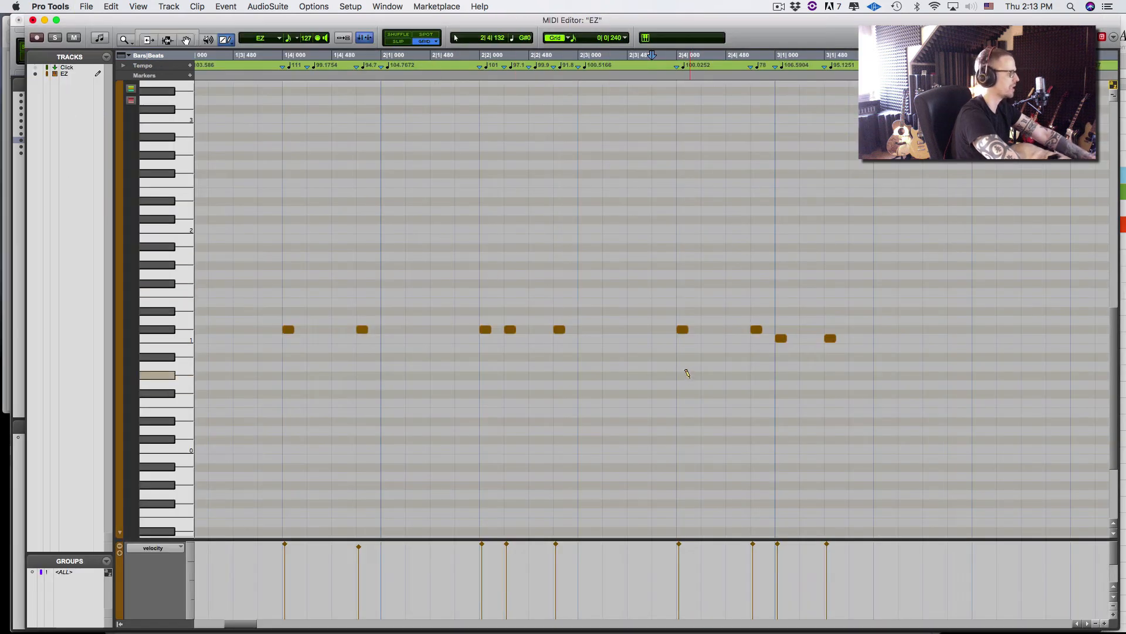
pyautogui.press('r')
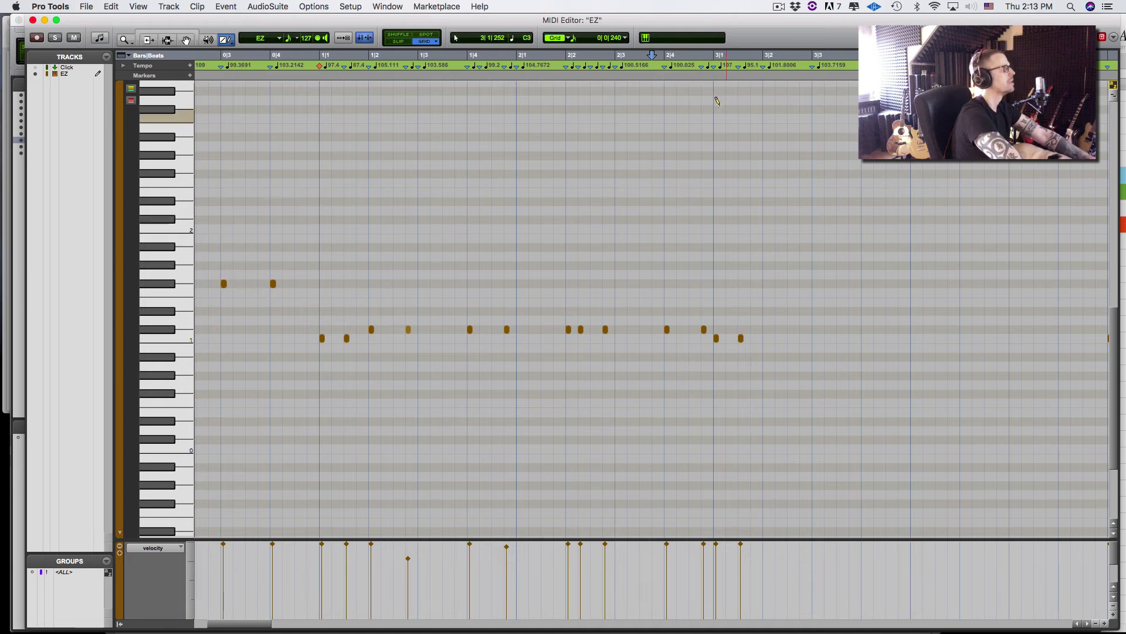
pyautogui.press('space')
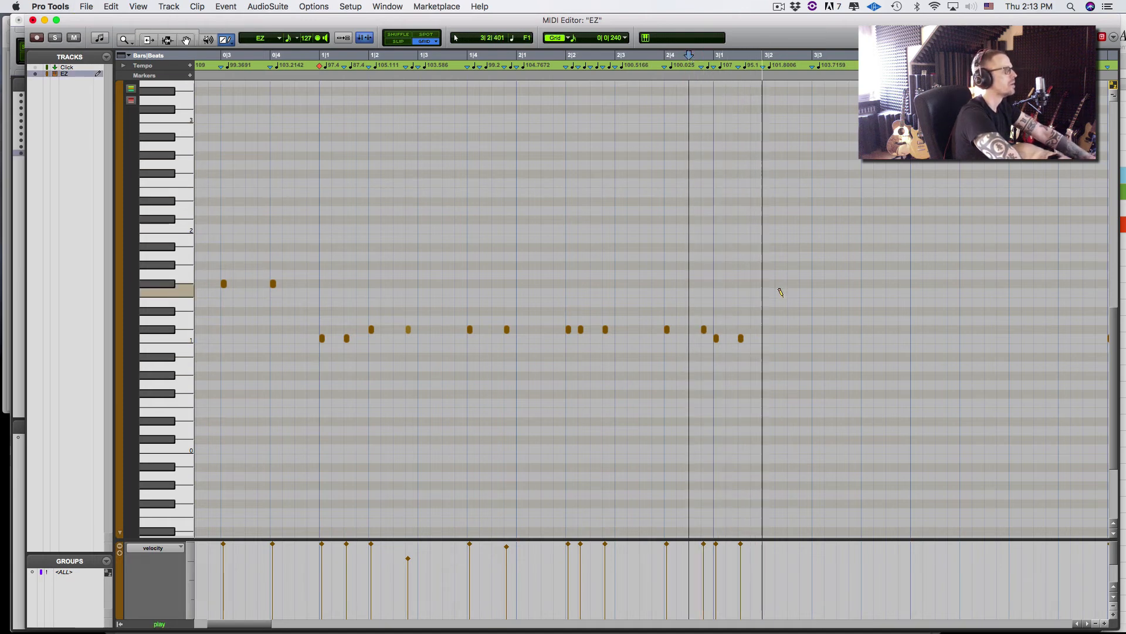
pyautogui.press('space')
pyautogui.click(765, 329)
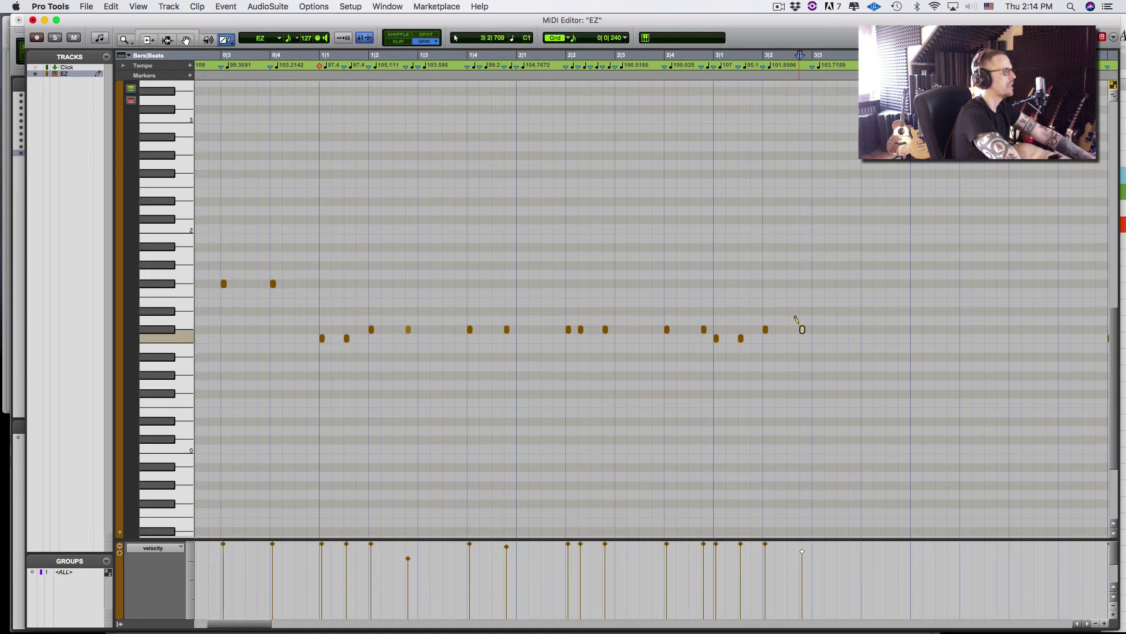
# Play from bar 3 and add C#1 notes at 3|4|000, 3|4|720, 4|2|000, 4|2|240 and 4|2|720
pyautogui.press('space')
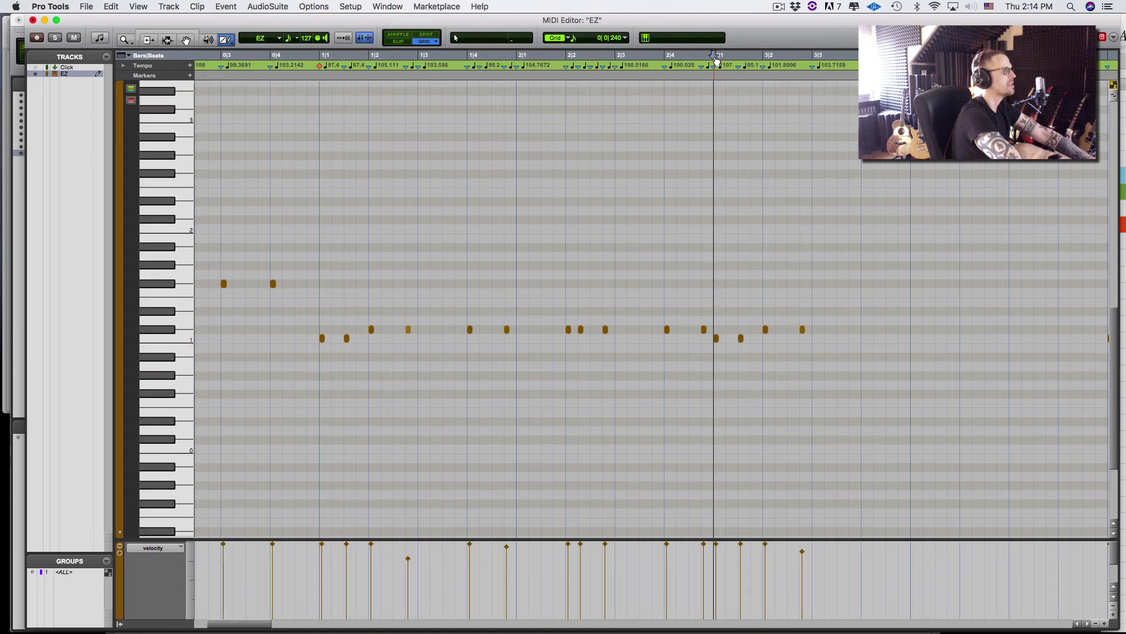
pyautogui.click(863, 329)
pyautogui.press('space')
pyautogui.click(903, 329)
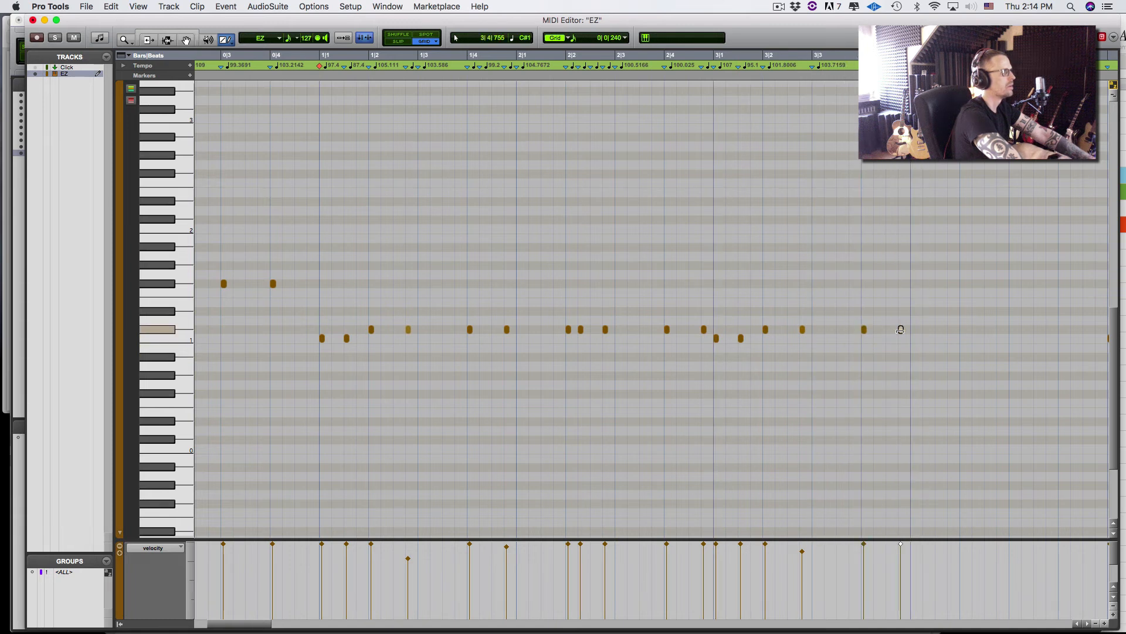
pyautogui.click(963, 330)
pyautogui.click(975, 330)
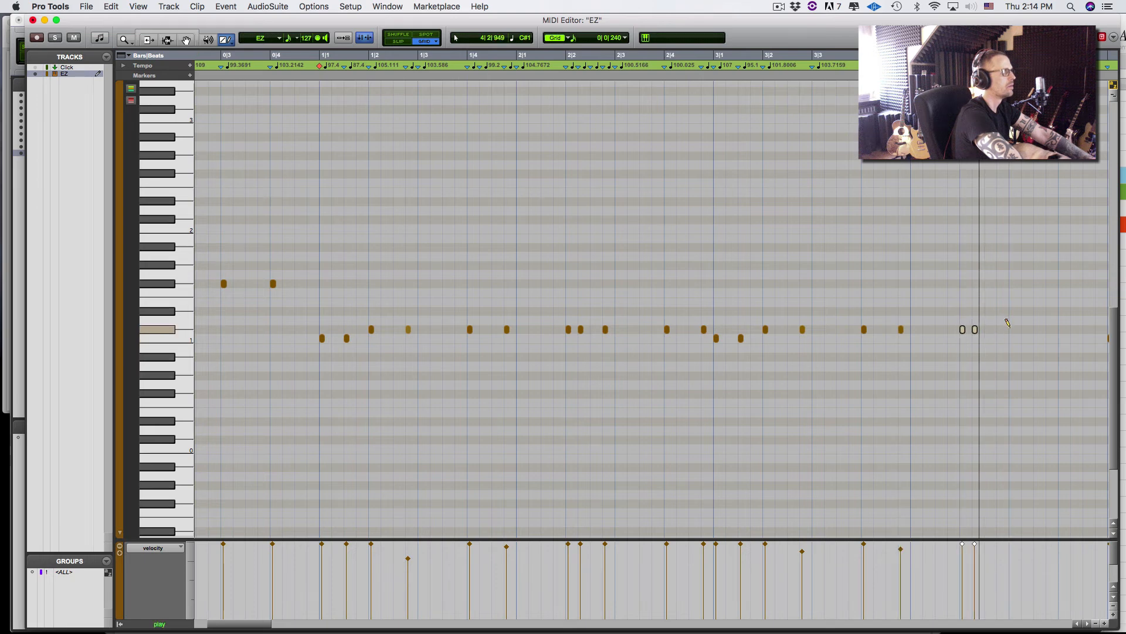
pyautogui.click(1000, 329)
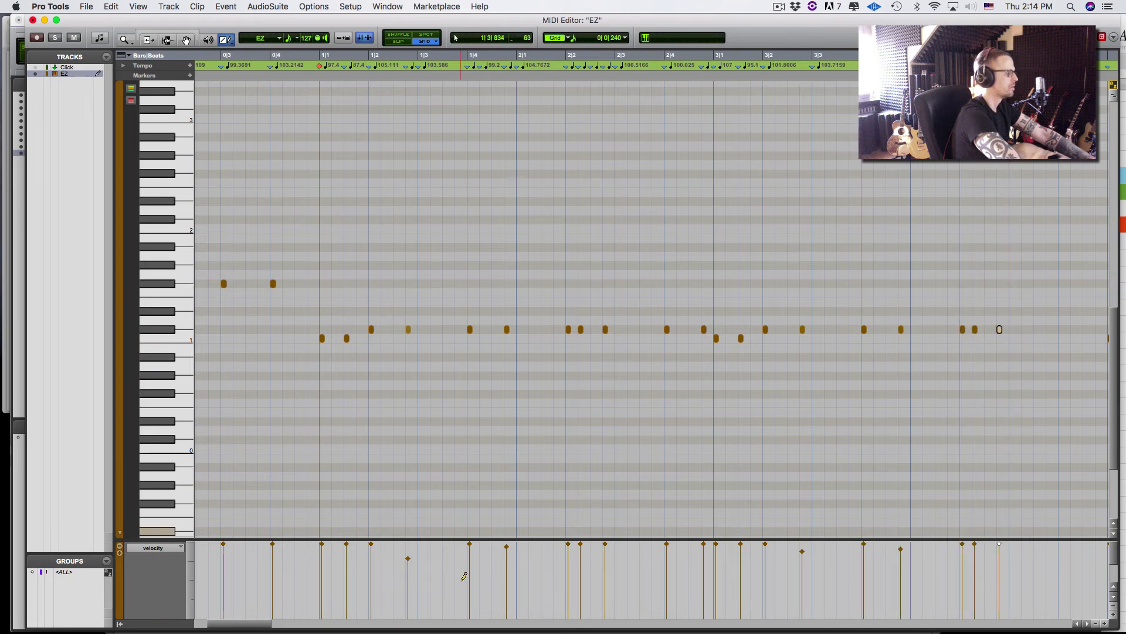
# Listen to the end of bar 4 and add C#1 notes at 4|4|000 and 4|4|720
pyautogui.press('r')
pyautogui.press('r')
pyautogui.press('r')
pyautogui.press('t')
pyautogui.press('t')
pyautogui.press('t')
pyautogui.press('r')
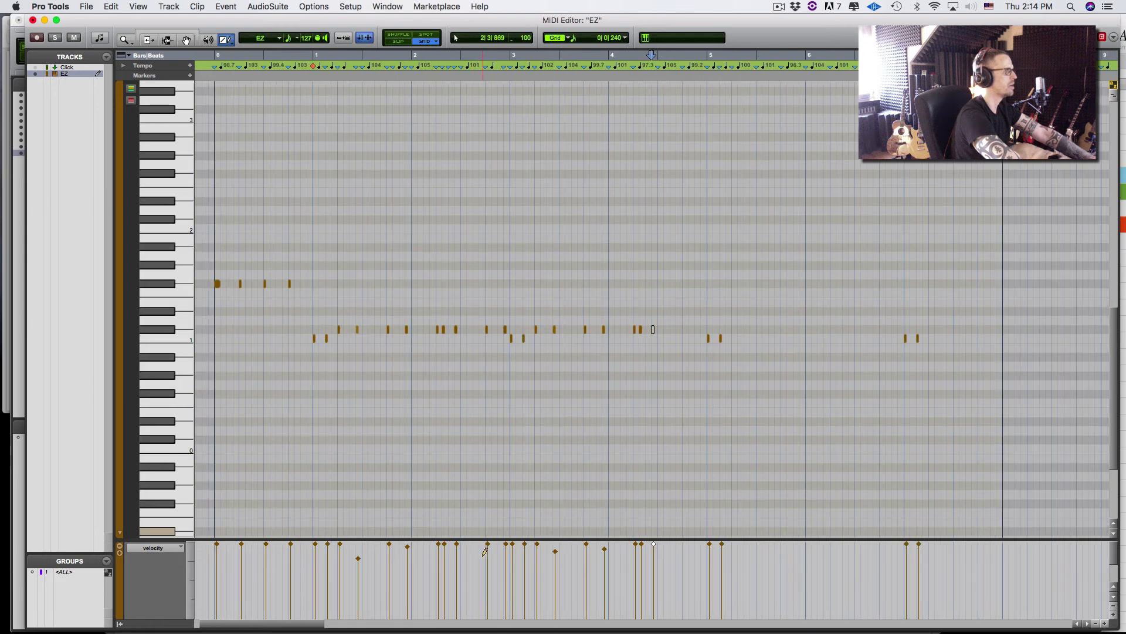
pyautogui.press('space')
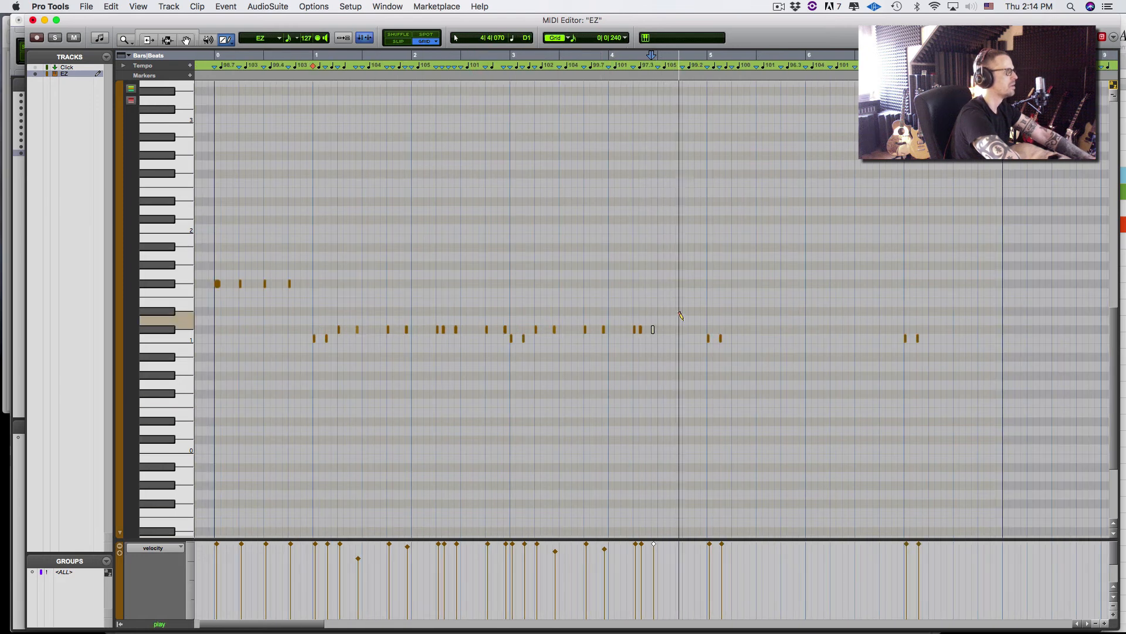
pyautogui.press('space')
pyautogui.press('t')
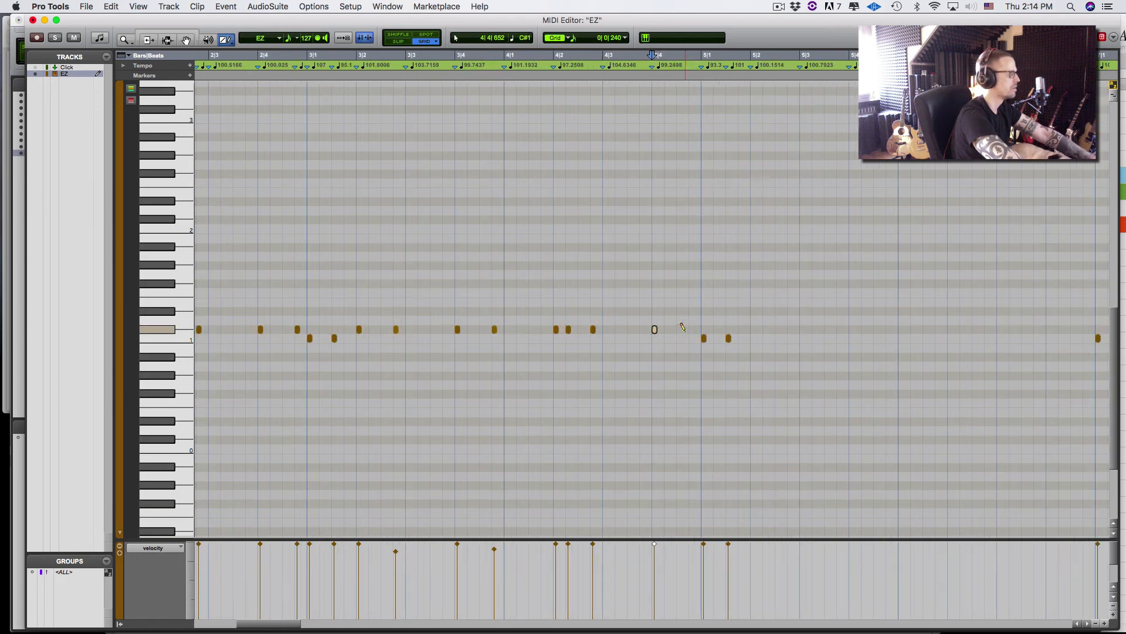
pyautogui.press('space')
pyautogui.press('space')
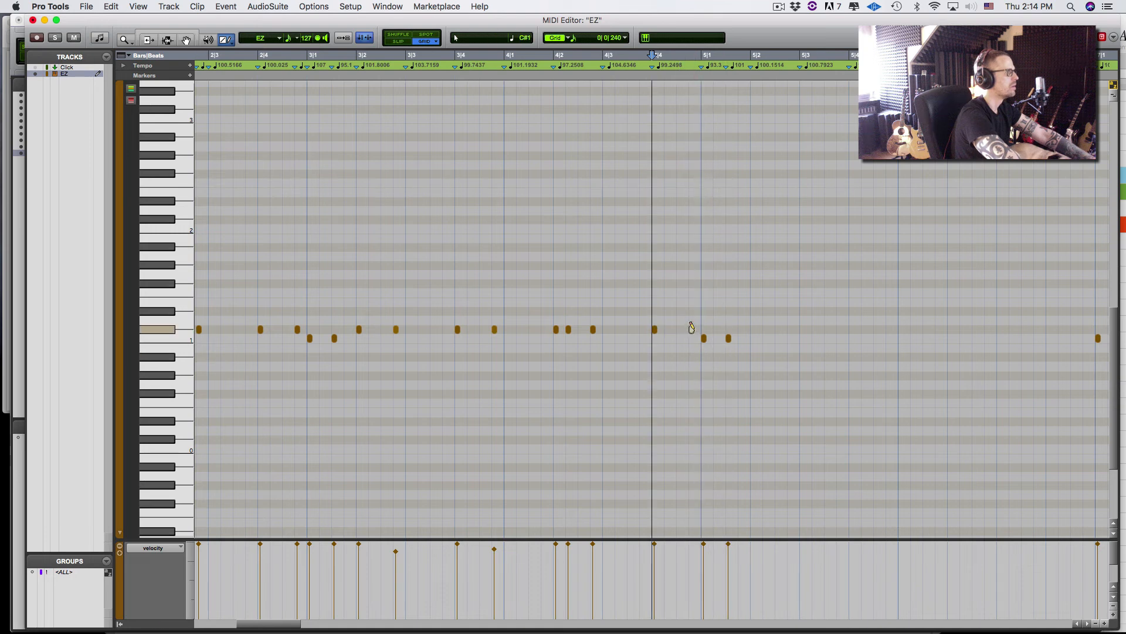
pyautogui.click(691, 329)
# Select the EZ part from 3|2|000 to 4|4|480 and bring up that range in the Edit window
pyautogui.moveTo(678, 323); pyautogui.dragTo(344, 295)
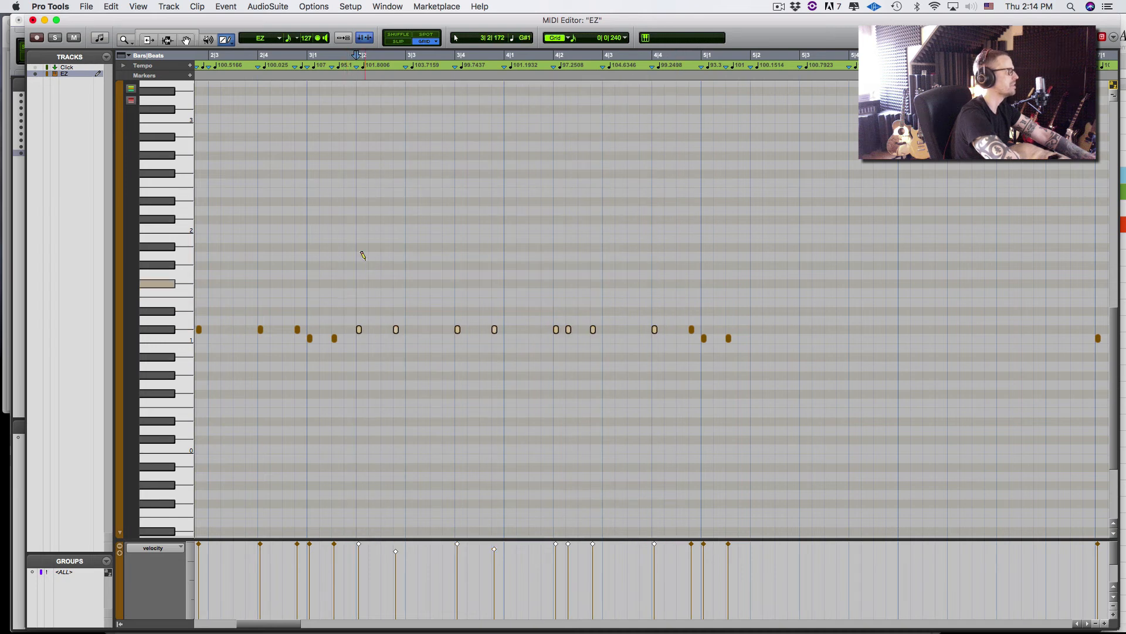
pyautogui.moveTo(356, 199)
pyautogui.mouseDown()
pyautogui.moveTo(554, 181)
pyautogui.moveTo(581, 158)
pyautogui.moveTo(676, 154)
pyautogui.mouseUp()
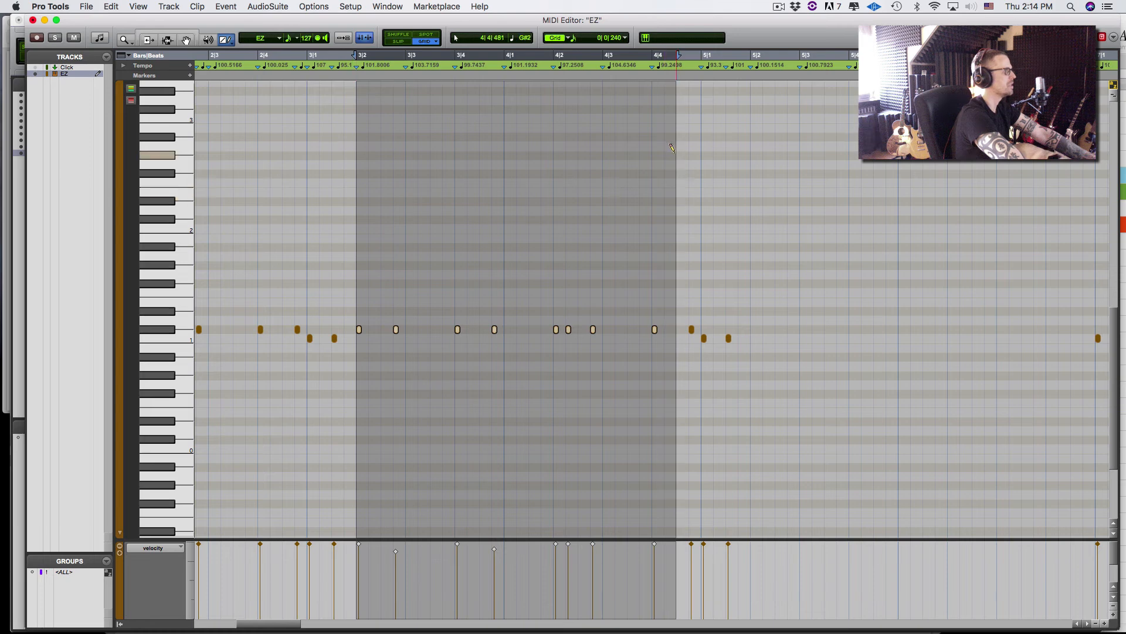
pyautogui.press('super+equal')
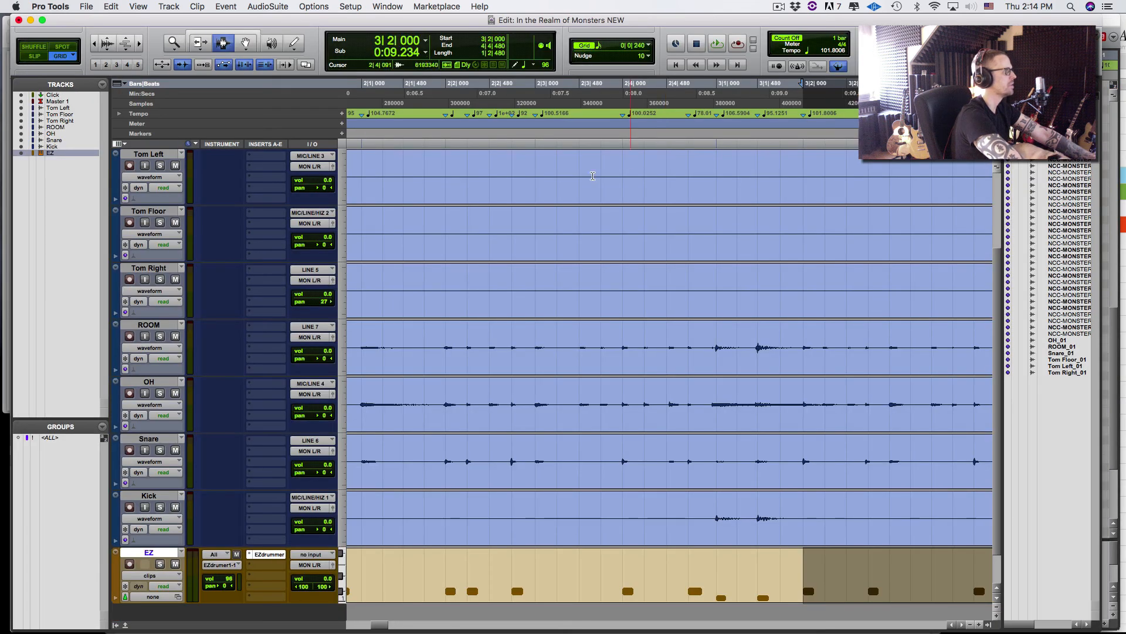
# Move the 3|2|000 to 4|4|480 selection to the Snare track and generate bar/beat markers from it in Beat Detective, preserving tick position
pyautogui.click(148, 439)
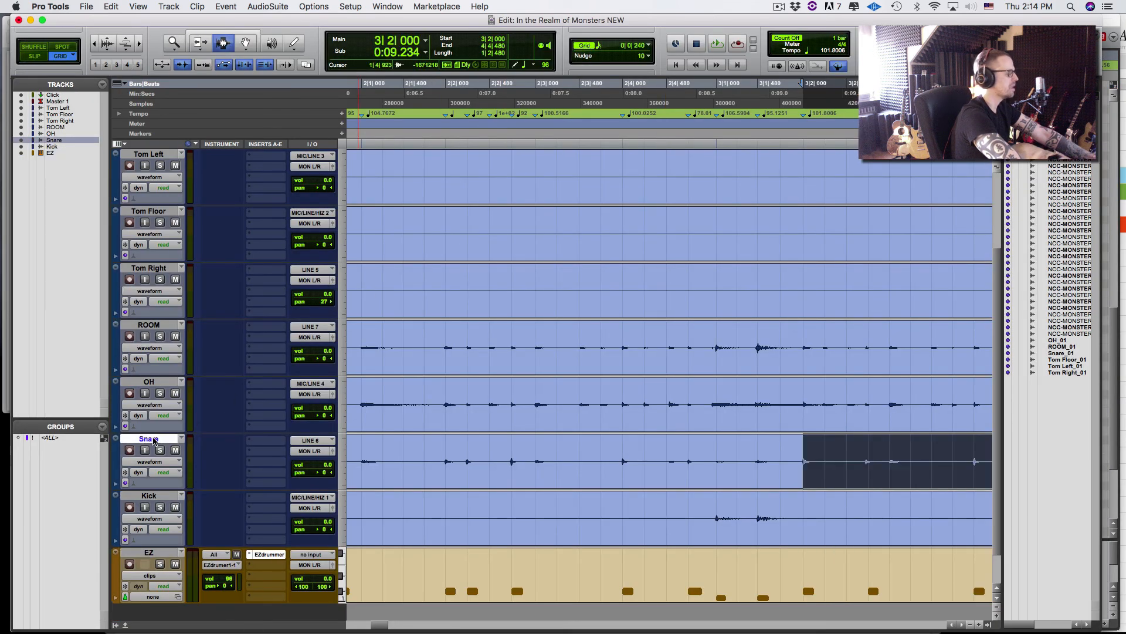
pyautogui.press('super+bracketleft')
pyautogui.press('super+bracketleft')
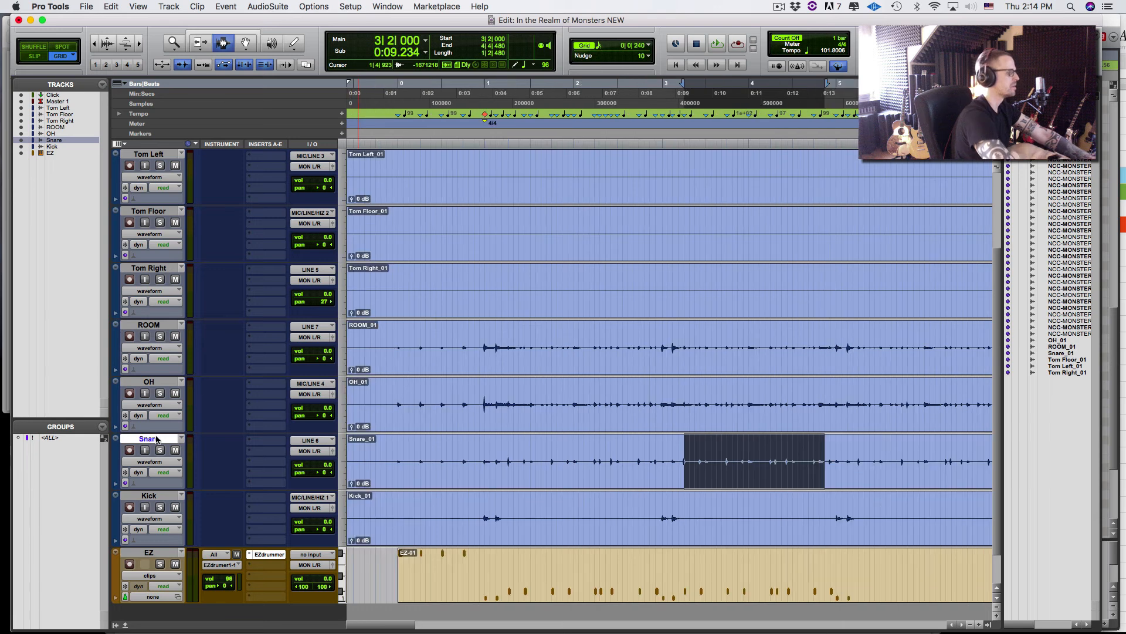
pyautogui.press('super+8')
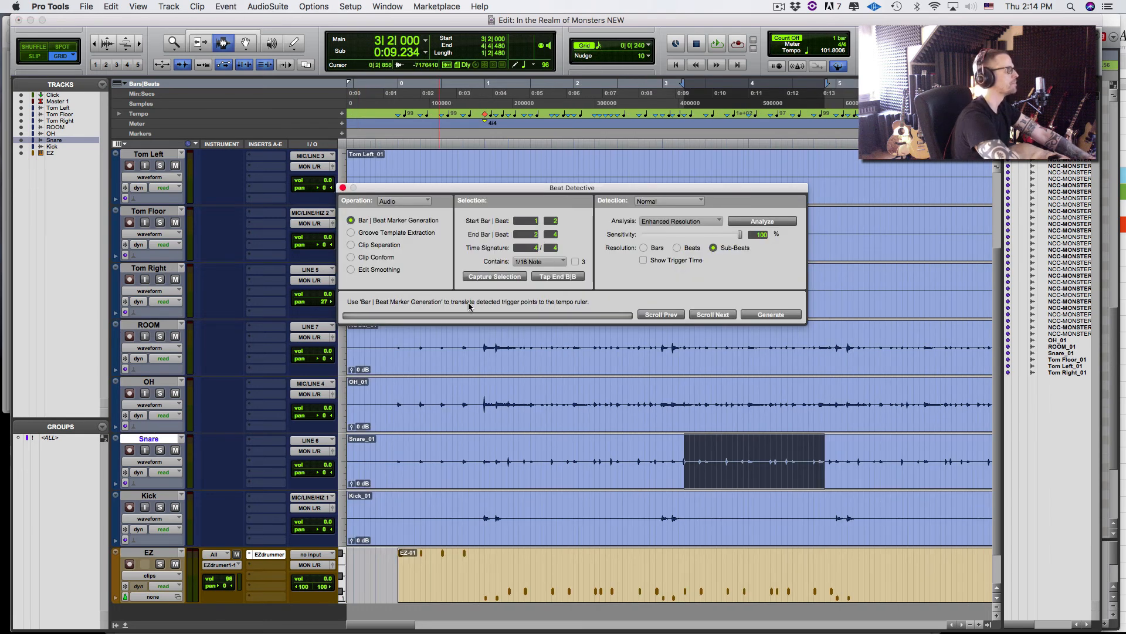
pyautogui.click(760, 220)
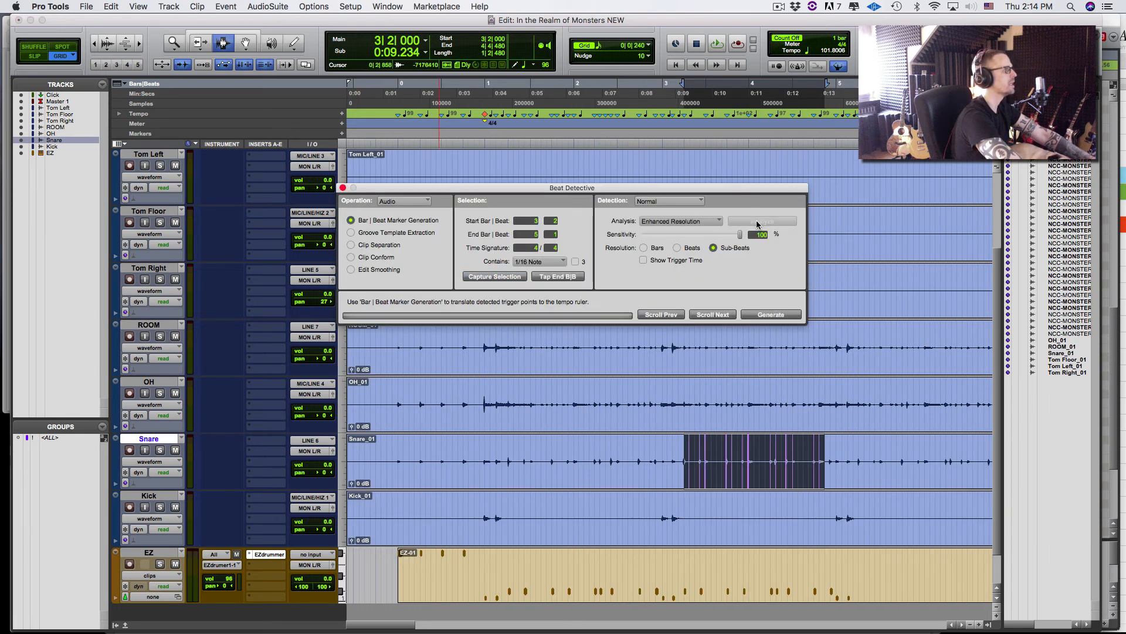
pyautogui.click(769, 314)
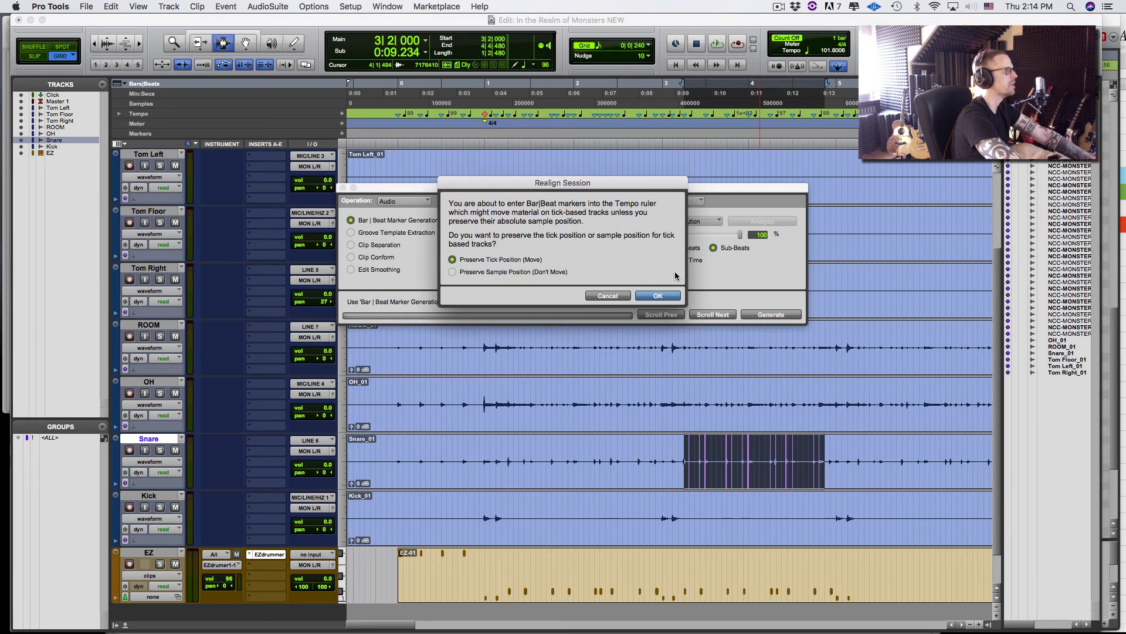
pyautogui.click(662, 298)
# Play the drums against the generated tempo map and undo the Beat Detective markers
pyautogui.press('space')
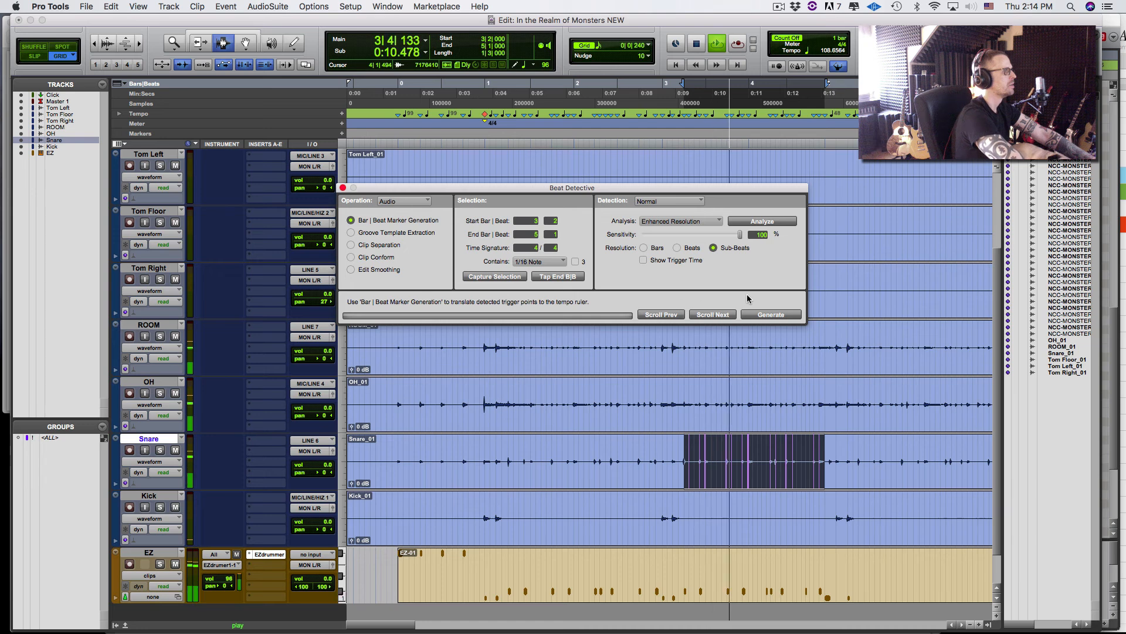
pyautogui.press('space')
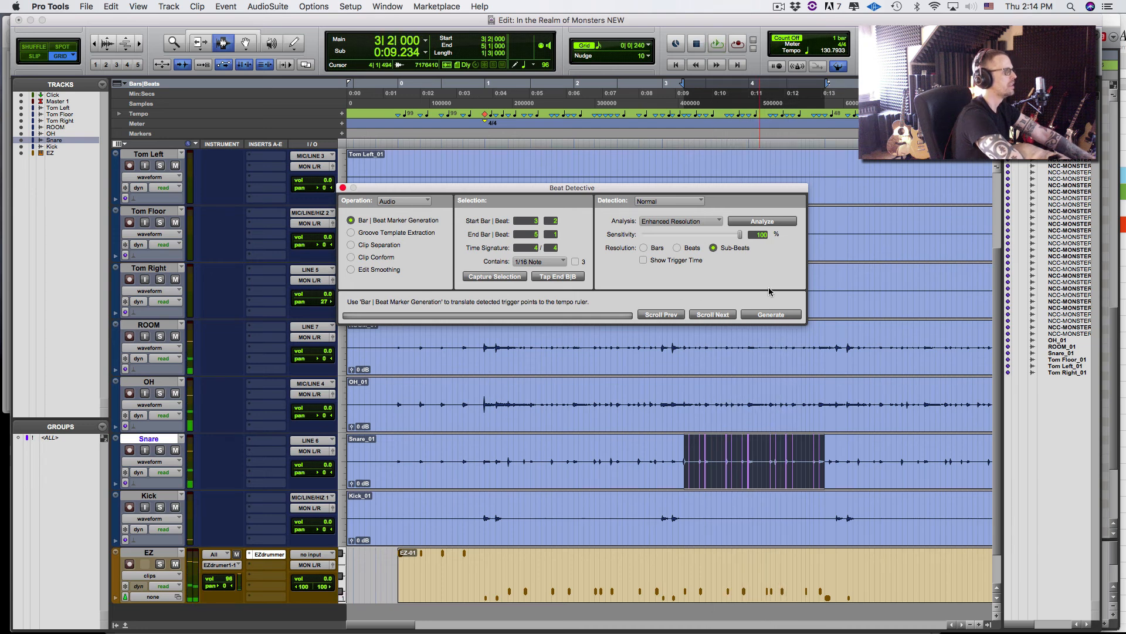
pyautogui.press('super+z')
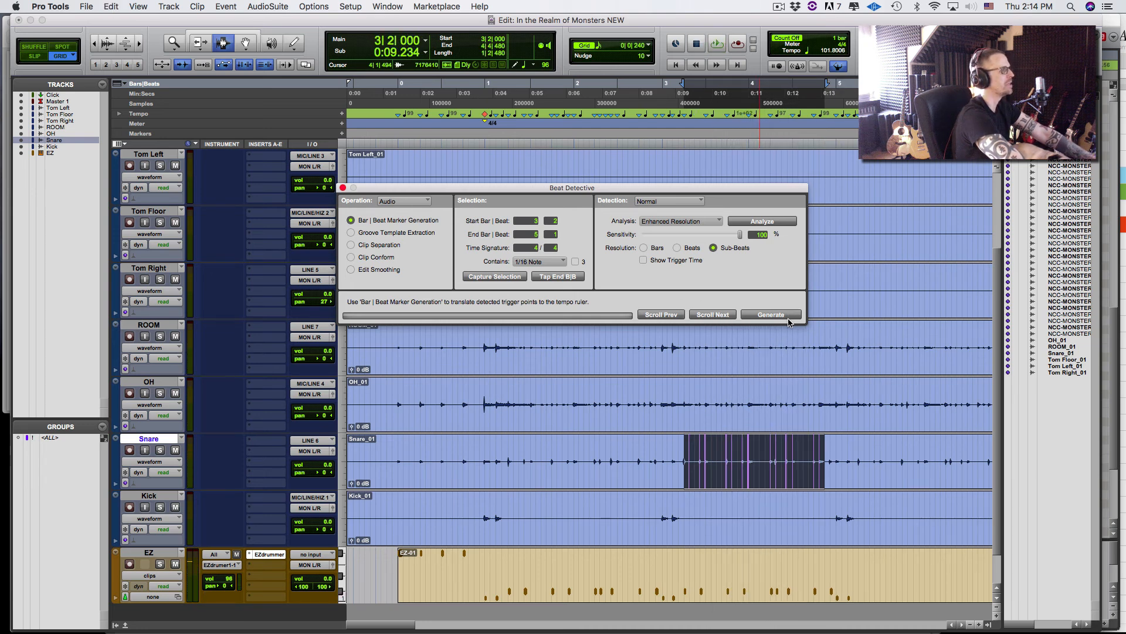
# Analyze the same snare selection again and try generating its bar/beat markers with tick position preserved
pyautogui.press('super+bracketright')
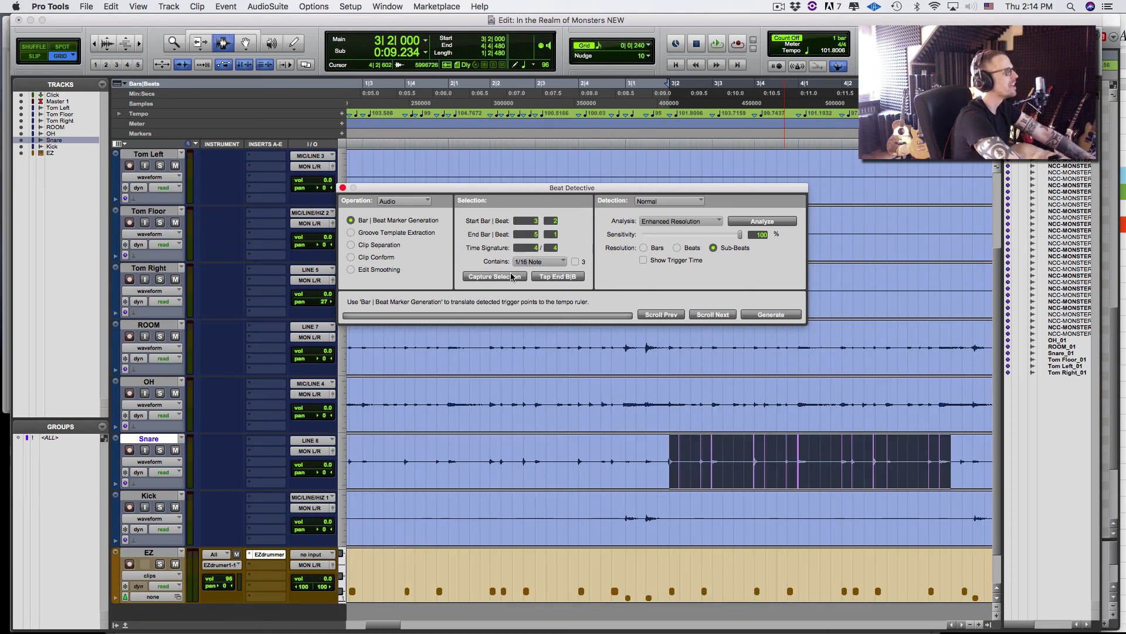
pyautogui.click(777, 221)
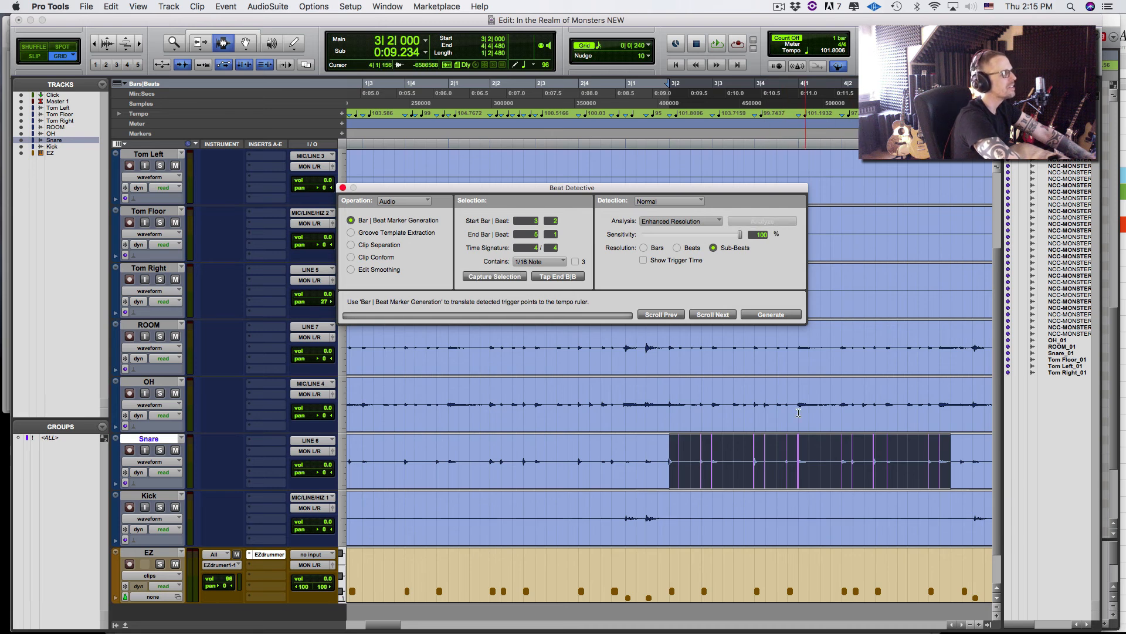
pyautogui.click(771, 315)
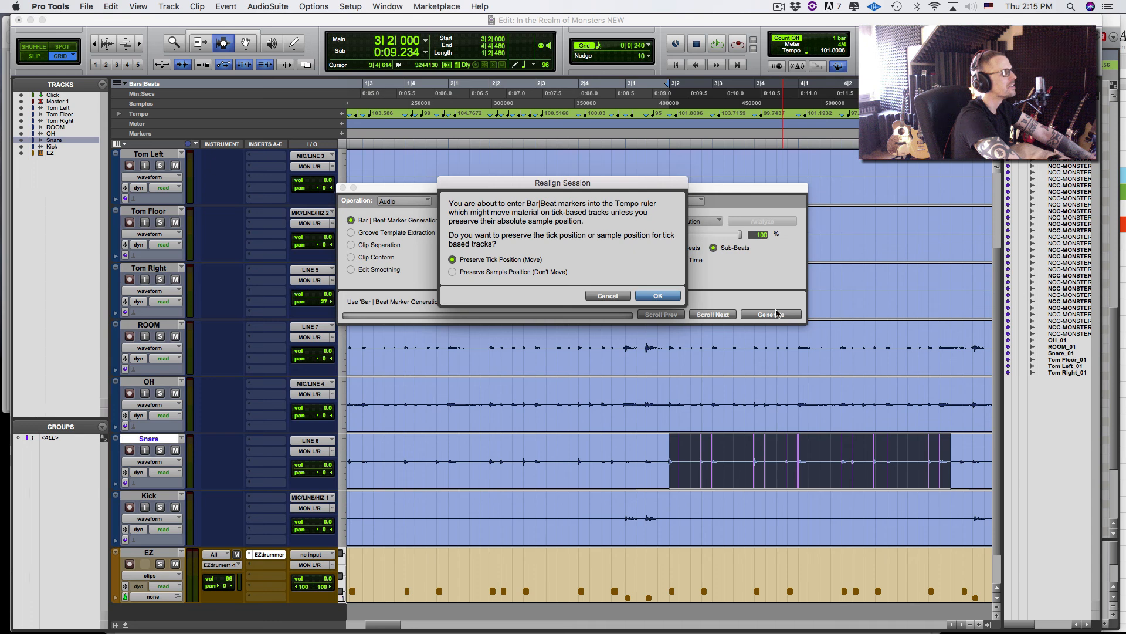
pyautogui.click(658, 296)
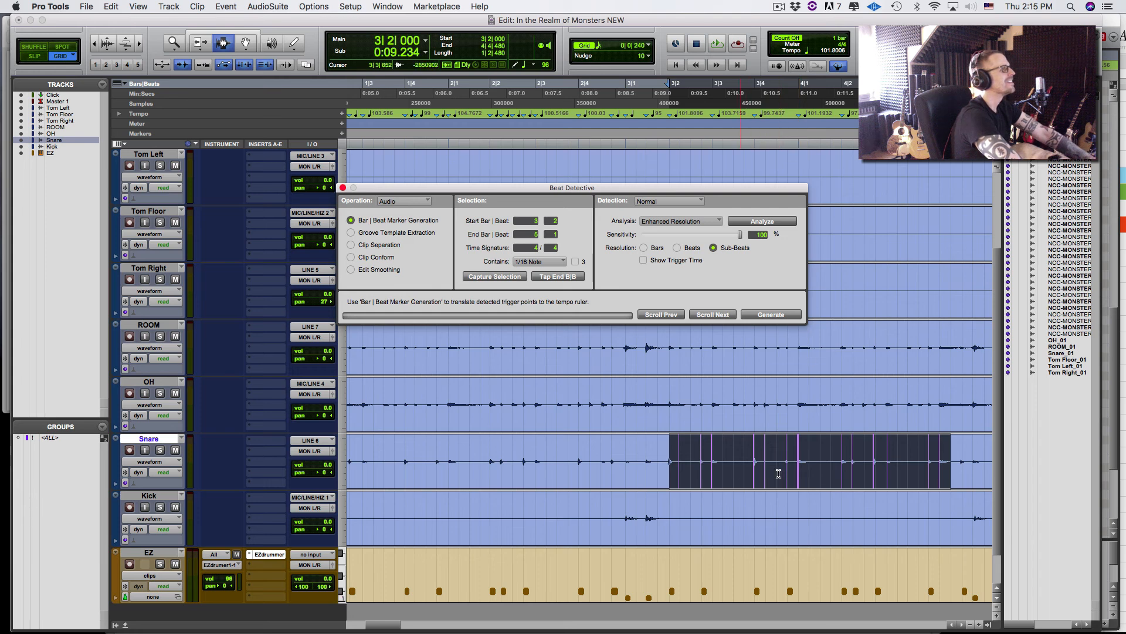
# Reselect the Snare track from 3|1|720 to 4|4|480, analyze it, and try to generate bar/beat markers with tick position preserved
pyautogui.click(941, 473)
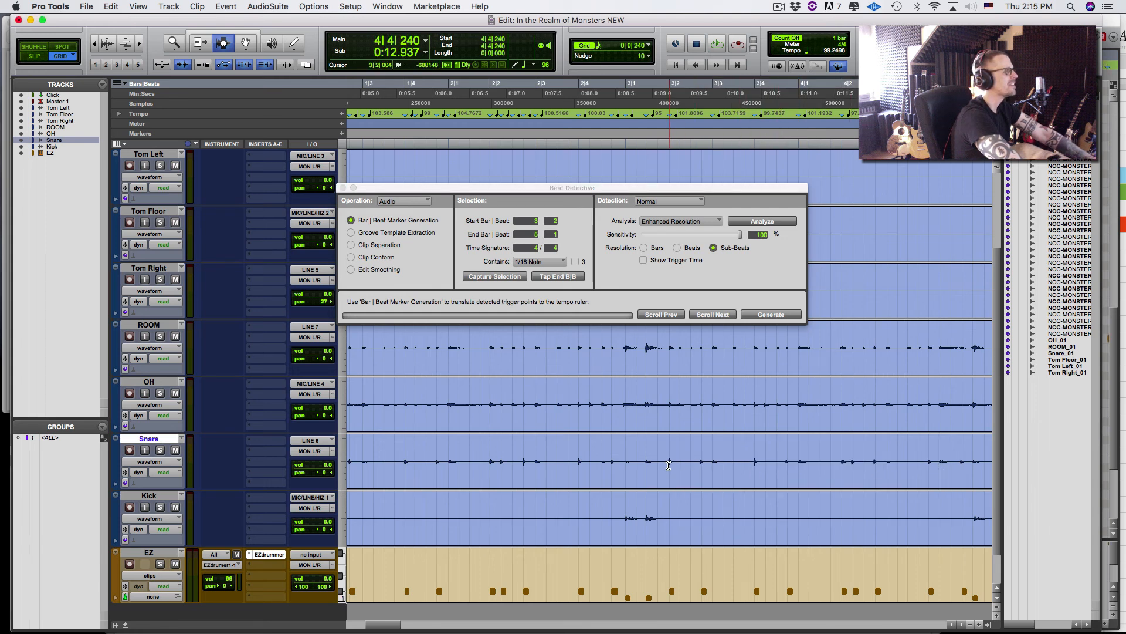
pyautogui.moveTo(661, 465)
pyautogui.mouseDown()
pyautogui.moveTo(947, 464)
pyautogui.moveTo(660, 453)
pyautogui.mouseUp()
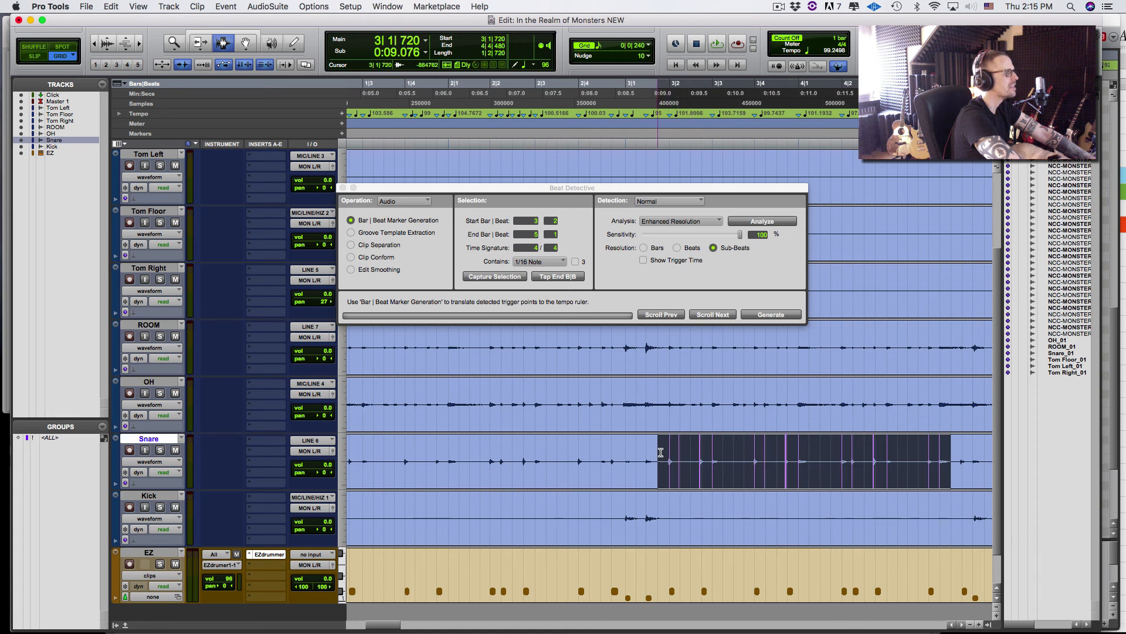
pyautogui.click(515, 279)
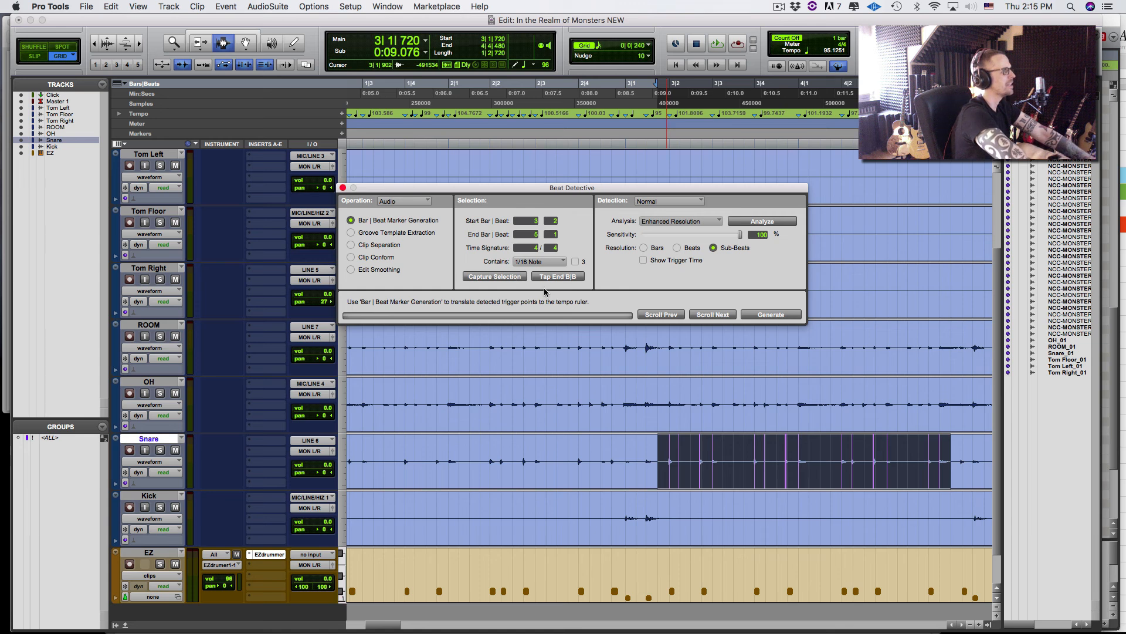
pyautogui.click(758, 223)
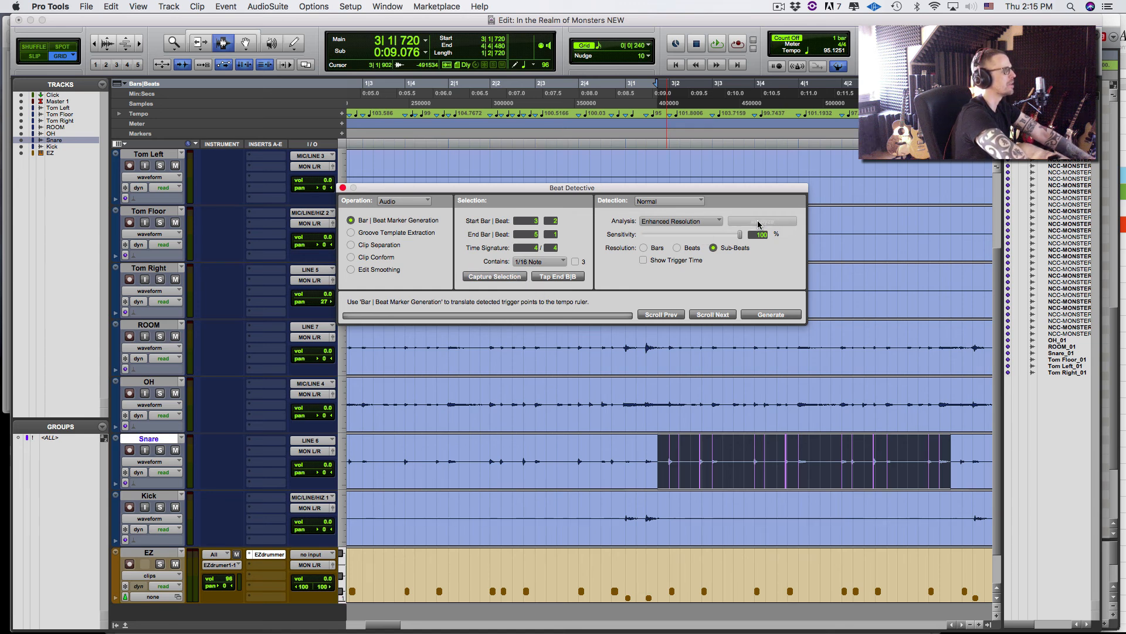
pyautogui.click(763, 318)
pyautogui.click(658, 295)
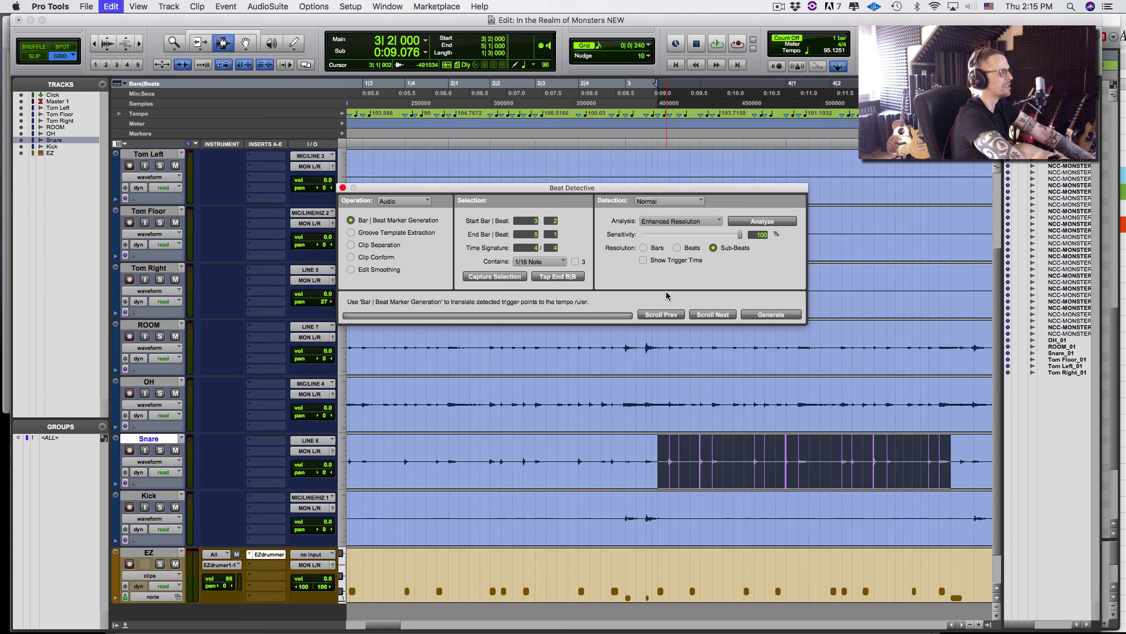
# Listen from 3|1|720, close Beat Detective, and check the EZ notes in the MIDI Editor
pyautogui.press('space')
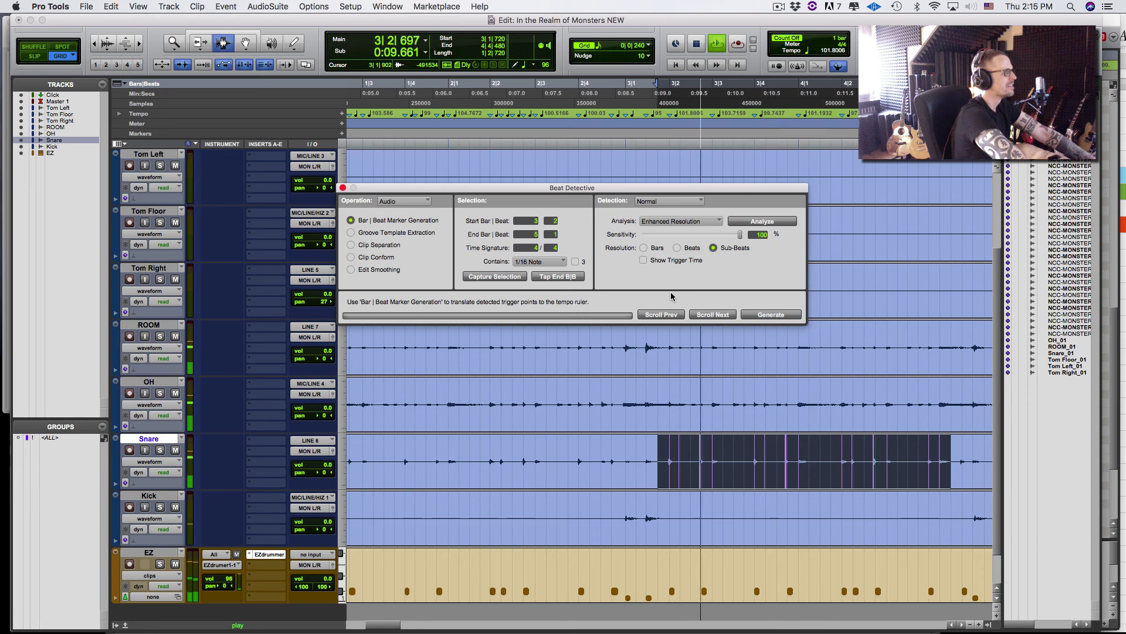
pyautogui.press('space')
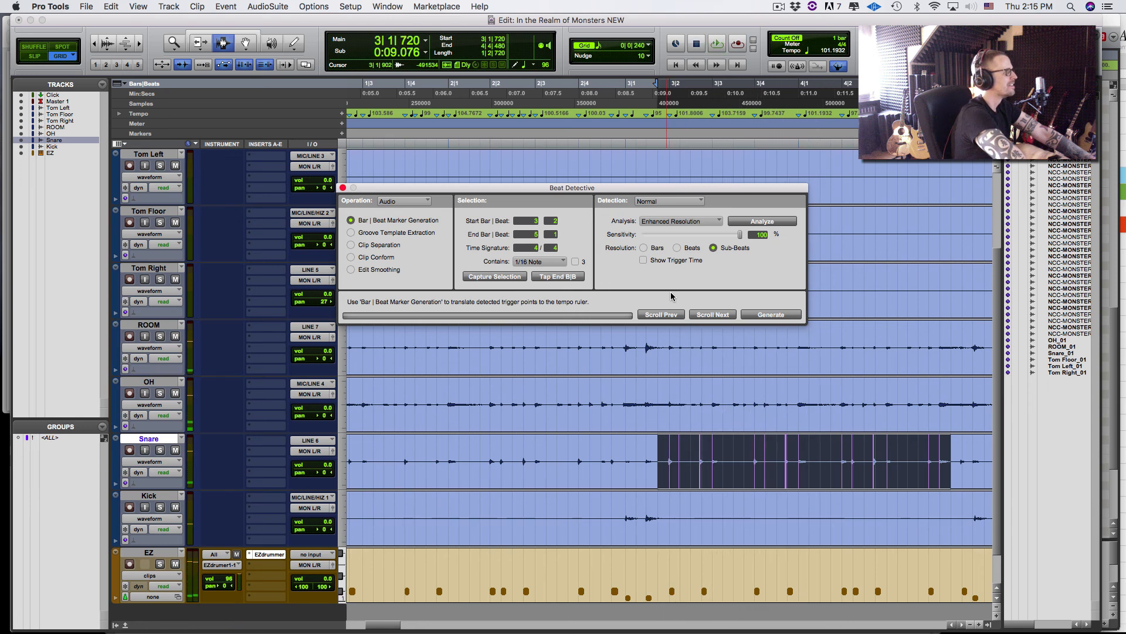
pyautogui.click(344, 188)
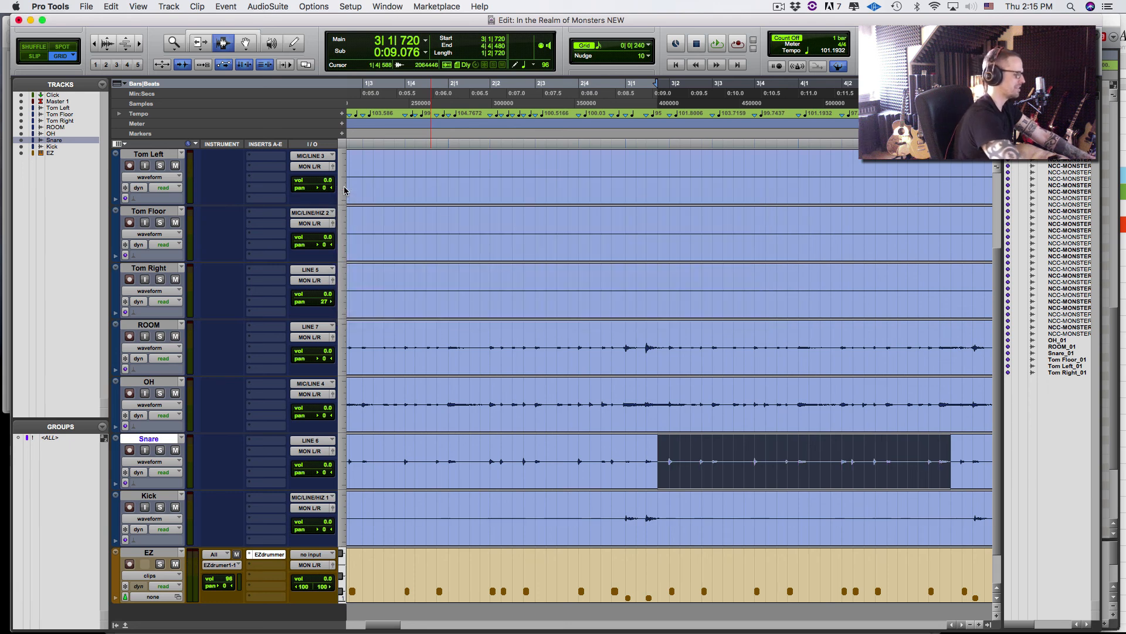
pyautogui.hotkey('ctrl', '=')
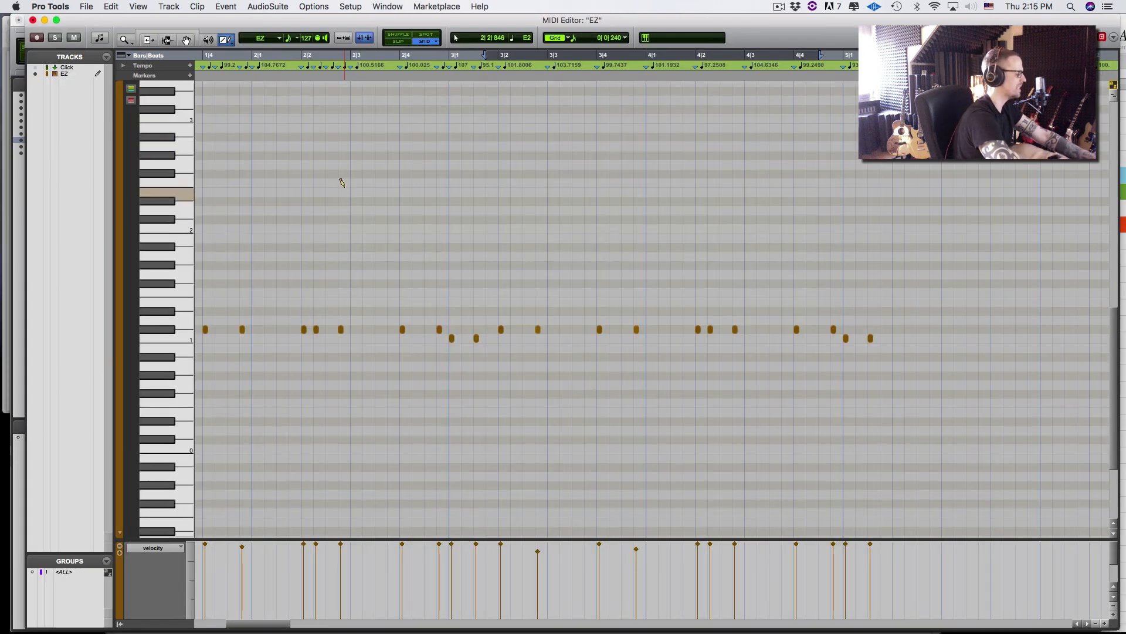
pyautogui.hotkey('ctrl', '=')
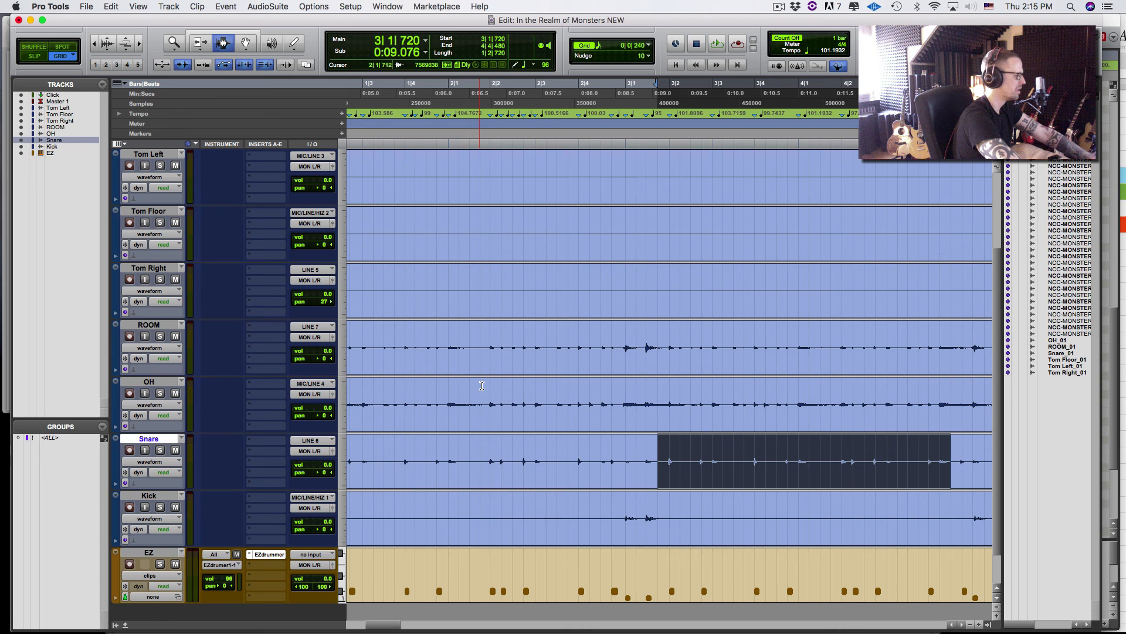
# Locate the snare transient just after 3|1|720, listen from it, and add a bar/beat marker at 3|2|000
pyautogui.press('r')
pyautogui.press('r')
pyautogui.press('t')
pyautogui.press('t')
pyautogui.press('t')
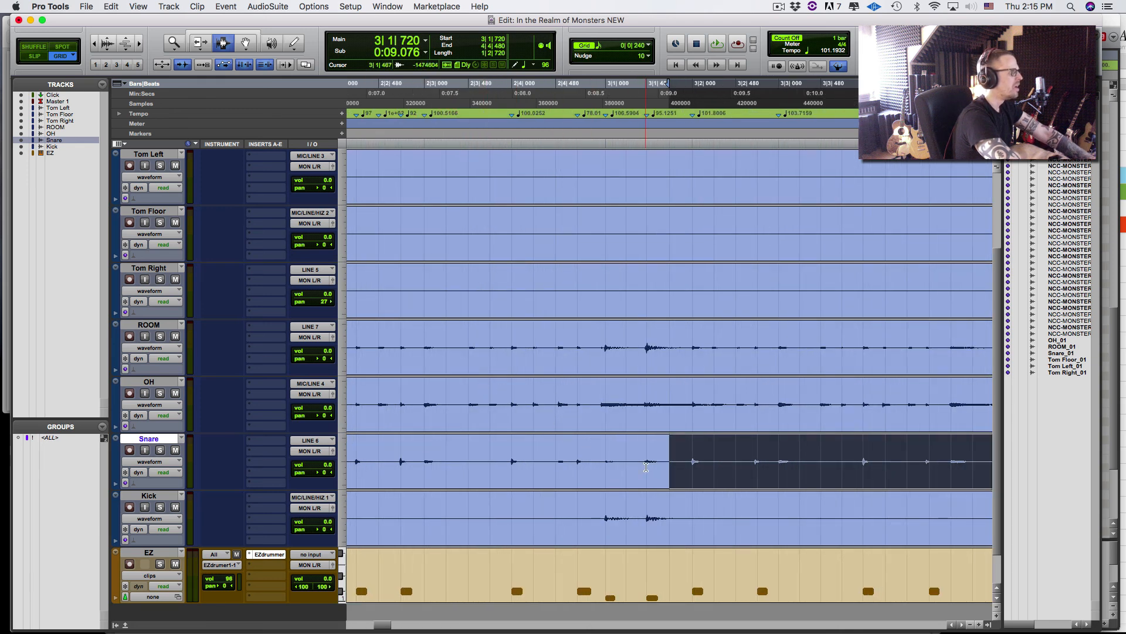
pyautogui.click(672, 476)
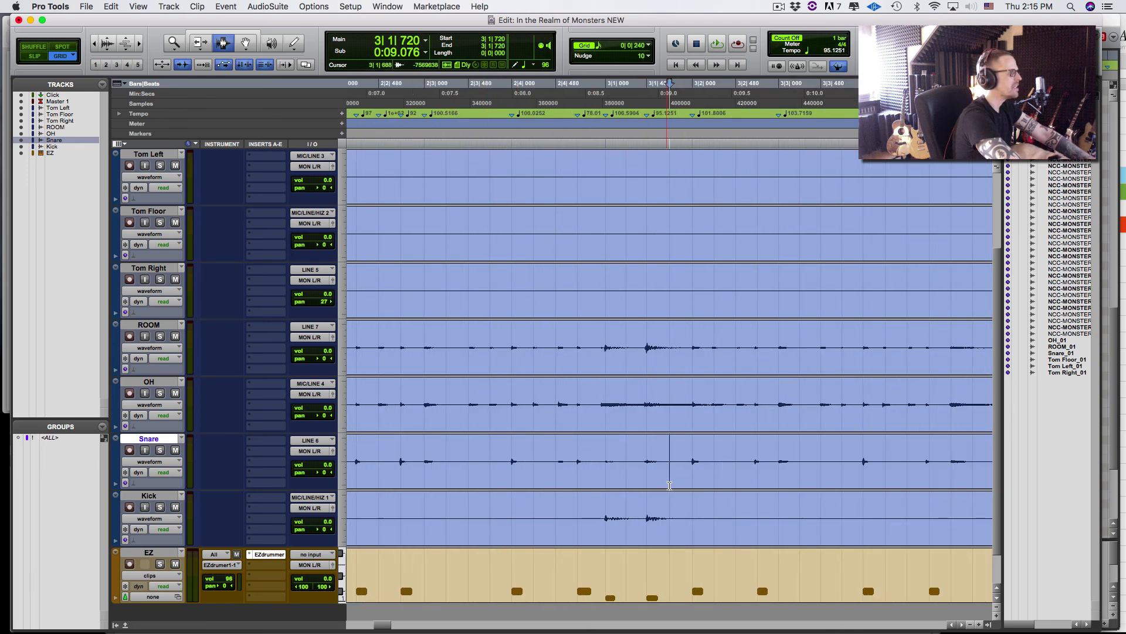
pyautogui.press('Tab')
pyautogui.press('space')
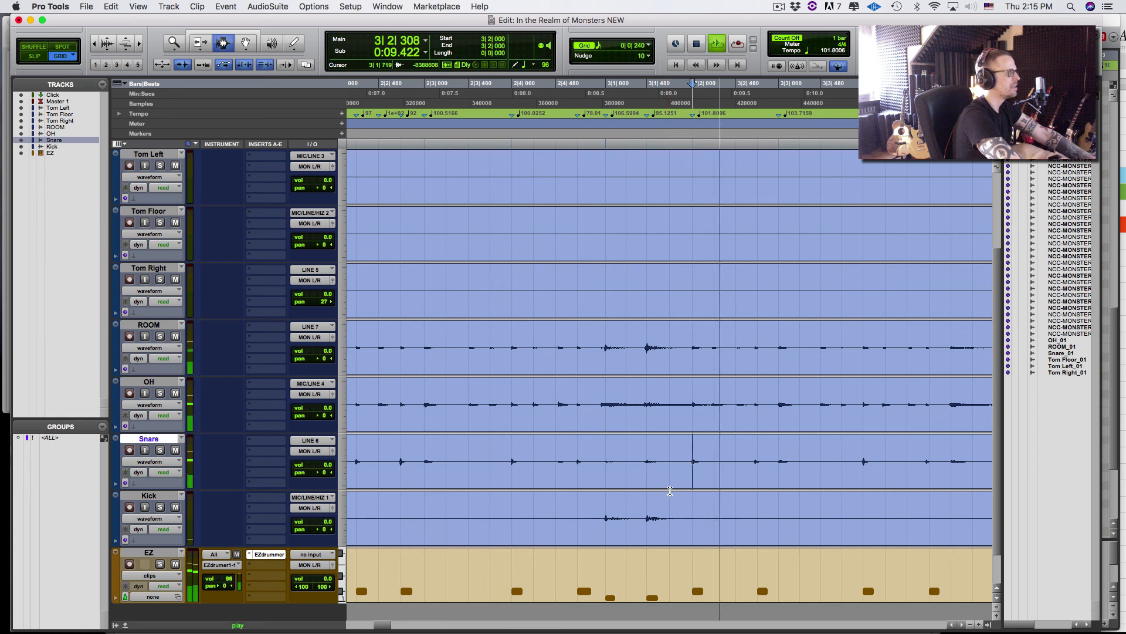
pyautogui.press('space')
pyautogui.press('super+i')
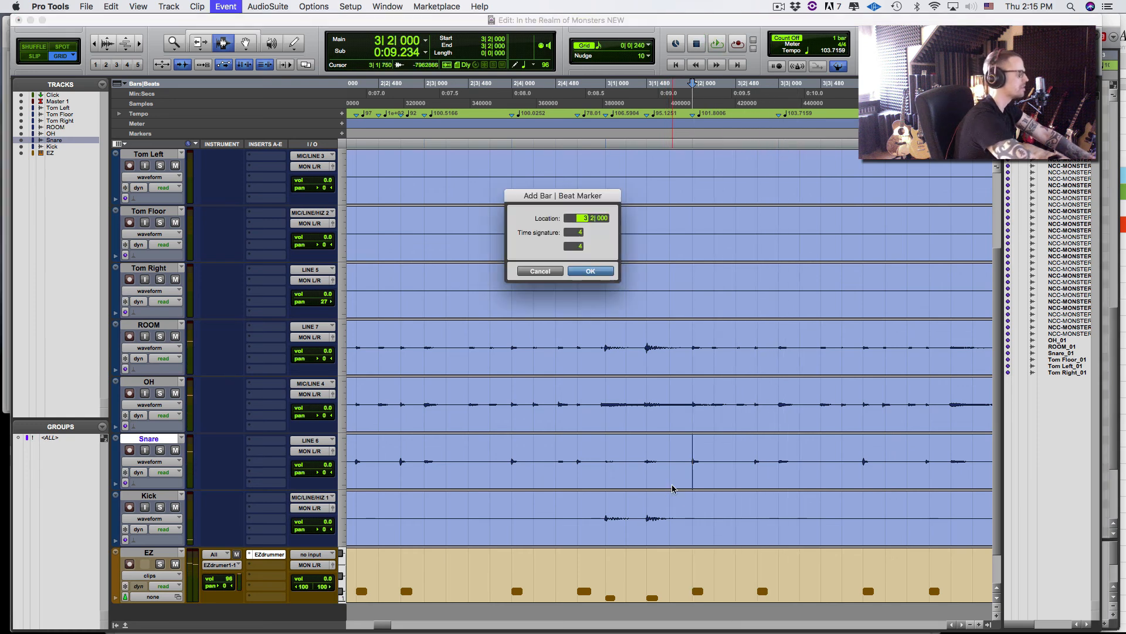
pyautogui.press('Return')
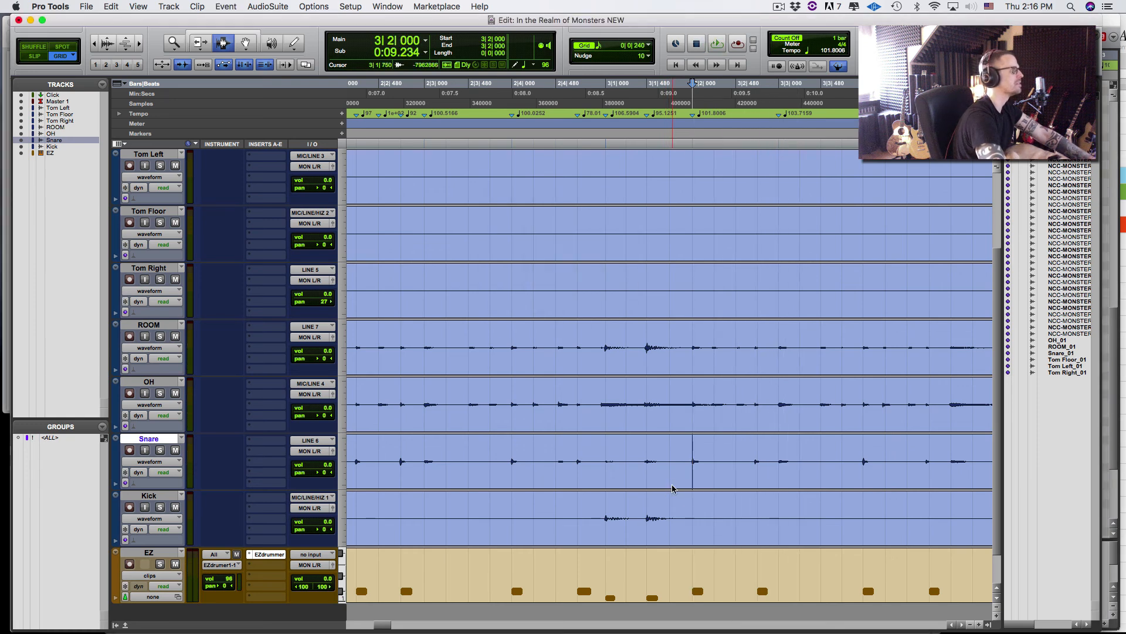
# Move to the next snare transient and add a bar/beat marker there with location 3|2|720
pyautogui.press('Tab')
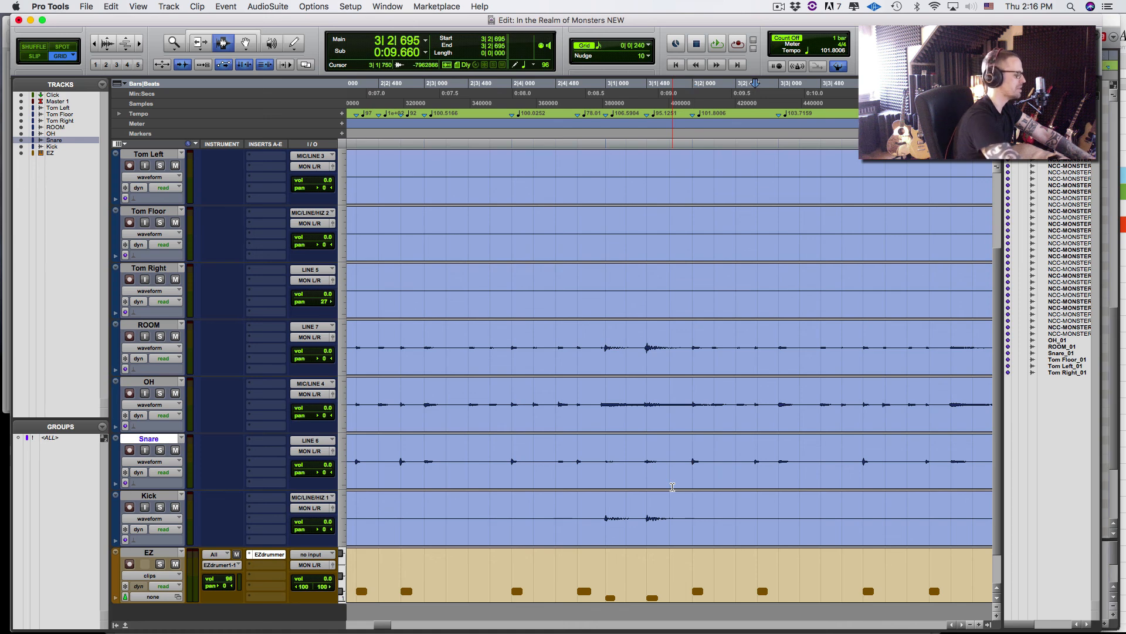
pyautogui.press('super+i')
pyautogui.press('Right')
pyautogui.press('Right')
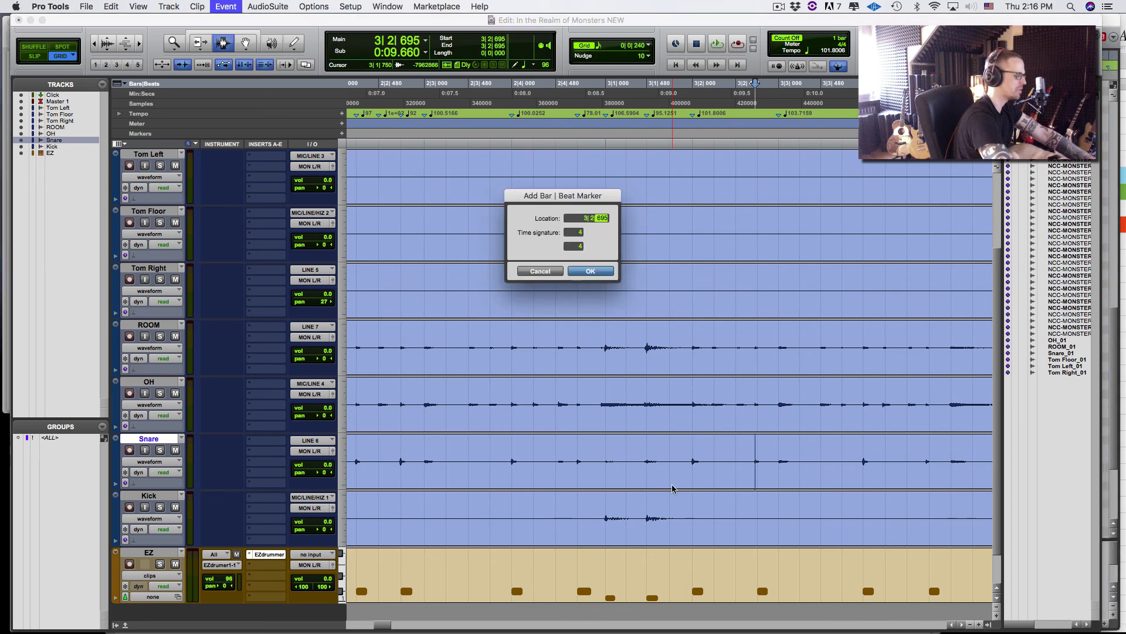
pyautogui.press('Return')
# Advance two snare transients and add a bar/beat marker at 3|4|000
pyautogui.press('Tab')
pyautogui.press('Tab')
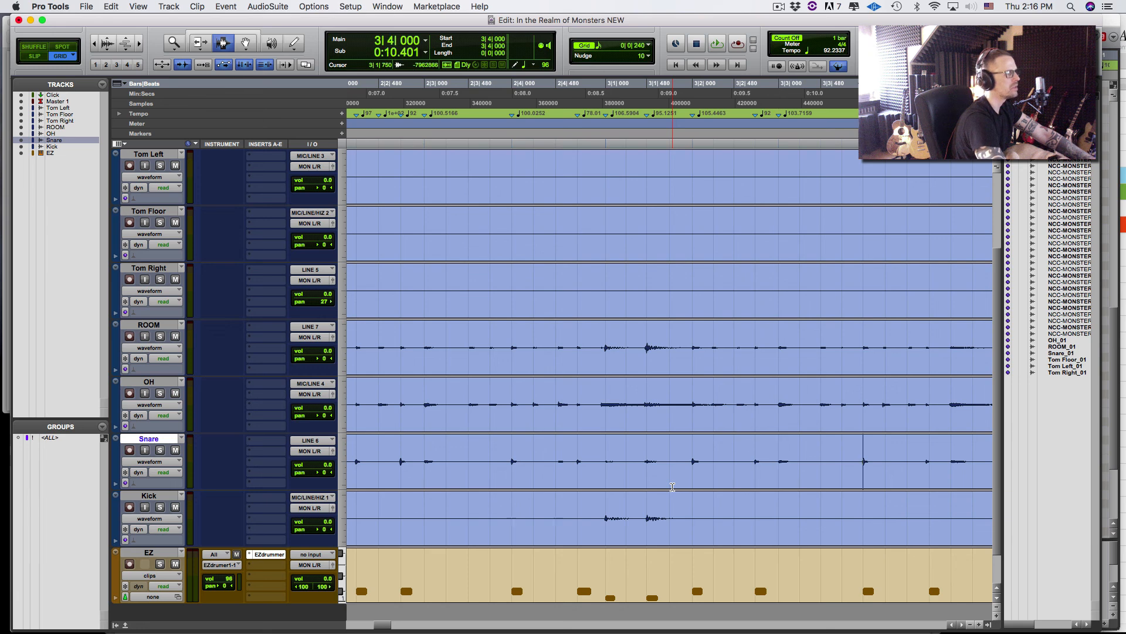
pyautogui.press('super+i')
pyautogui.press('Return')
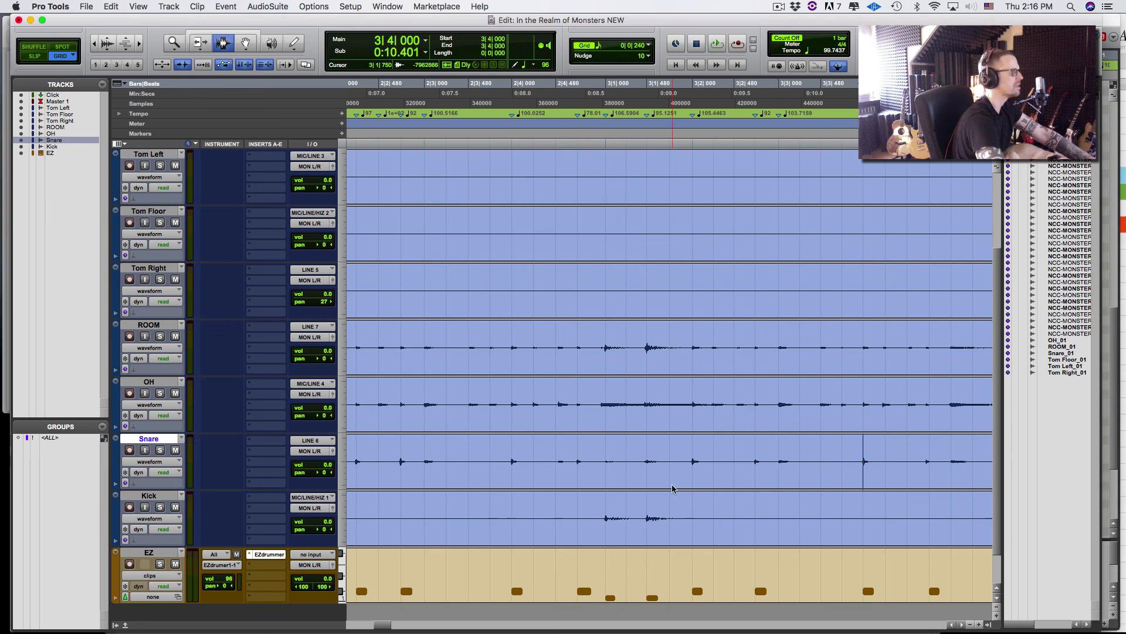
# Move to the following snare transient and add a bar/beat marker there with location 3|4|720
pyautogui.press('Tab')
pyautogui.press('super+i')
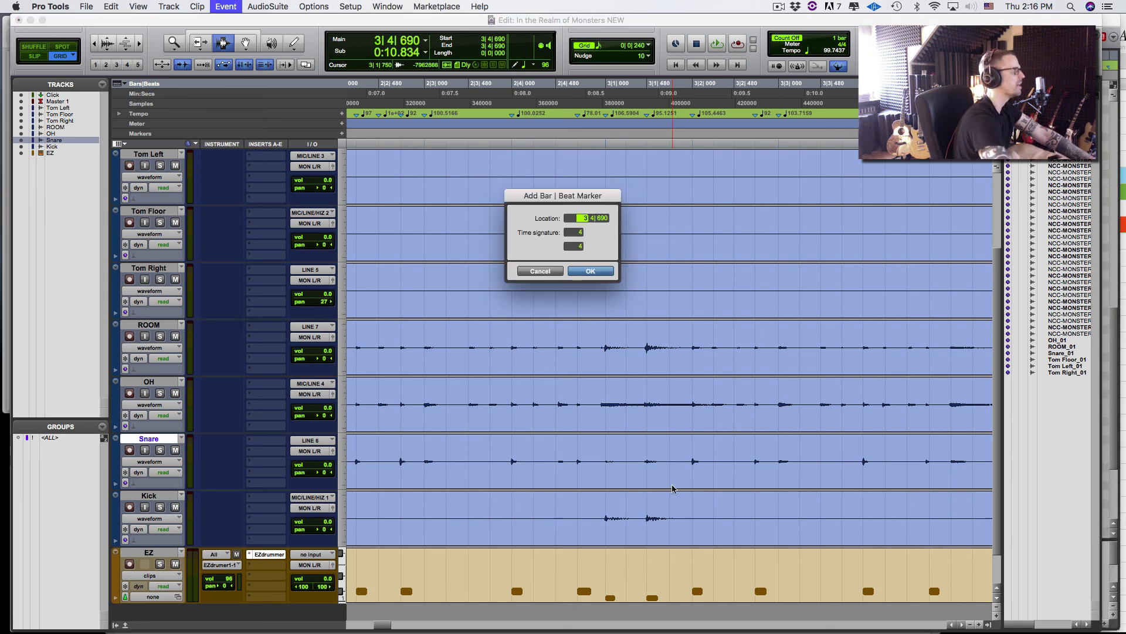
pyautogui.press('Left')
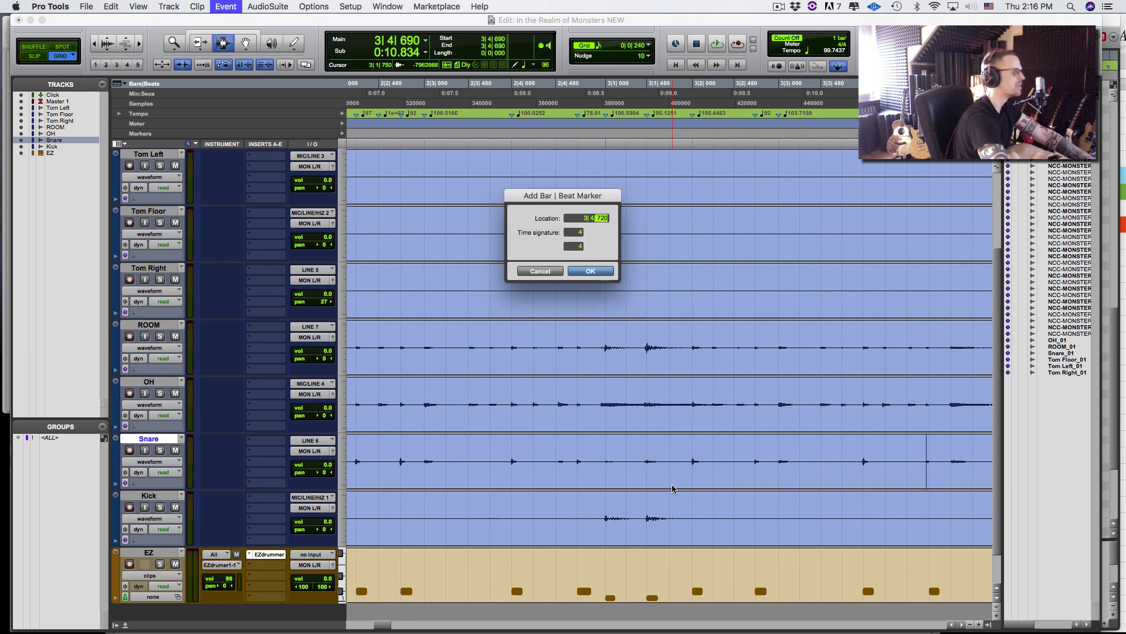
pyautogui.press('Return')
# Play back from 3|4|720 and advance through the snare transients to the hit at 4|2|000
pyautogui.press('space')
pyautogui.press('space')
pyautogui.press('r')
pyautogui.press('space')
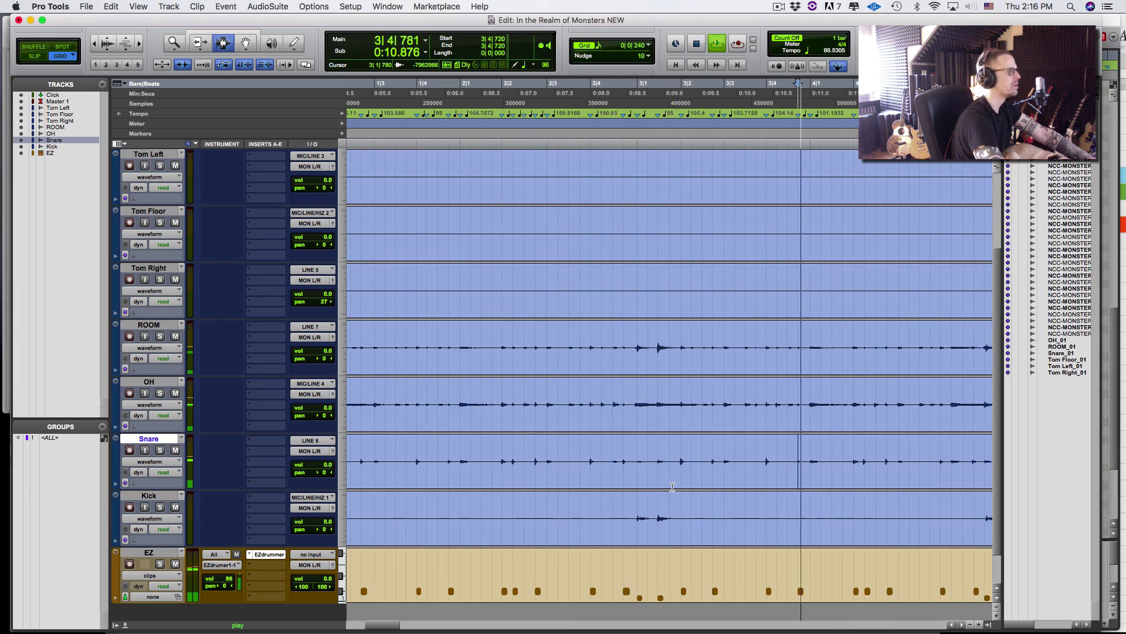
pyautogui.press('space')
pyautogui.press('Tab')
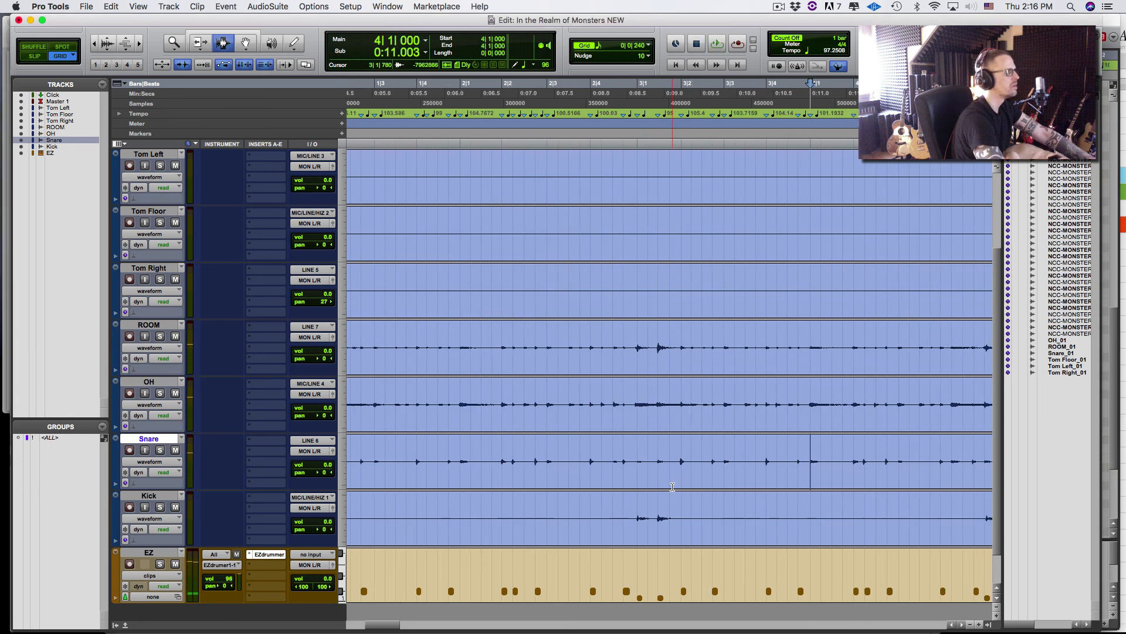
pyautogui.press('Tab')
pyautogui.press('super+i')
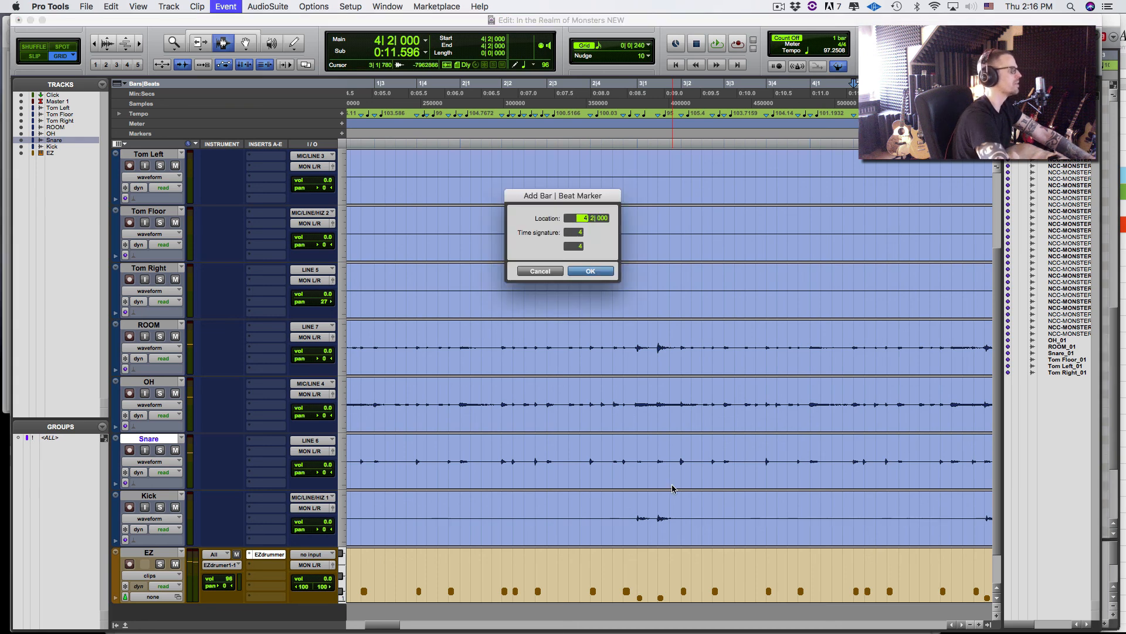
pyautogui.press('Escape')
# Move to the next snare transient after 4|2|000 and add a bar/beat marker there with location 4|2|240
pyautogui.press('Tab')
pyautogui.press('super+i')
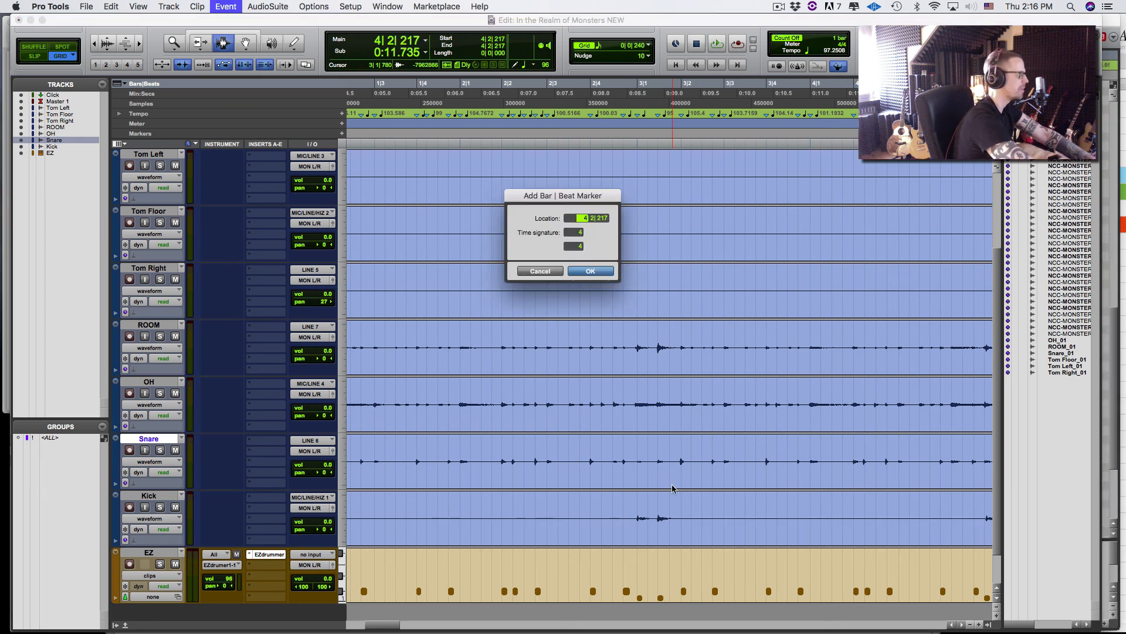
pyautogui.press('Right')
pyautogui.press('Right')
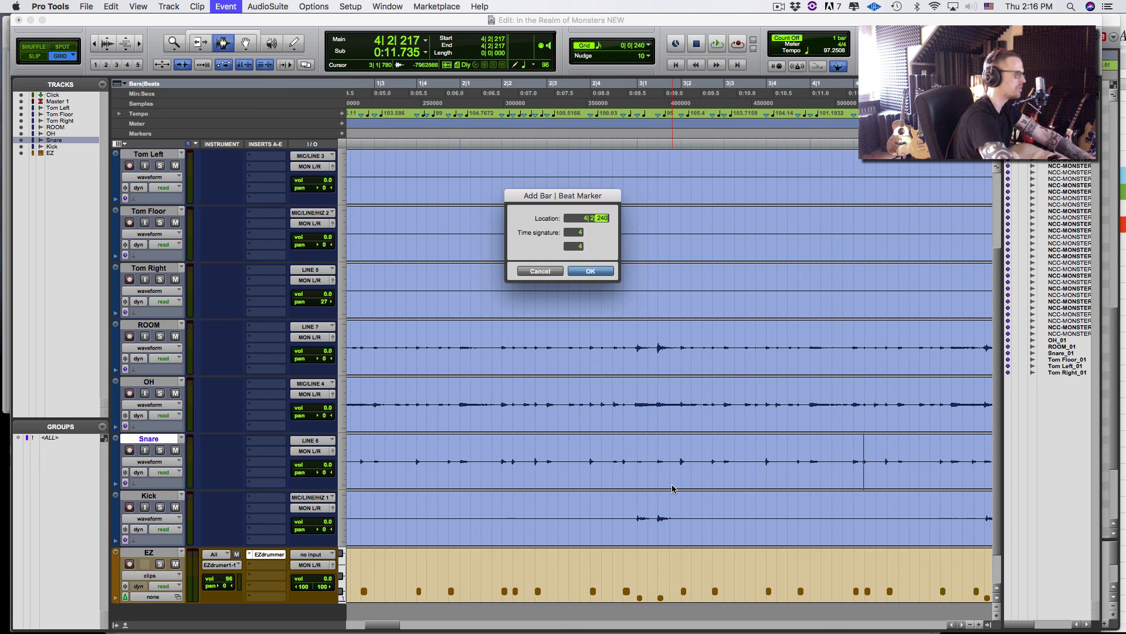
pyautogui.write('240')
pyautogui.press('Return')
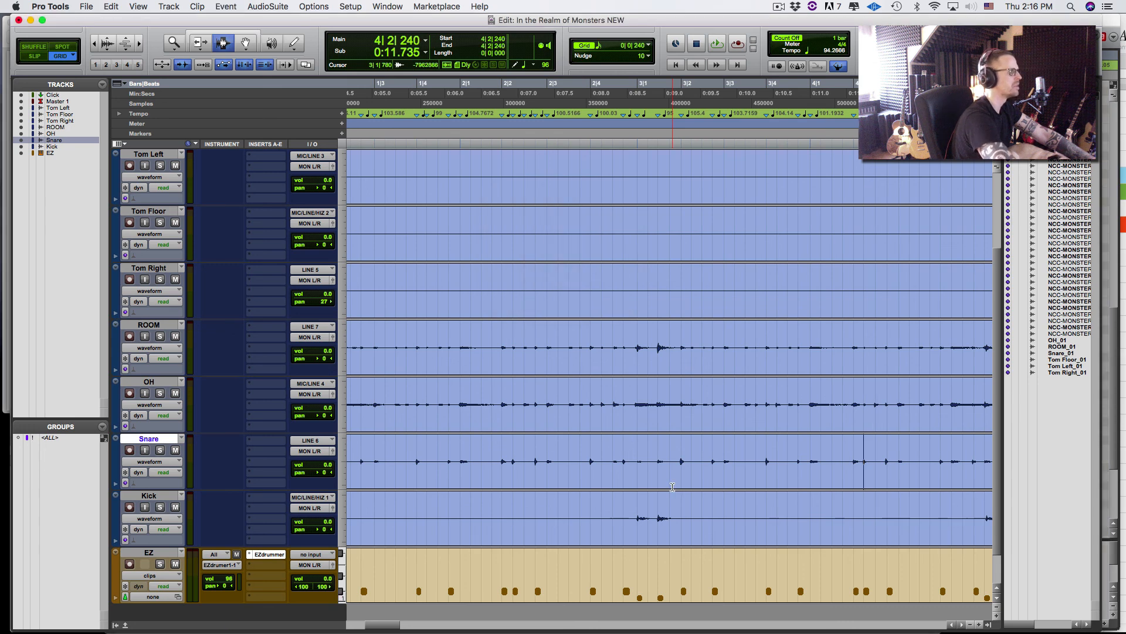
# Listen on past 4|2|240, locate the following snare transient, and add a bar/beat marker there with location 4|2|720
pyautogui.click(810, 460)
pyautogui.press('space')
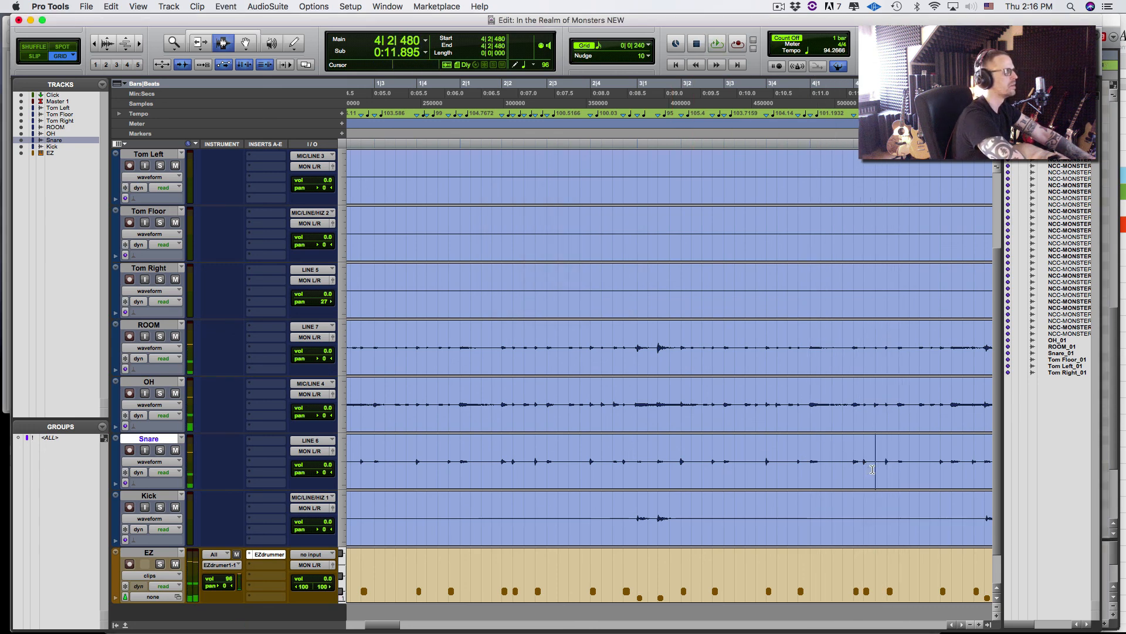
pyautogui.press('space')
pyautogui.press('super+i')
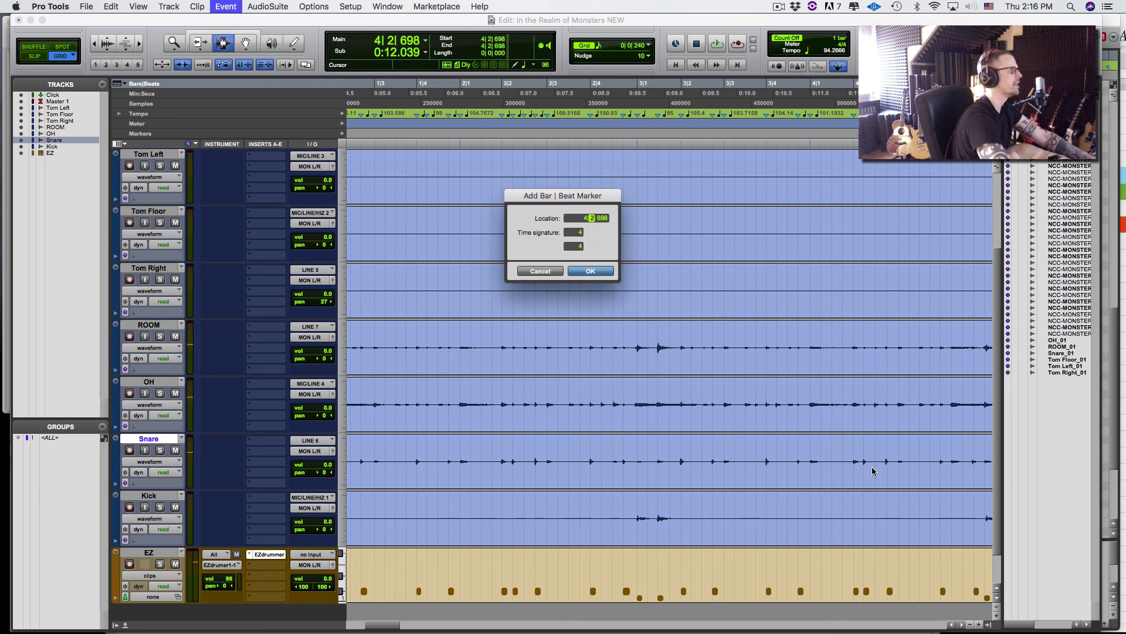
pyautogui.press('Right')
pyautogui.write('720')
pyautogui.press('Return')
# Listen from 4|2|720, place the cursor on the snare hit at beat 4 of bar 4, and add a bar/beat marker at 4|4|000
pyautogui.press('space')
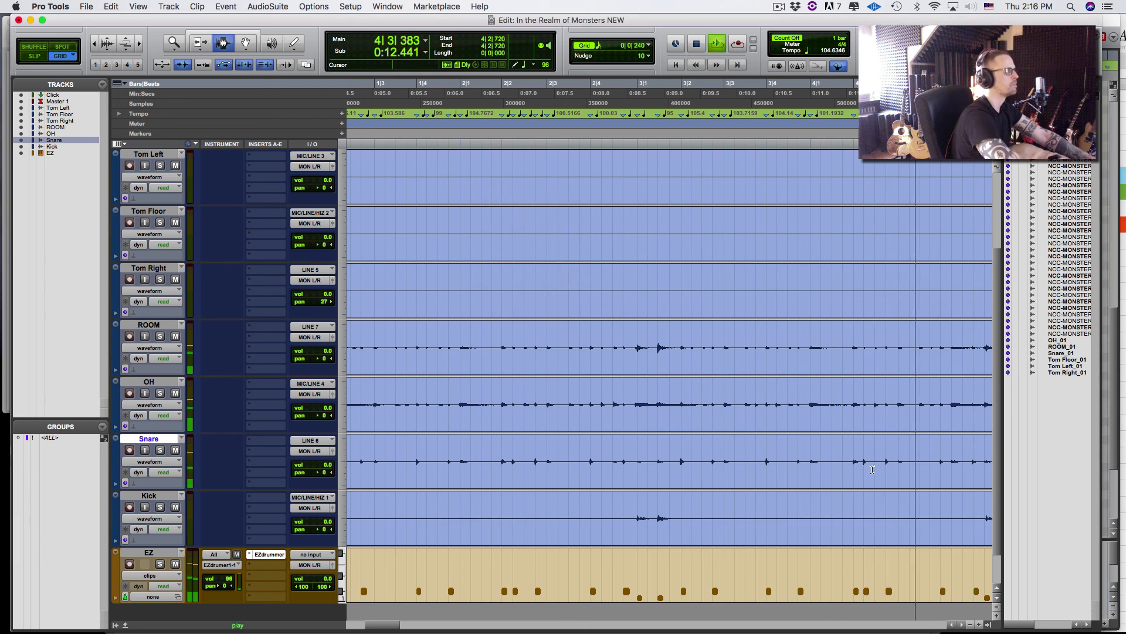
pyautogui.press('space')
pyautogui.click(930, 482)
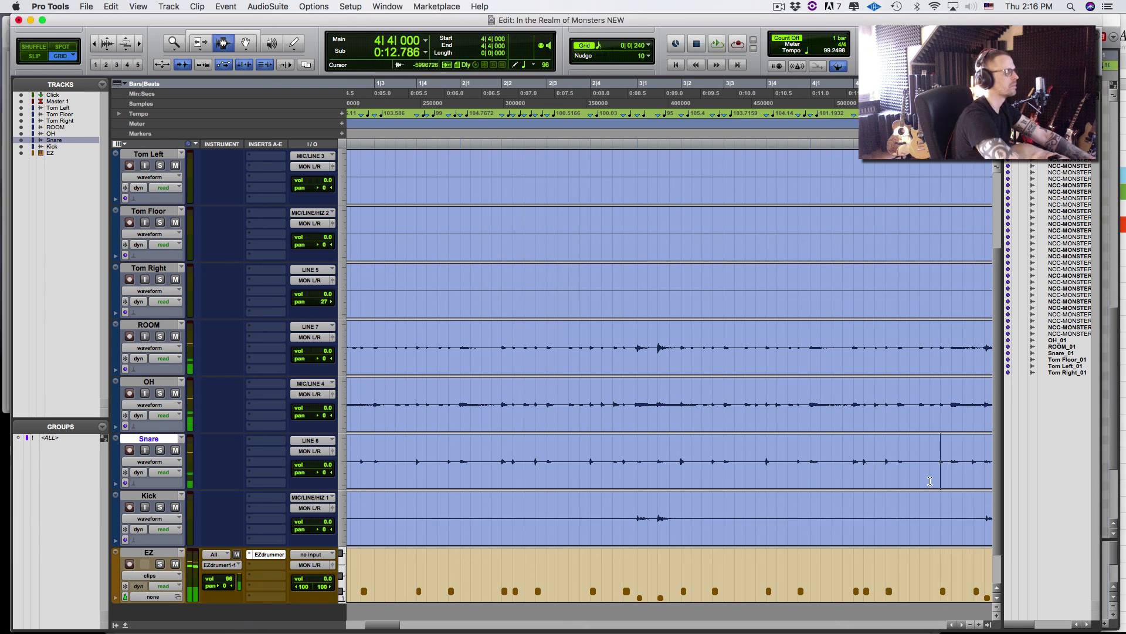
pyautogui.press('super+i')
pyautogui.press('Return')
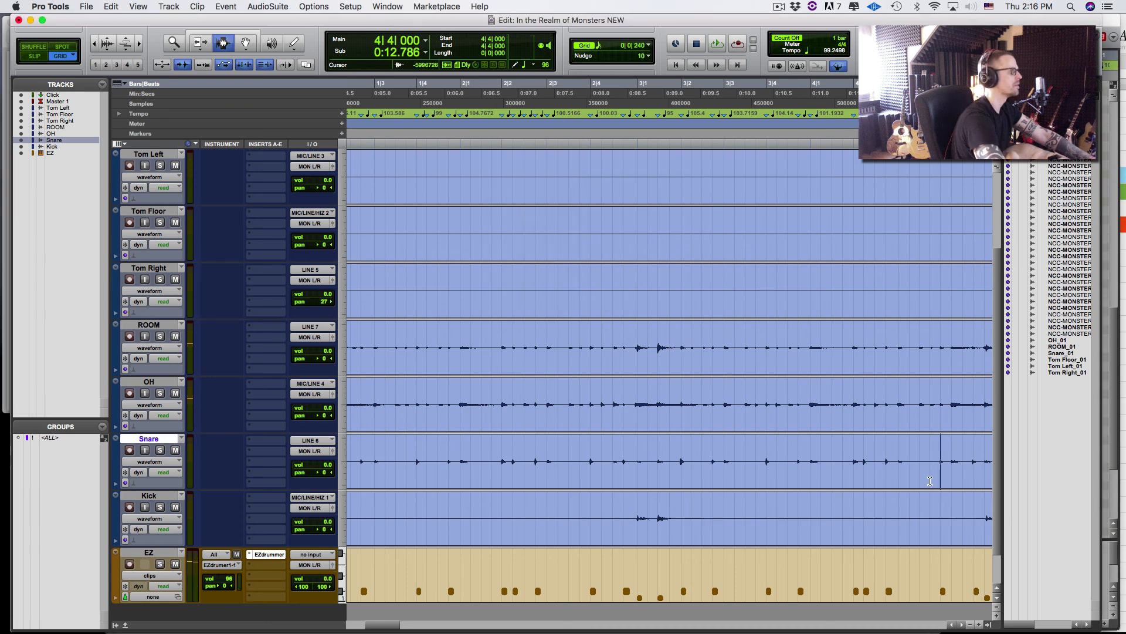
# Advance to the next snare transient, add a bar/beat marker there with location 4|4|720, and play back from it into bar 5
pyautogui.press('space')
pyautogui.press('space')
pyautogui.press('Tab')
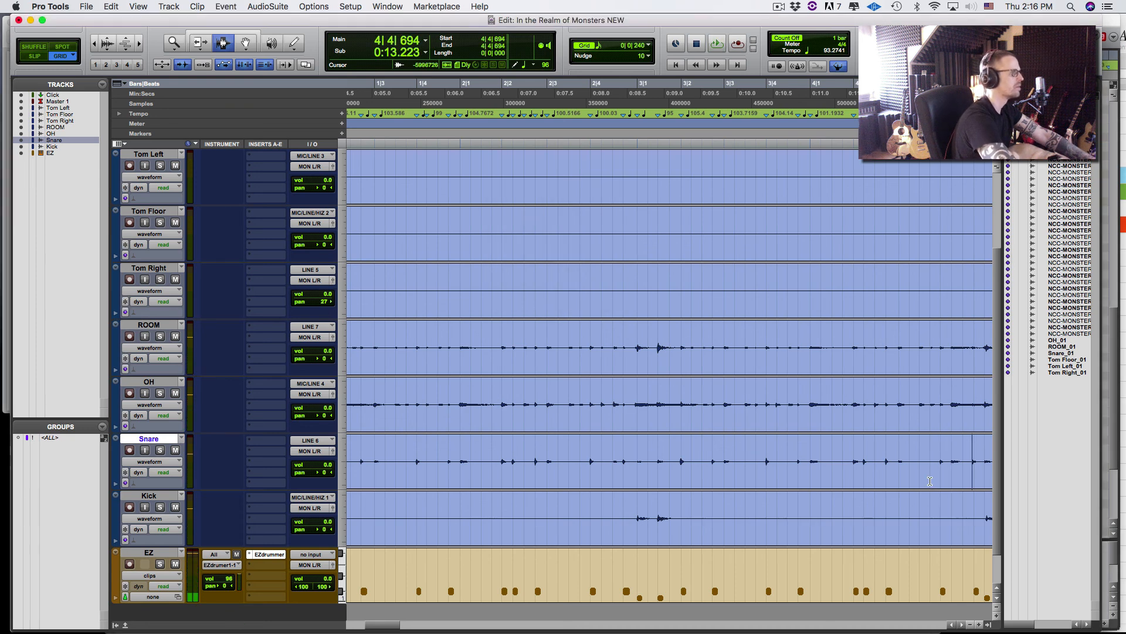
pyautogui.press('super+i')
pyautogui.press('Right')
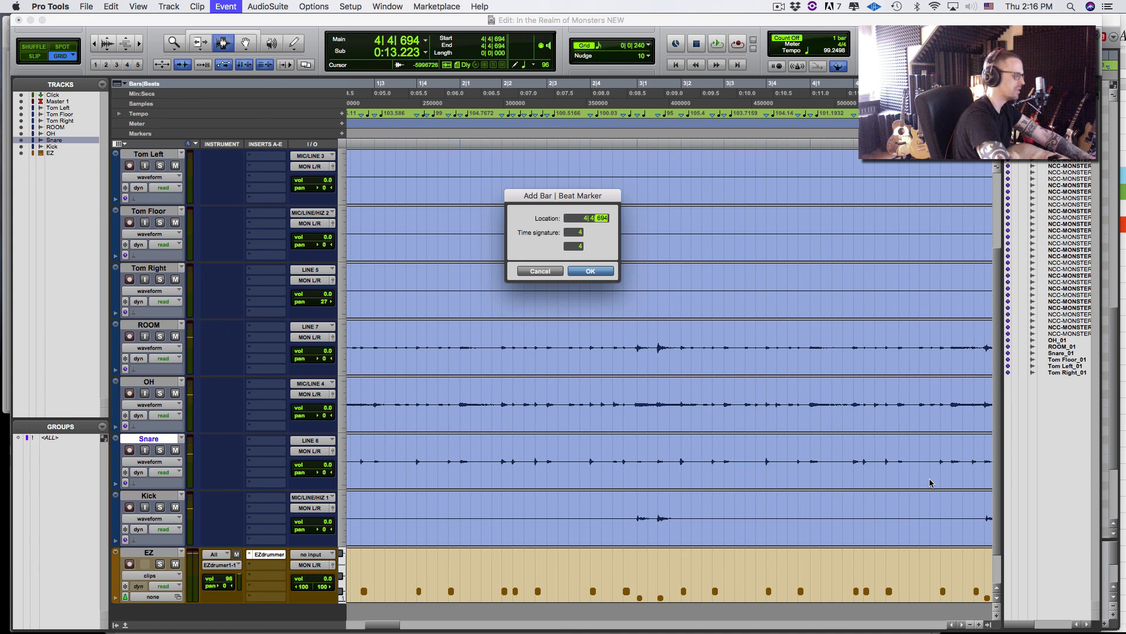
pyautogui.write('072')
pyautogui.press('Return')
pyautogui.press('space')
pyautogui.press('super+bracketleft')
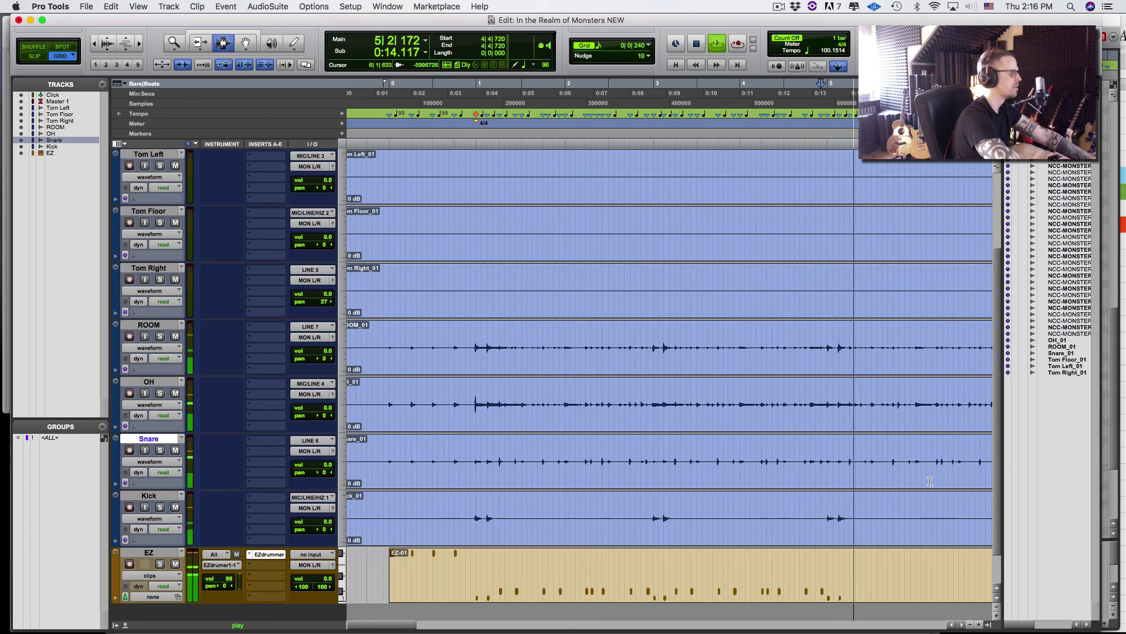
pyautogui.press('space')
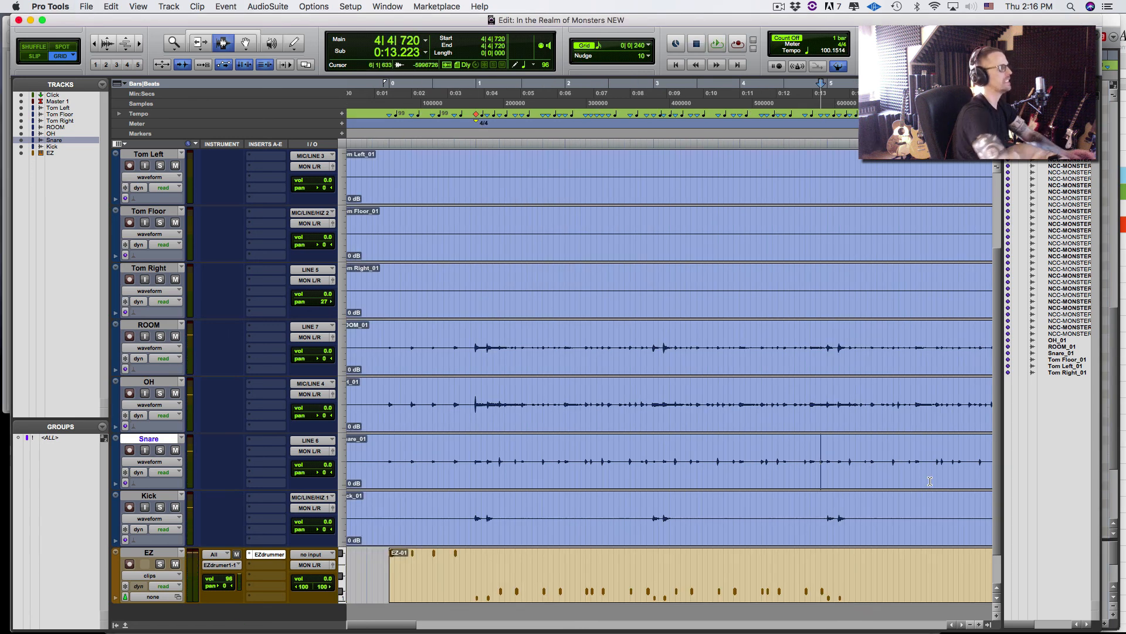